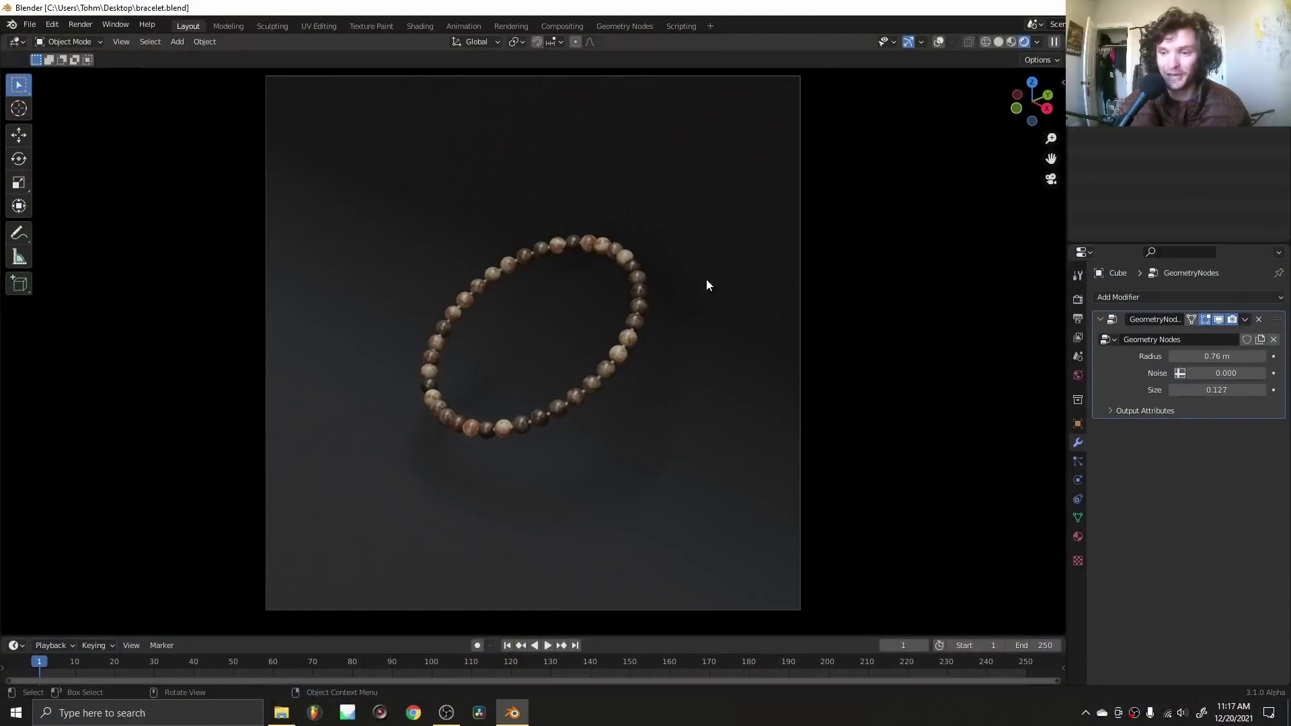
Try different modifier values on the bracelet, with a radius of 0.419 m and a size of 0.138
{"action": "mouse_move", "coordinate": [1221, 356]}
{"action": "left_mouse_down"}
{"action": "mouse_move", "coordinate": [1162, 355]}
{"action": "mouse_move", "coordinate": [1281, 357]}
{"action": "mouse_move", "coordinate": [1221, 374]}
{"action": "mouse_move", "coordinate": [1264, 373]}
{"action": "mouse_move", "coordinate": [1215, 365]}
{"action": "left_mouse_up"}
{"action": "key", "text": "ctrl+z"}
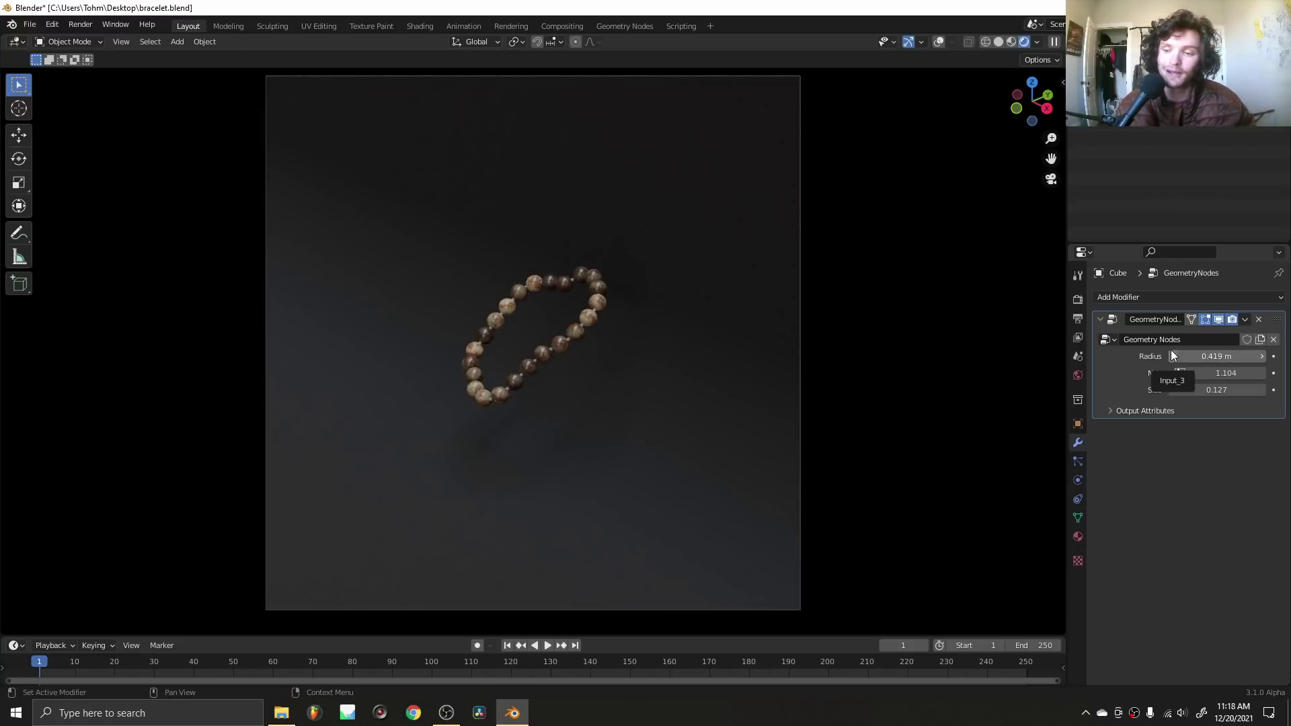
{"action": "key", "text": "ctrl+z"}
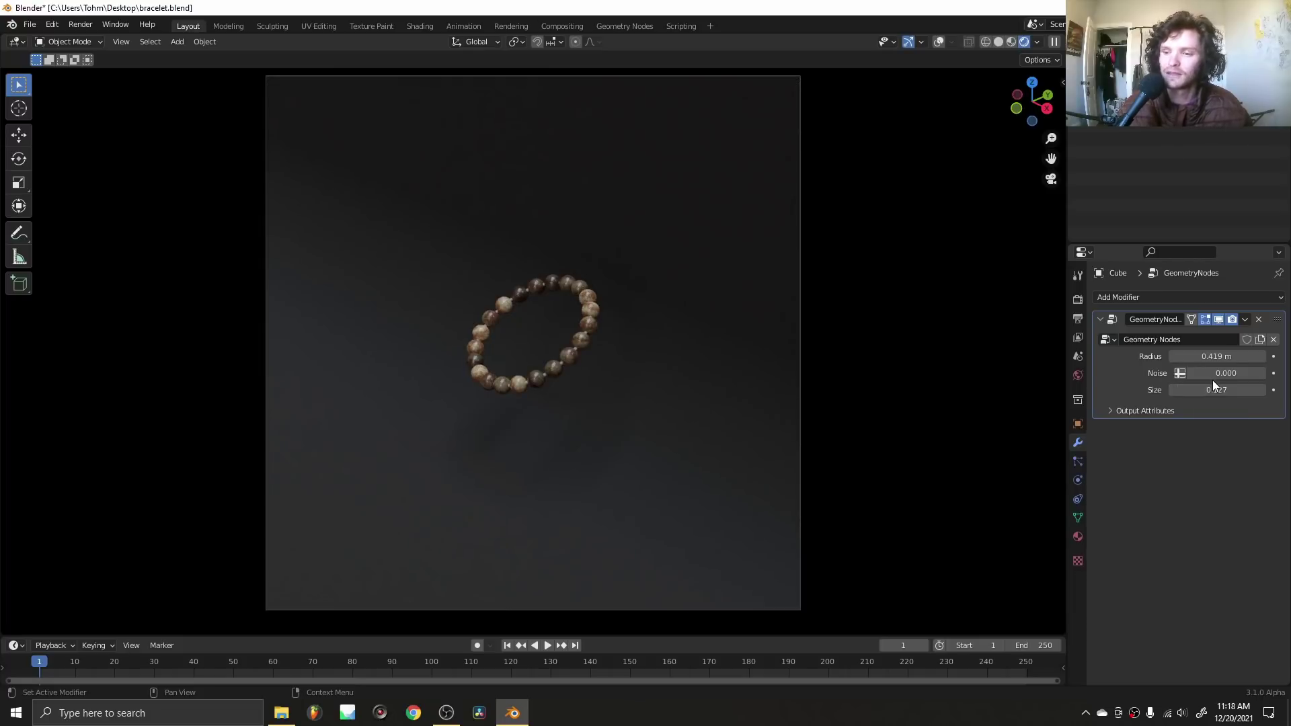
{"action": "mouse_move", "coordinate": [1213, 385]}
{"action": "left_mouse_down"}
{"action": "mouse_move", "coordinate": [1269, 385]}
{"action": "mouse_move", "coordinate": [1217, 393]}
{"action": "left_mouse_up"}
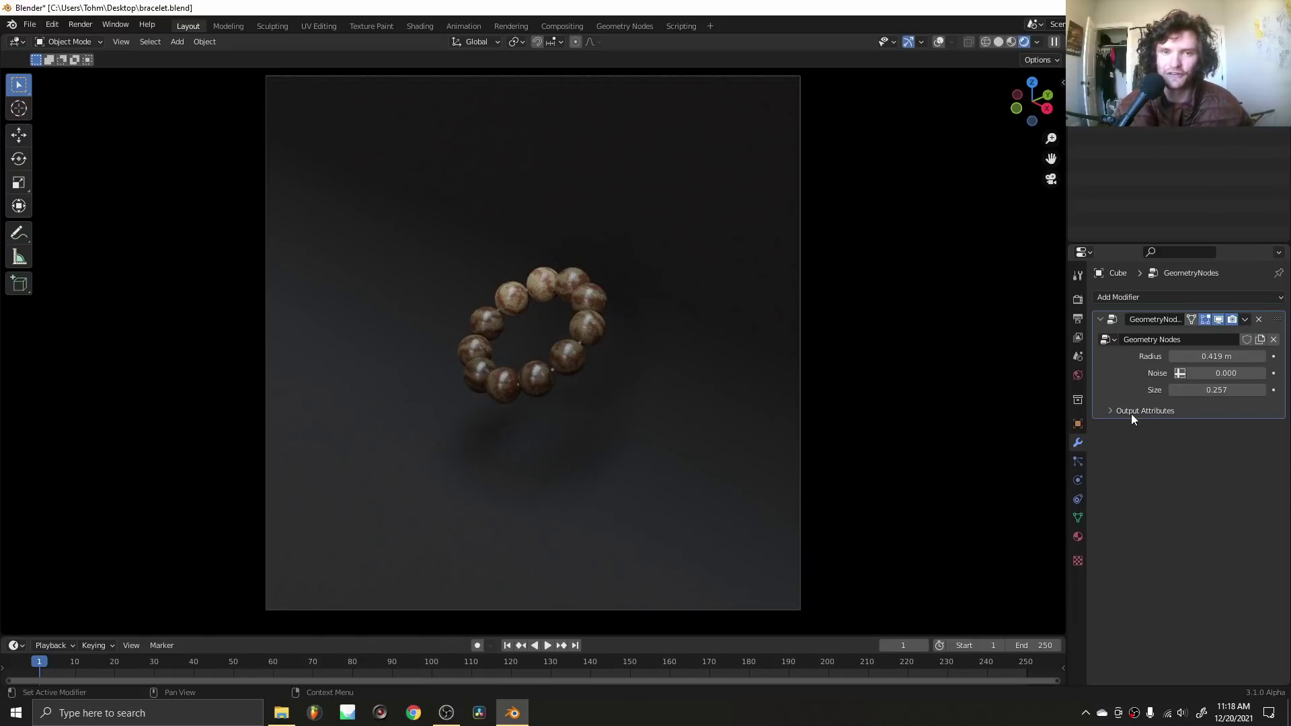
{"action": "left_click_drag", "start_coordinate": [1217, 390], "coordinate": [1185, 390]}
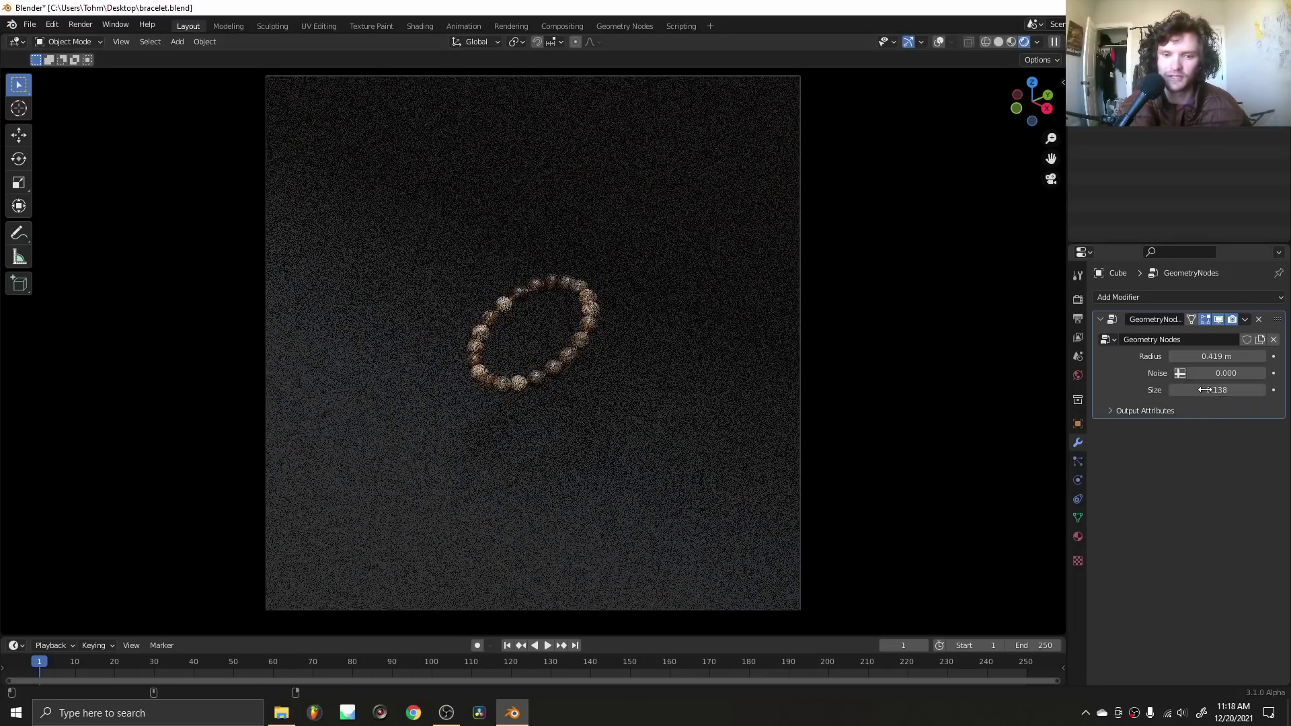
Inspect the beads up close and set the bracelet's Noise to 0.231
{"action": "scroll", "coordinate": [614, 448], "scroll_direction": "up", "scroll_amount": 5}
{"action": "scroll", "coordinate": [692, 478], "scroll_direction": "up", "scroll_amount": 4}
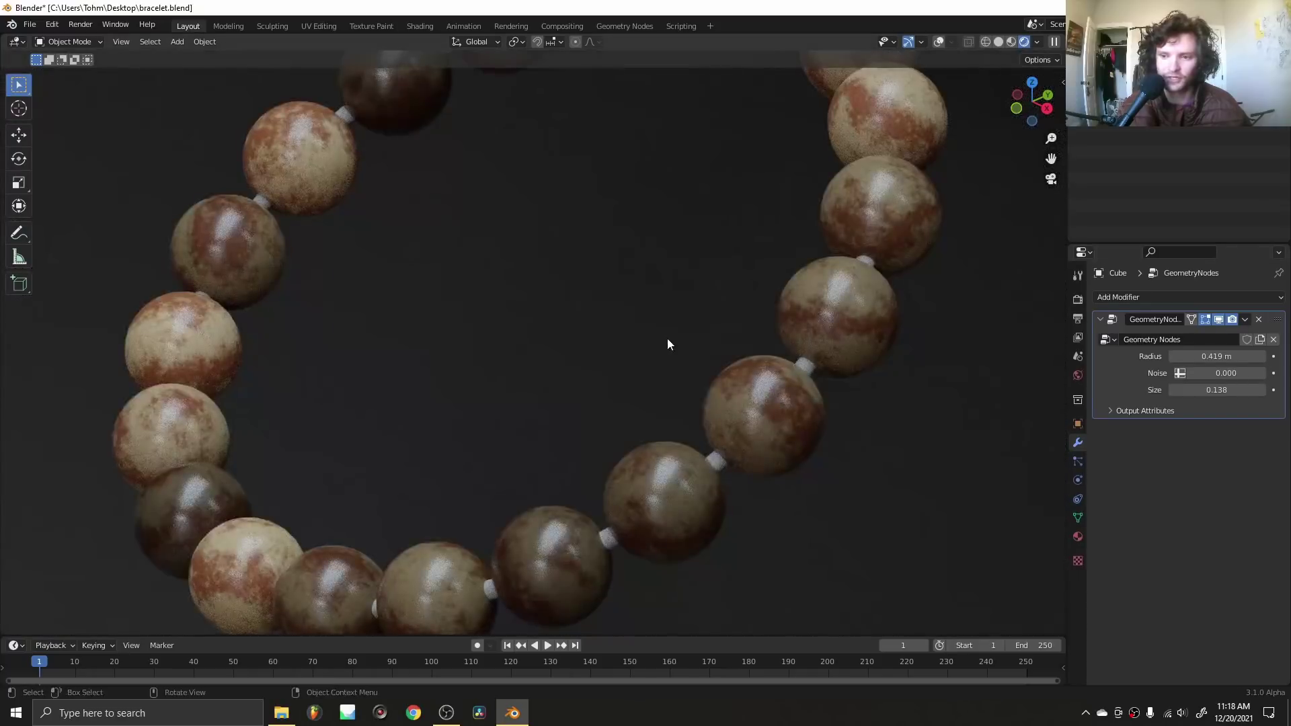
{"action": "scroll", "coordinate": [667, 338], "scroll_direction": "down", "scroll_amount": 6}
{"action": "left_click_drag", "start_coordinate": [1186, 376], "coordinate": [1217, 375]}
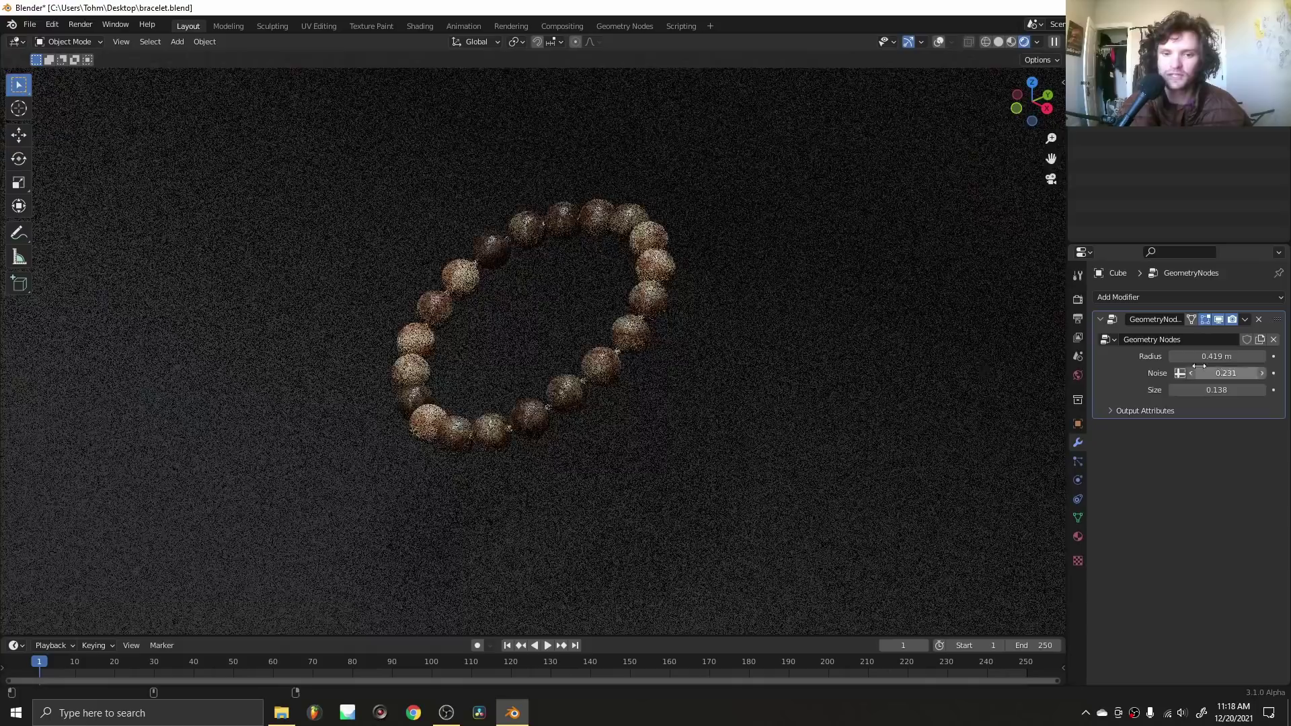
{"action": "key", "text": "KP_0"}
{"action": "key", "text": "Home"}
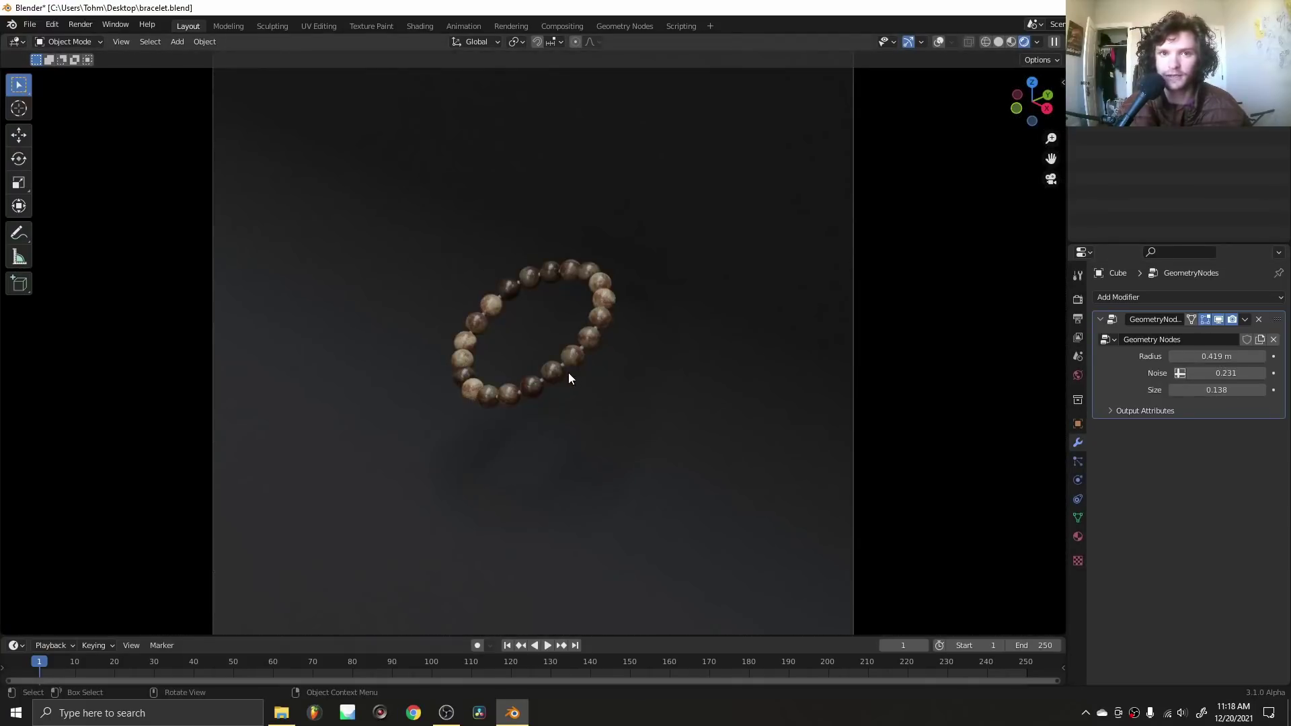
Start a new General file without saving the bracelet changes and switch the window to full screen
{"action": "key", "text": "ctrl+n"}
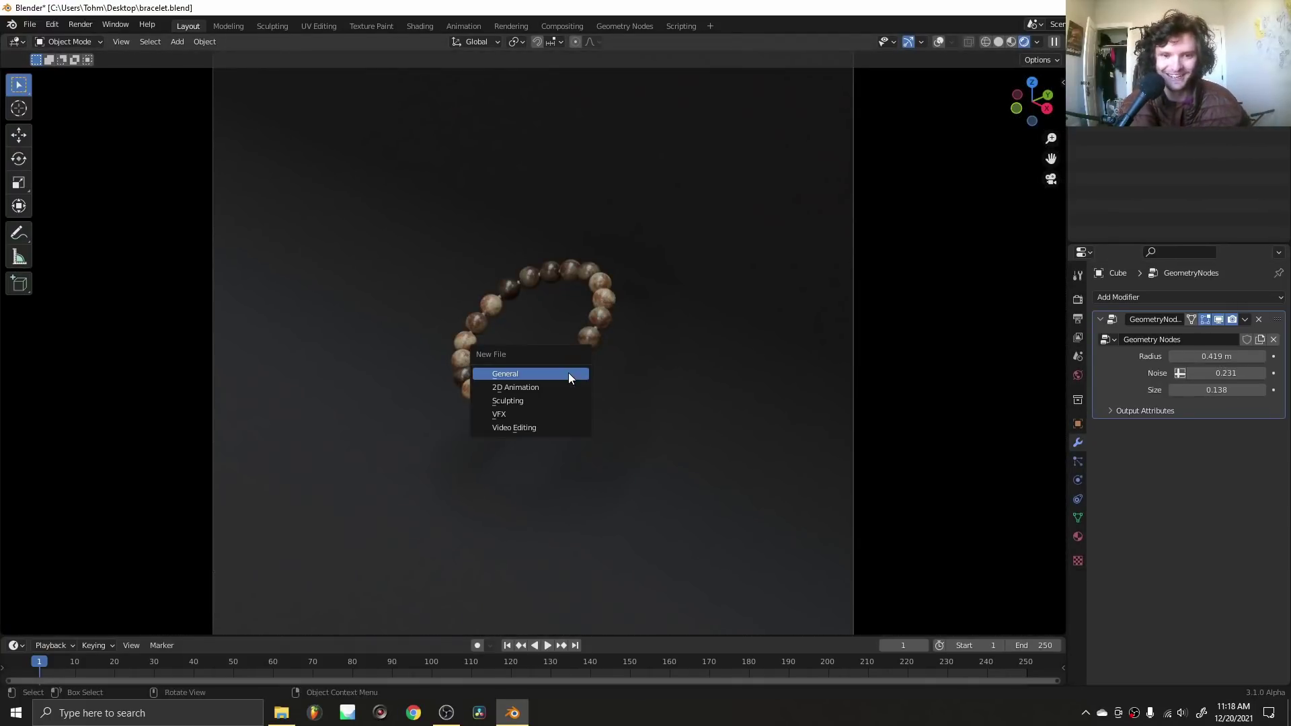
{"action": "left_click", "coordinate": [568, 374]}
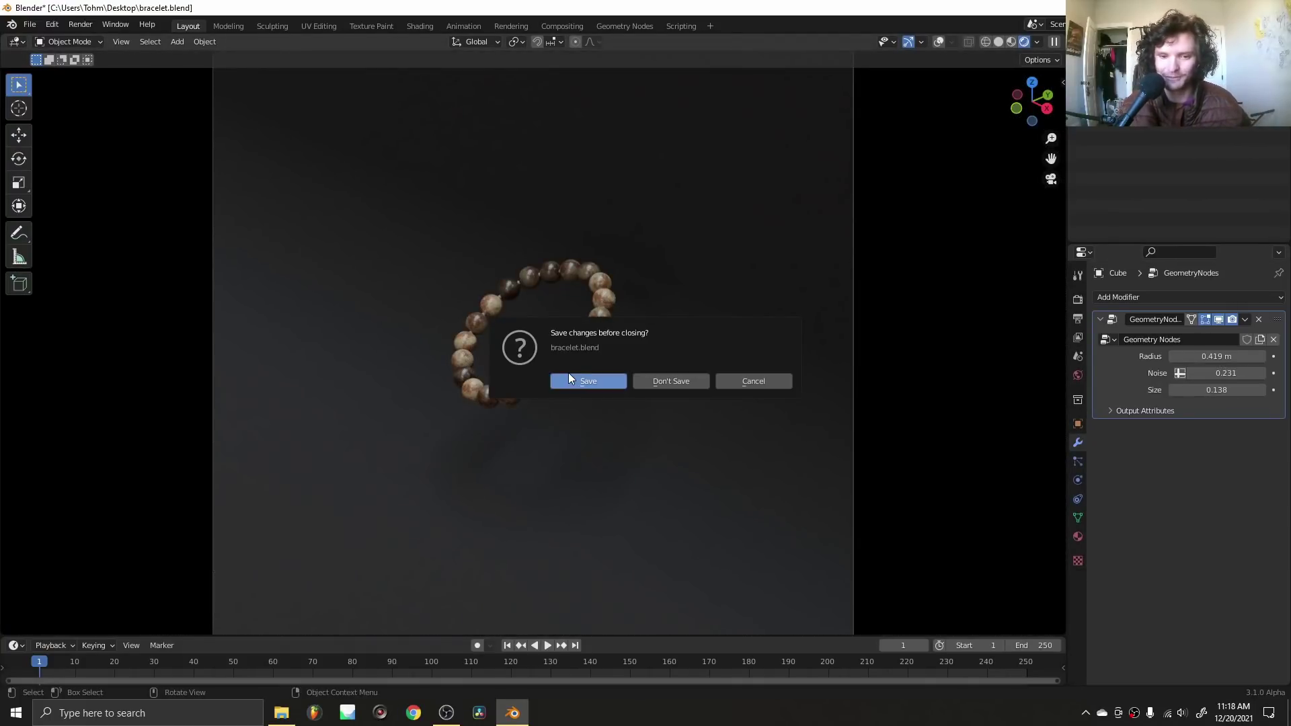
{"action": "left_click", "coordinate": [676, 379]}
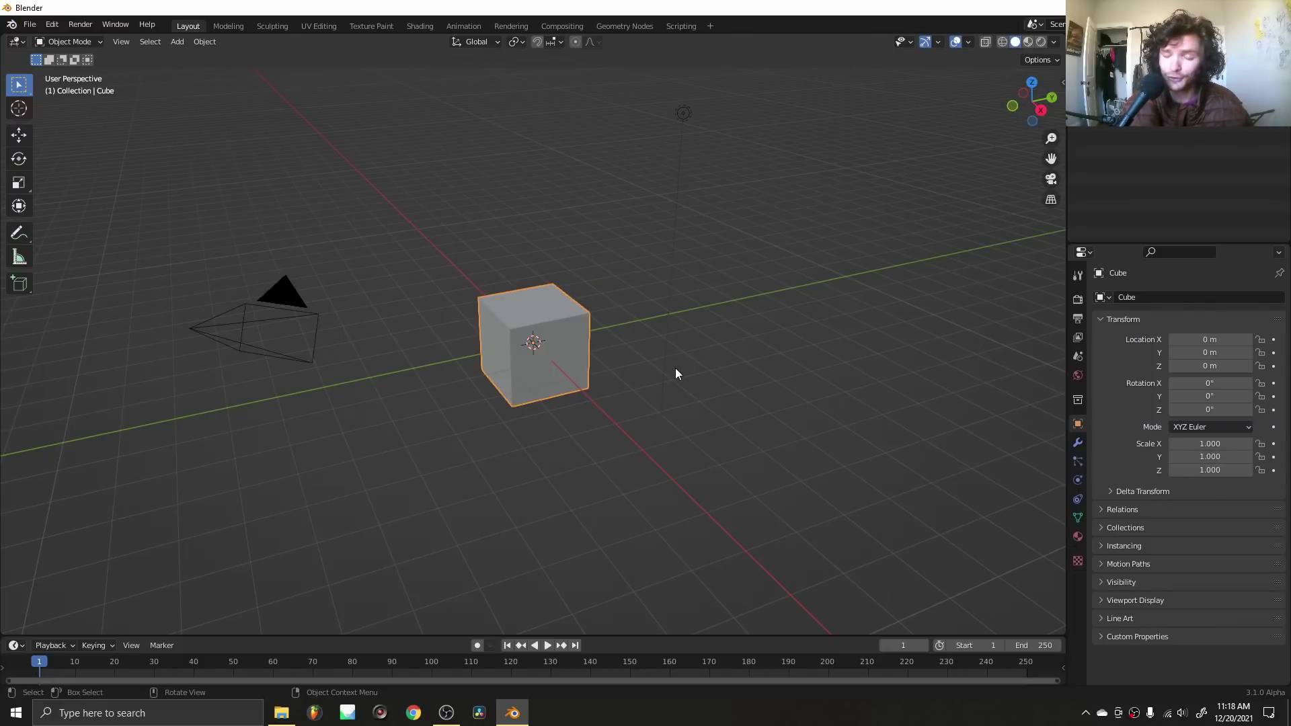
{"action": "key", "text": "q"}
{"action": "left_click", "coordinate": [519, 274]}
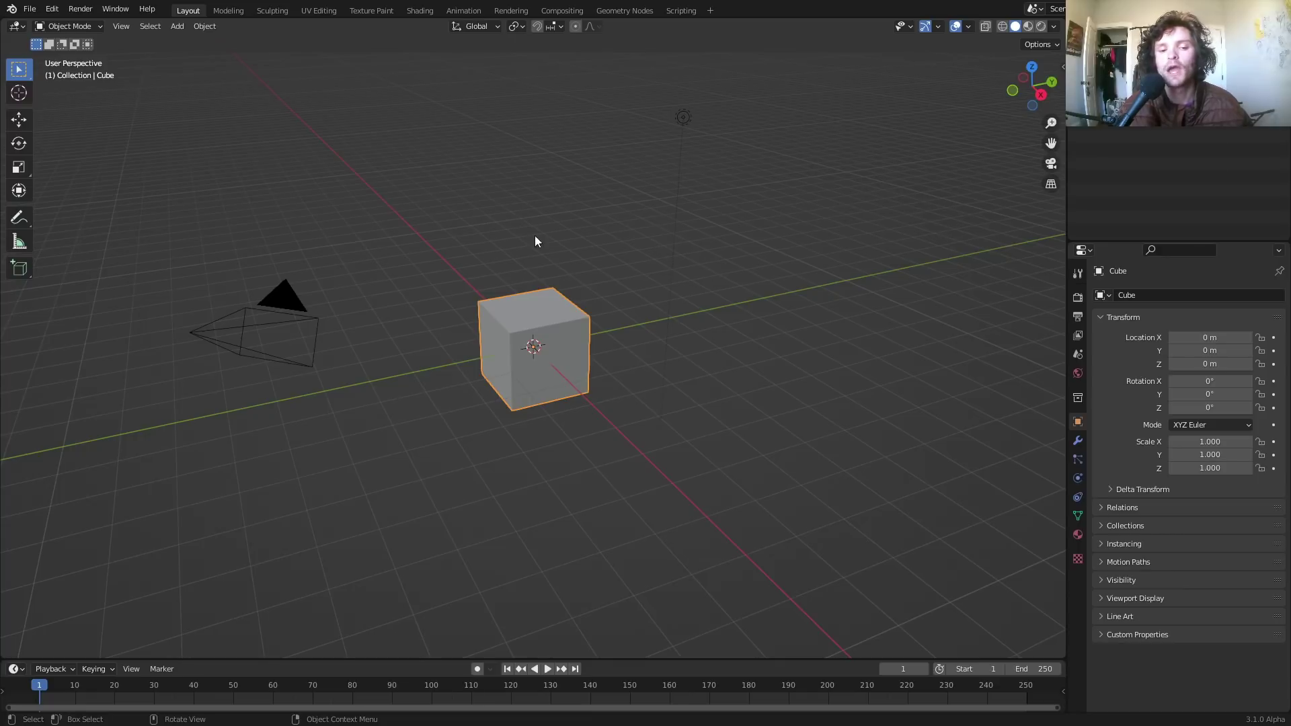
Create a new geometry node tree on the cube in the Geometry Nodes workspace and delete its Group Input node
{"action": "left_click", "coordinate": [624, 9]}
{"action": "left_click", "coordinate": [557, 390]}
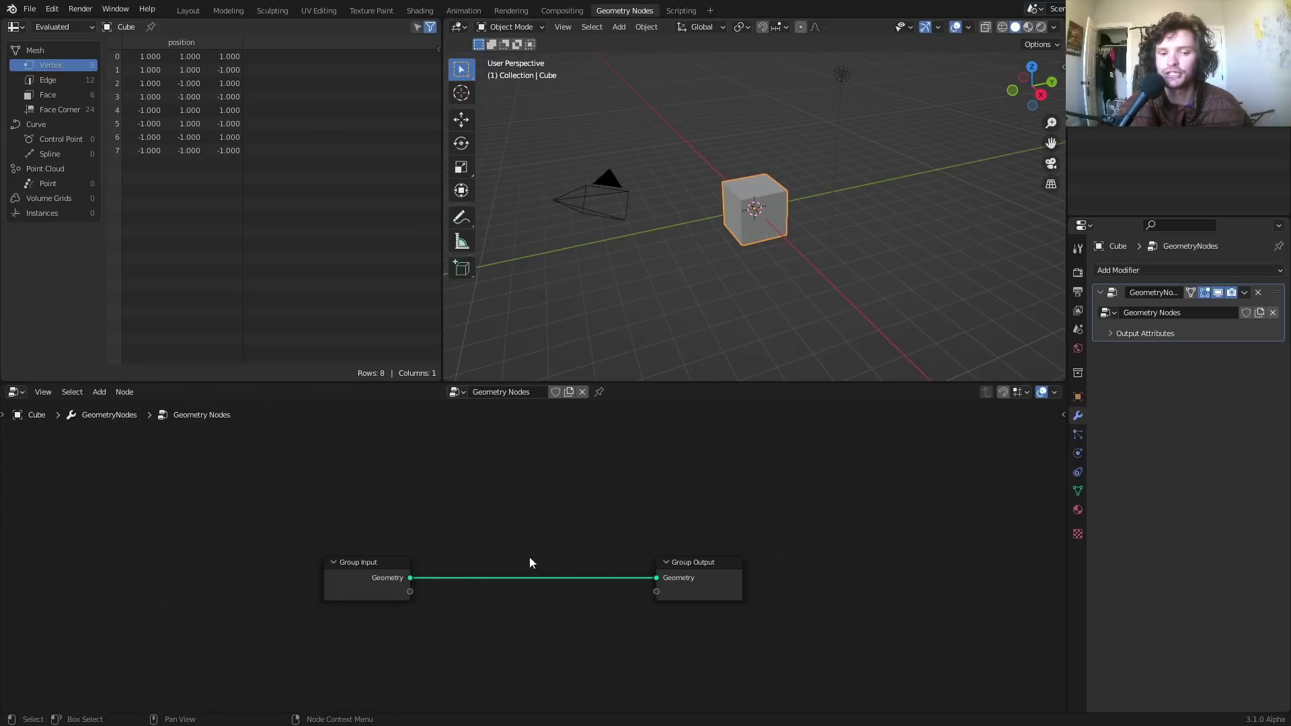
{"action": "left_click_drag", "start_coordinate": [422, 628], "coordinate": [355, 564]}
{"action": "key", "text": "x"}
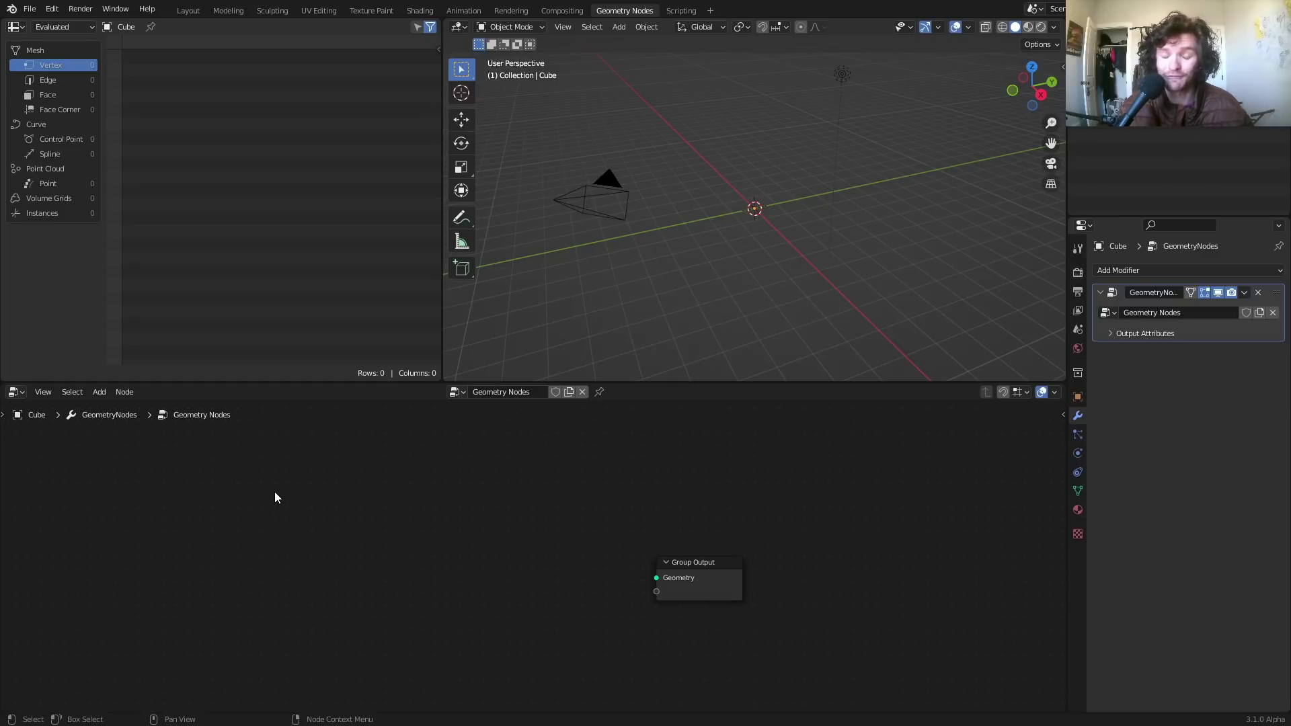
Add a Curve Circle node and connect its Curve output to the Group Output's Geometry input
{"action": "scroll", "coordinate": [417, 545], "scroll_direction": "up", "scroll_amount": 2}
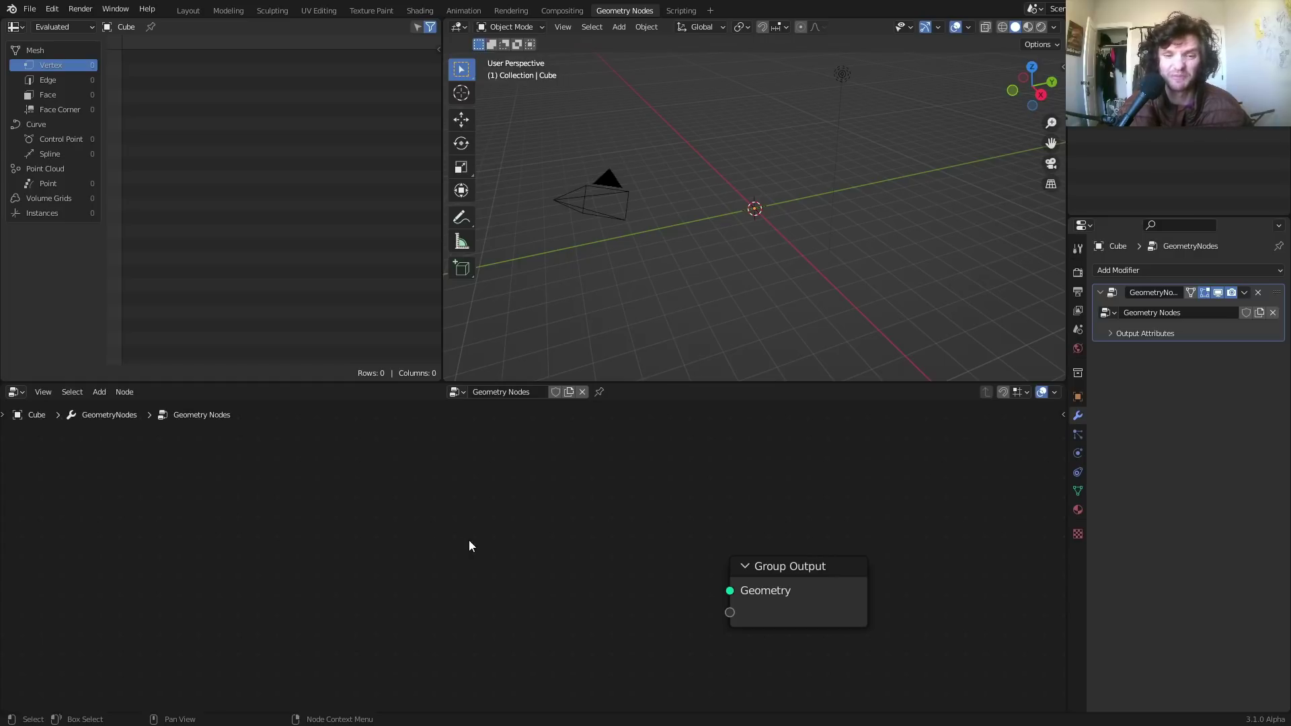
{"action": "middle_click_drag", "start_coordinate": [470, 546], "coordinate": [441, 518]}
{"action": "key", "text": "shift+a"}
{"action": "left_click", "coordinate": [401, 455]}
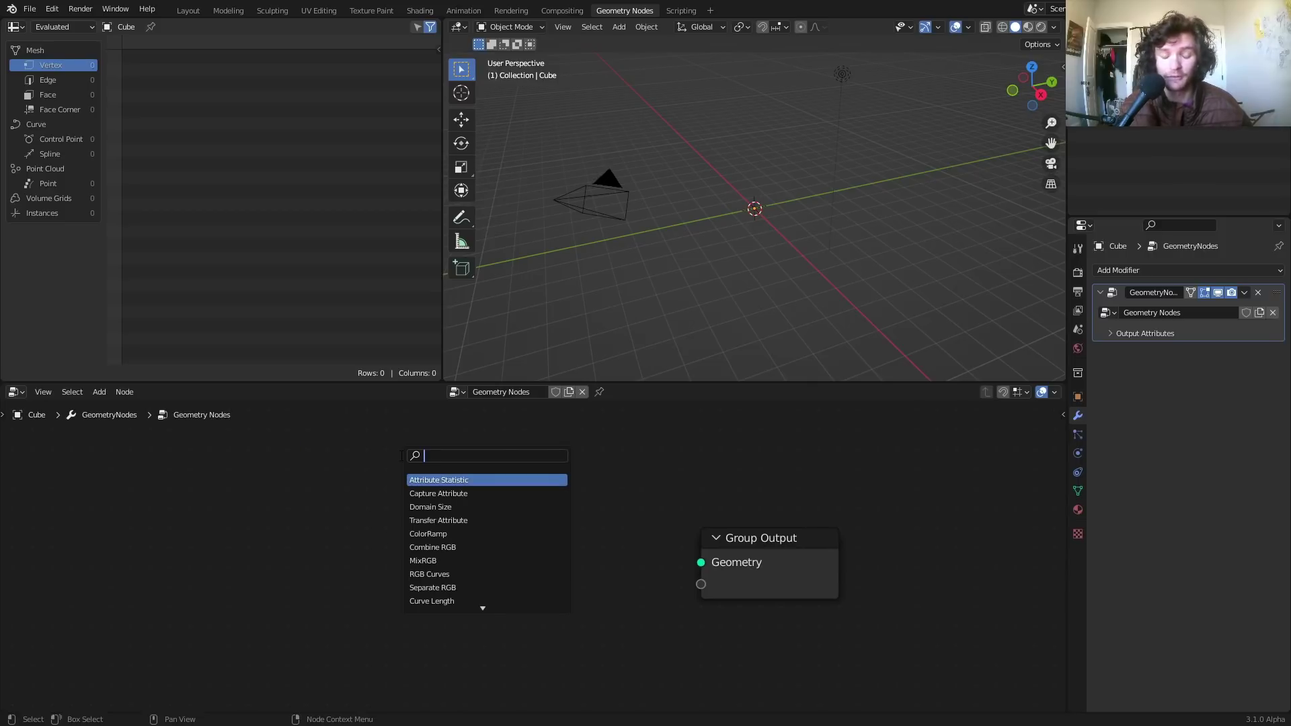
{"action": "type", "text": "curve "}
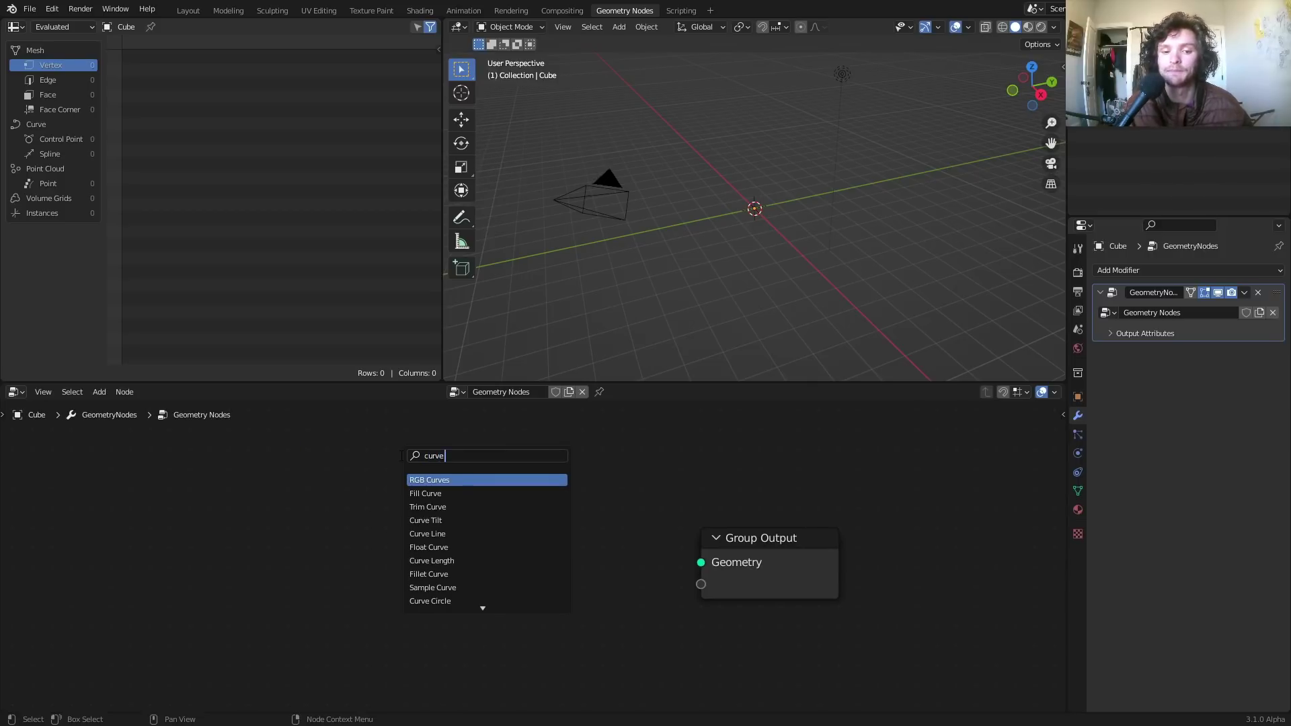
{"action": "type", "text": "cir"}
{"action": "key", "text": "Return"}
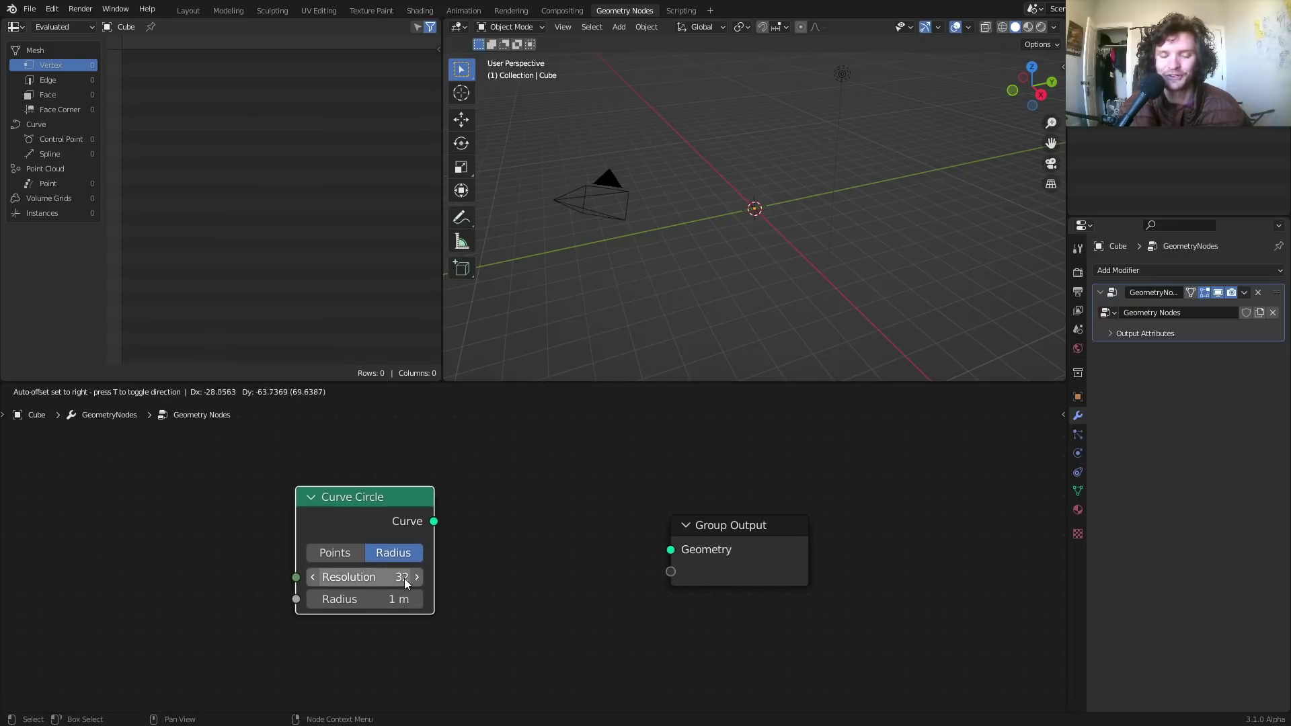
{"action": "left_click", "coordinate": [406, 583]}
{"action": "left_click_drag", "start_coordinate": [434, 521], "coordinate": [699, 556]}
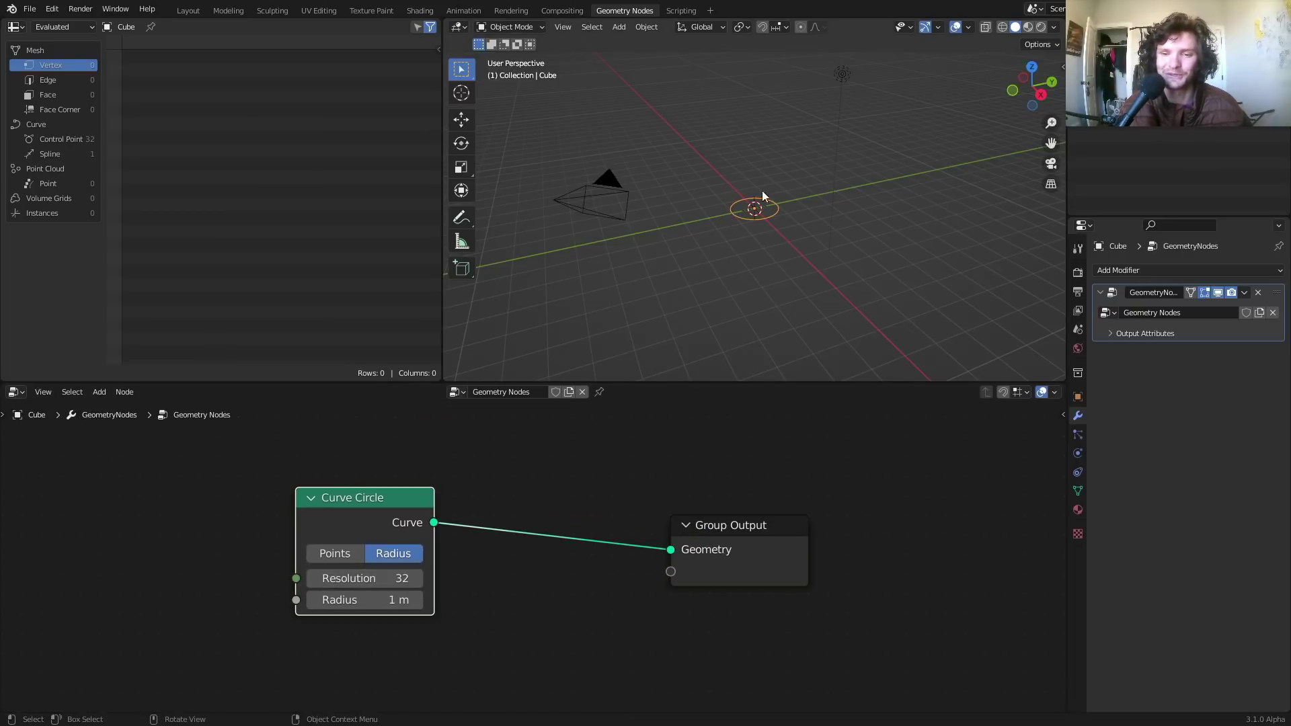
Set the Curve Circle node's Resolution to 200
{"action": "scroll", "coordinate": [763, 202], "scroll_direction": "up", "scroll_amount": 5}
{"action": "middle_click_drag", "start_coordinate": [775, 205], "coordinate": [801, 226]}
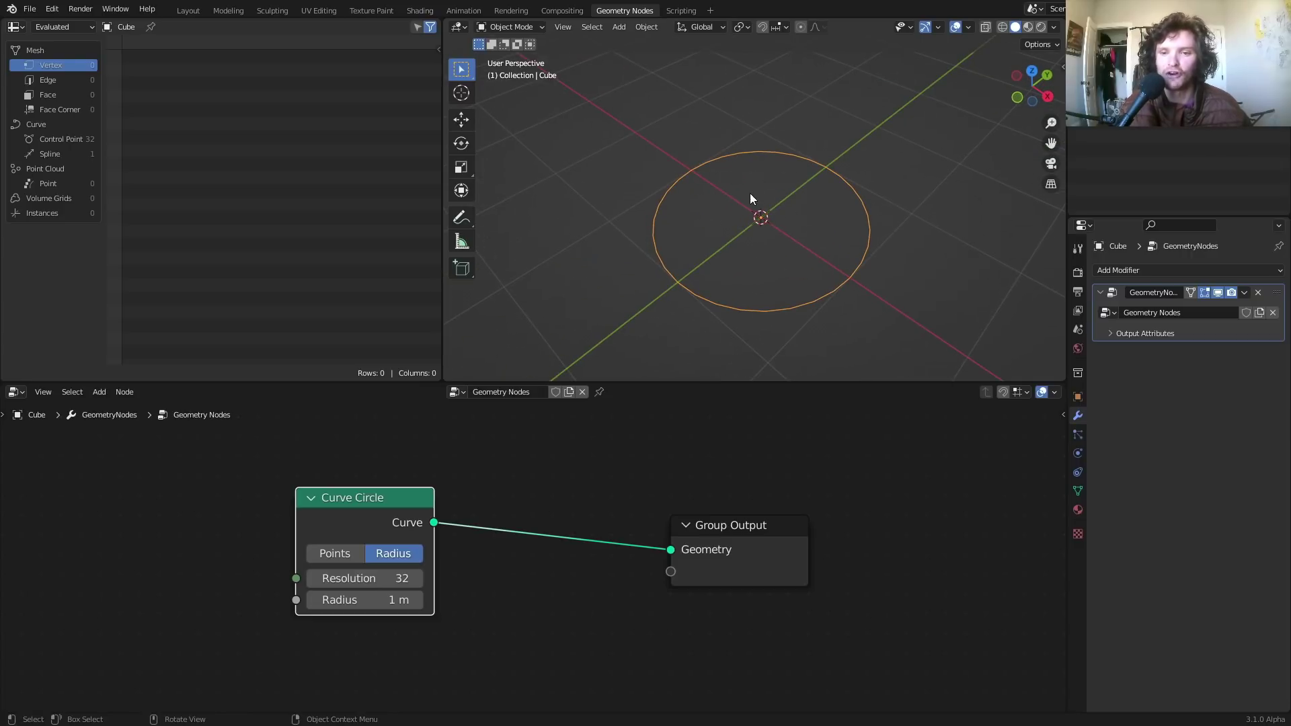
{"action": "mouse_move", "coordinate": [364, 579]}
{"action": "left_mouse_down"}
{"action": "mouse_move", "coordinate": [322, 578]}
{"action": "mouse_move", "coordinate": [369, 578]}
{"action": "left_mouse_up"}
{"action": "left_click", "coordinate": [368, 577]}
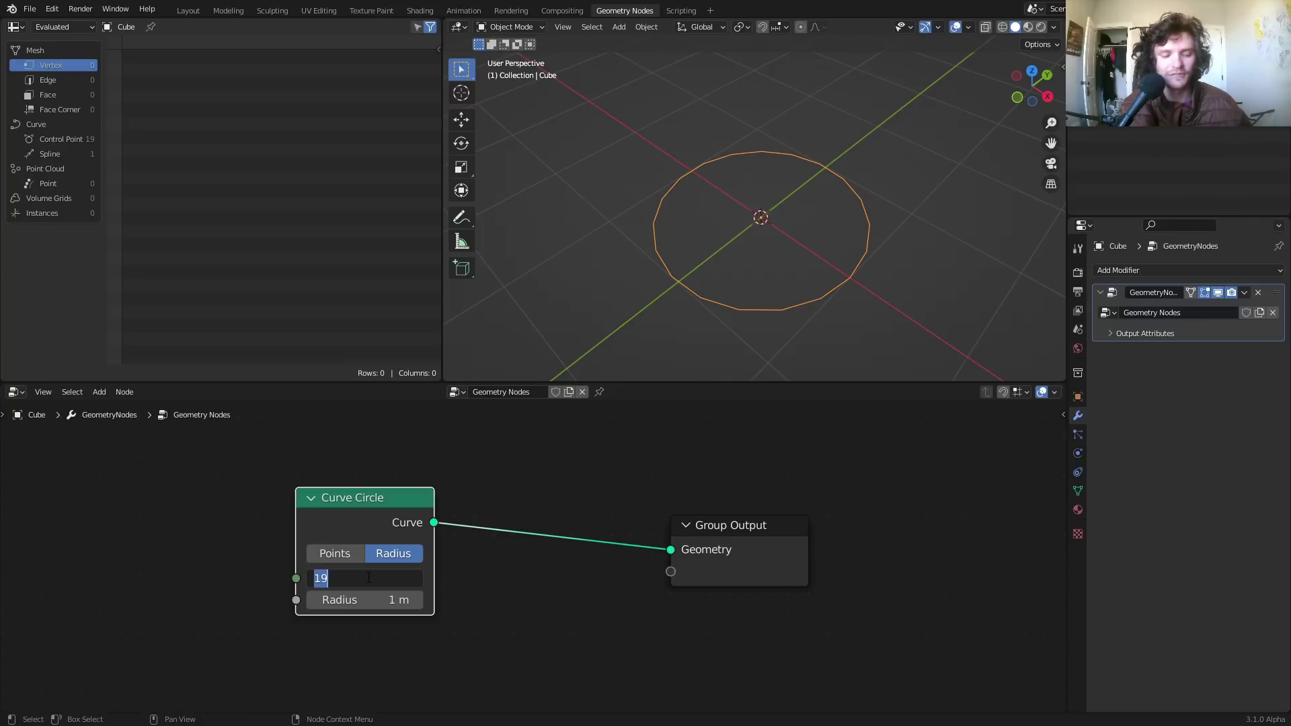
{"action": "type", "text": "200"}
{"action": "key", "text": "Return"}
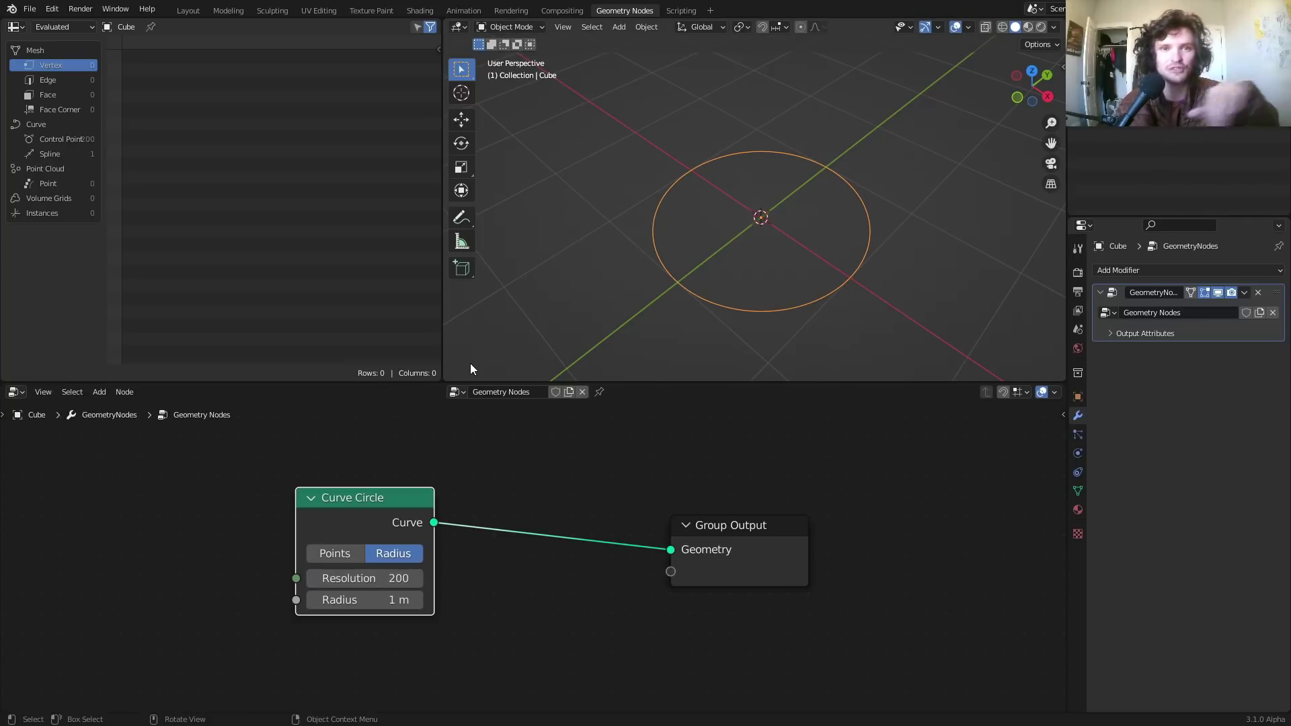
Insert a Set Position node between the Curve Circle and Group Output nodes
{"action": "left_click", "coordinate": [1030, 73]}
{"action": "mouse_move", "coordinate": [397, 599]}
{"action": "left_mouse_down"}
{"action": "mouse_move", "coordinate": [370, 600]}
{"action": "mouse_move", "coordinate": [411, 600]}
{"action": "mouse_move", "coordinate": [391, 599]}
{"action": "left_mouse_up"}
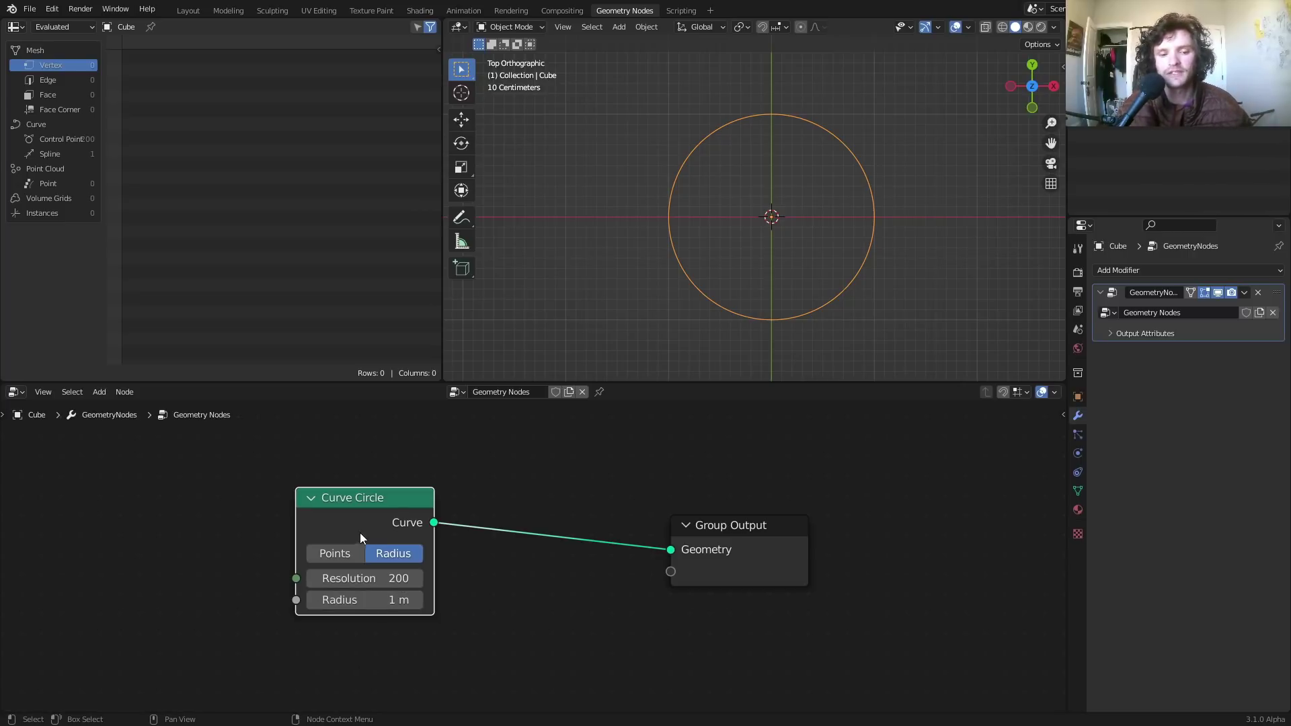
{"action": "left_click_drag", "start_coordinate": [361, 519], "coordinate": [273, 525]}
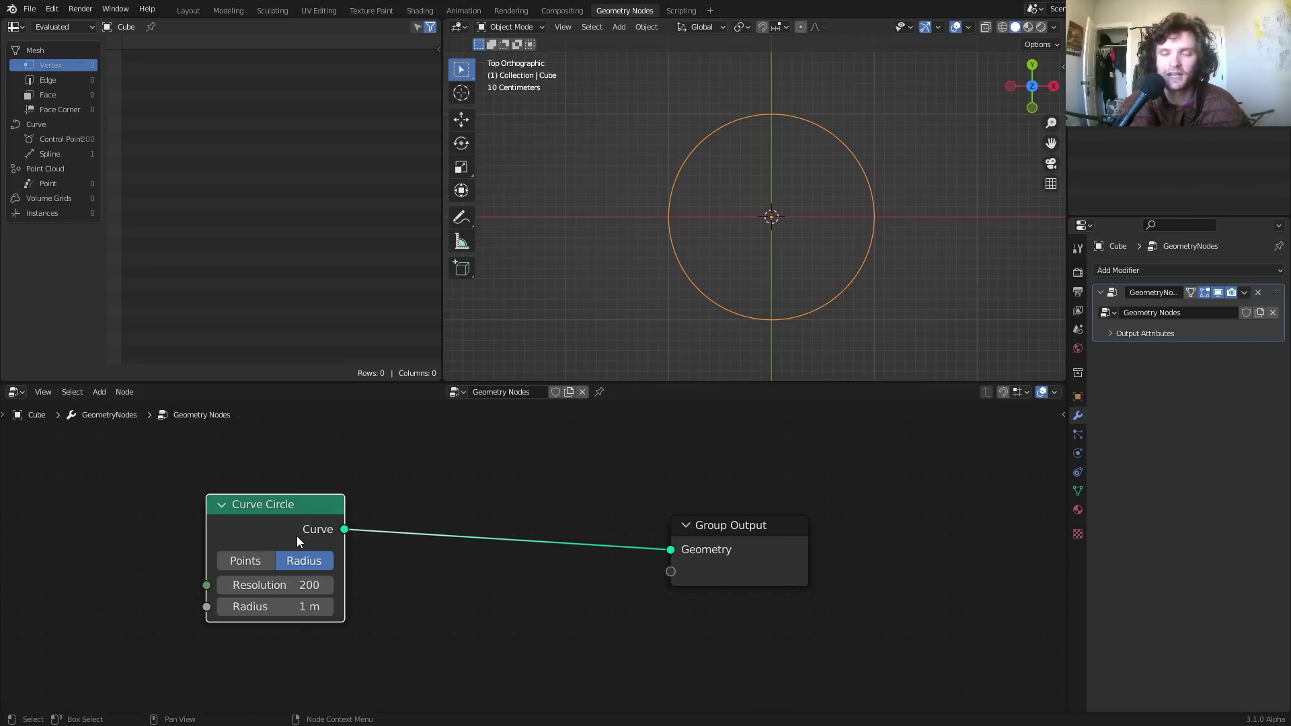
{"action": "key", "text": "shift+a"}
{"action": "type", "text": "set"}
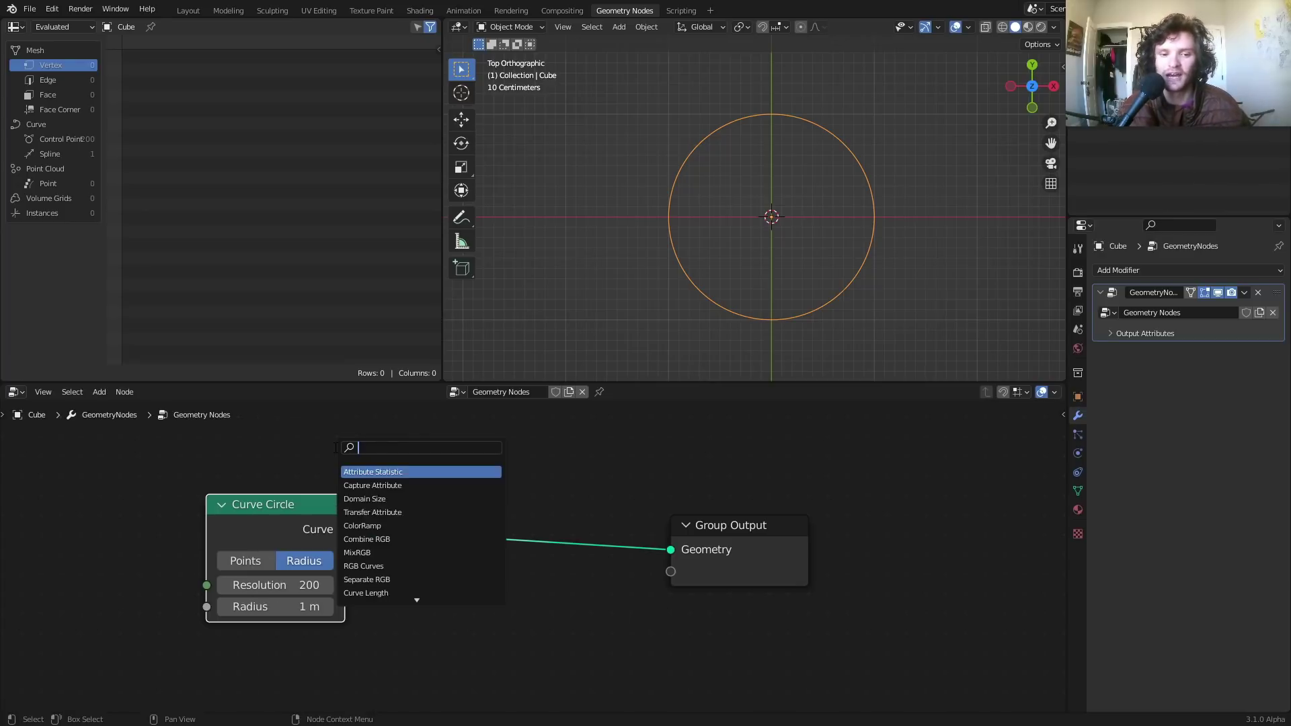
{"action": "left_click", "coordinate": [388, 484]}
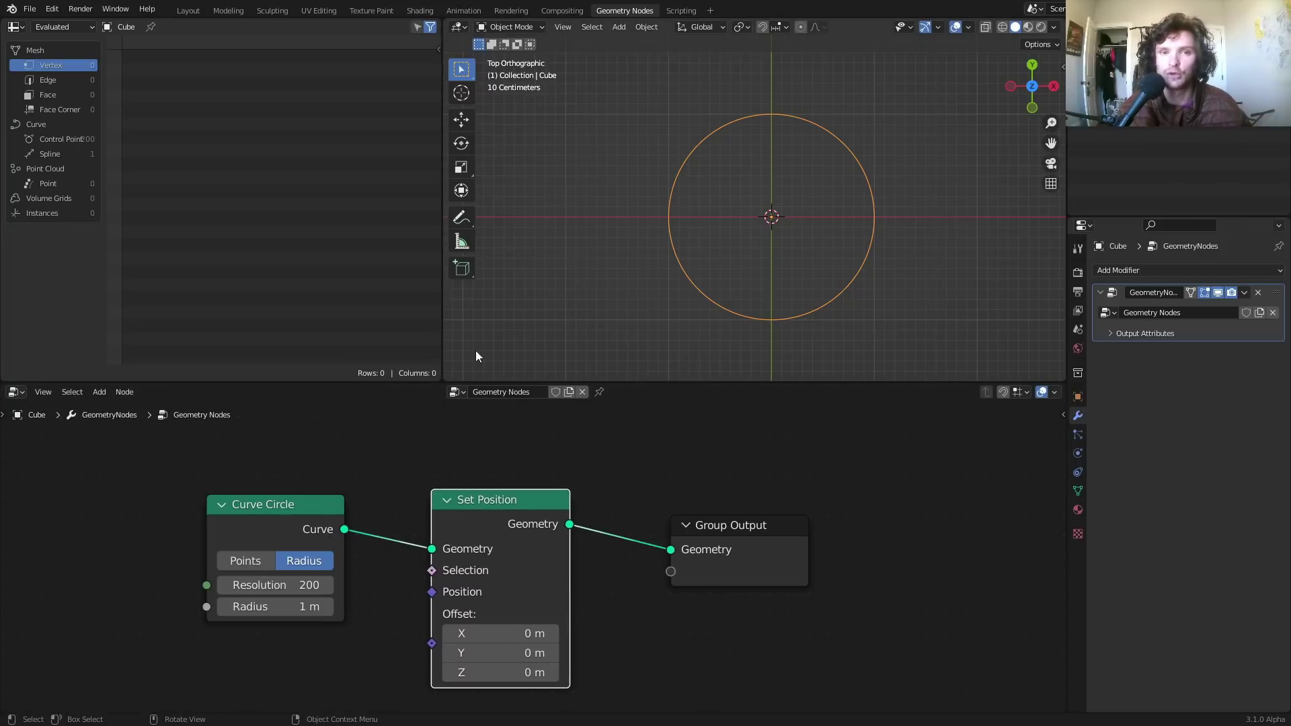
Try a Set Position X offset of -0.15 m on the circle, and undo it
{"action": "mouse_move", "coordinate": [501, 633]}
{"action": "left_mouse_down"}
{"action": "mouse_move", "coordinate": [569, 633]}
{"action": "mouse_move", "coordinate": [495, 633]}
{"action": "left_mouse_up"}
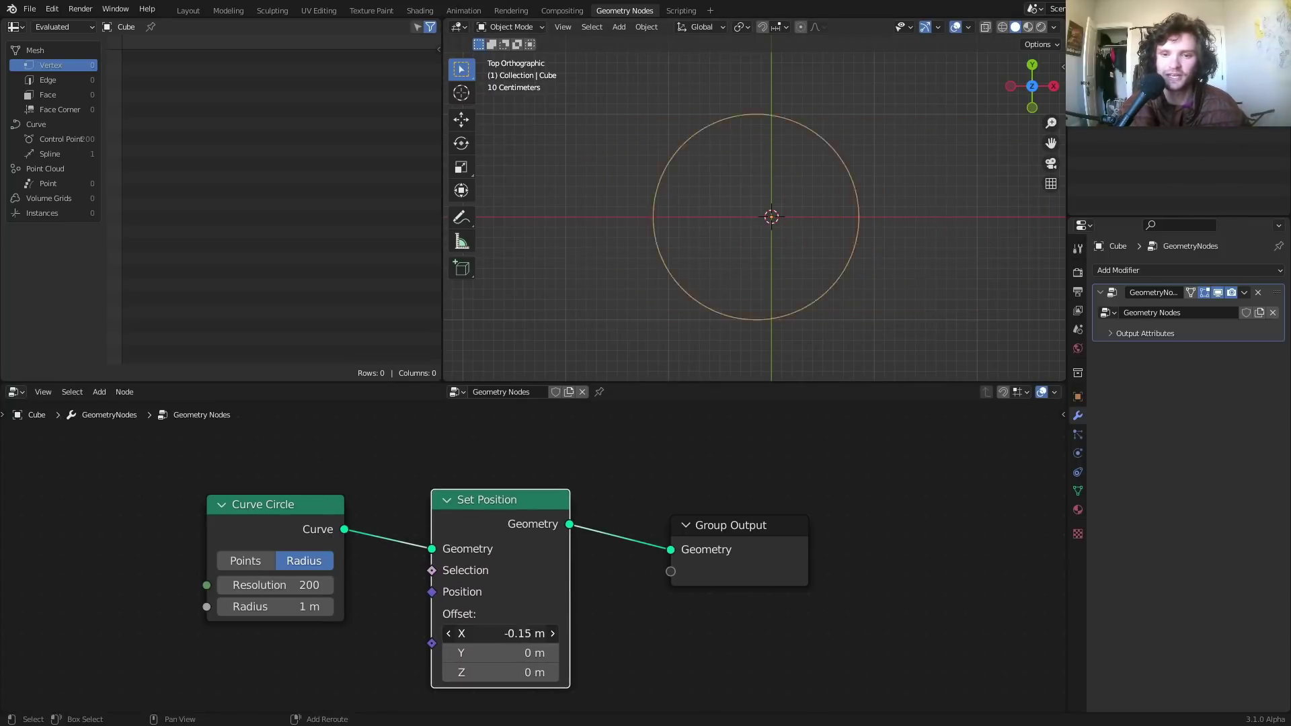
{"action": "key", "text": "ctrl+z"}
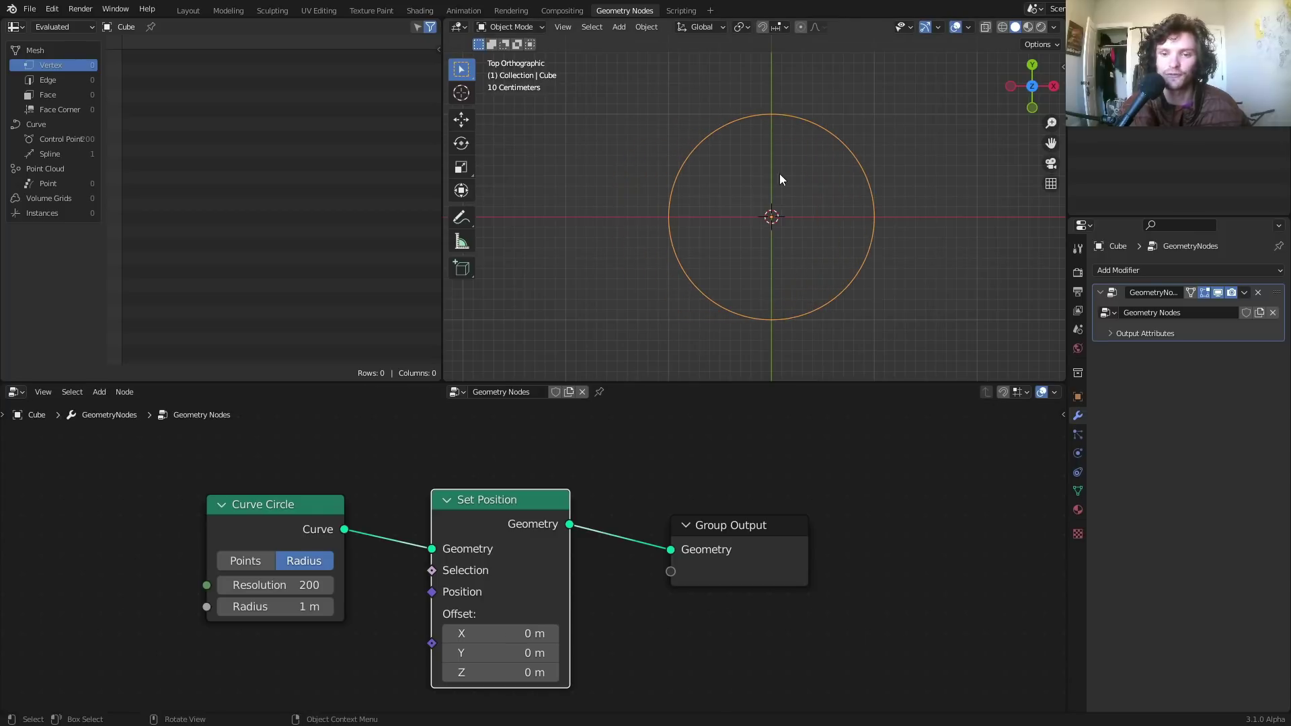
{"action": "middle_click_drag", "start_coordinate": [784, 302], "coordinate": [781, 299], "text": "shift"}
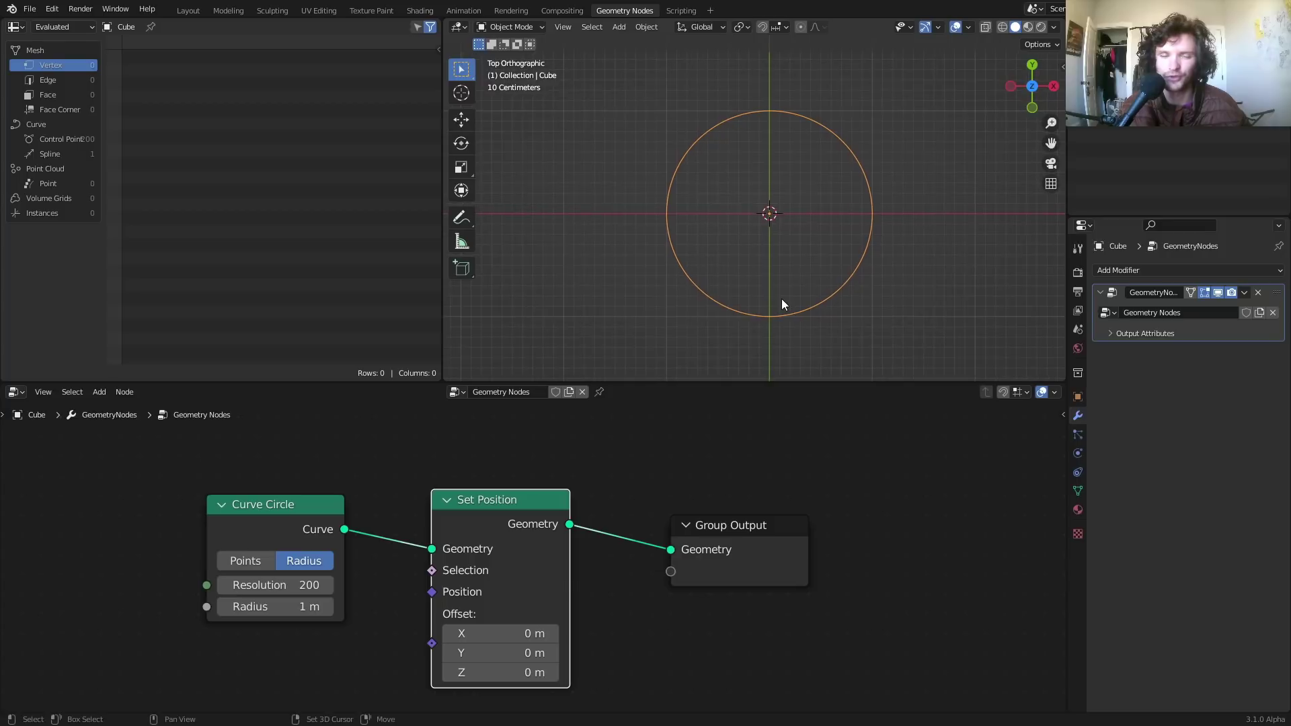
Add a Noise Texture node below the Curve Circle and connect its Color output to the Set Position node's Offset
{"action": "left_click_drag", "start_coordinate": [237, 513], "coordinate": [156, 504]}
{"action": "middle_click_drag", "start_coordinate": [307, 520], "coordinate": [381, 461]}
{"action": "key", "text": "shift+a"}
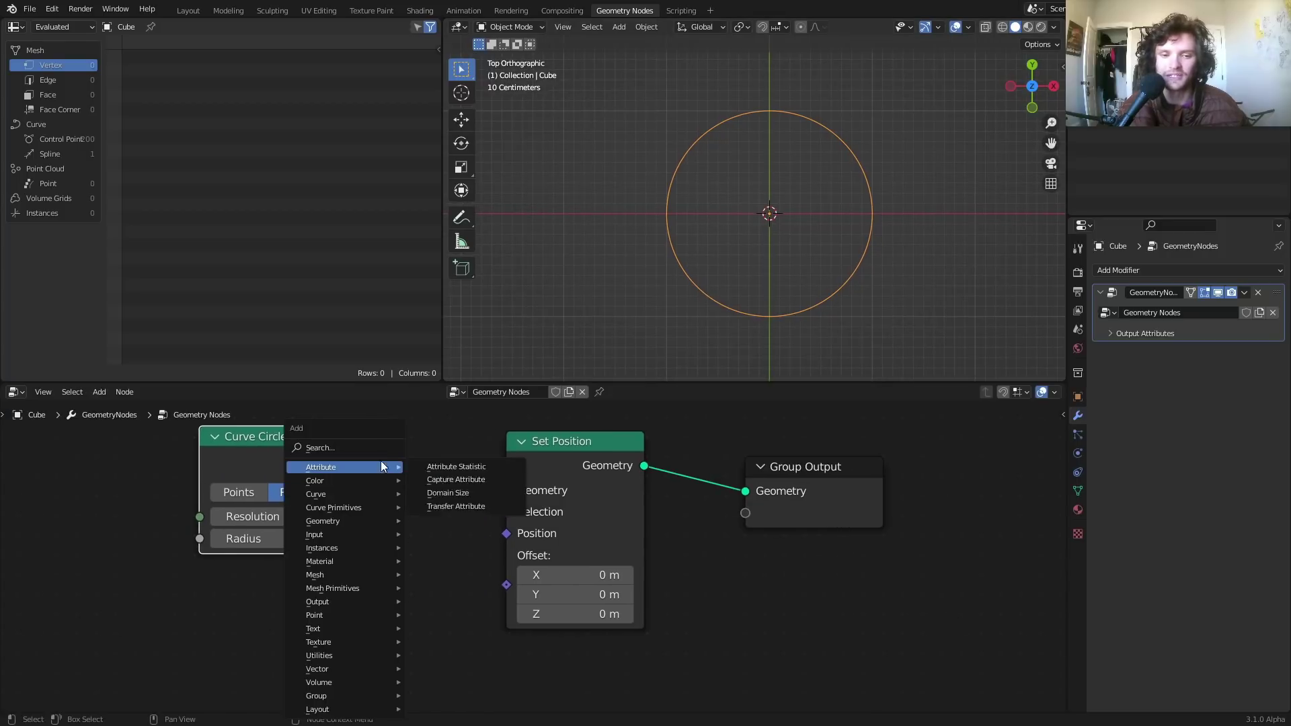
{"action": "left_click", "coordinate": [367, 448]}
{"action": "type", "text": "noise"}
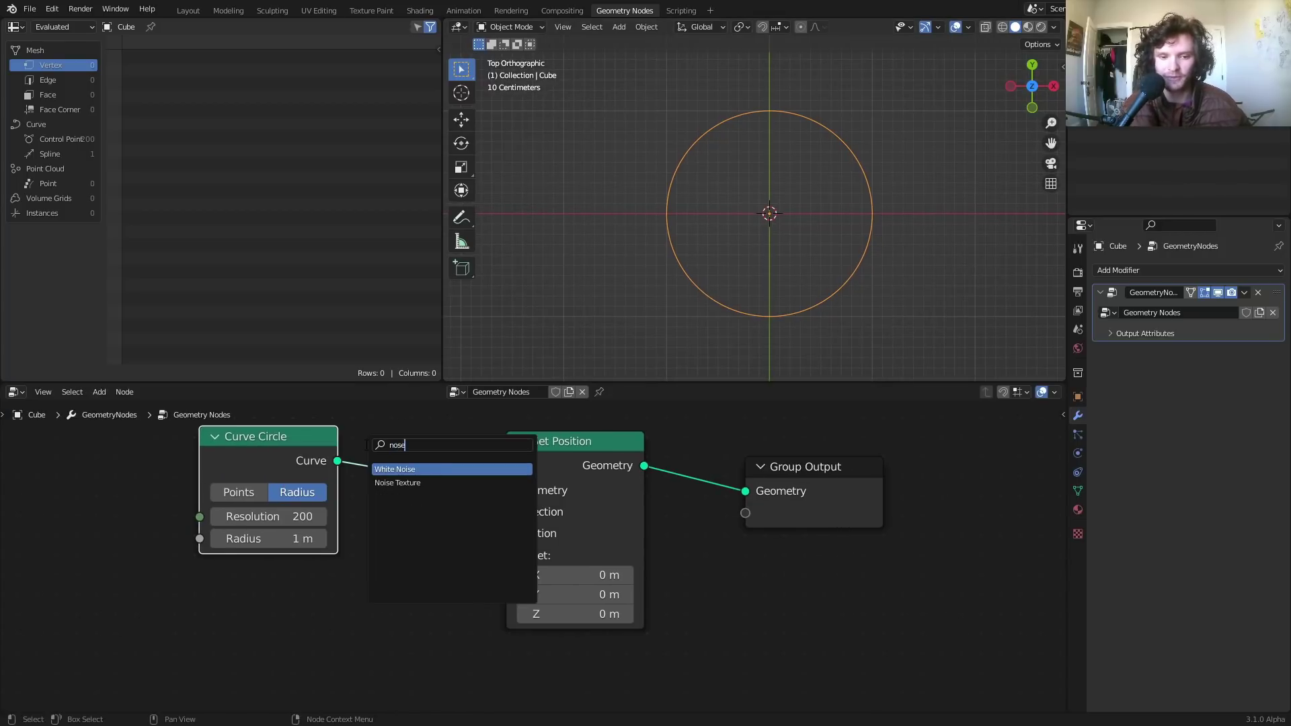
{"action": "key", "text": "Down"}
{"action": "key", "text": "Return"}
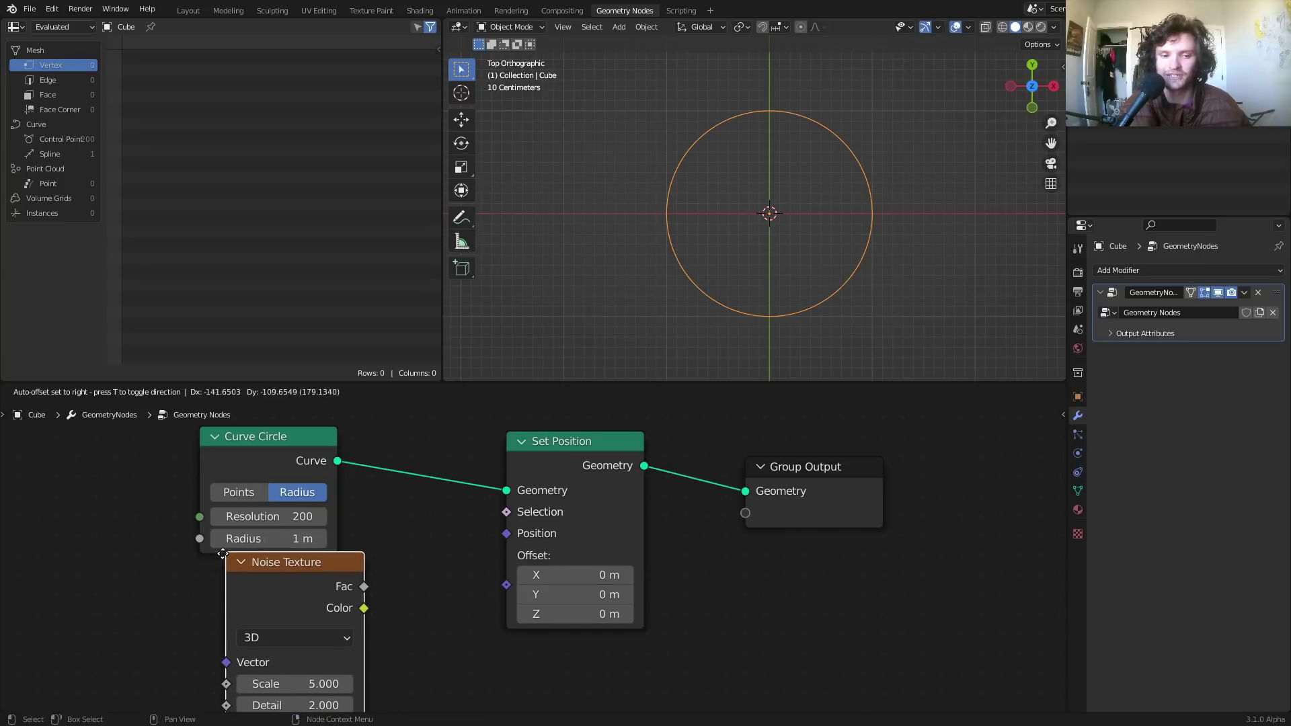
{"action": "left_click", "coordinate": [207, 573]}
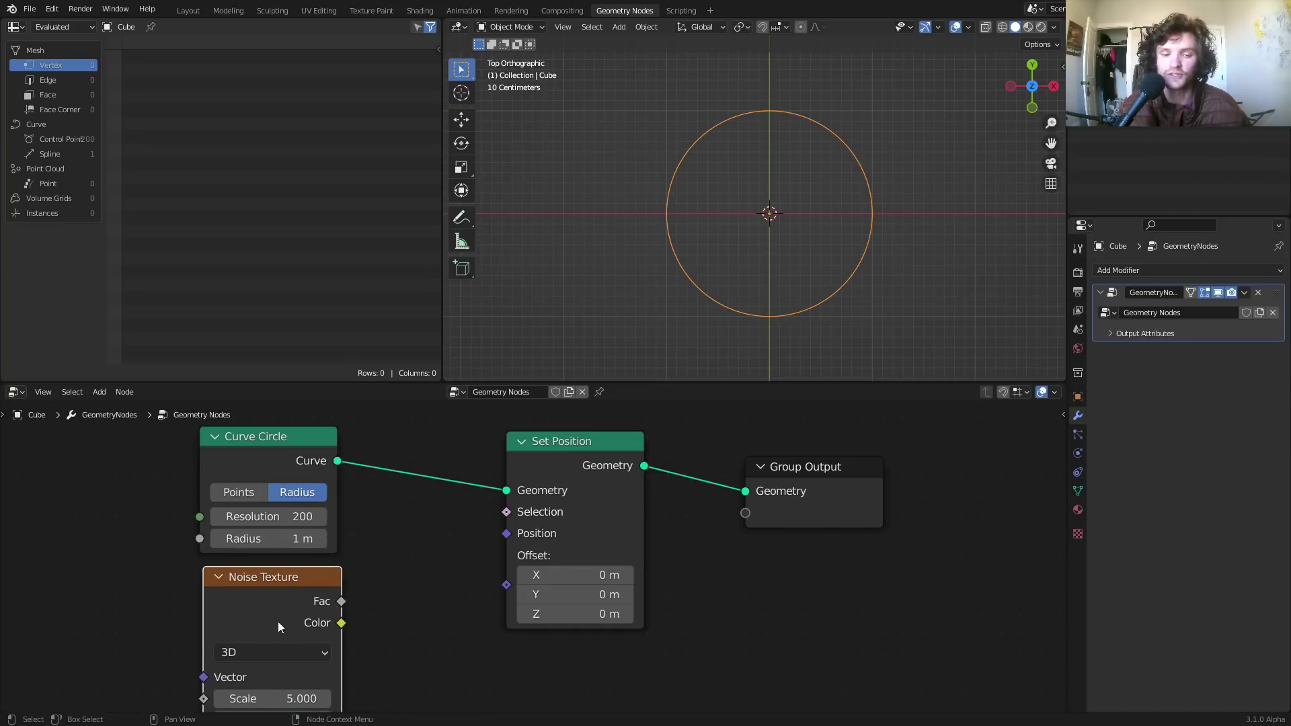
{"action": "left_click_drag", "start_coordinate": [341, 623], "coordinate": [506, 585]}
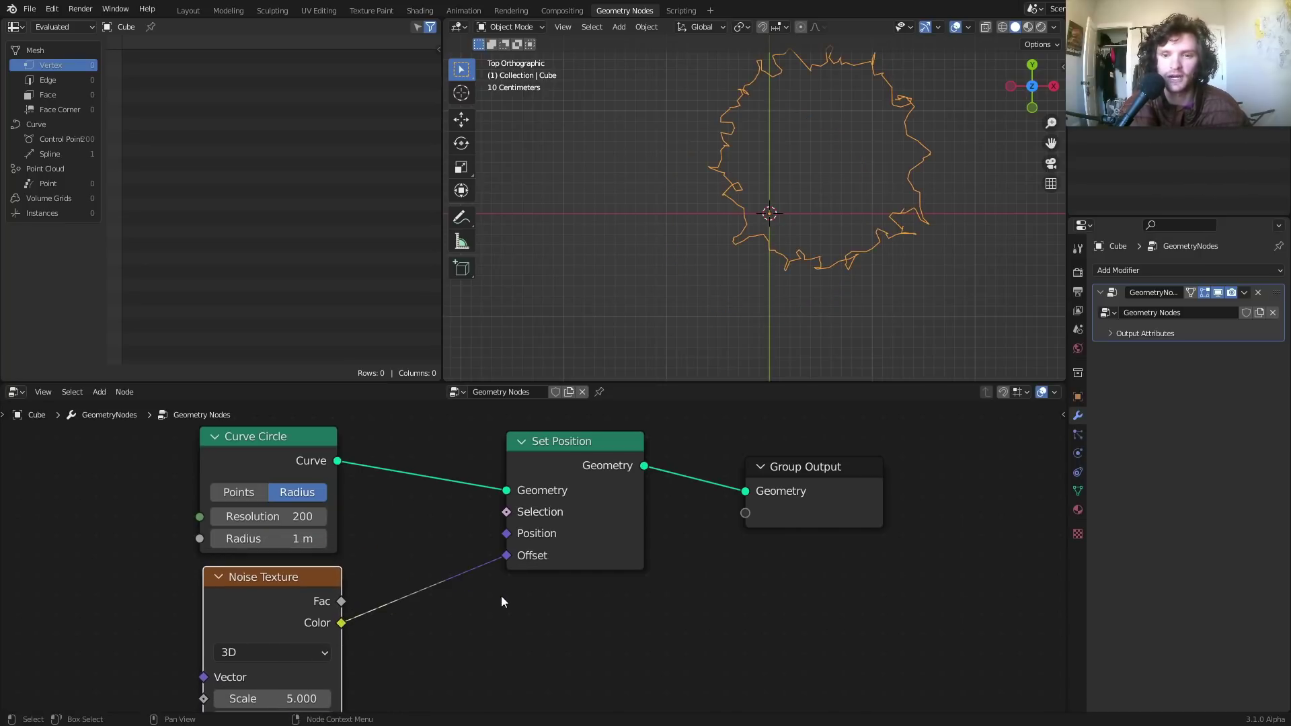
{"action": "middle_click_drag", "start_coordinate": [791, 214], "coordinate": [717, 267], "text": "shift"}
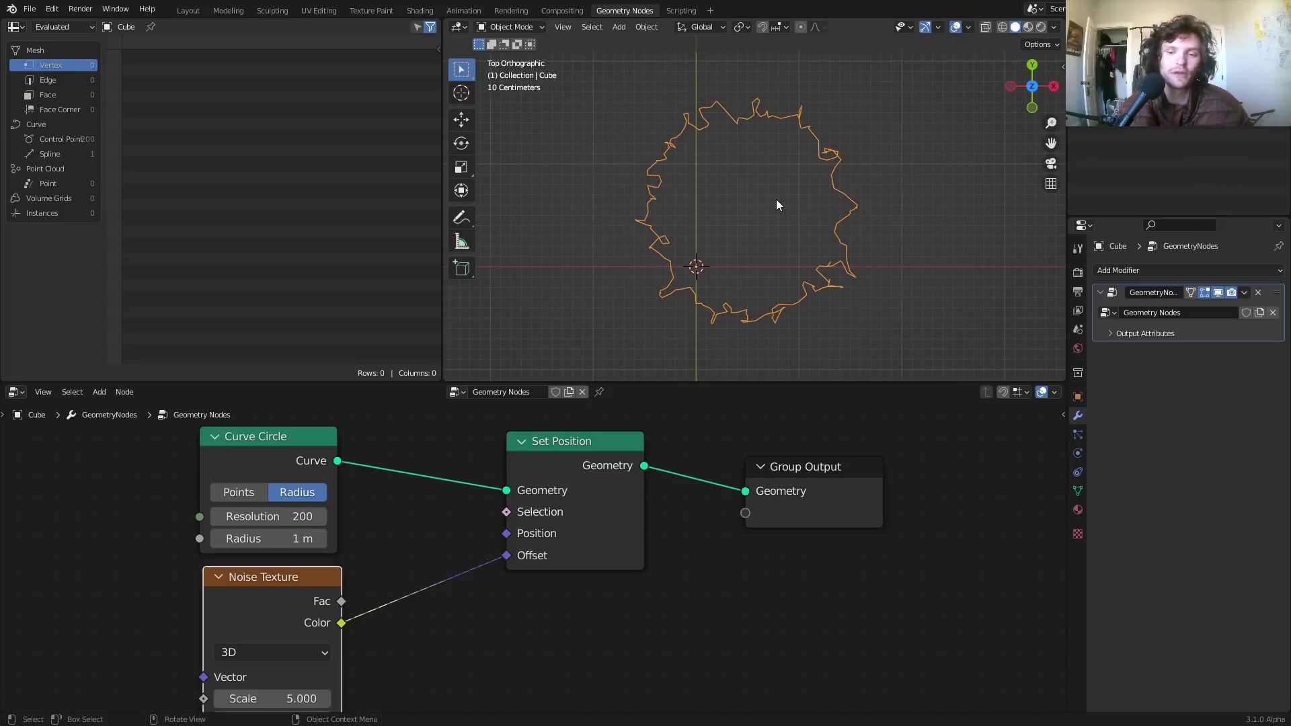
{"action": "left_click_drag", "start_coordinate": [320, 576], "coordinate": [254, 595]}
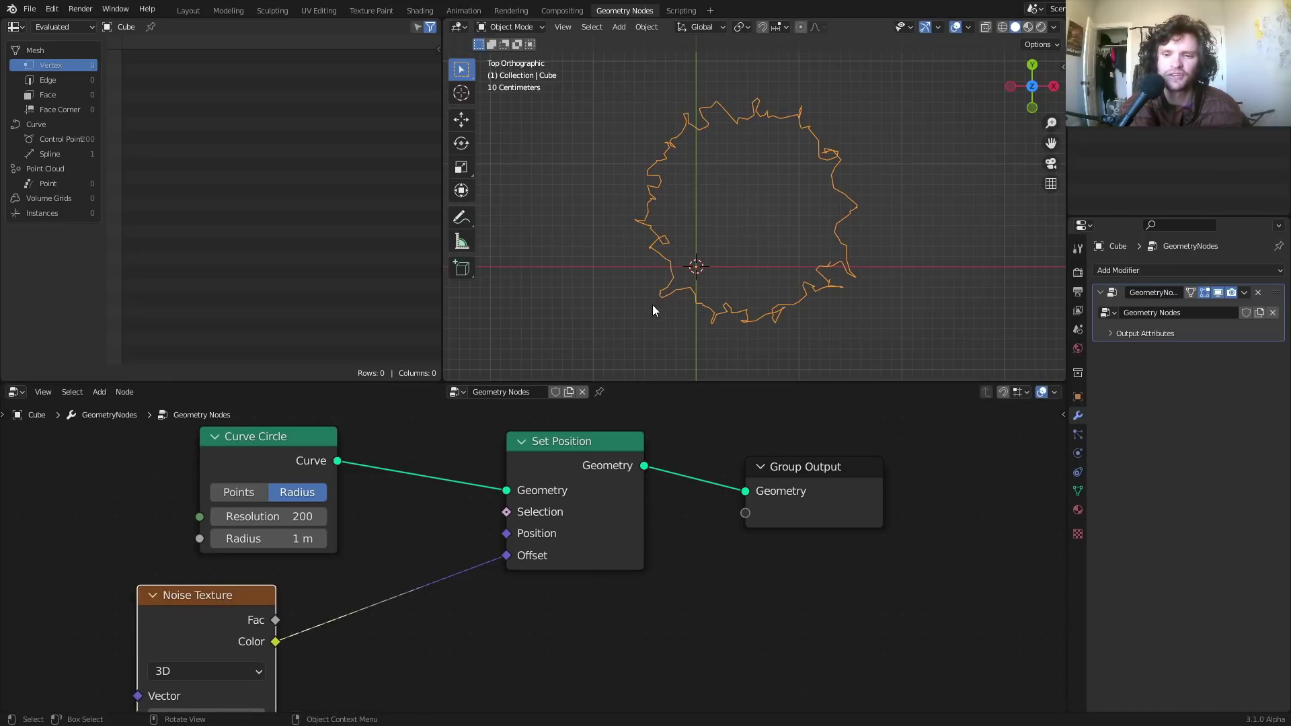
Try cutting the link between the noise Color output and the Set Position Offset, and restore it
{"action": "right_click_drag", "start_coordinate": [488, 609], "coordinate": [462, 533], "text": "ctrl"}
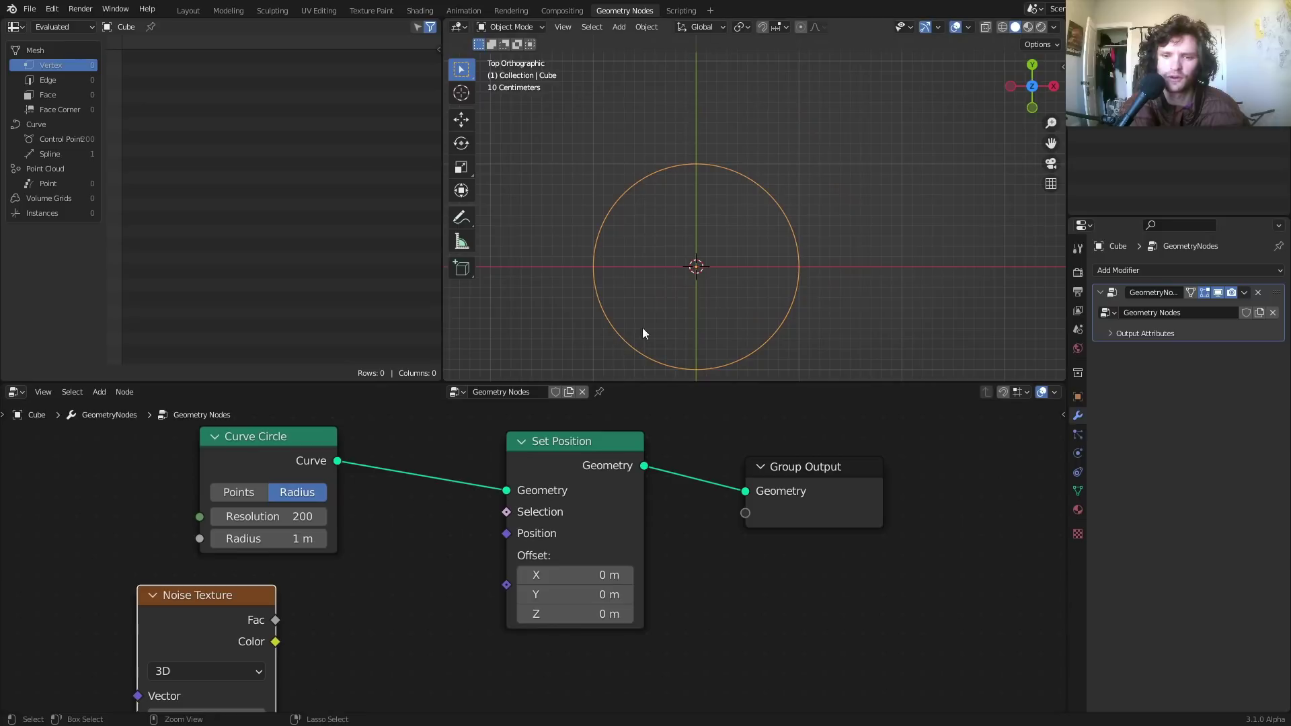
{"action": "key", "text": "ctrl+z"}
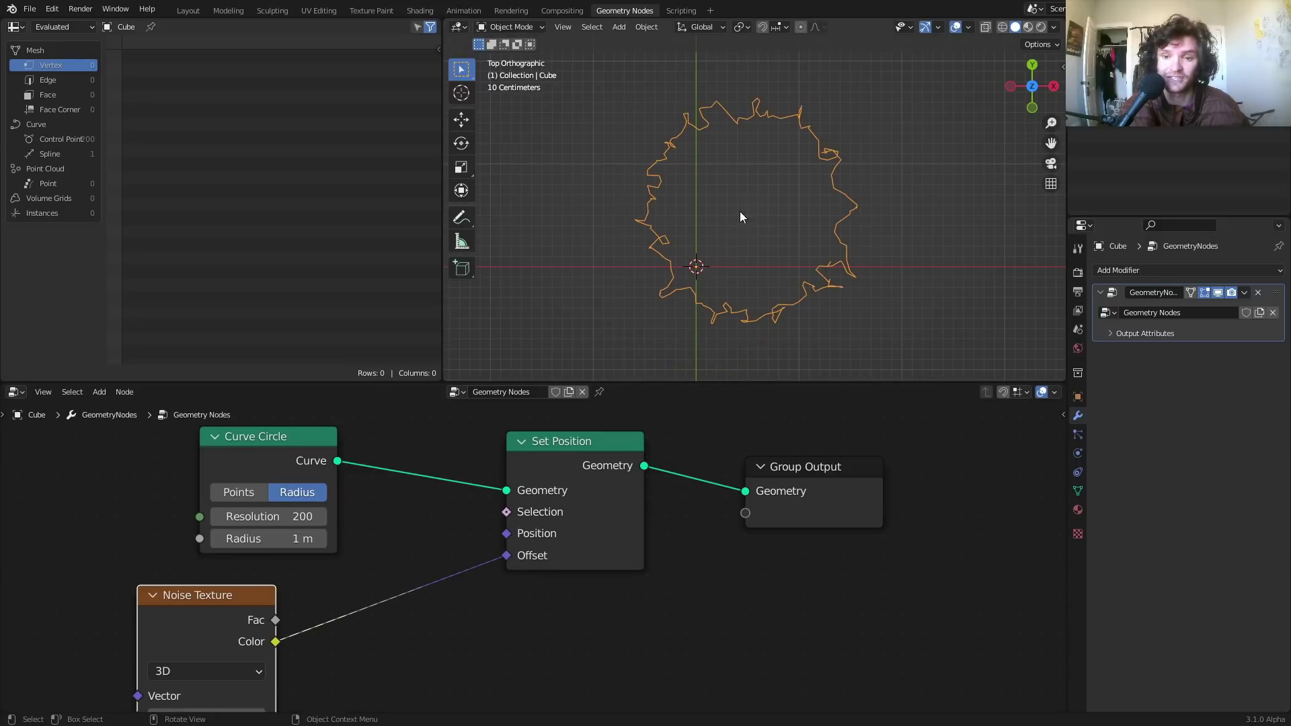
Insert a Vector Math node between the Noise Texture's Color output and the Set Position node's Offset
{"action": "middle_click_drag", "start_coordinate": [427, 489], "coordinate": [520, 429]}
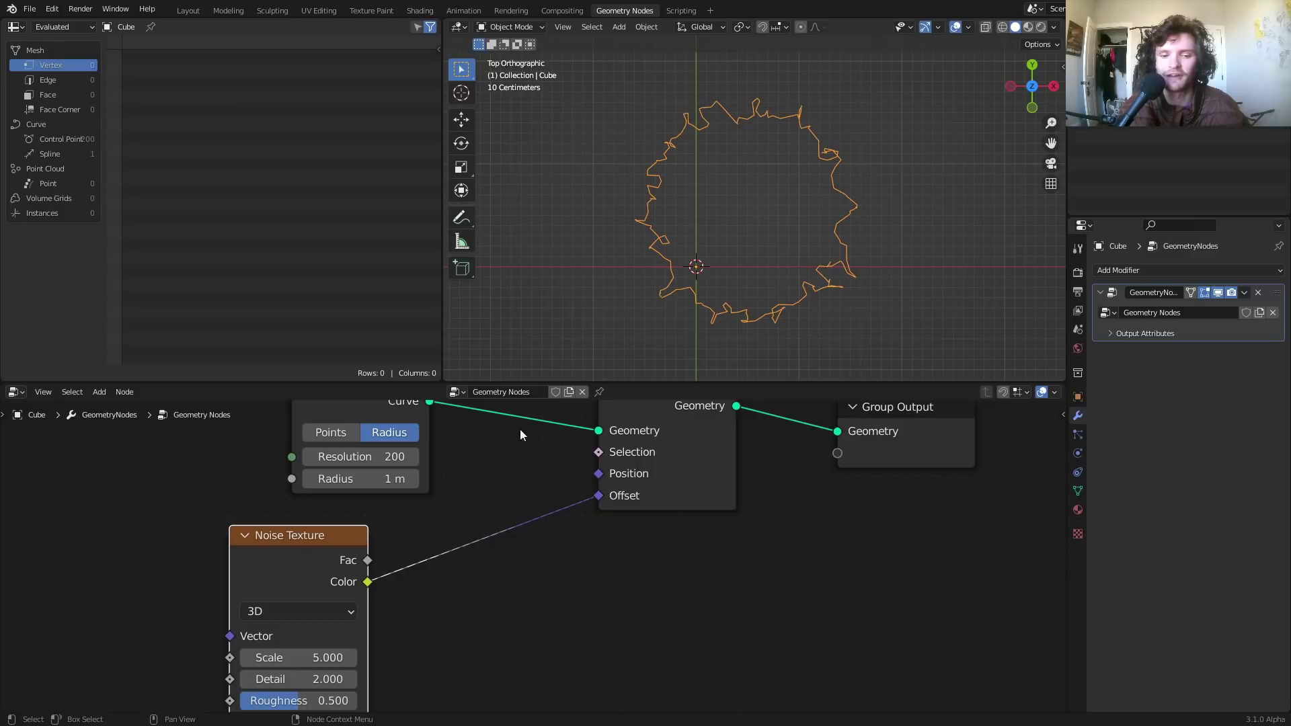
{"action": "key", "text": "shift+a"}
{"action": "left_click", "coordinate": [481, 449]}
{"action": "type", "text": "vec"}
{"action": "key", "text": "Down"}
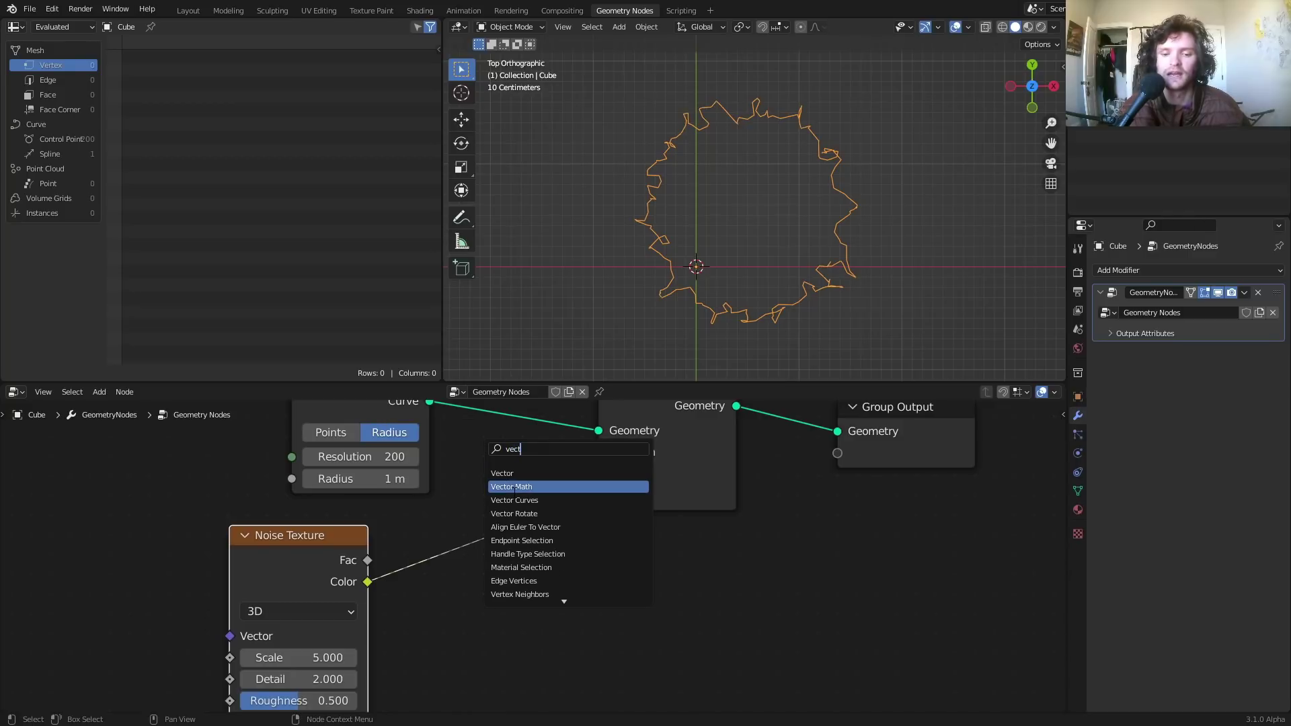
{"action": "key", "text": "Return"}
{"action": "left_click", "coordinate": [453, 527]}
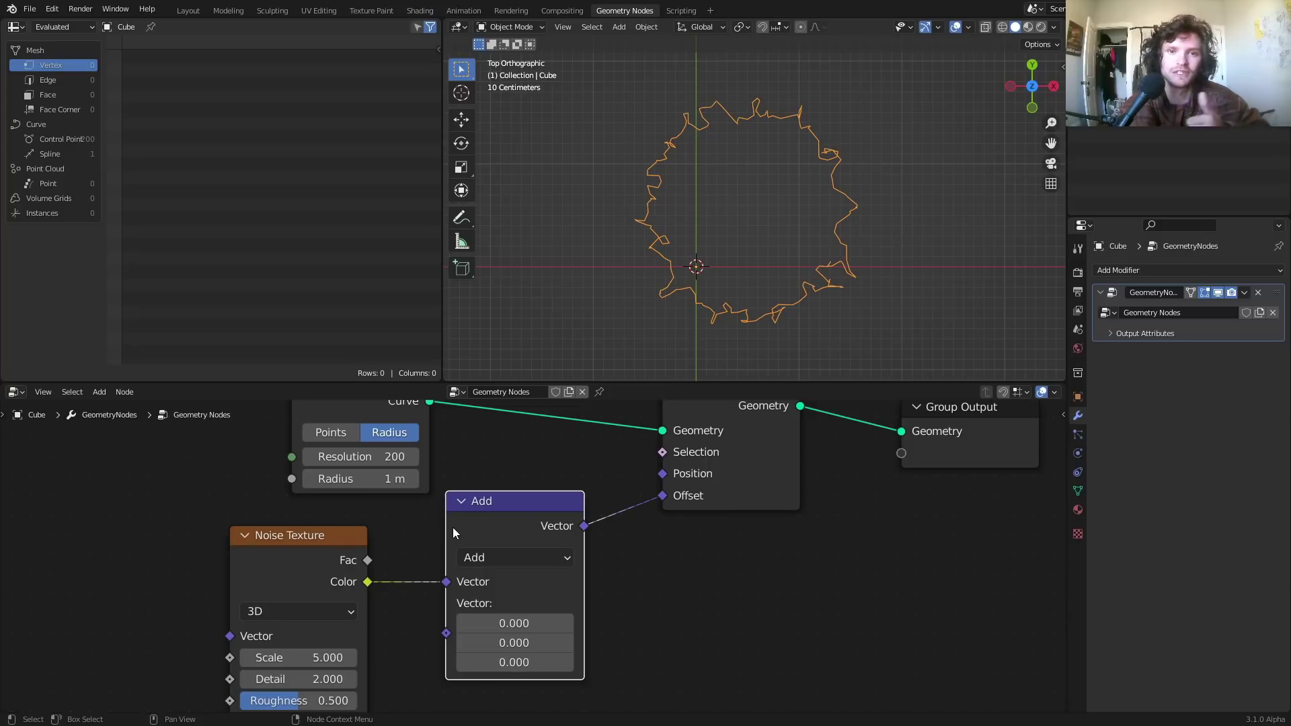
Change the Vector Math operation to Subtract and set all three components of its second vector to 0.5
{"action": "middle_click_drag", "start_coordinate": [502, 584], "coordinate": [525, 538]}
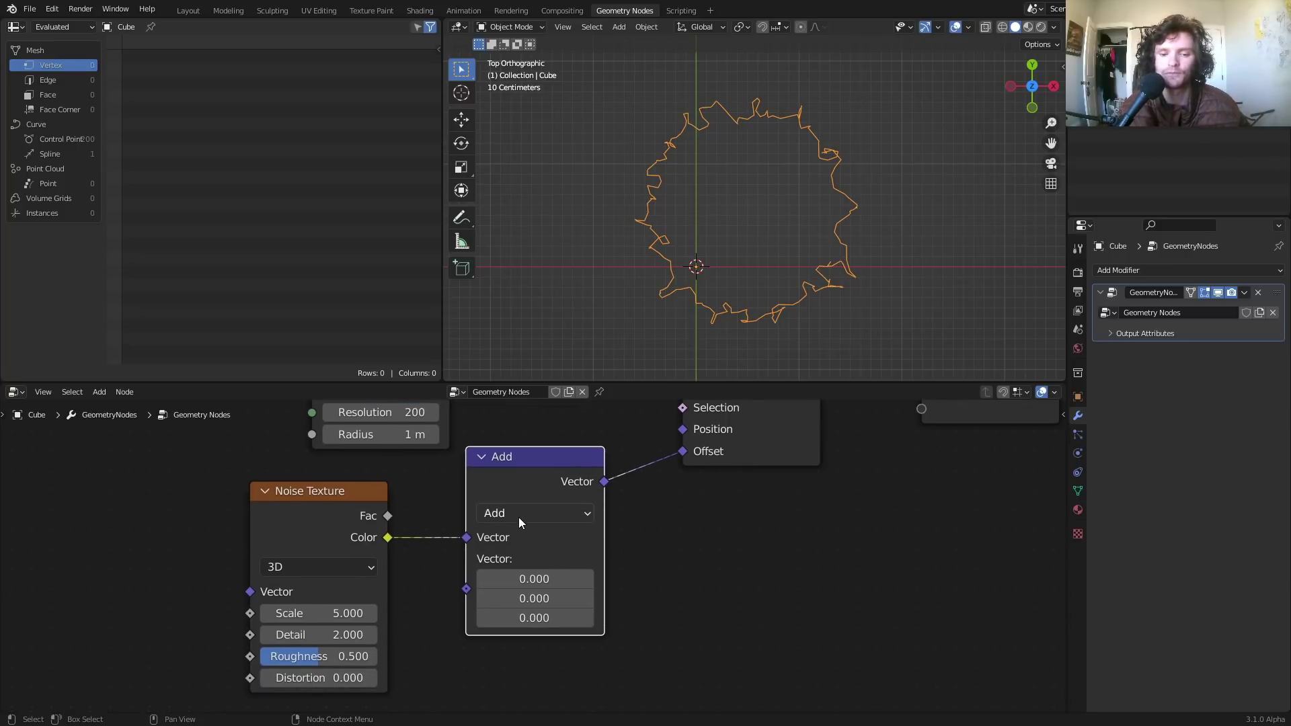
{"action": "left_click", "coordinate": [519, 517]}
{"action": "left_click", "coordinate": [504, 464]}
{"action": "left_click", "coordinate": [540, 578]}
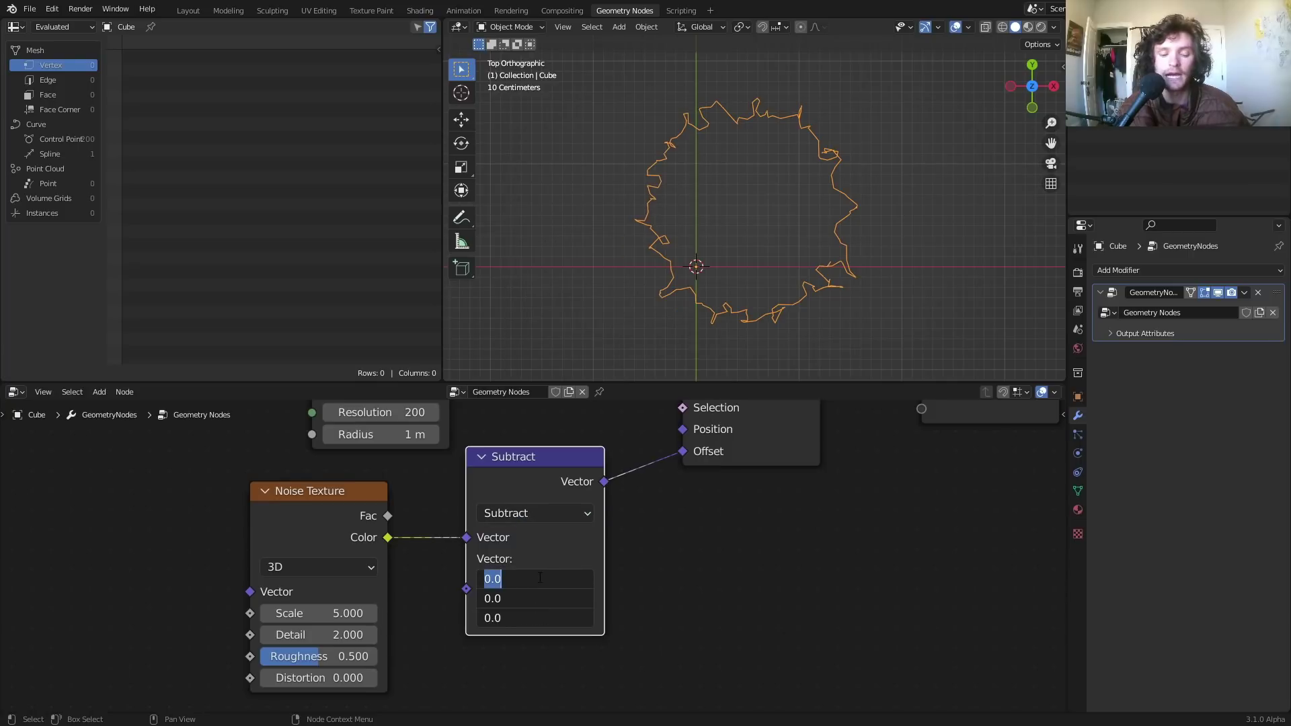
{"action": "type", "text": ".5"}
{"action": "key", "text": "Return"}
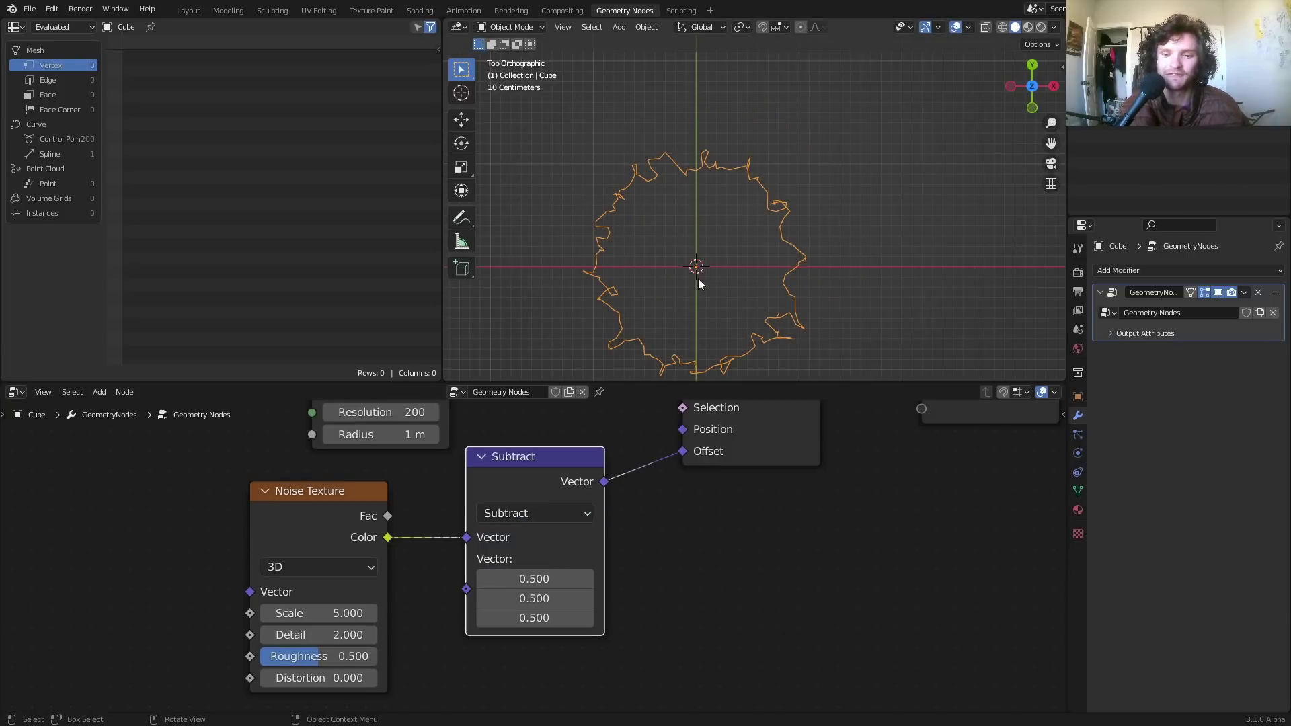
Duplicate the Subtract node, insert the copy between Subtract and Set Position, and change its operation to Multiply
{"action": "middle_click_drag", "start_coordinate": [698, 279], "coordinate": [727, 151]}
{"action": "left_click_drag", "start_coordinate": [547, 487], "coordinate": [502, 503]}
{"action": "key", "text": "shift+d"}
{"action": "left_click", "coordinate": [640, 466]}
{"action": "left_click", "coordinate": [676, 504]}
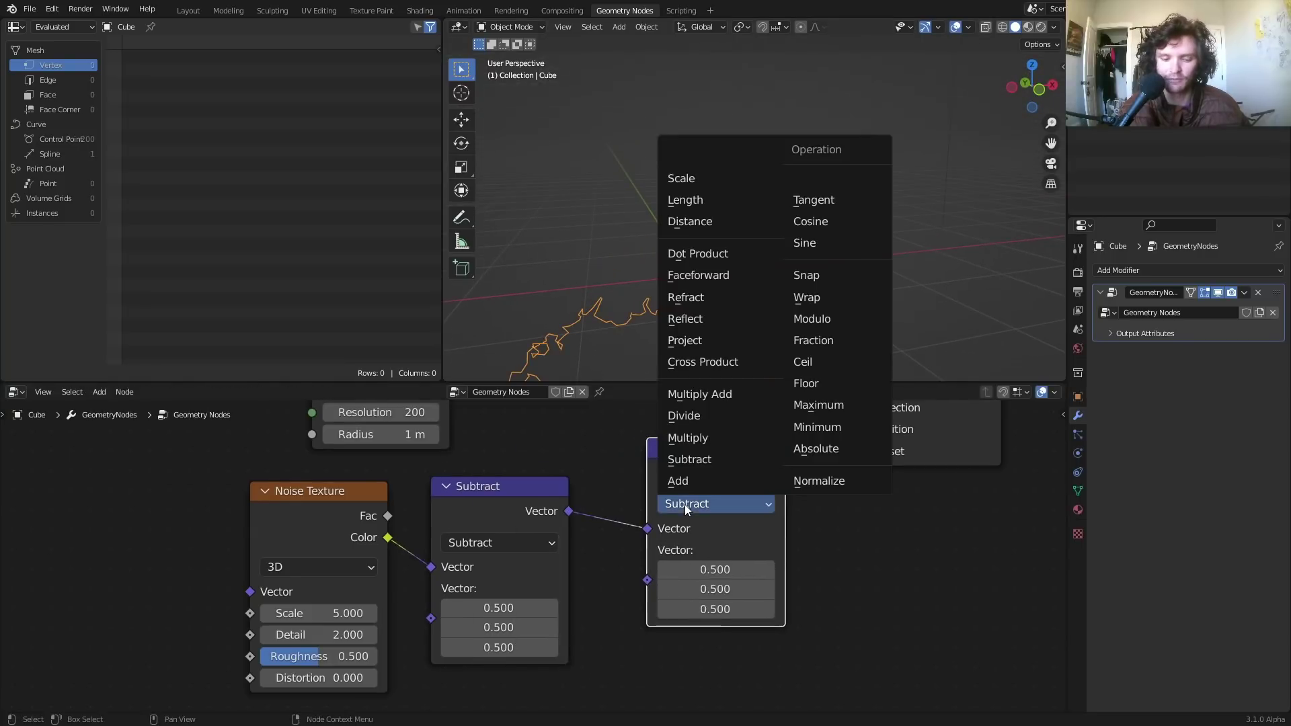
{"action": "left_click", "coordinate": [679, 483]}
Set the Z component of the Multiply node's second vector to 0
{"action": "left_click_drag", "start_coordinate": [724, 572], "coordinate": [716, 609]}
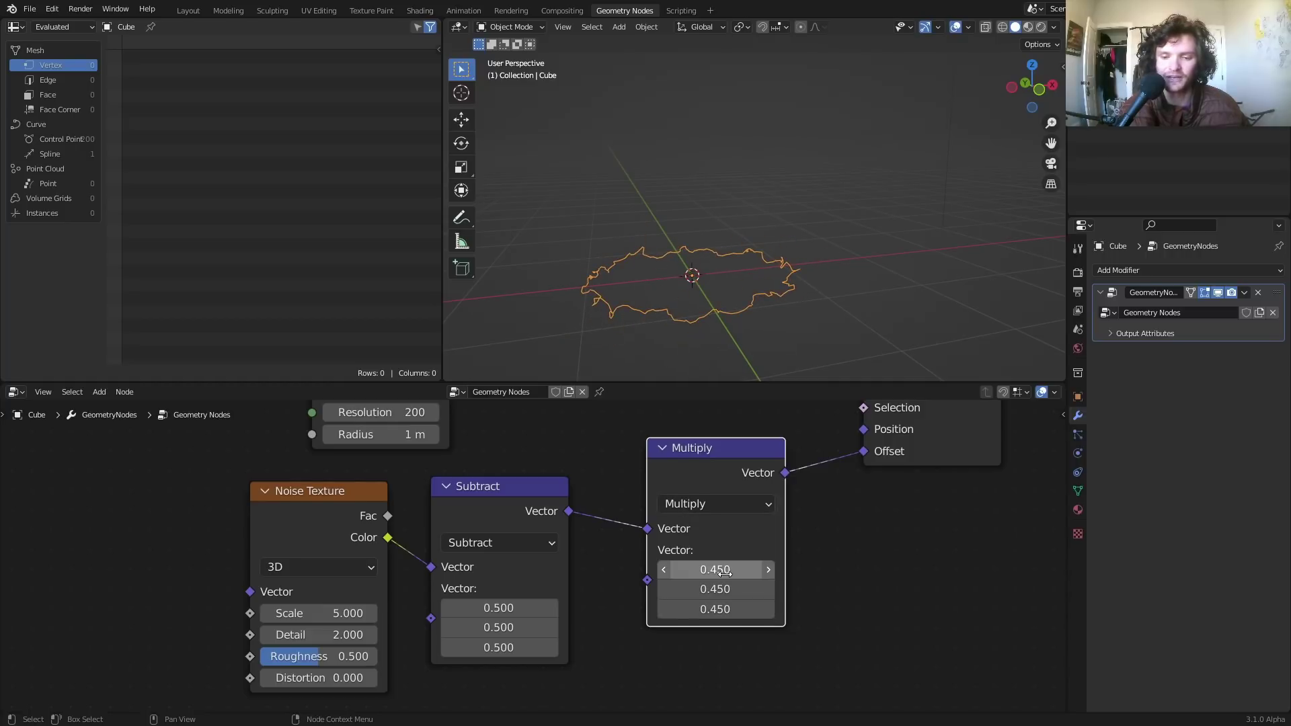
{"action": "key", "text": "ctrl+z"}
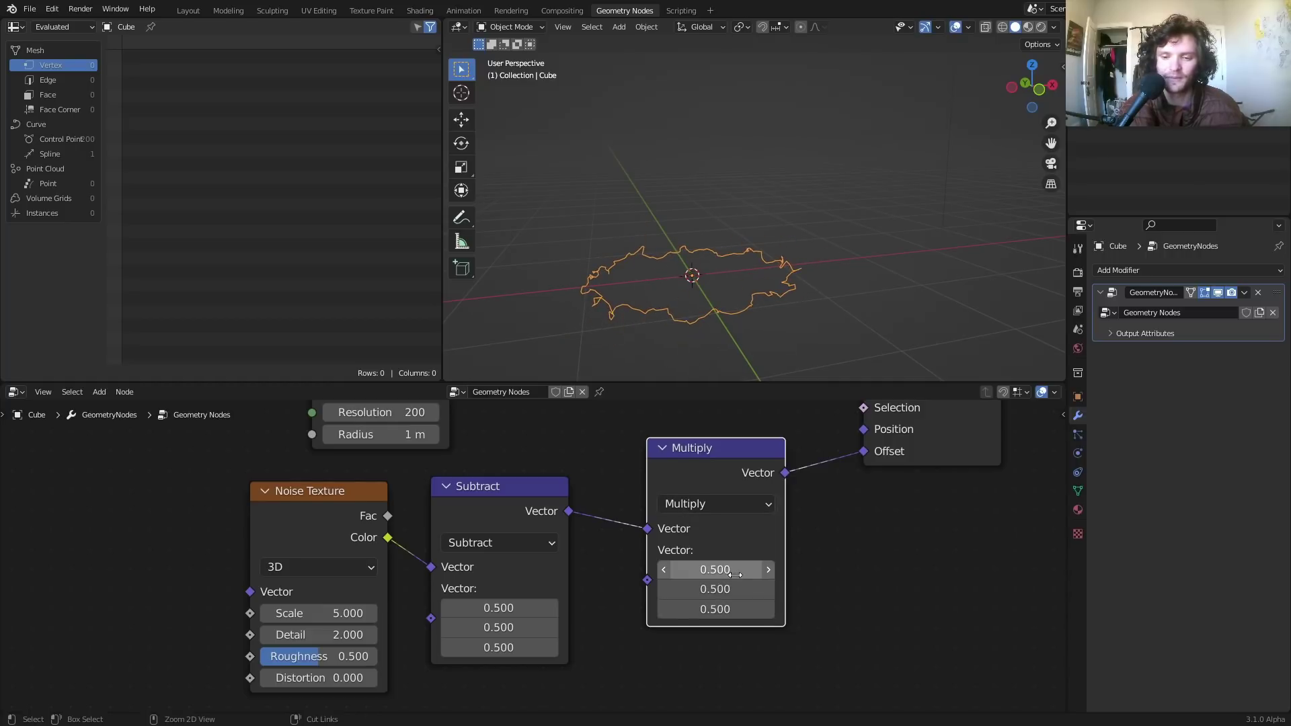
{"action": "left_click", "coordinate": [724, 609]}
{"action": "type", "text": "0"}
{"action": "key", "text": "Return"}
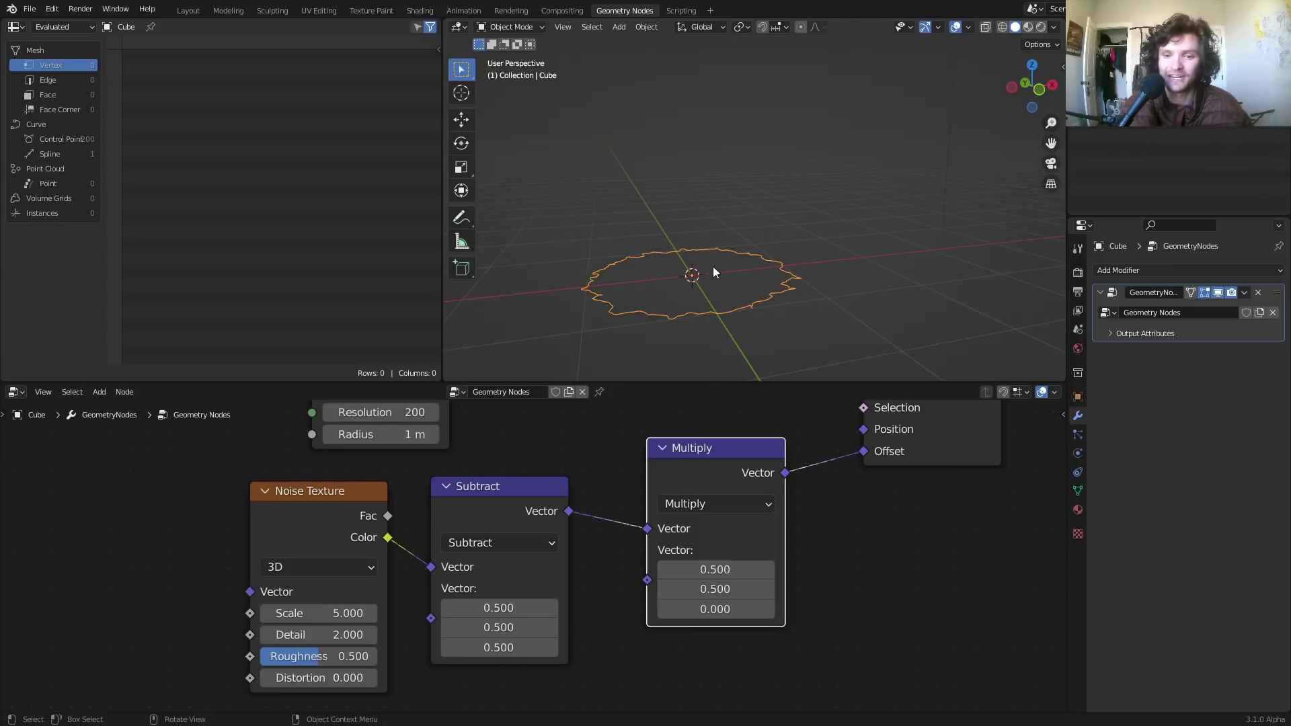
Add a Combine XYZ node with X and Y at 0.9 and connect it to the Multiply node's second Vector input
{"action": "left_click", "coordinate": [1029, 62]}
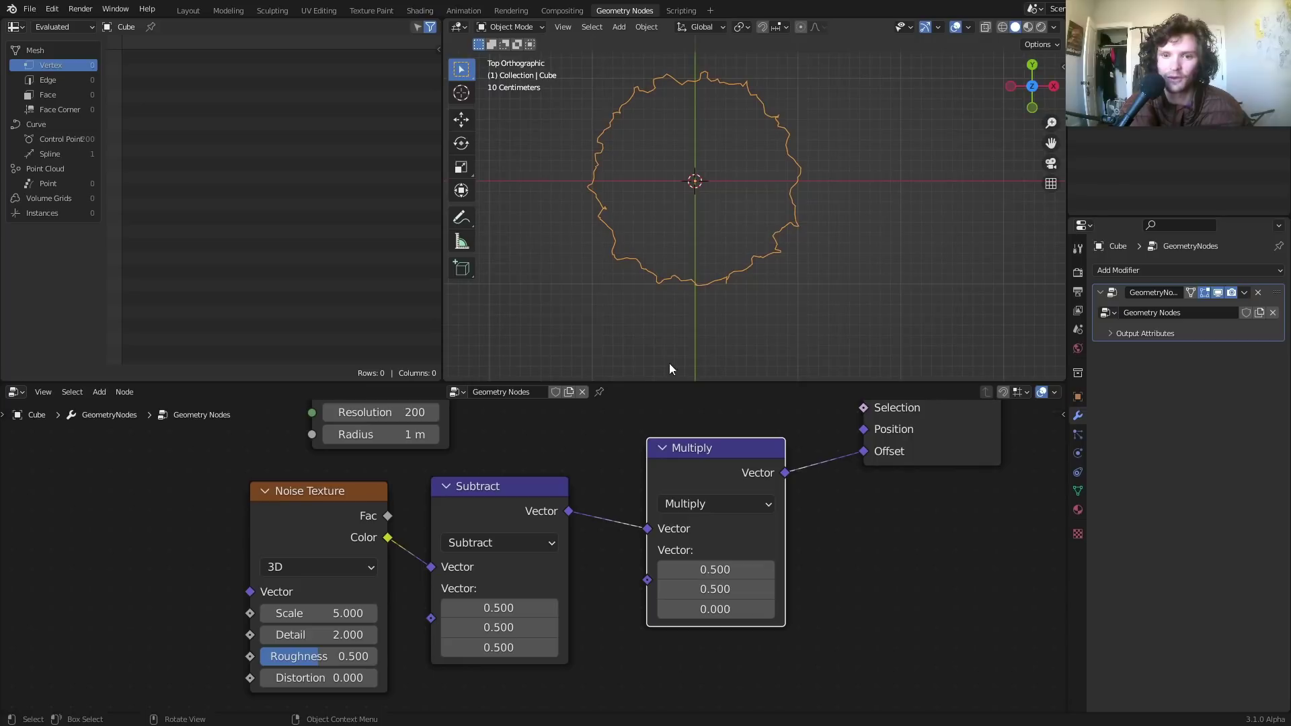
{"action": "left_click_drag", "start_coordinate": [714, 478], "coordinate": [744, 524]}
{"action": "middle_click_drag", "start_coordinate": [724, 522], "coordinate": [769, 482]}
{"action": "key", "text": "shift+a"}
{"action": "left_click", "coordinate": [710, 446]}
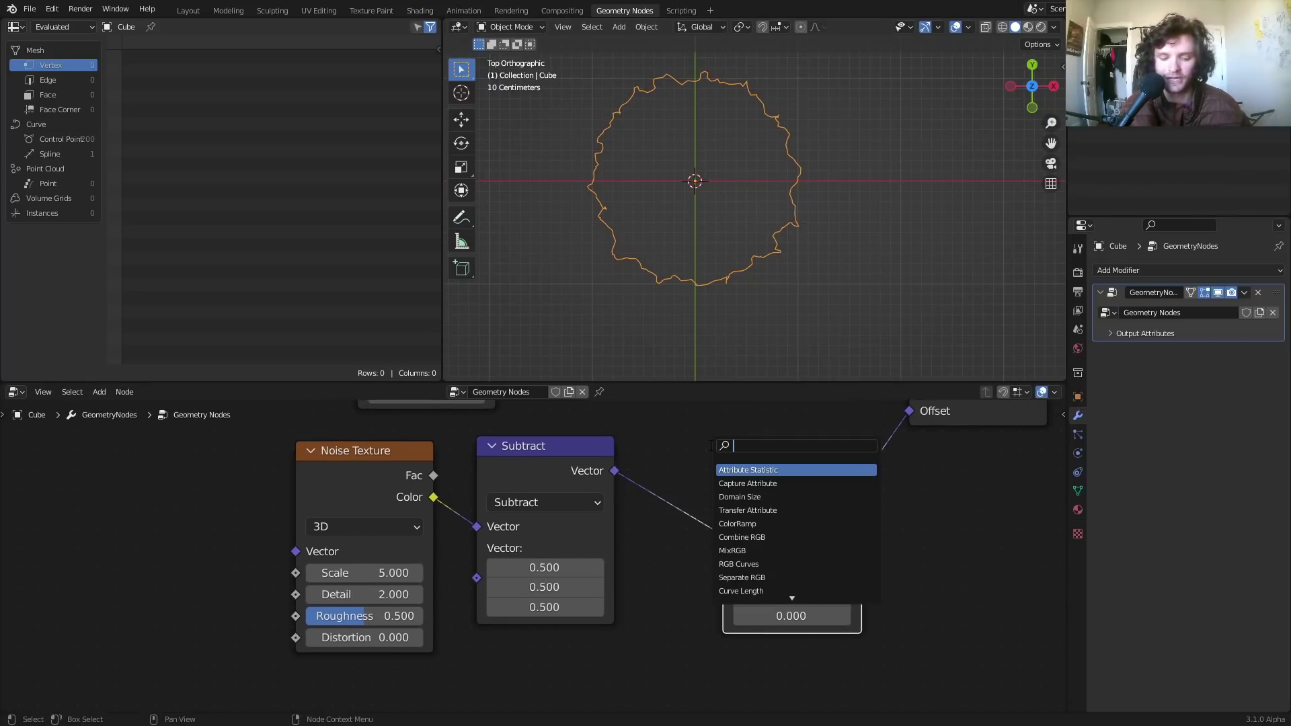
{"action": "type", "text": "combine x"}
{"action": "key", "text": "Return"}
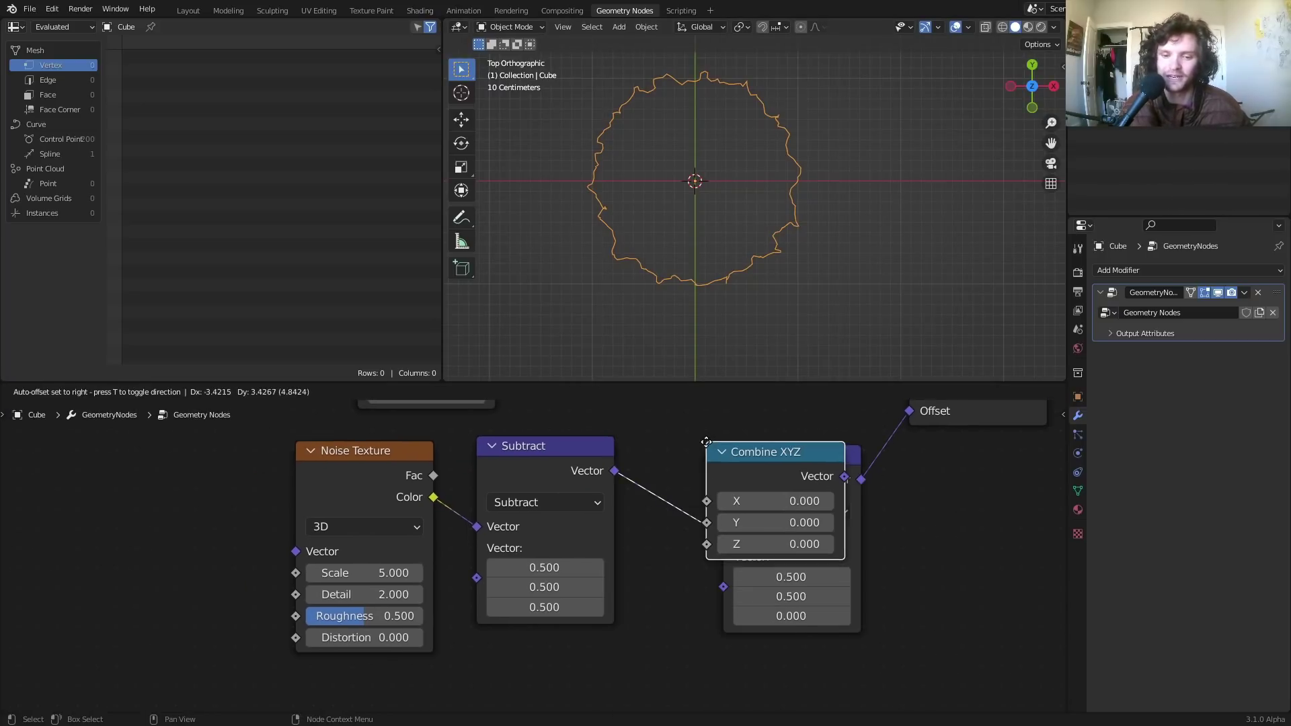
{"action": "left_click", "coordinate": [487, 646]}
{"action": "left_click_drag", "start_coordinate": [643, 674], "coordinate": [723, 585]}
{"action": "middle_click_drag", "start_coordinate": [576, 699], "coordinate": [632, 609]}
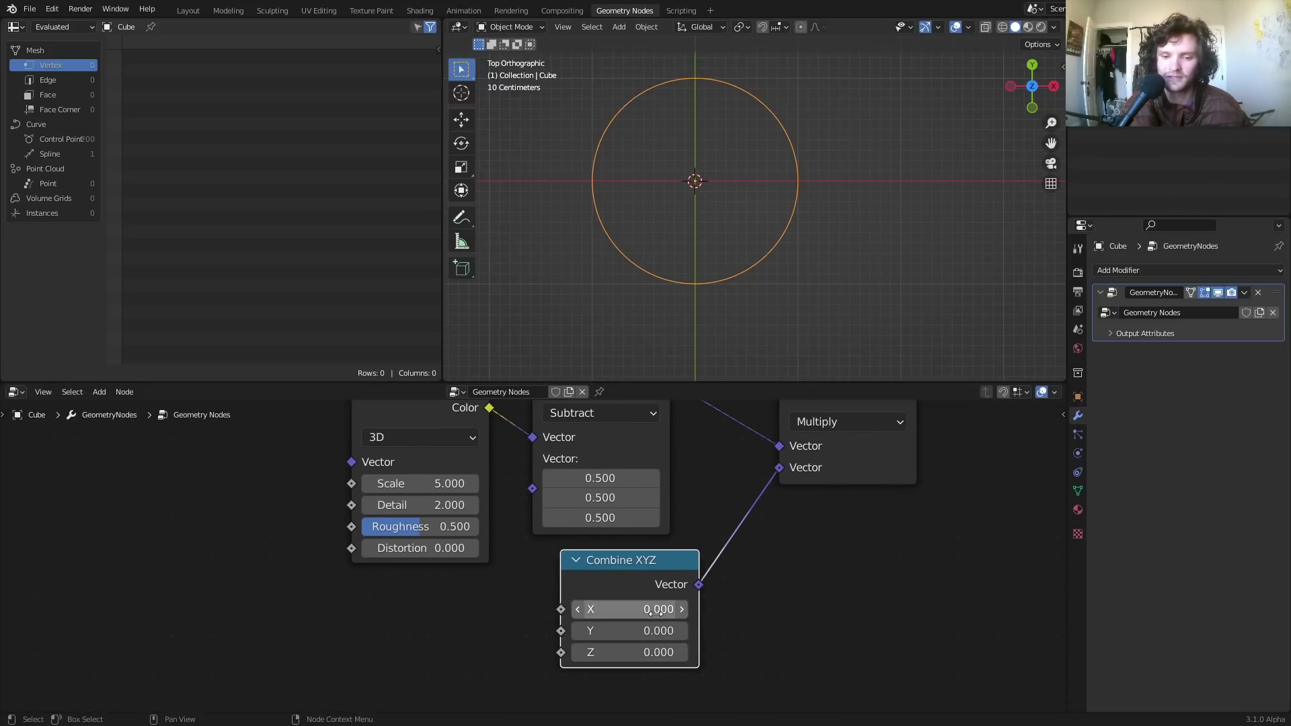
{"action": "left_click_drag", "start_coordinate": [632, 609], "coordinate": [675, 631]}
Add a Value node connected to both the X and Y inputs of Combine XYZ, and set it to 0.94
{"action": "key", "text": "shift+a"}
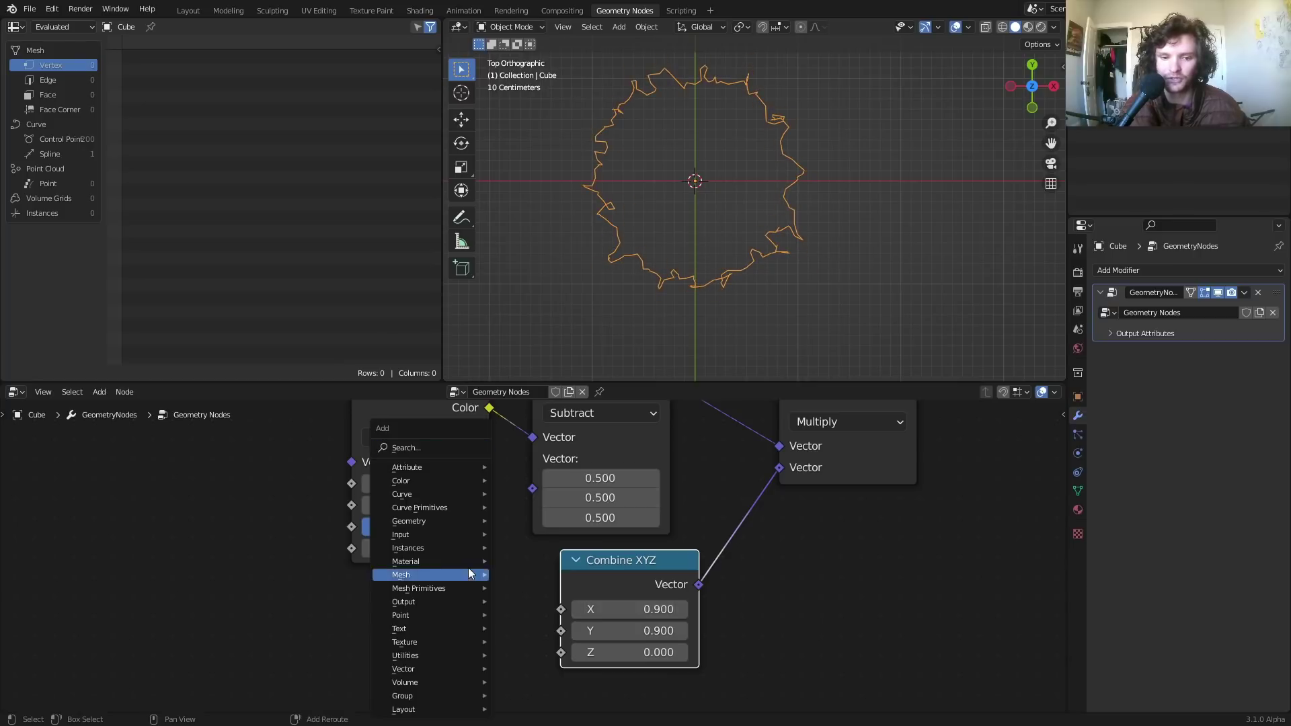
{"action": "left_click", "coordinate": [434, 447]}
{"action": "type", "text": "va"}
{"action": "key", "text": "Return"}
{"action": "left_click", "coordinate": [371, 654]}
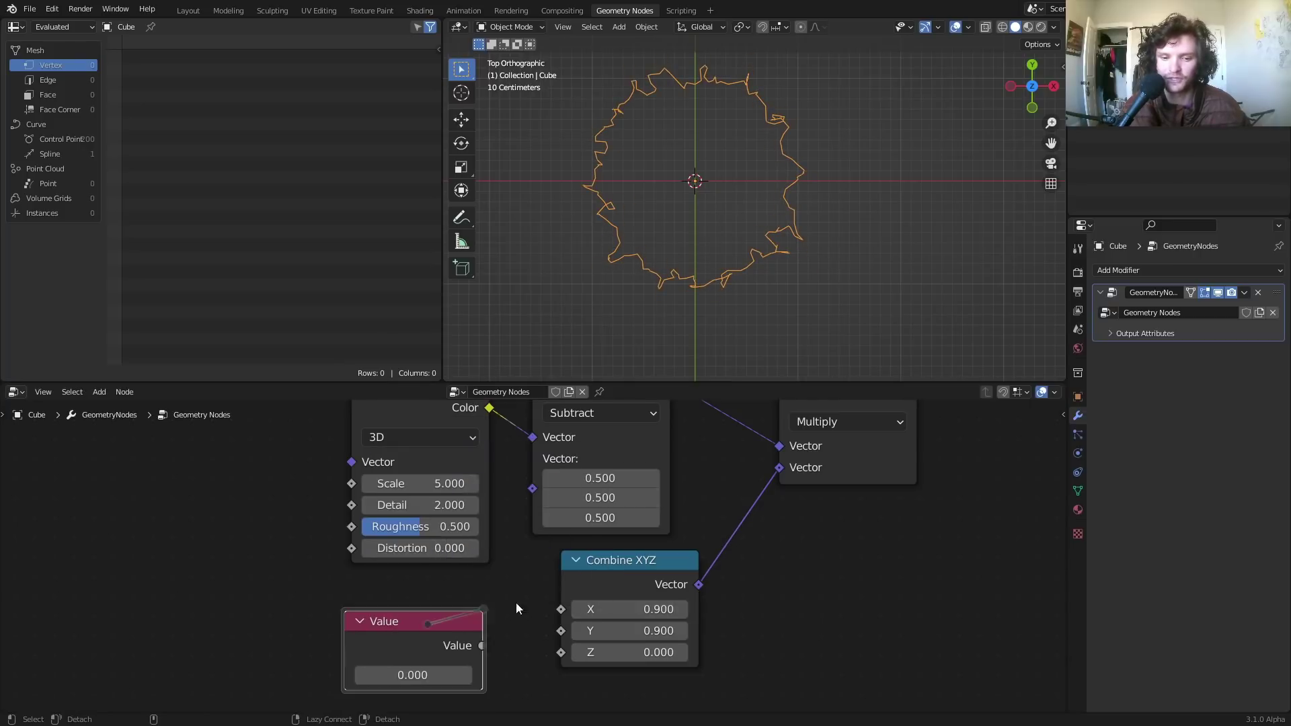
{"action": "right_click_drag", "start_coordinate": [515, 602], "coordinate": [592, 598], "text": "alt"}
{"action": "right_click_drag", "start_coordinate": [497, 622], "coordinate": [613, 600], "text": "alt"}
{"action": "left_click_drag", "start_coordinate": [425, 675], "coordinate": [488, 675]}
{"action": "middle_click_drag", "start_coordinate": [665, 226], "coordinate": [676, 256], "text": "shift"}
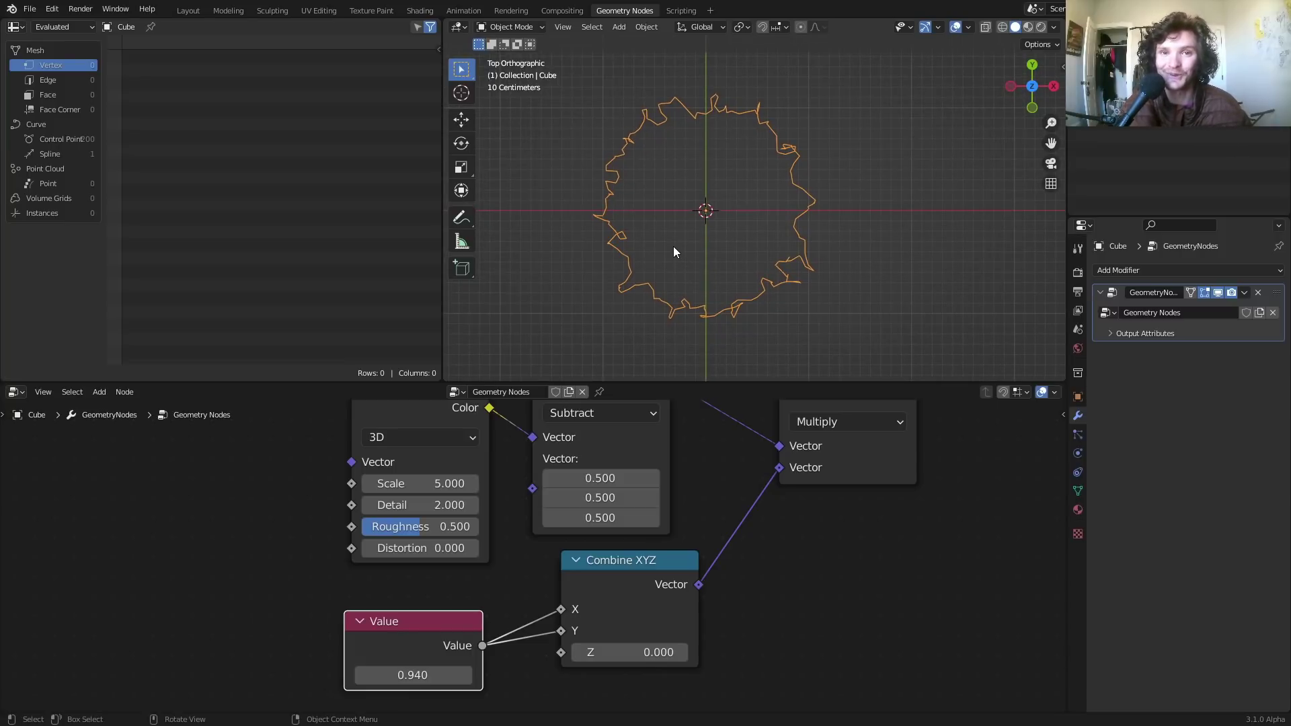
Set the Noise Texture's Scale to 2 and lower the Value node to 0.83
{"action": "scroll", "coordinate": [495, 522], "scroll_direction": "up", "scroll_amount": 3}
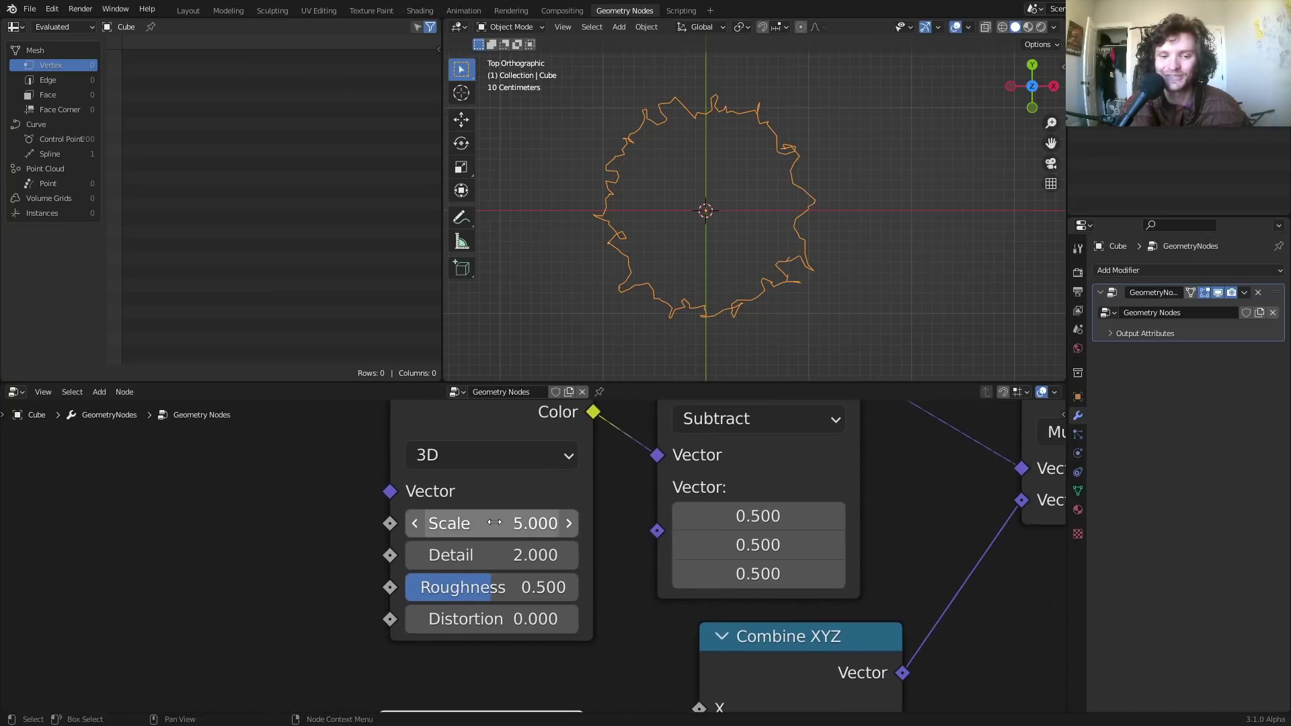
{"action": "left_click_drag", "start_coordinate": [494, 517], "coordinate": [414, 517]}
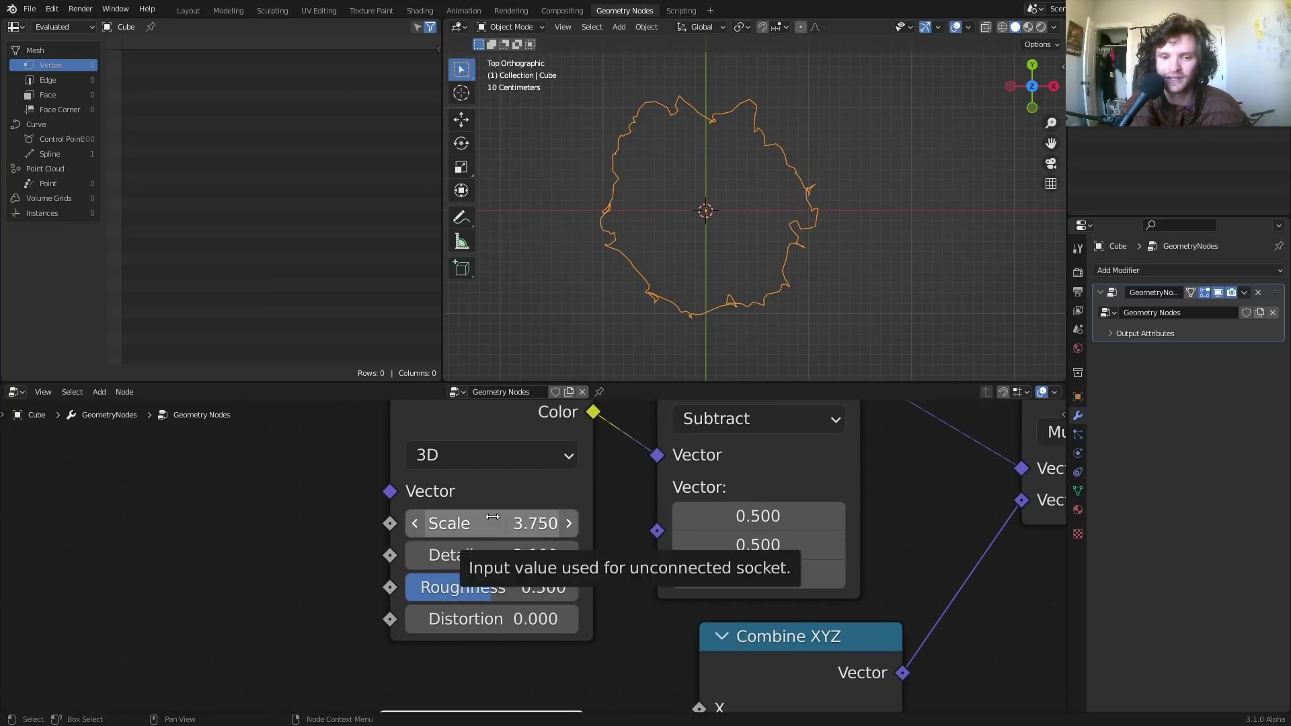
{"action": "double_click", "coordinate": [465, 524]}
{"action": "type", "text": "2"}
{"action": "key", "text": "Return"}
{"action": "middle_click_drag", "start_coordinate": [494, 589], "coordinate": [497, 434]}
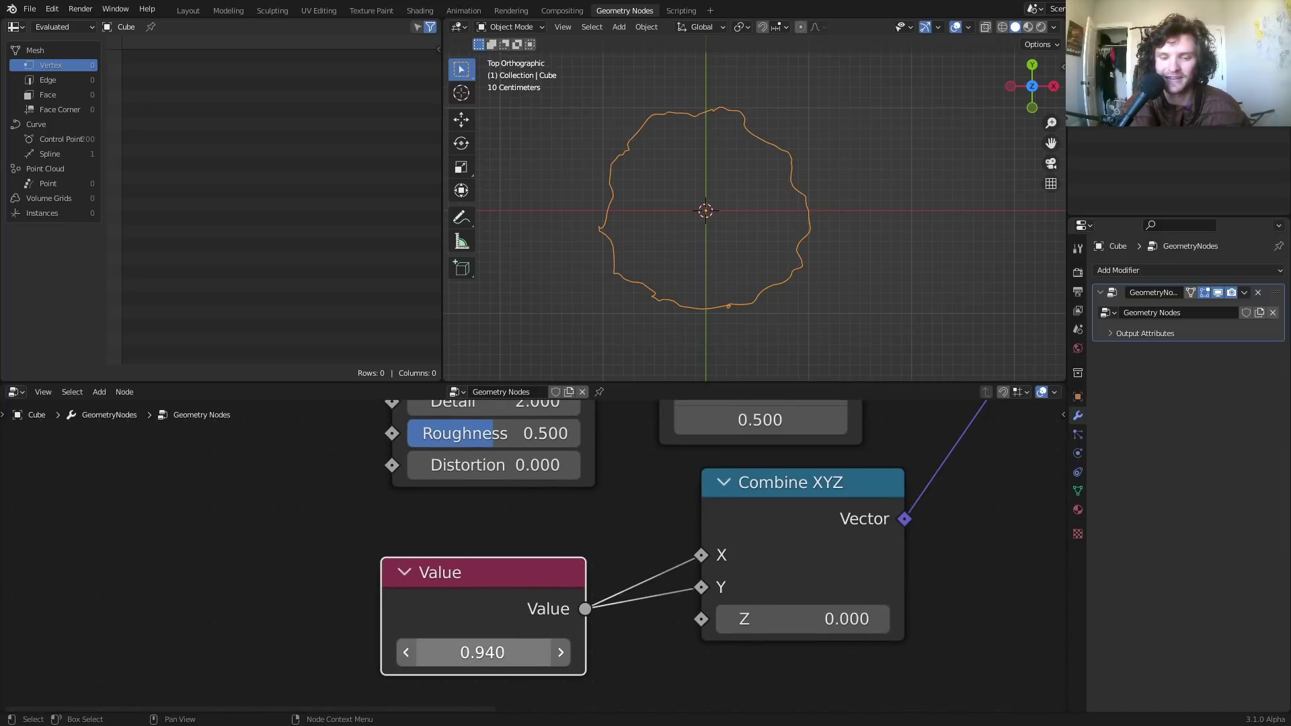
{"action": "mouse_move", "coordinate": [486, 652]}
{"action": "left_mouse_down"}
{"action": "mouse_move", "coordinate": [444, 652]}
{"action": "mouse_move", "coordinate": [478, 652]}
{"action": "left_mouse_up"}
Set the Noise Texture's Scale and Detail both to 1
{"action": "middle_click_drag", "start_coordinate": [557, 470], "coordinate": [526, 580]}
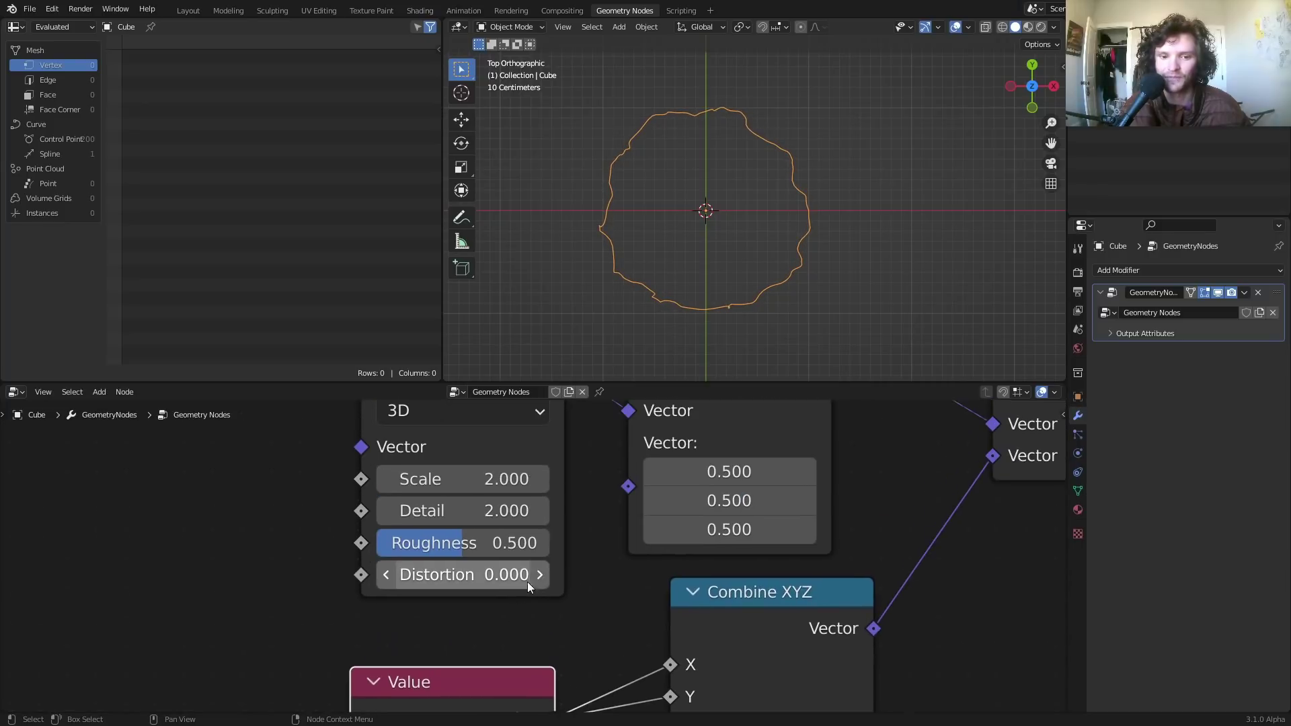
{"action": "scroll", "coordinate": [491, 612], "scroll_direction": "down", "scroll_amount": 4, "text": "shift"}
{"action": "scroll", "coordinate": [599, 511], "scroll_direction": "up", "scroll_amount": 5, "text": "shift"}
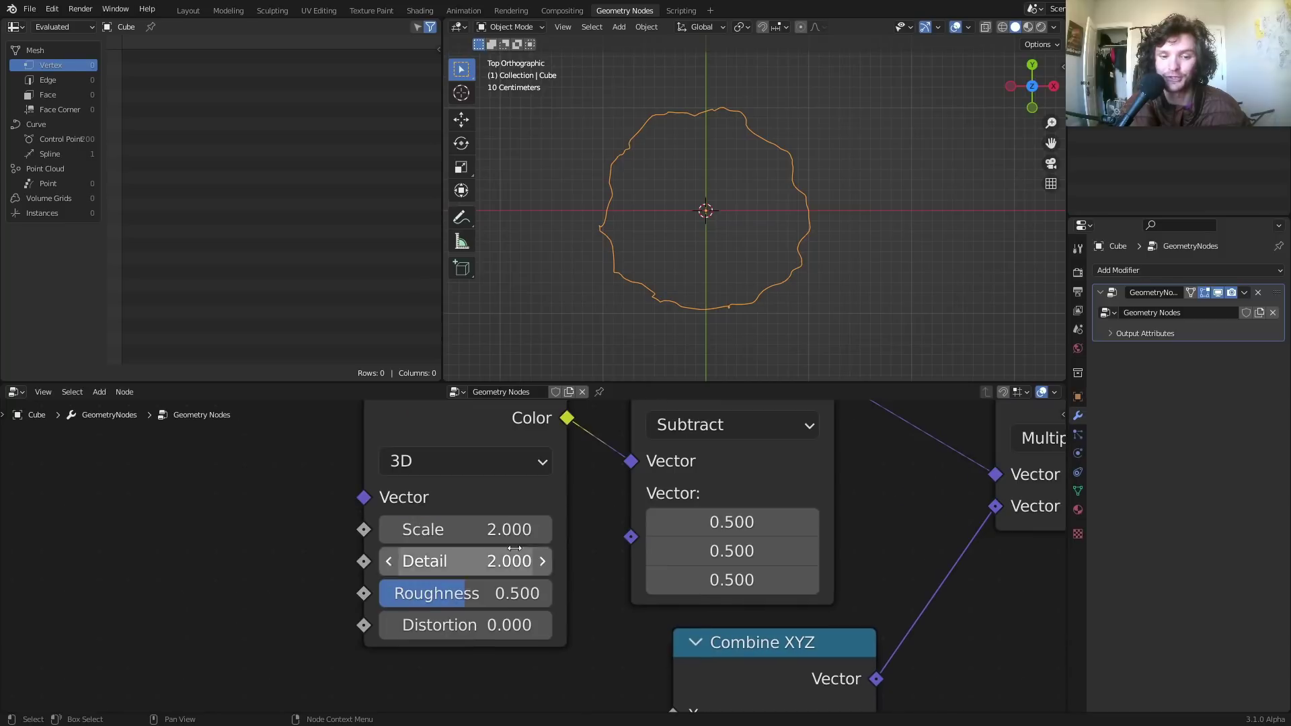
{"action": "left_click_drag", "start_coordinate": [447, 529], "coordinate": [404, 529]}
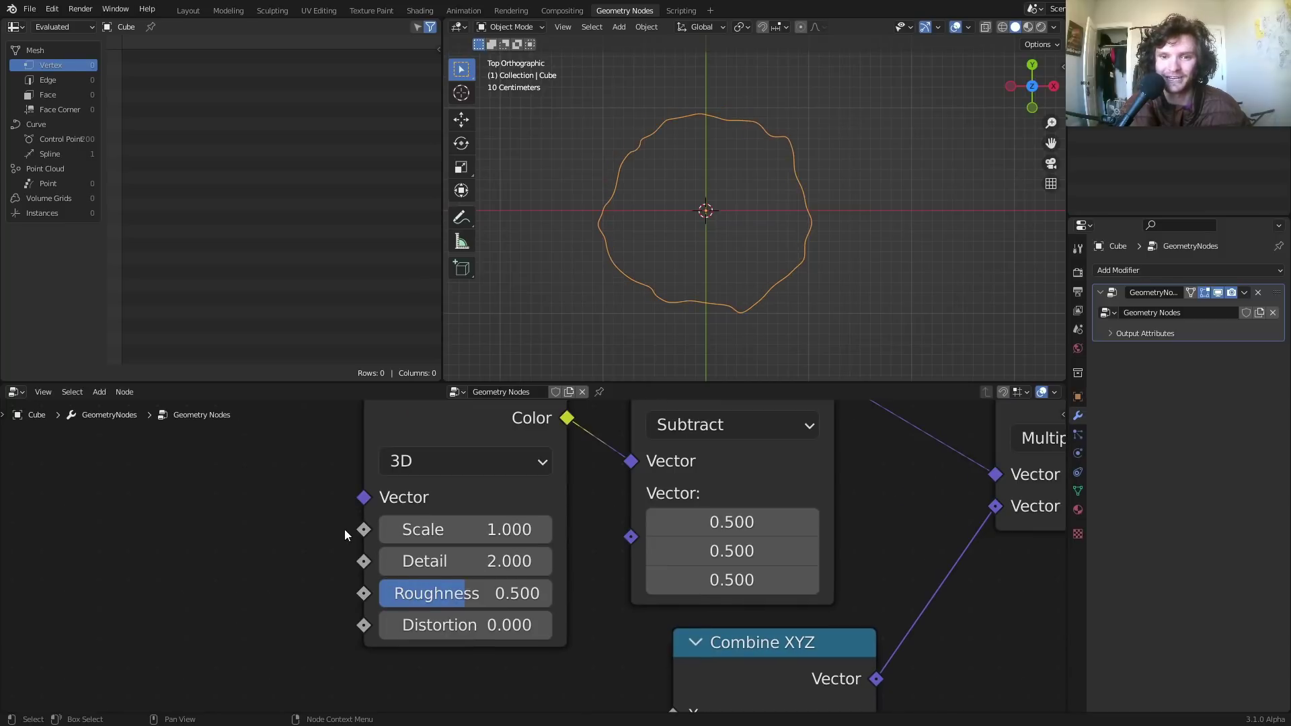
{"action": "left_click", "coordinate": [465, 568]}
{"action": "type", "text": "1"}
{"action": "key", "text": "Return"}
Lower the Value node slightly and set the Noise Texture's Roughness to 0.075
{"action": "scroll", "coordinate": [417, 600], "scroll_direction": "down", "scroll_amount": 5, "text": "shift"}
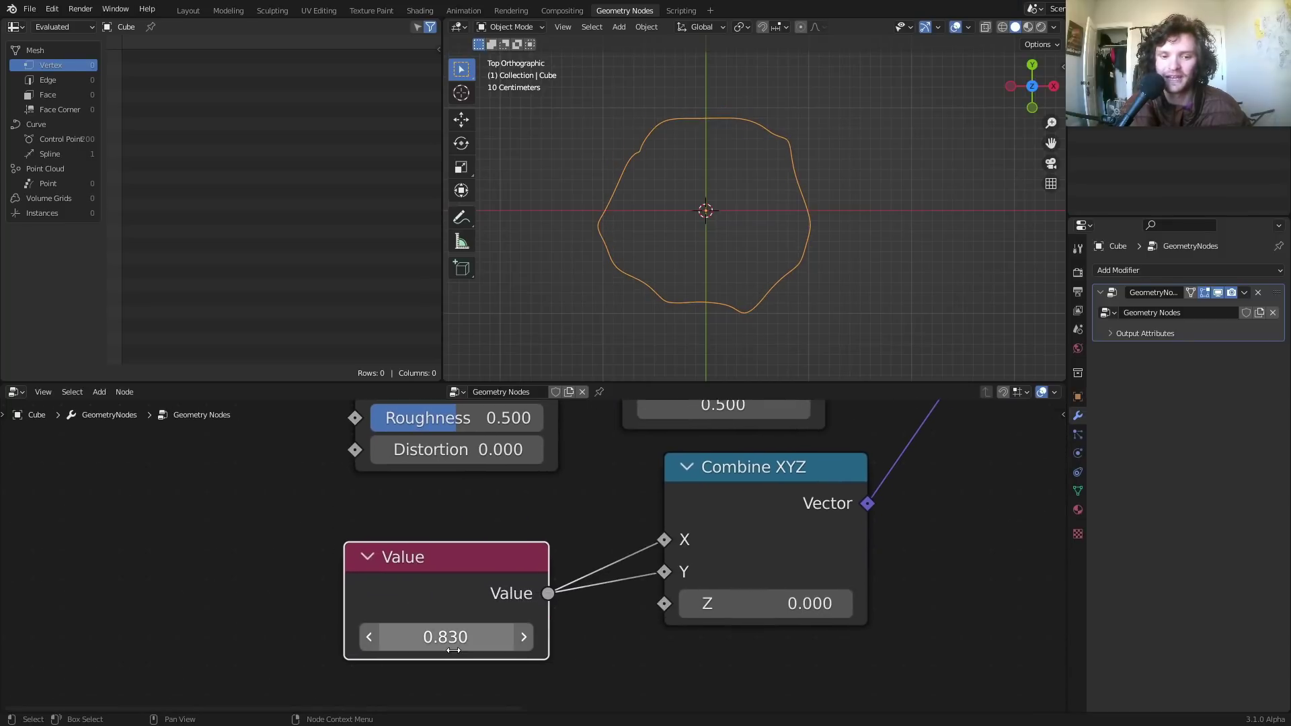
{"action": "mouse_move", "coordinate": [453, 650]}
{"action": "left_mouse_down"}
{"action": "mouse_move", "coordinate": [394, 650]}
{"action": "mouse_move", "coordinate": [469, 636]}
{"action": "mouse_move", "coordinate": [395, 636]}
{"action": "mouse_move", "coordinate": [435, 637]}
{"action": "left_mouse_up"}
{"action": "scroll", "coordinate": [461, 557], "scroll_direction": "up", "scroll_amount": 5, "text": "shift"}
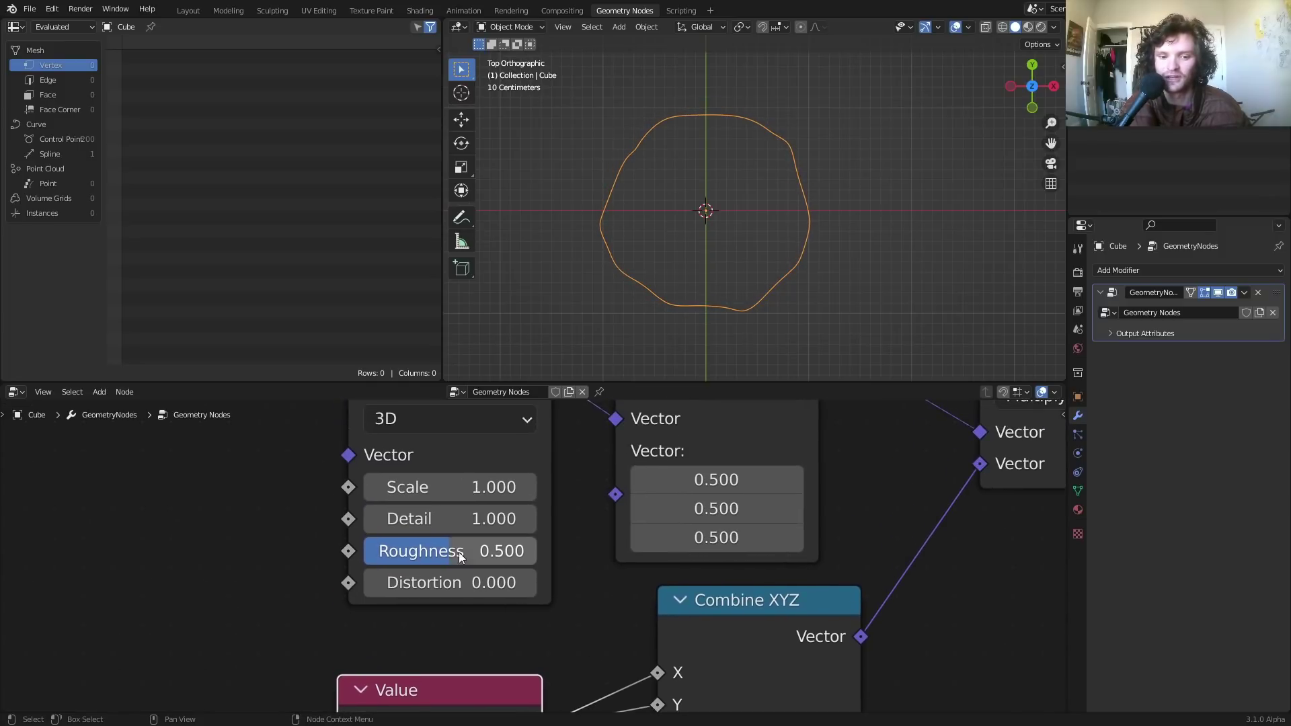
{"action": "left_click_drag", "start_coordinate": [461, 557], "coordinate": [364, 562]}
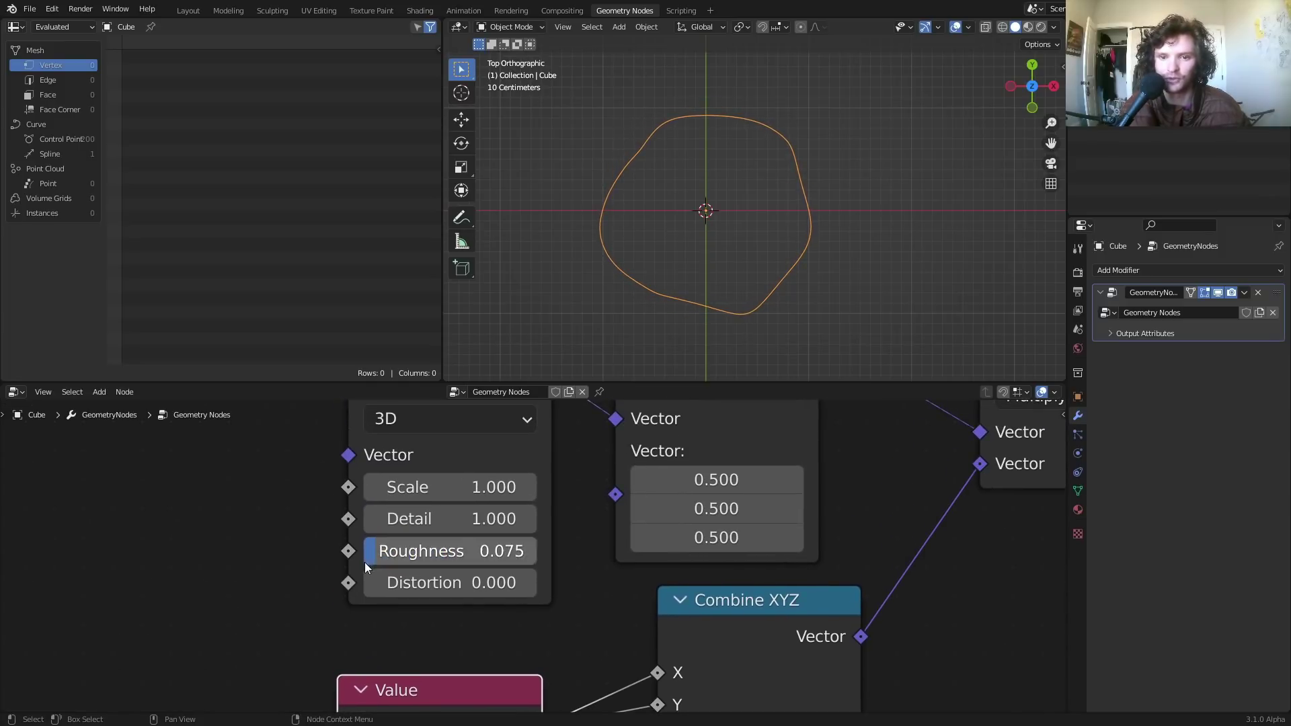
Set the Value node that scales the noise offset to -0.25
{"action": "scroll", "coordinate": [403, 572], "scroll_direction": "down", "scroll_amount": 5, "text": "shift"}
{"action": "left_click_drag", "start_coordinate": [455, 683], "coordinate": [401, 682]}
{"action": "scroll", "coordinate": [544, 481], "scroll_direction": "down", "scroll_amount": 3}
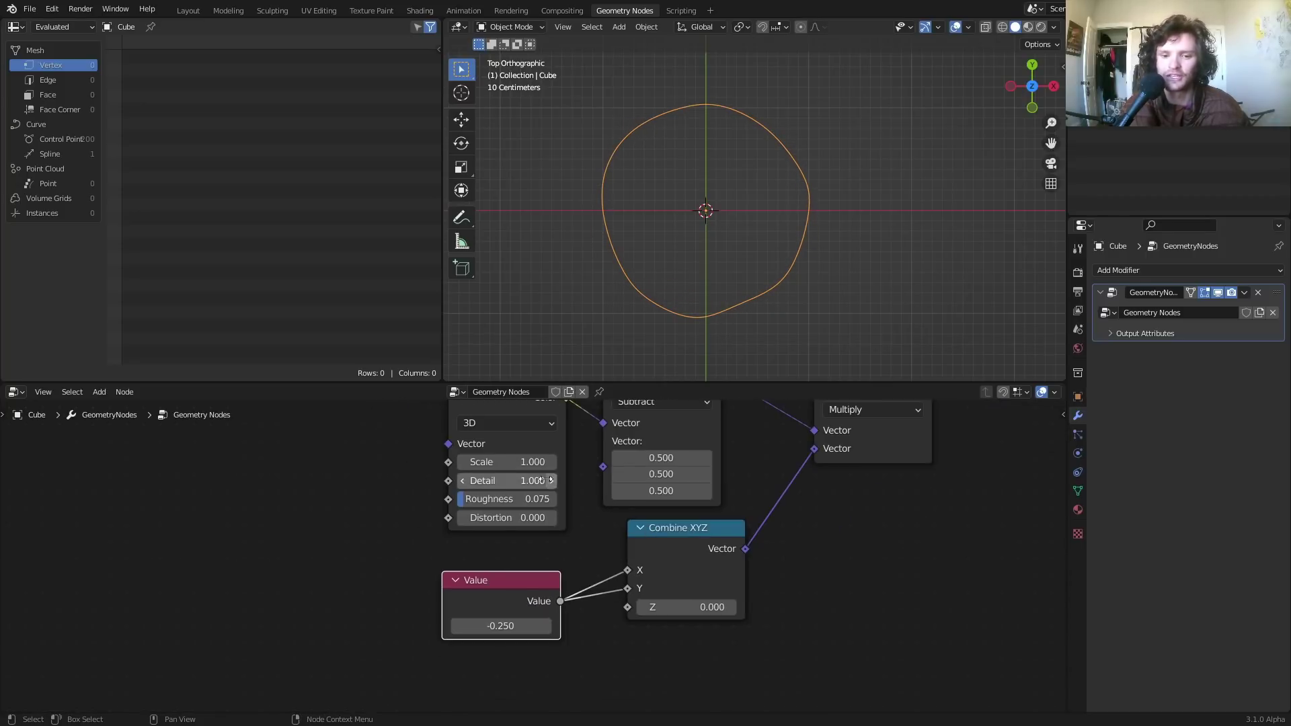
{"action": "middle_click_drag", "start_coordinate": [545, 480], "coordinate": [540, 644]}
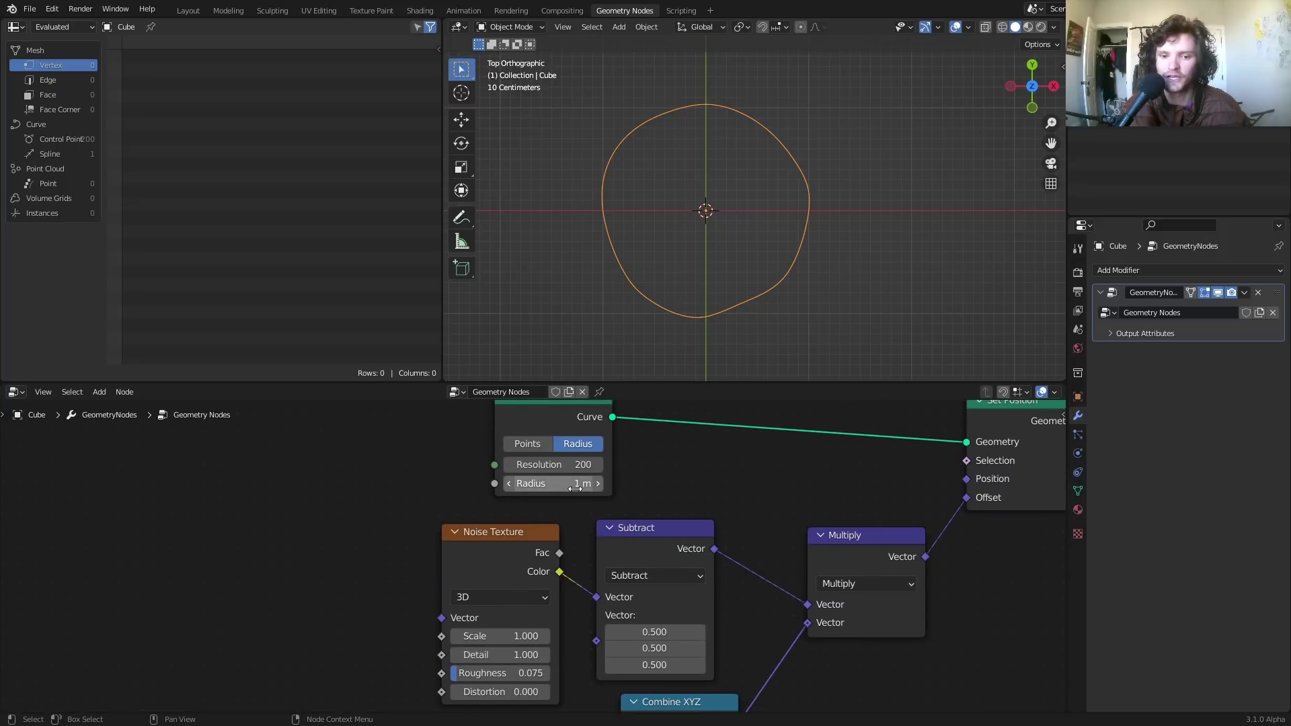
{"action": "mouse_move", "coordinate": [574, 488]}
{"action": "left_mouse_down"}
{"action": "mouse_move", "coordinate": [531, 488]}
{"action": "mouse_move", "coordinate": [575, 488]}
{"action": "left_mouse_up"}
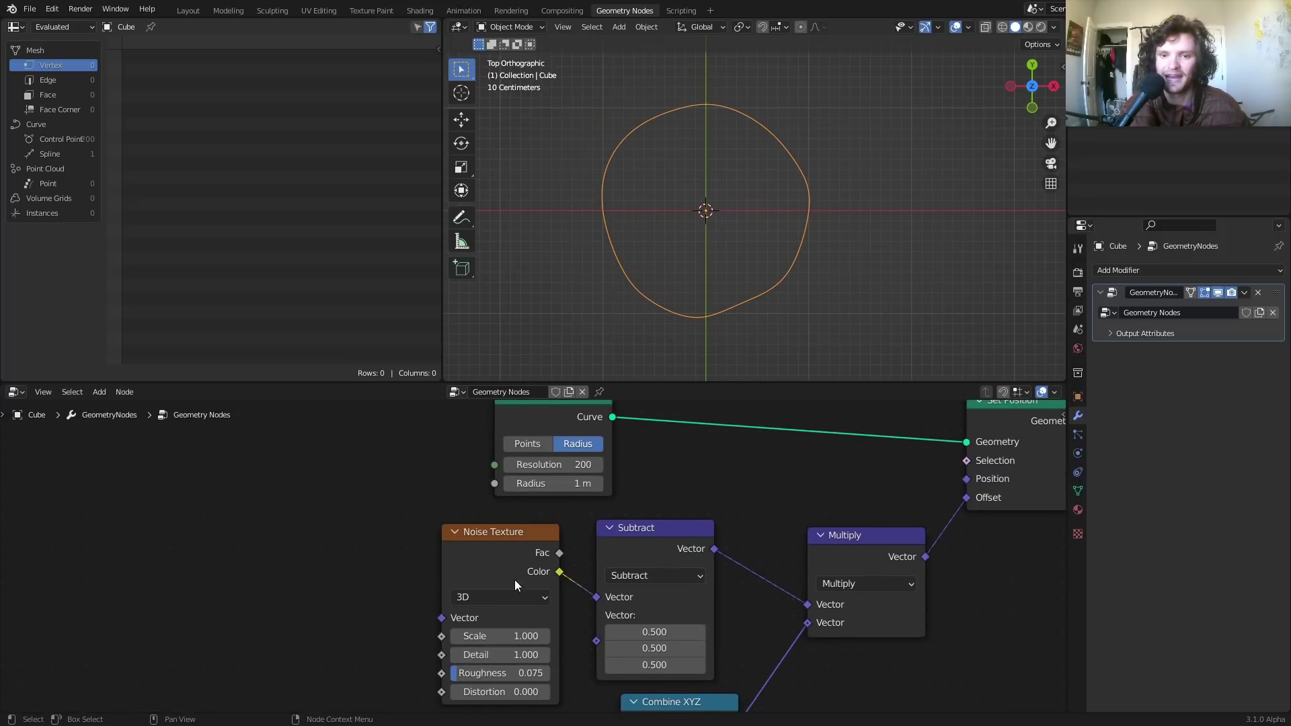
{"action": "middle_click_drag", "start_coordinate": [515, 585], "coordinate": [554, 460]}
{"action": "mouse_move", "coordinate": [533, 675]}
{"action": "left_mouse_down"}
{"action": "mouse_move", "coordinate": [591, 675]}
{"action": "mouse_move", "coordinate": [511, 675]}
{"action": "left_mouse_up"}
Save the project to the Desktop as ihaveapatreon.blend
{"action": "key", "text": "ctrl+s"}
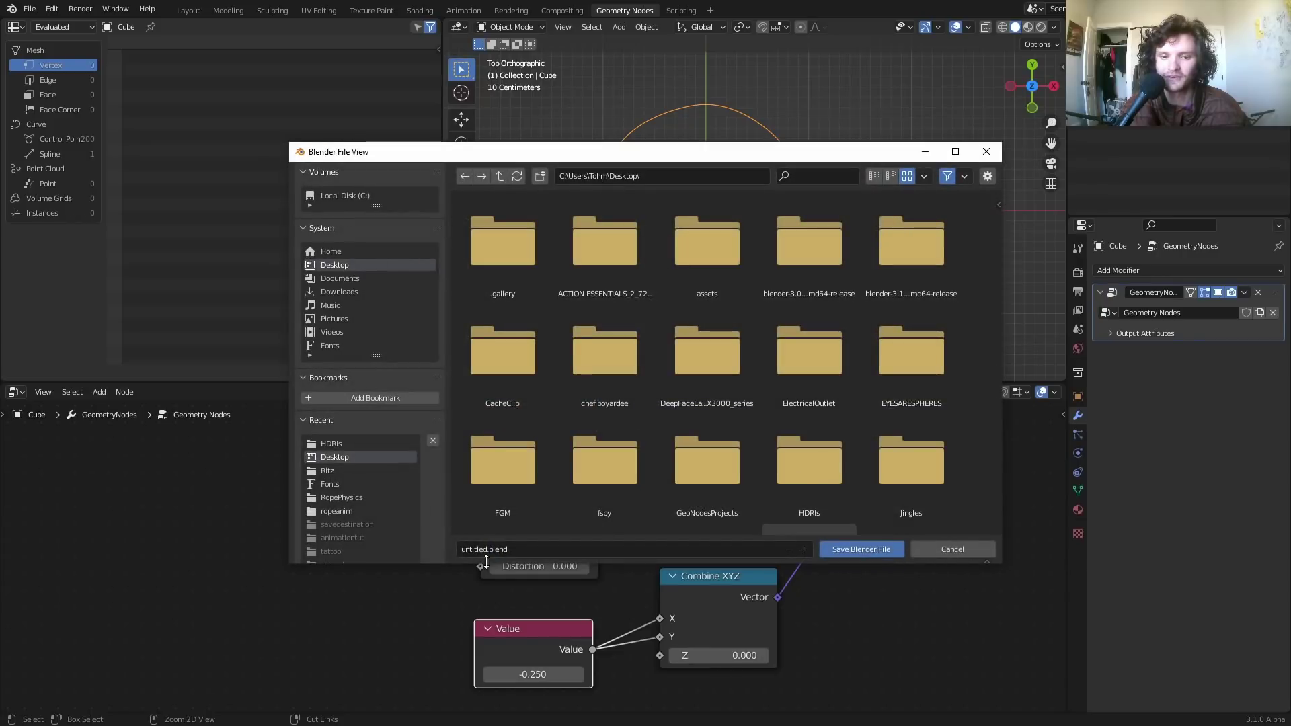
{"action": "left_click", "coordinate": [464, 550]}
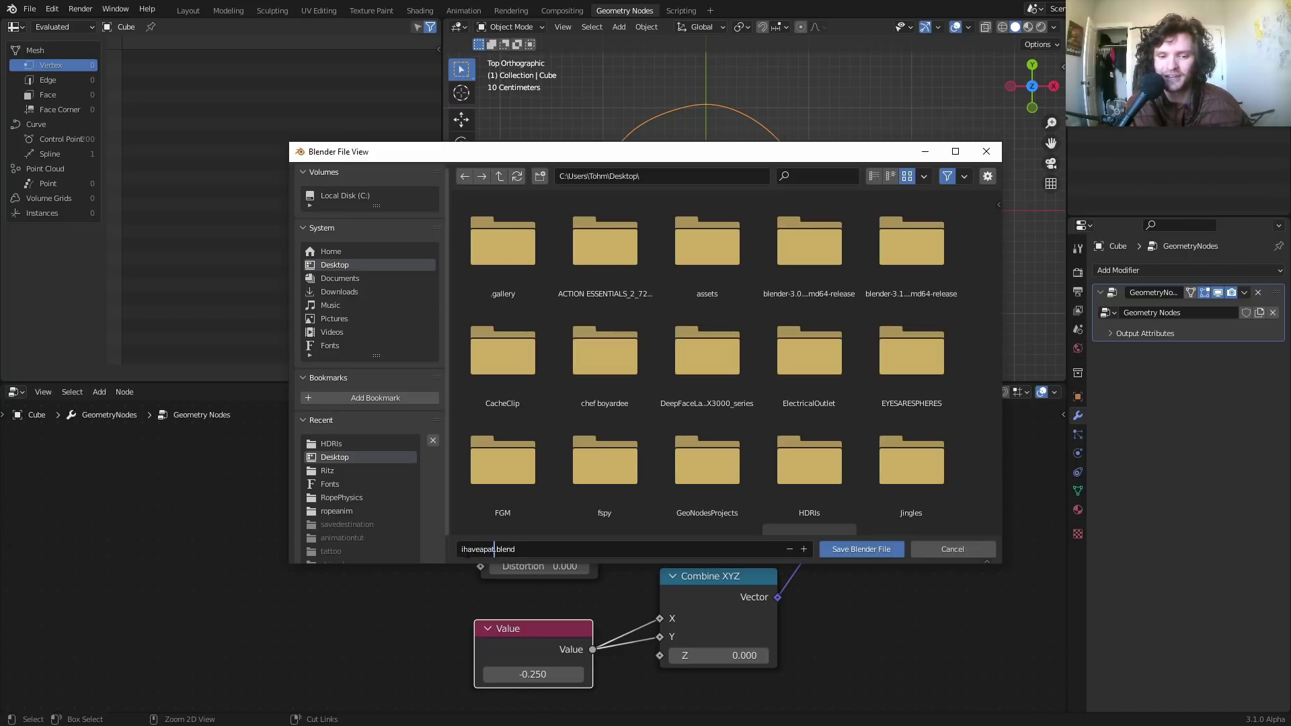
{"action": "key", "text": "Return"}
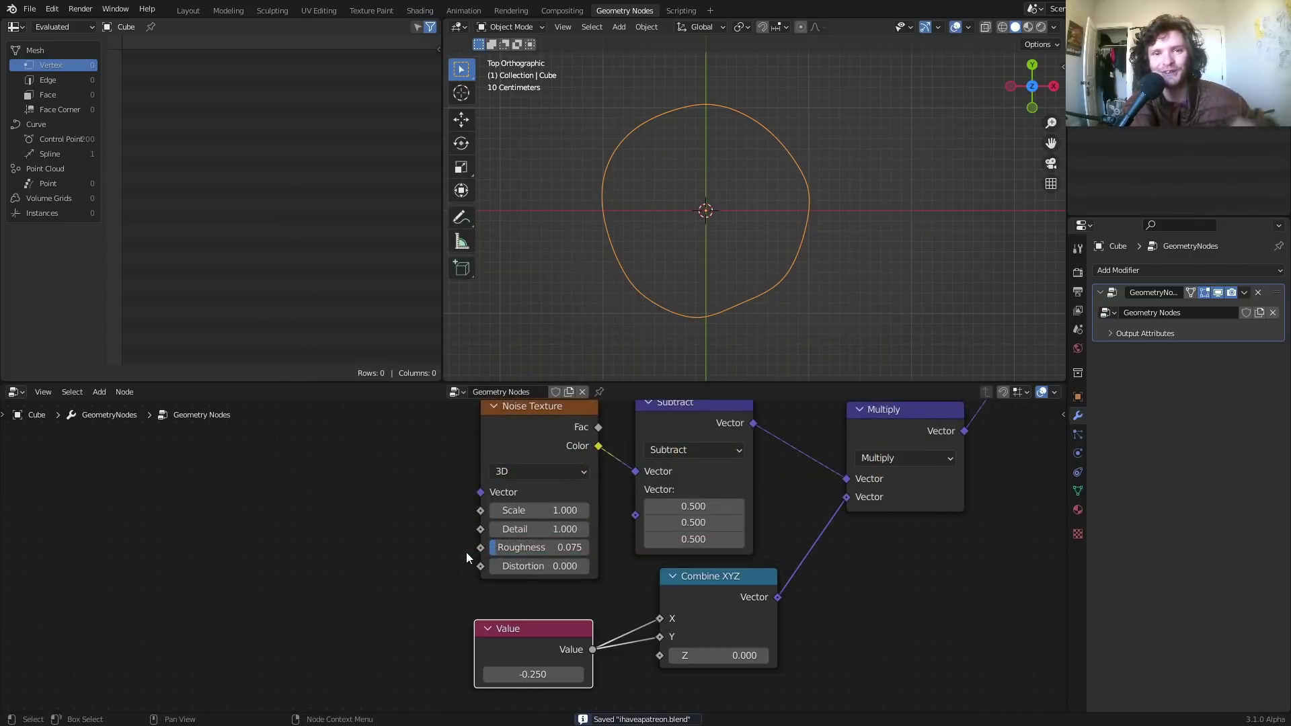
{"action": "middle_click_drag", "start_coordinate": [928, 507], "coordinate": [589, 590]}
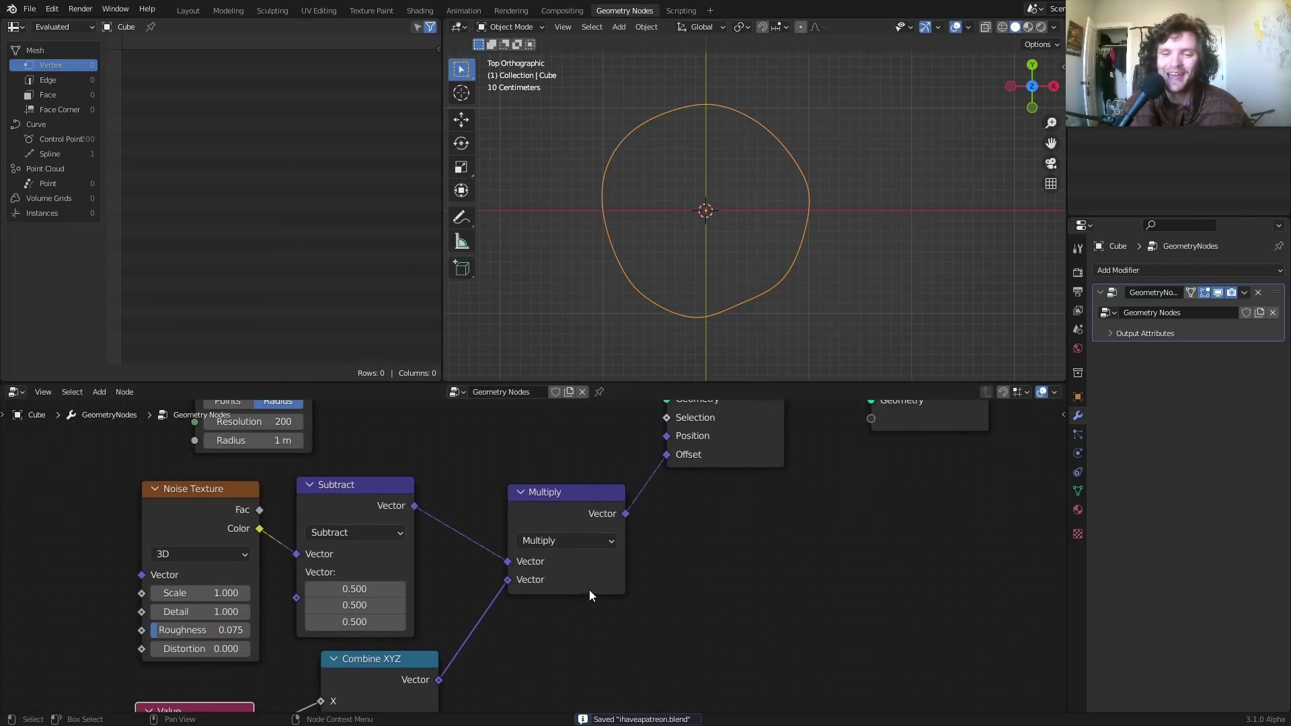
Save the project with the distorted curve circle
{"action": "scroll", "coordinate": [589, 590], "scroll_direction": "down", "scroll_amount": 2}
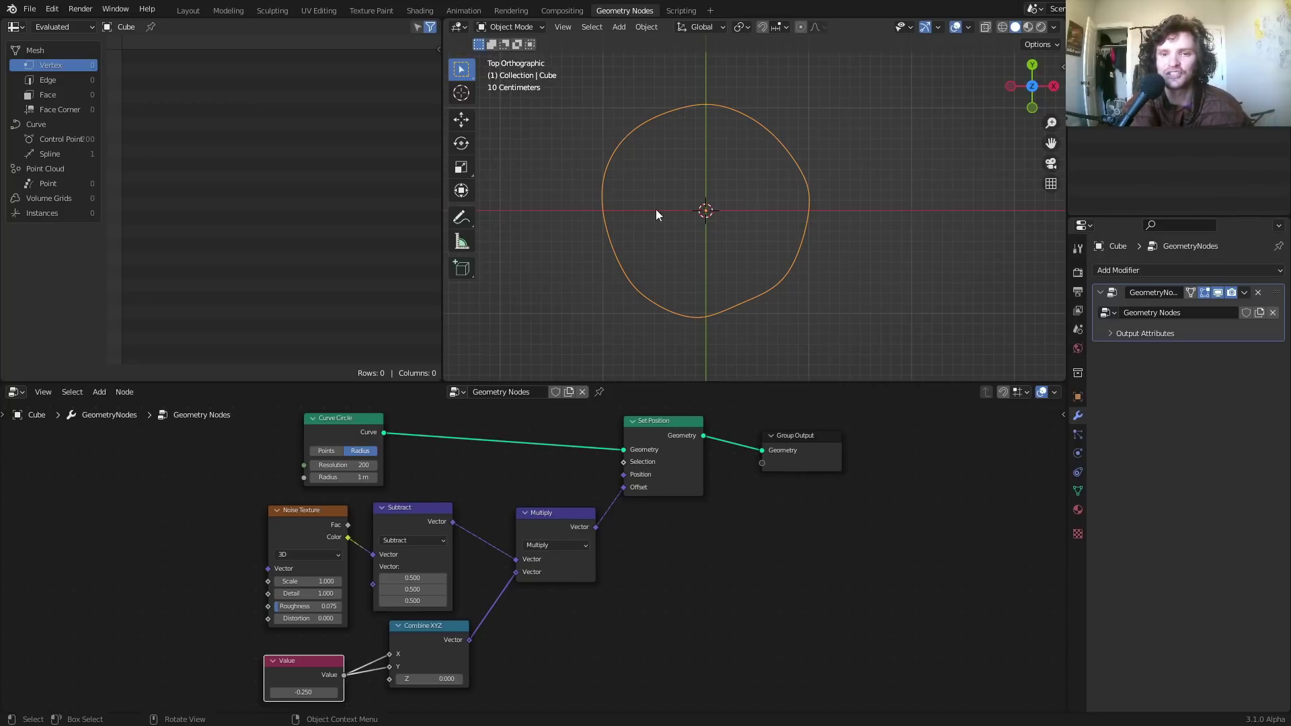
{"action": "scroll", "coordinate": [793, 478], "scroll_direction": "up", "scroll_amount": 3}
{"action": "key", "text": "ctrl+s"}
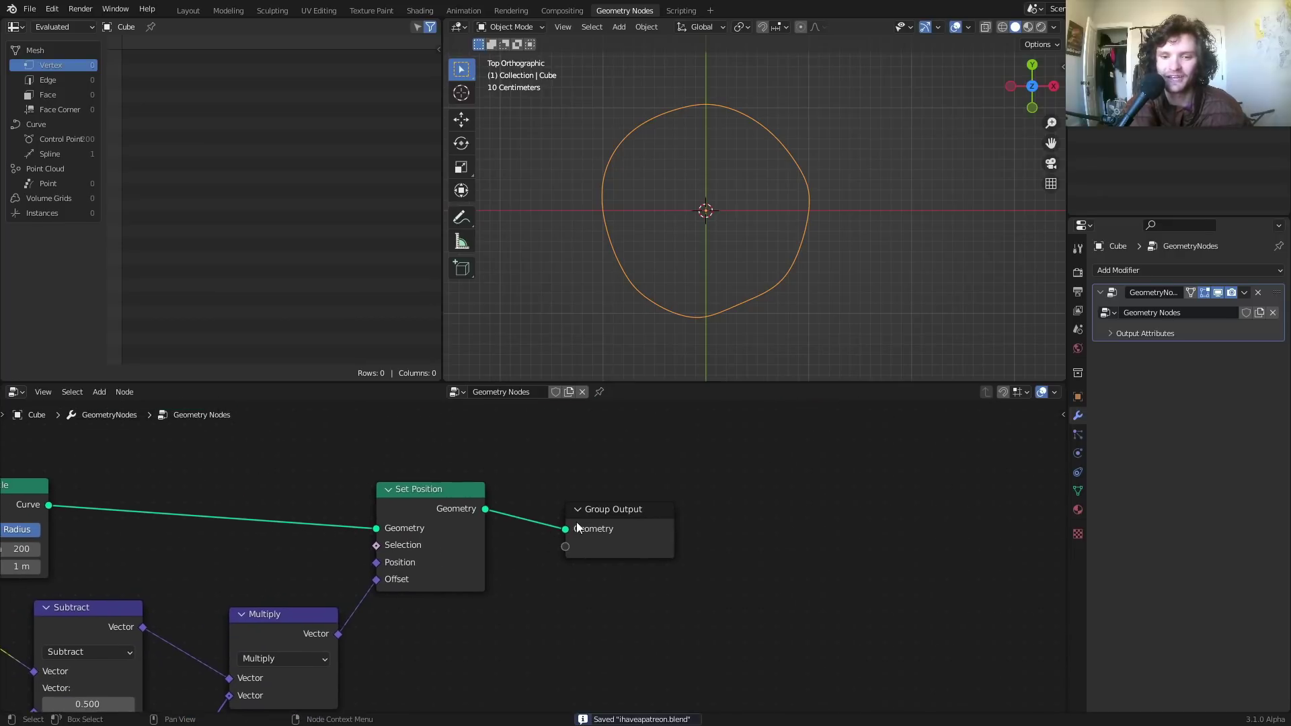
Insert an Instance on Points node between Set Position and Group Output
{"action": "key", "text": "shift+a"}
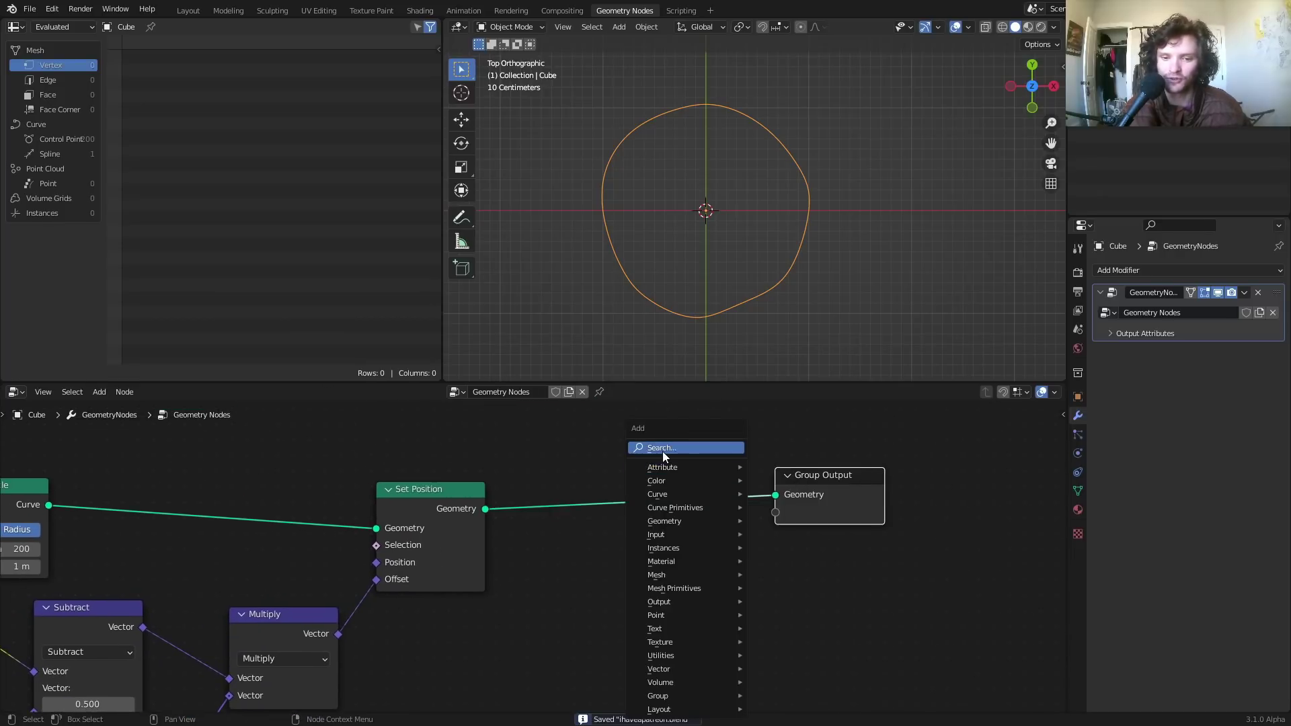
{"action": "left_click", "coordinate": [663, 449]}
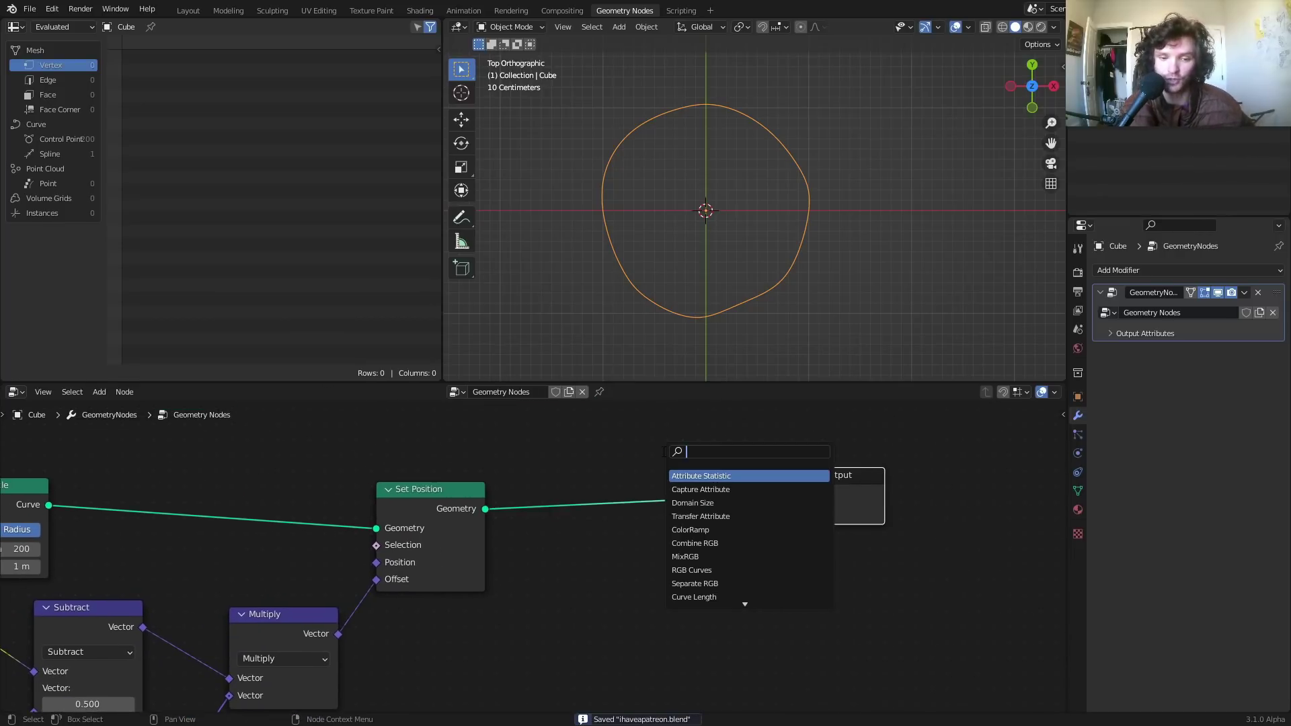
{"action": "type", "text": "instan"}
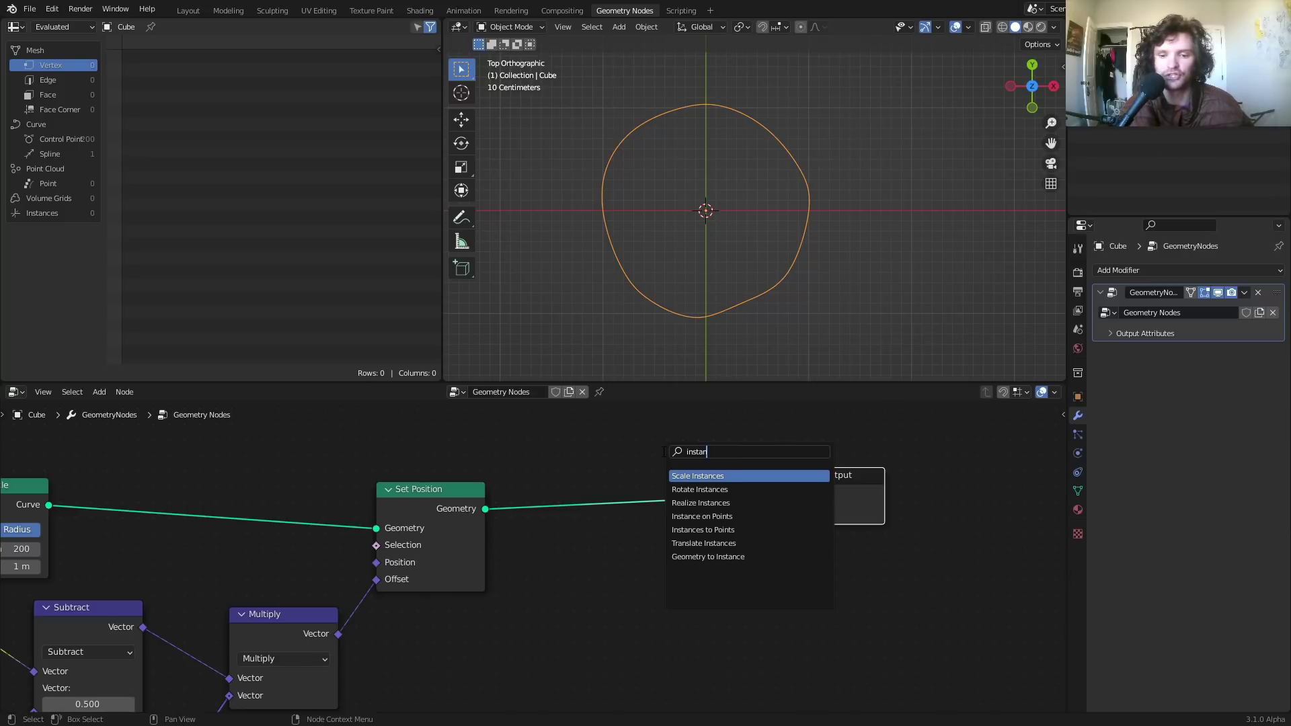
{"action": "left_click", "coordinate": [702, 516]}
{"action": "left_click", "coordinate": [721, 504]}
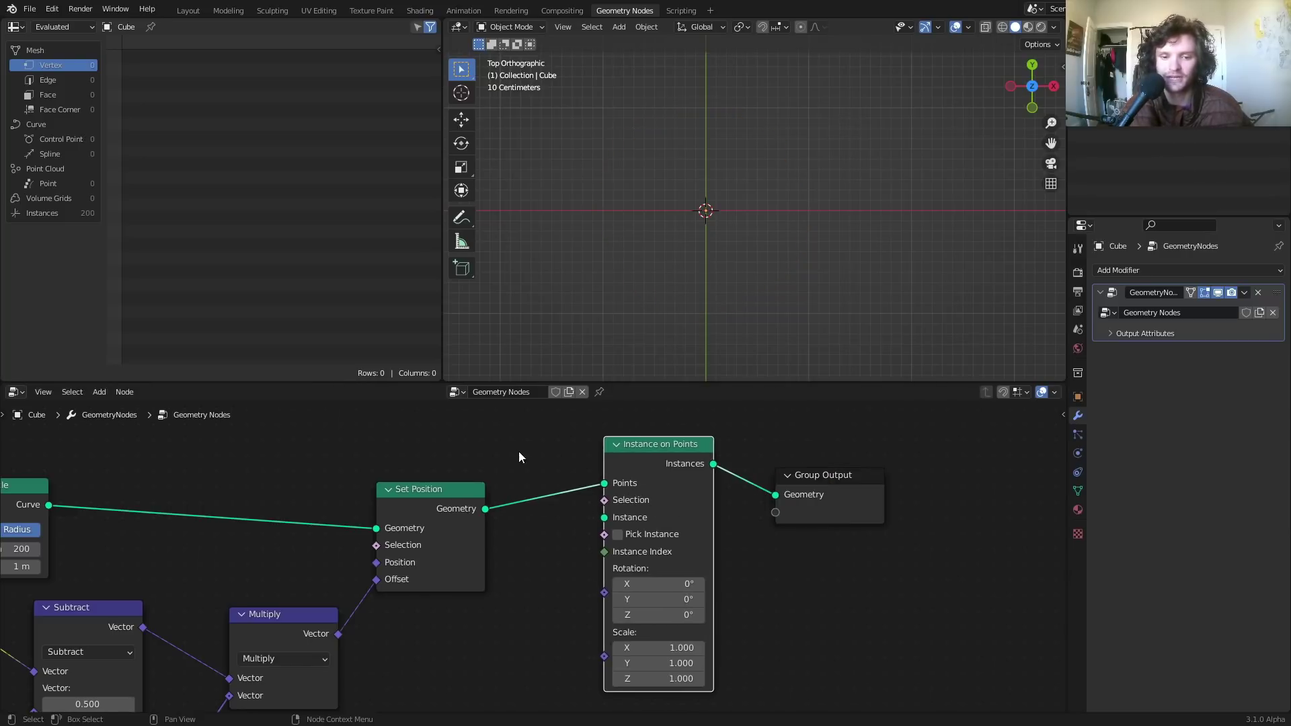
Add a UV Sphere node and connect its Mesh to the Instance input of Instance on Points
{"action": "key", "text": "shift+a"}
{"action": "left_click", "coordinate": [478, 433]}
{"action": "type", "text": "uv"}
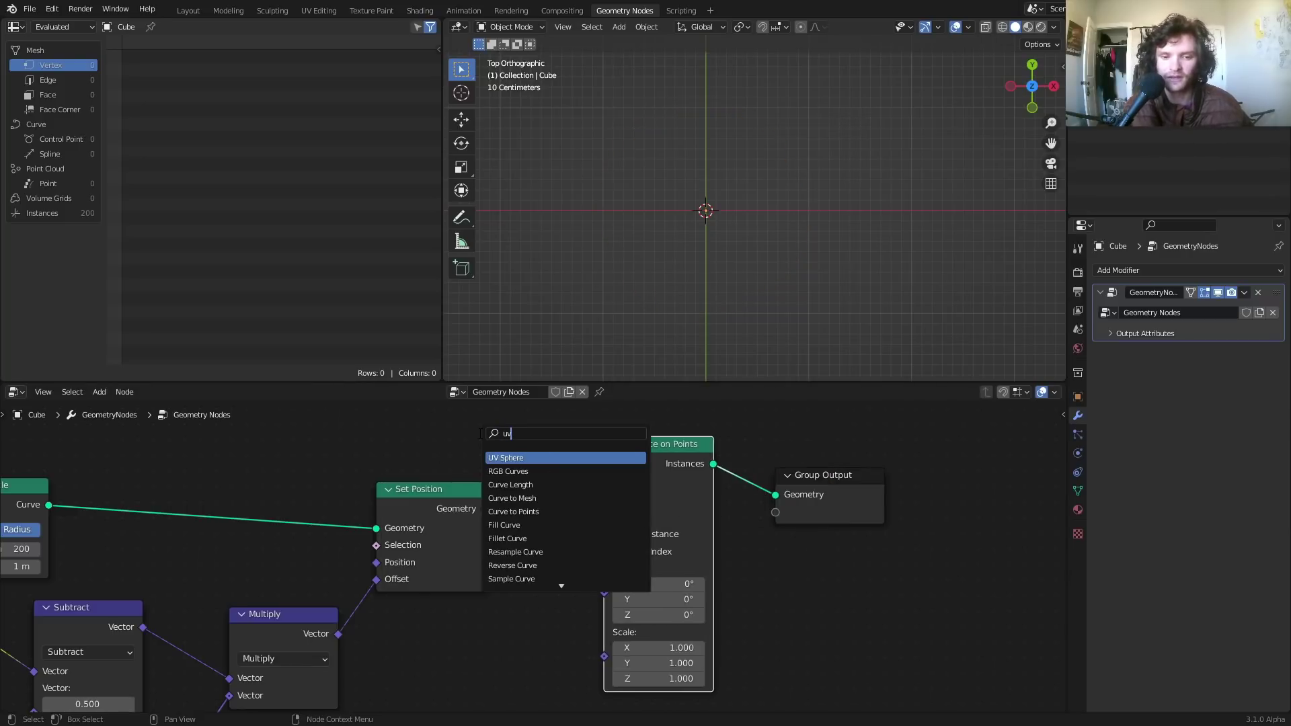
{"action": "key", "text": "Return"}
{"action": "left_click", "coordinate": [434, 634]}
{"action": "right_click_drag", "start_coordinate": [472, 646], "coordinate": [600, 521], "text": "alt"}
Reduce the UV Sphere's radius to 0.03 m and save the project
{"action": "left_click", "coordinate": [946, 209]}
{"action": "middle_click_drag", "start_coordinate": [513, 595], "coordinate": [570, 492]}
{"action": "left_click_drag", "start_coordinate": [526, 601], "coordinate": [383, 600]}
{"action": "scroll", "coordinate": [808, 326], "scroll_direction": "up", "scroll_amount": 10}
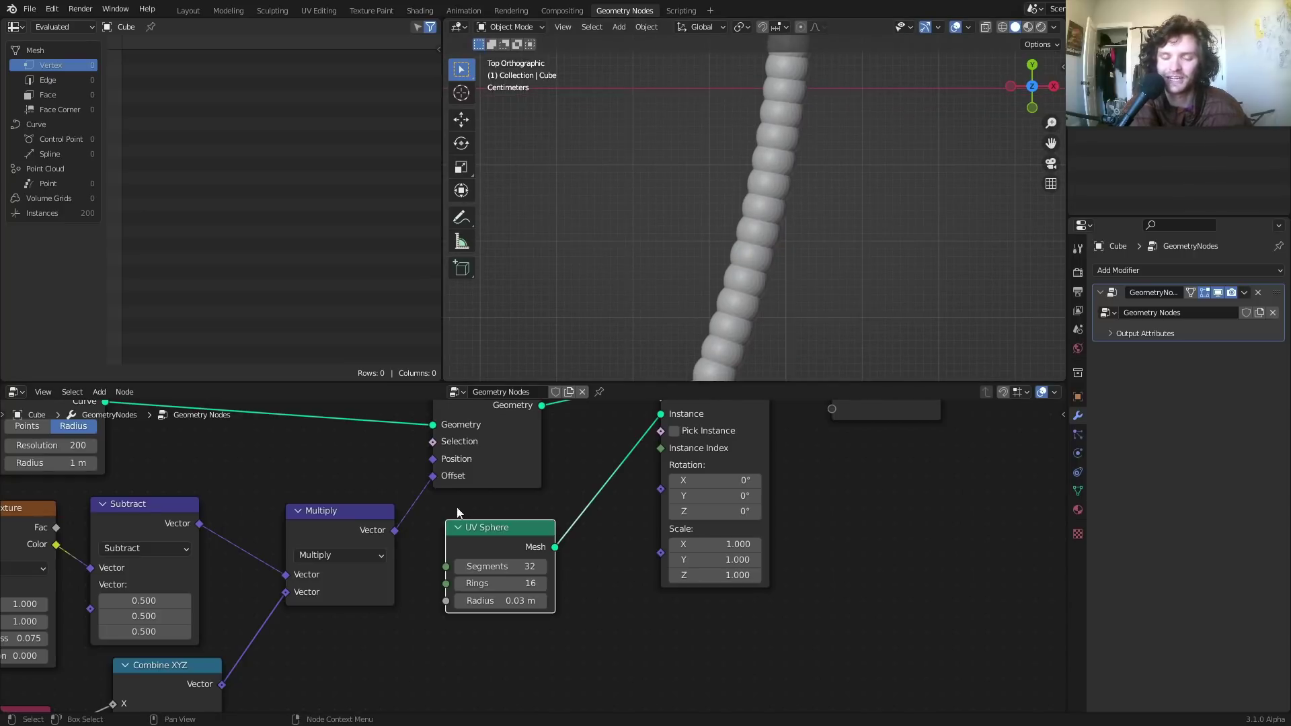
{"action": "scroll", "coordinate": [742, 187], "scroll_direction": "down", "scroll_amount": 10}
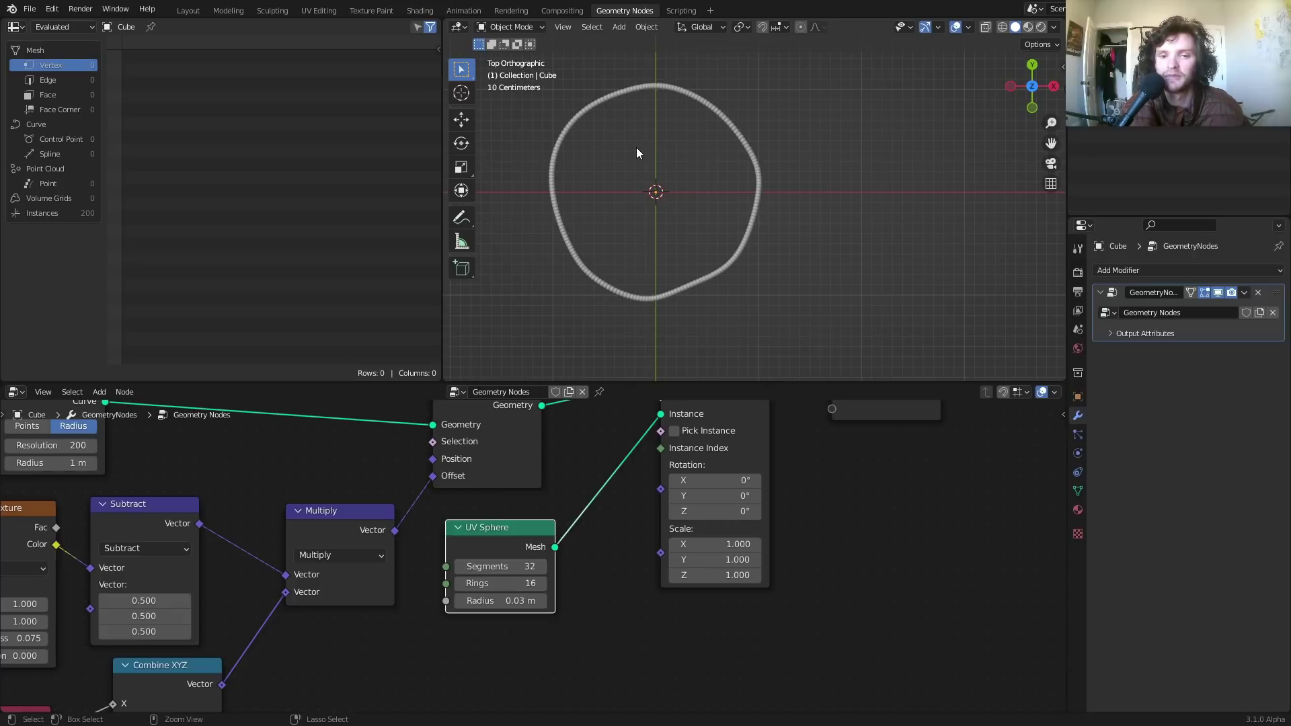
{"action": "key", "text": "ctrl+s"}
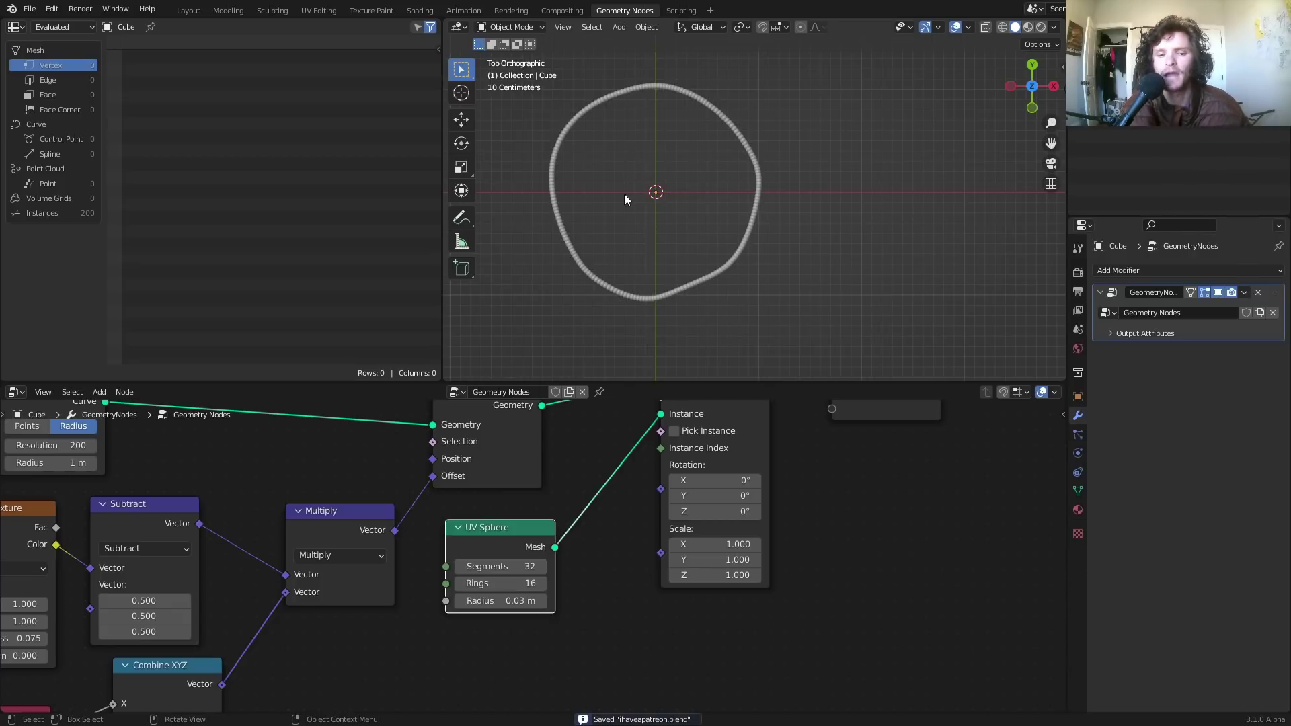
Move the Instance on Points and Group Output nodes further from Set Position to make room between them
{"action": "scroll", "coordinate": [591, 529], "scroll_direction": "down", "scroll_amount": 7}
{"action": "middle_click_drag", "start_coordinate": [753, 531], "coordinate": [570, 552]}
{"action": "left_click_drag", "start_coordinate": [634, 549], "coordinate": [454, 442]}
{"action": "key", "text": "g"}
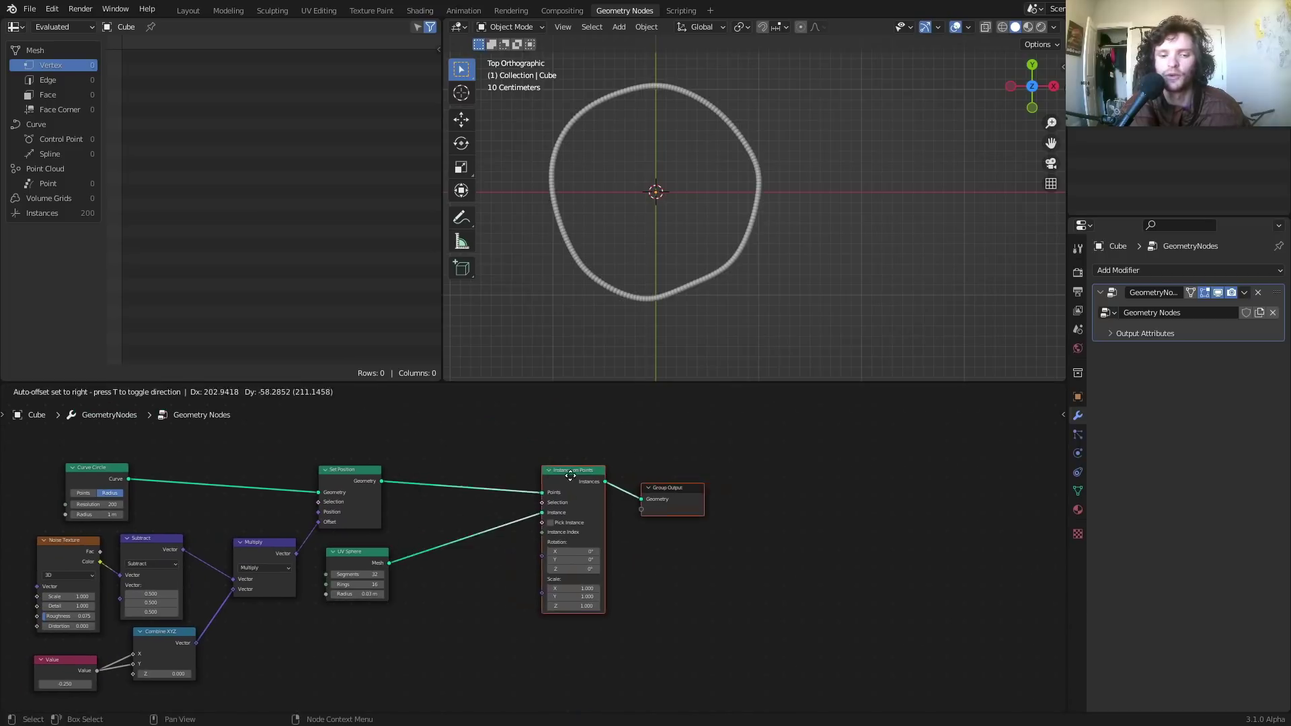
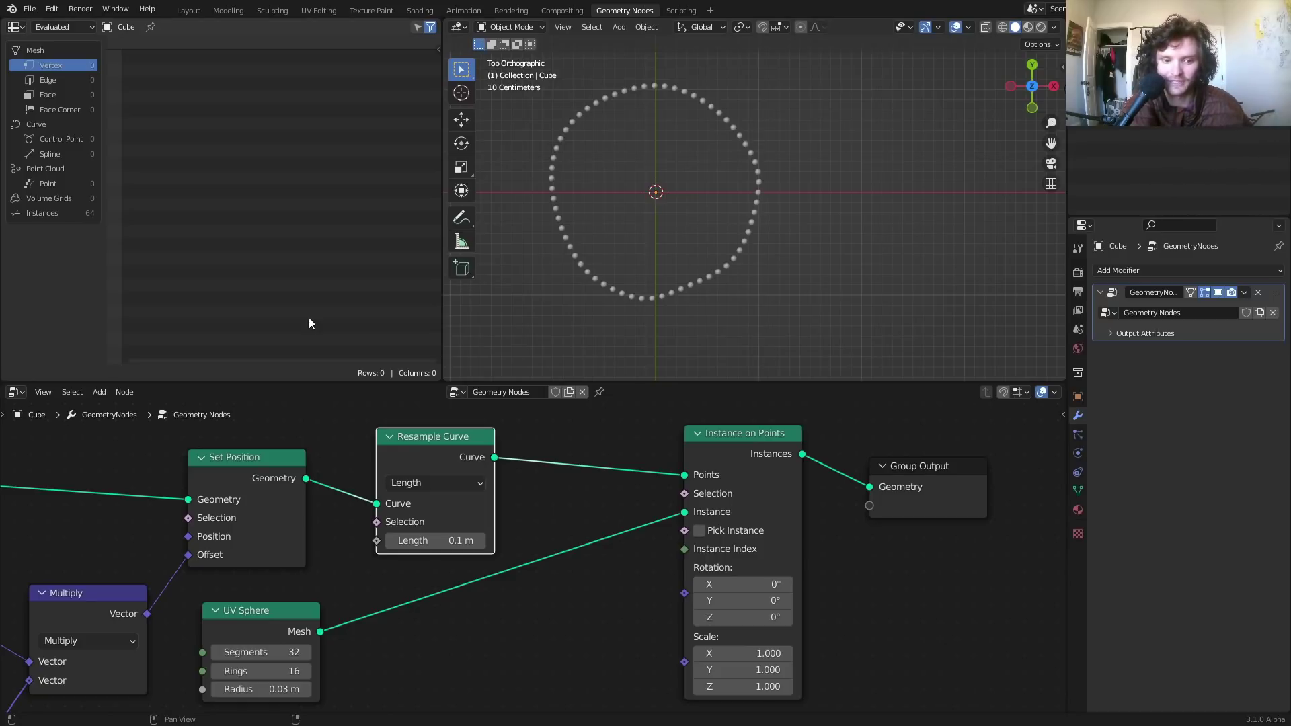
Try a smaller radius on the Curve Circle node and undo the change
{"action": "middle_click_drag", "start_coordinate": [145, 580], "coordinate": [600, 684]}
{"action": "middle_click_drag", "start_coordinate": [359, 487], "coordinate": [450, 697]}
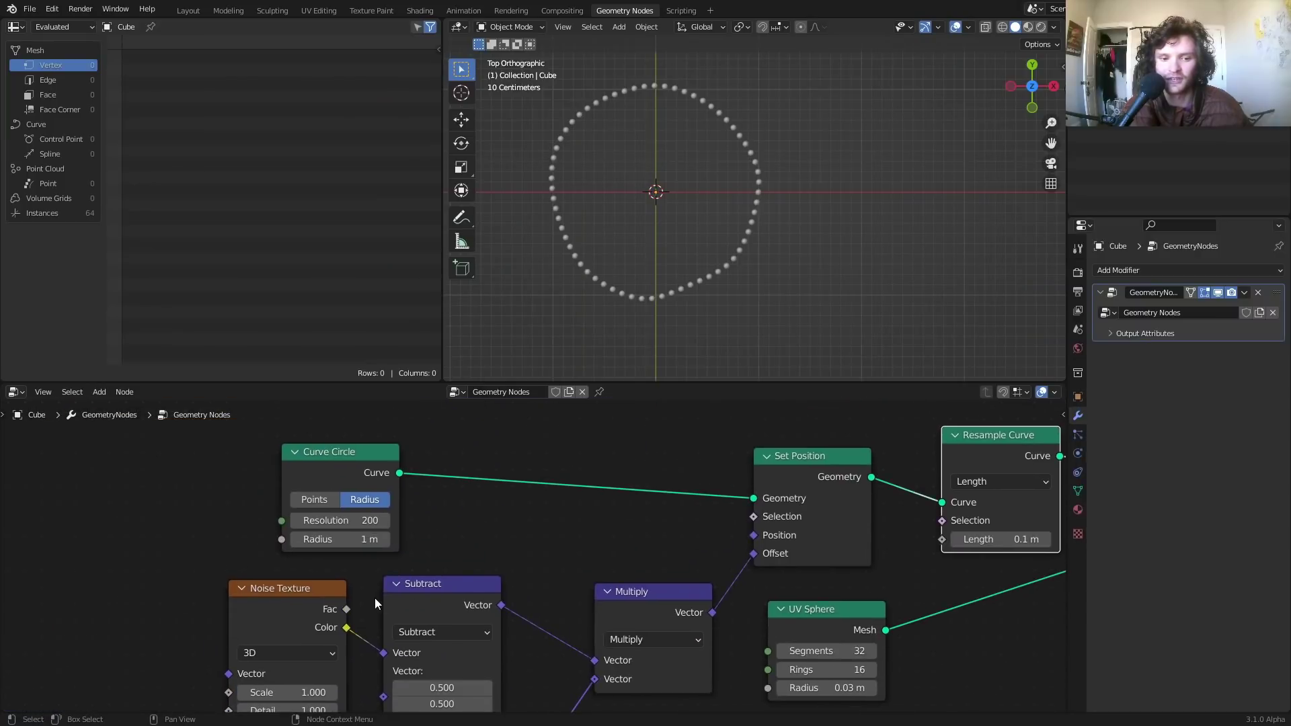
{"action": "left_click_drag", "start_coordinate": [369, 540], "coordinate": [296, 539]}
{"action": "key", "text": "ctrl+z"}
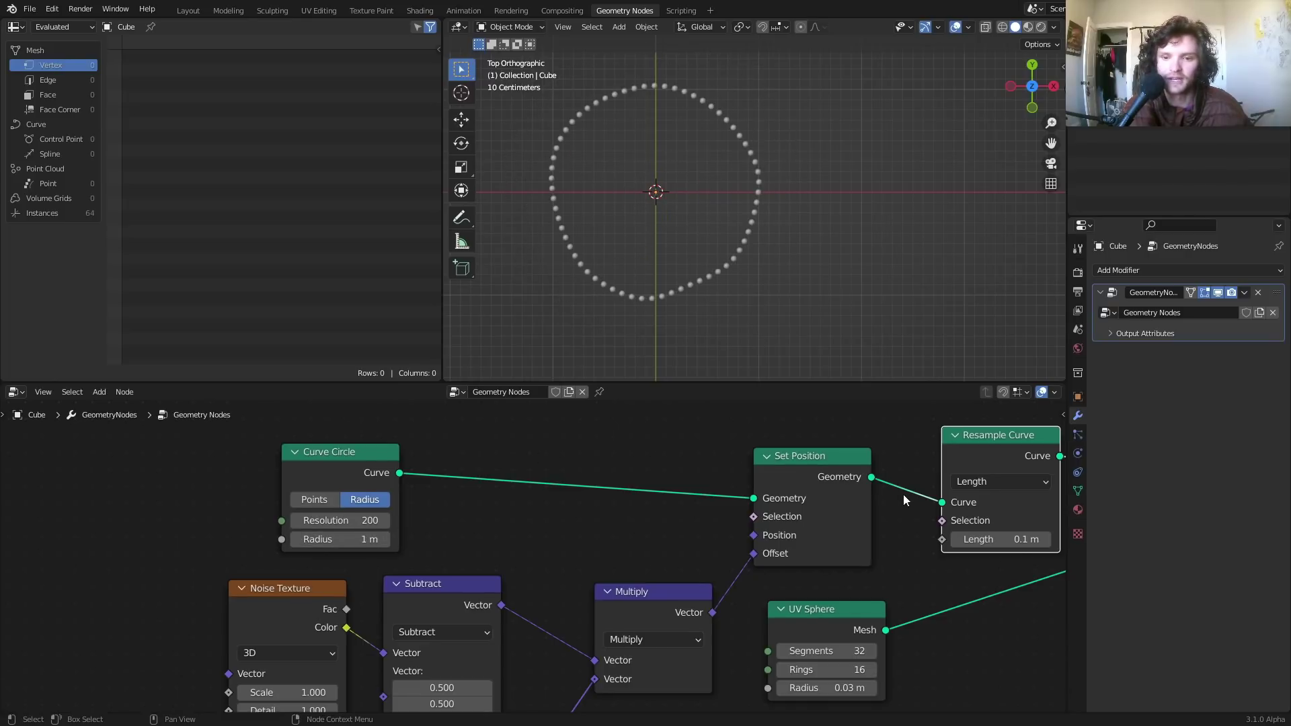
Move the UV Sphere node aside and add a Value node set to 0.1 between it and the Multiply node
{"action": "middle_click_drag", "start_coordinate": [1007, 550], "coordinate": [616, 481]}
{"action": "left_click_drag", "start_coordinate": [487, 537], "coordinate": [679, 543]}
{"action": "key", "text": "shift+a"}
{"action": "left_click", "coordinate": [518, 450]}
{"action": "type", "text": "va"}
{"action": "key", "text": "Return"}
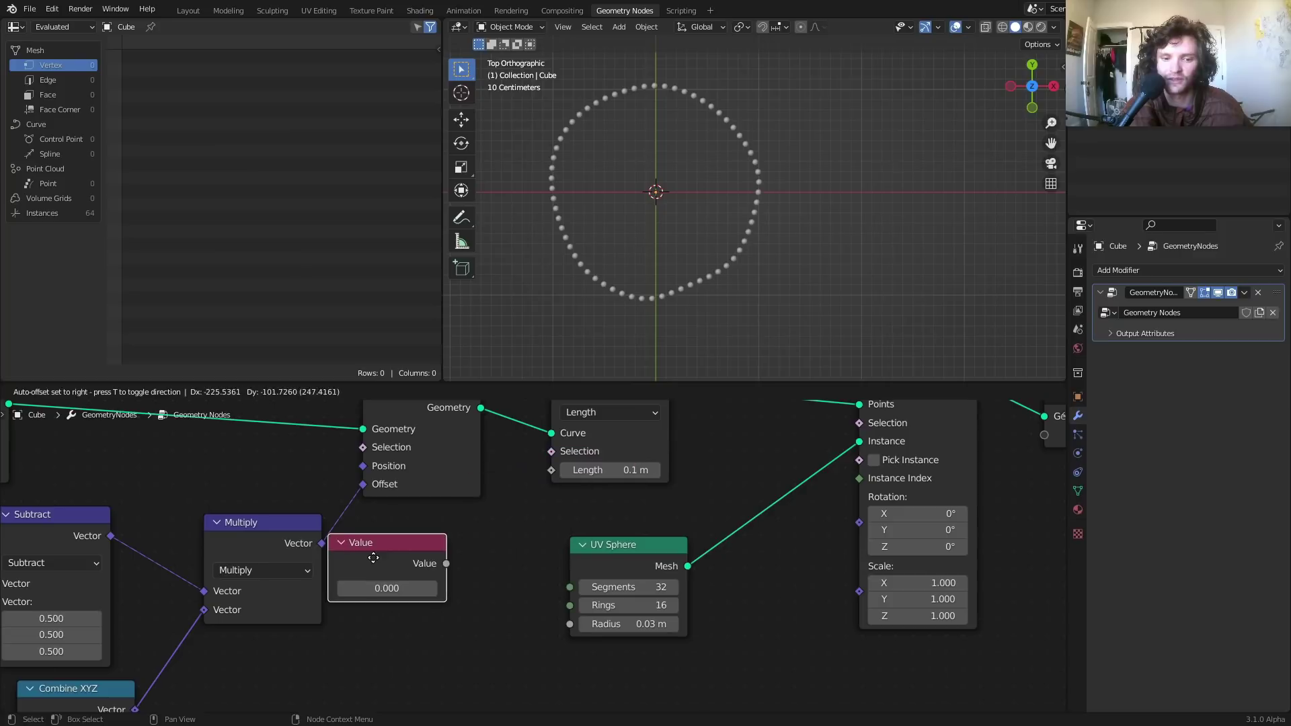
{"action": "left_click", "coordinate": [374, 557]}
{"action": "left_click", "coordinate": [378, 590]}
{"action": "key", "text": "Return"}
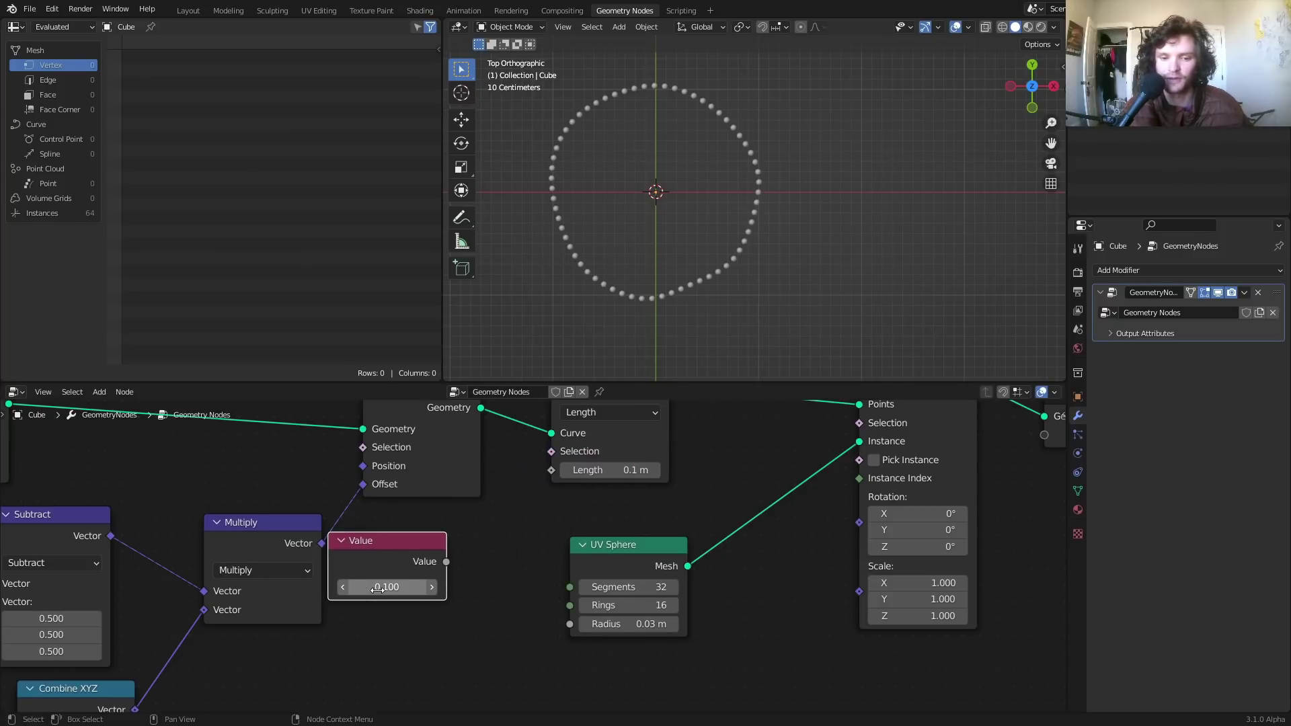
Connect the 0.1 Value node to both Resample Curve's Length and the UV Sphere's Radius
{"action": "left_click_drag", "start_coordinate": [446, 561], "coordinate": [551, 470]}
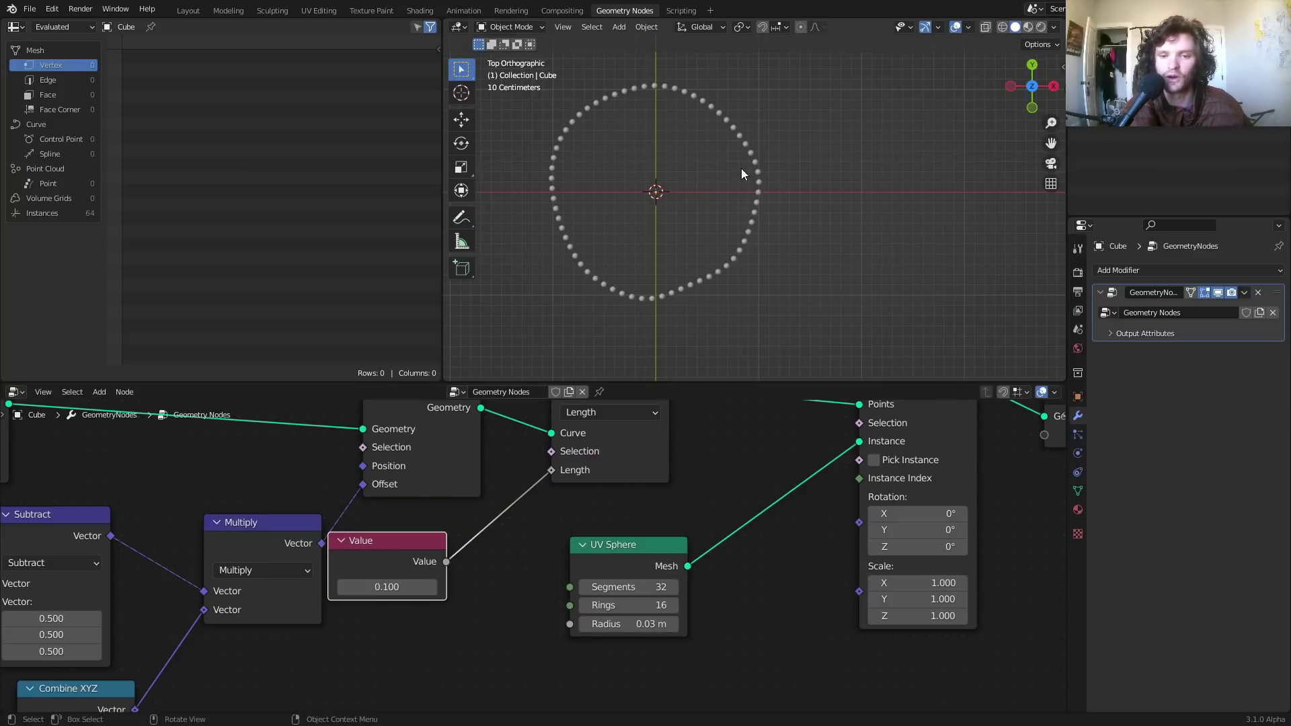
{"action": "scroll", "coordinate": [741, 173], "scroll_direction": "up", "scroll_amount": 5}
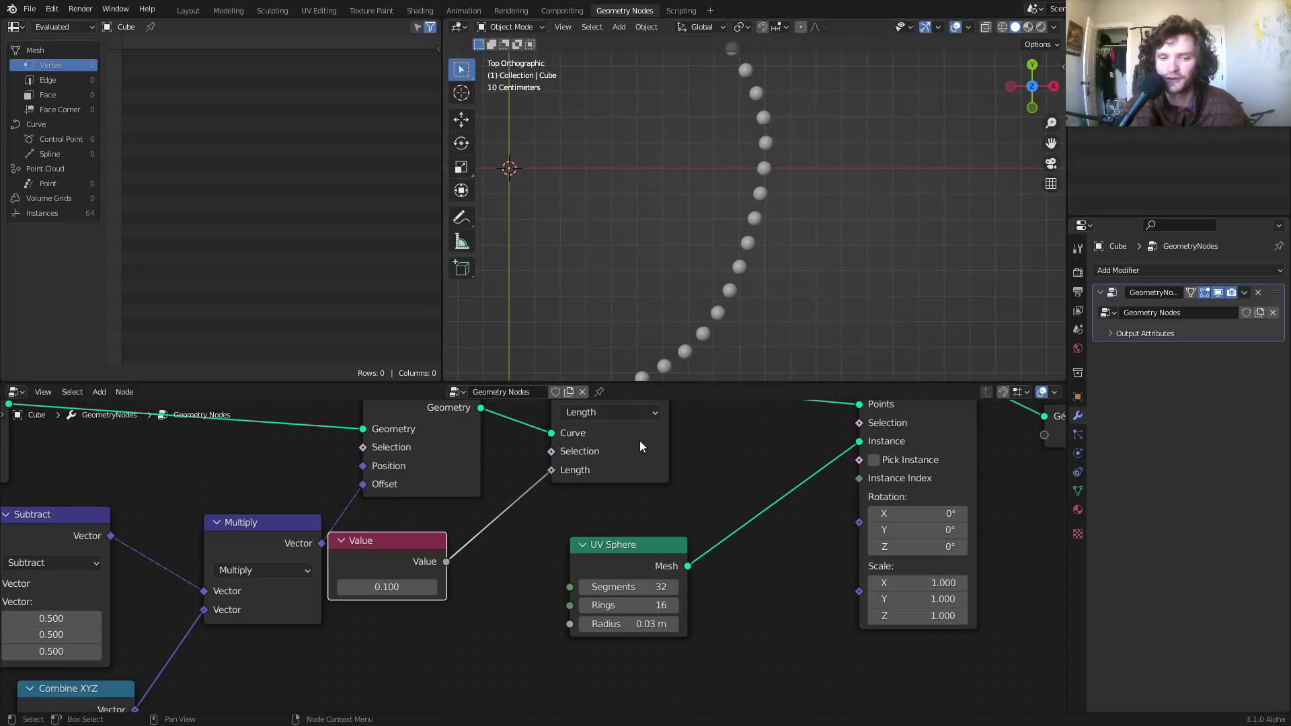
{"action": "left_click_drag", "start_coordinate": [444, 562], "coordinate": [577, 620]}
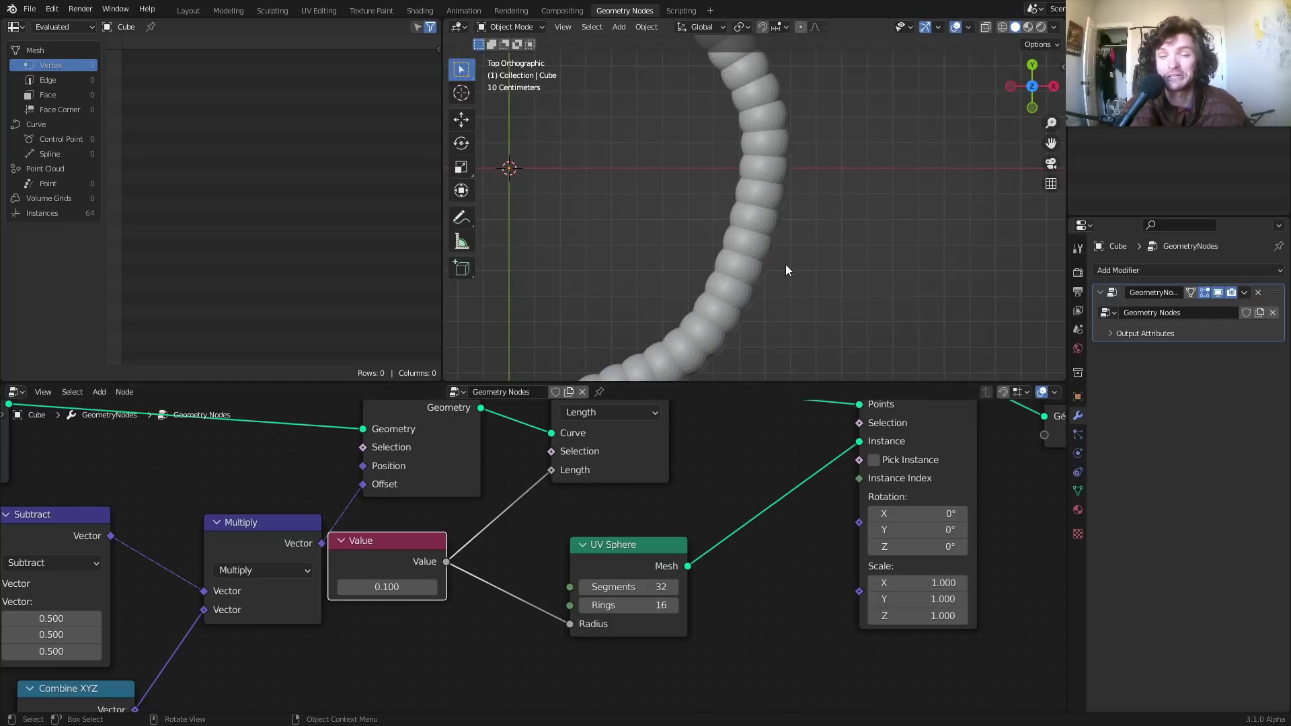
Insert a Math node between the 0.1 Value node and the UV Sphere's Radius
{"action": "scroll", "coordinate": [511, 570], "scroll_direction": "up", "scroll_amount": 1}
{"action": "key", "text": "shift+a"}
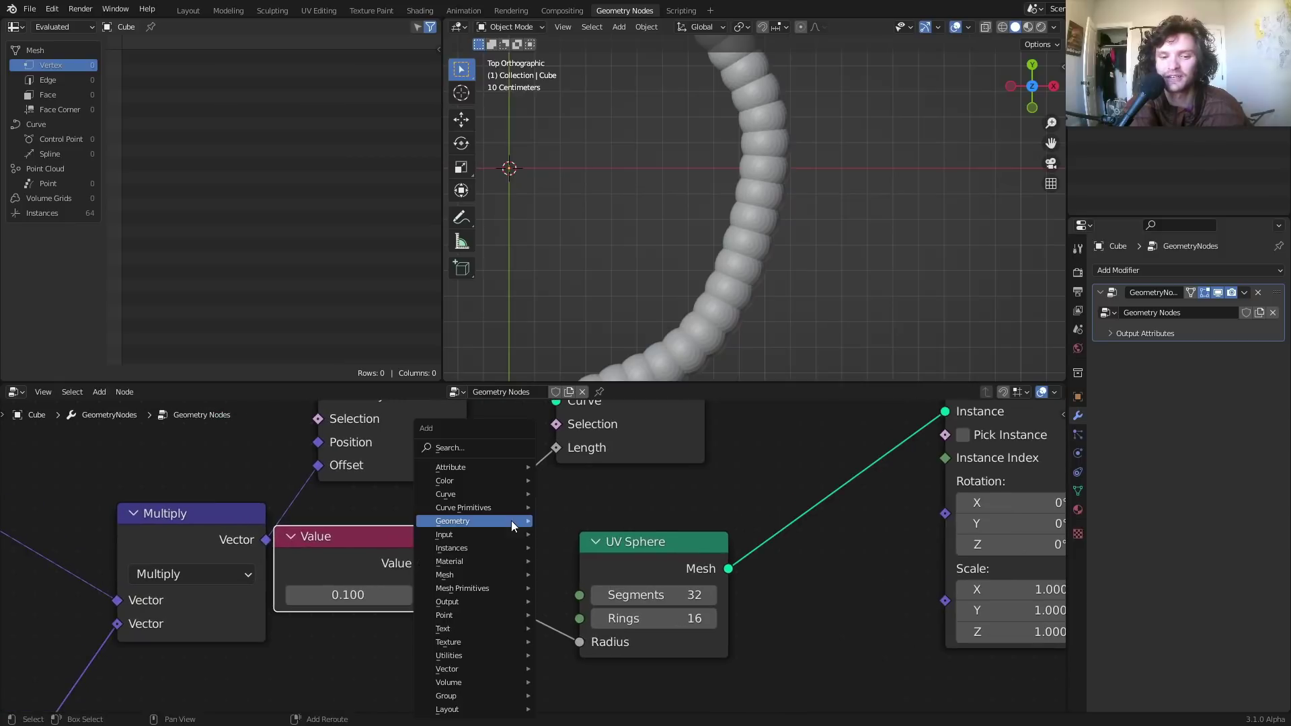
{"action": "left_click", "coordinate": [471, 445]}
{"action": "type", "text": "add"}
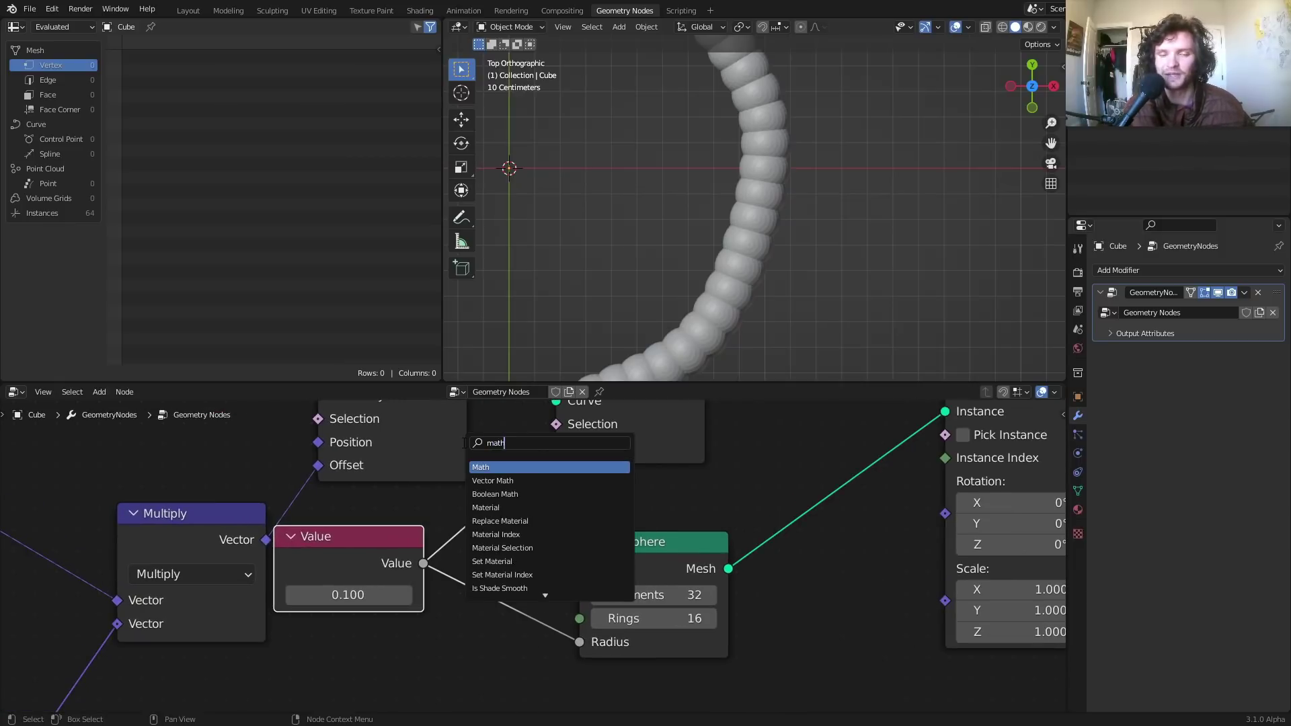
{"action": "key", "text": "Return"}
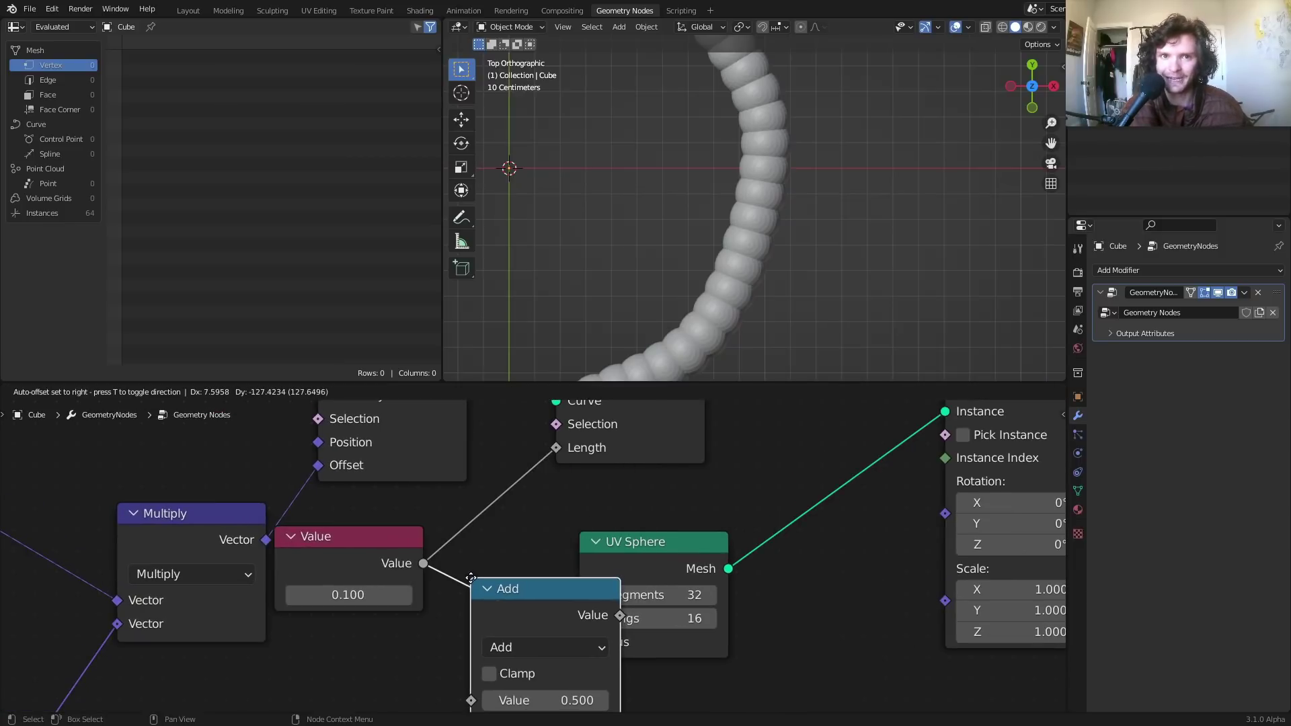
{"action": "left_click", "coordinate": [516, 578]}
{"action": "scroll", "coordinate": [538, 620], "scroll_direction": "down", "scroll_amount": 2, "text": "shift"}
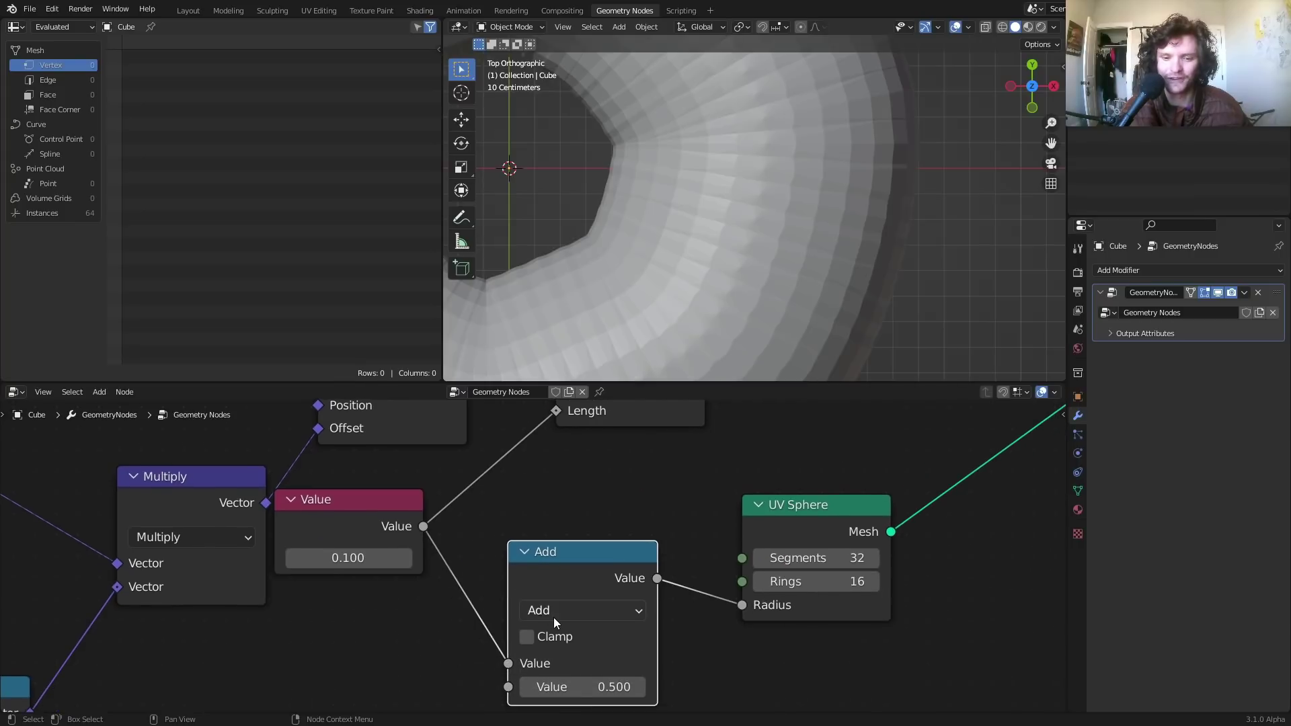
Switch the new Math node to Divide and set its second value to 2
{"action": "left_click", "coordinate": [554, 617]}
{"action": "left_click", "coordinate": [584, 668]}
{"action": "left_click", "coordinate": [583, 686]}
{"action": "type", "text": "2"}
{"action": "key", "text": "Return"}
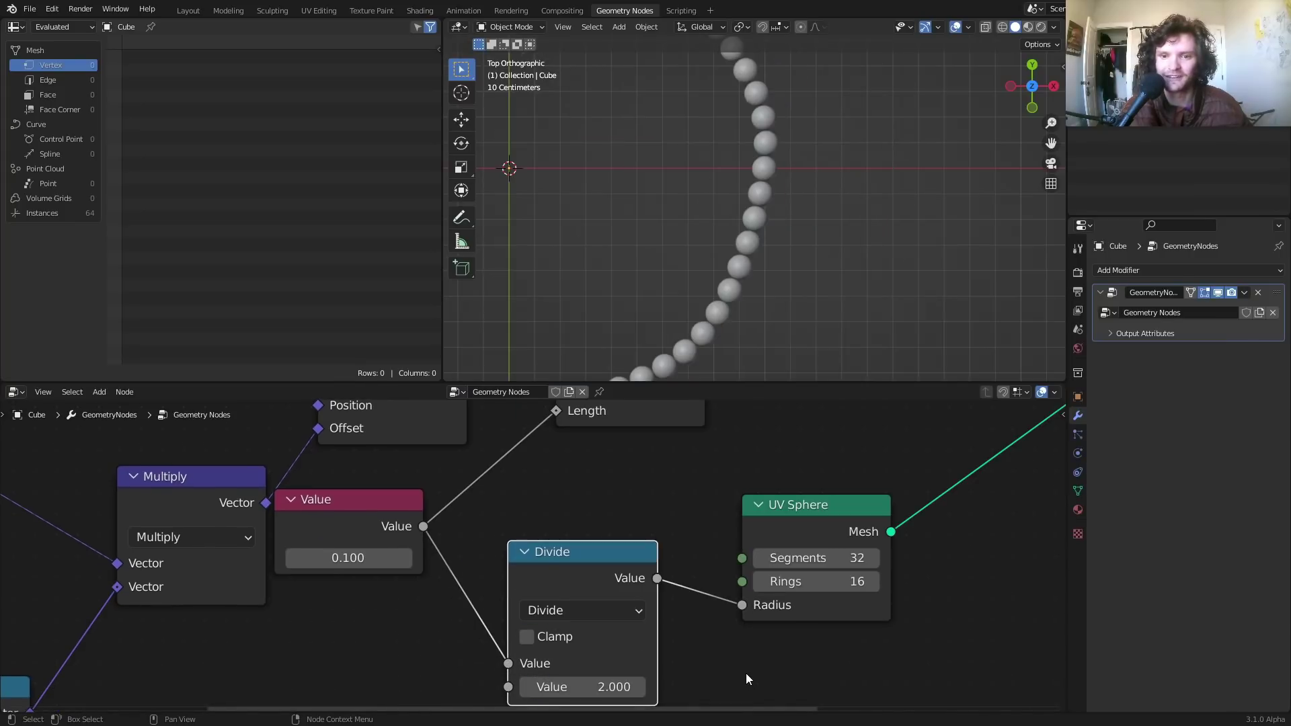
Try a different bead size on the 0.1 Value node and undo the change
{"action": "scroll", "coordinate": [664, 269], "scroll_direction": "down", "scroll_amount": 4}
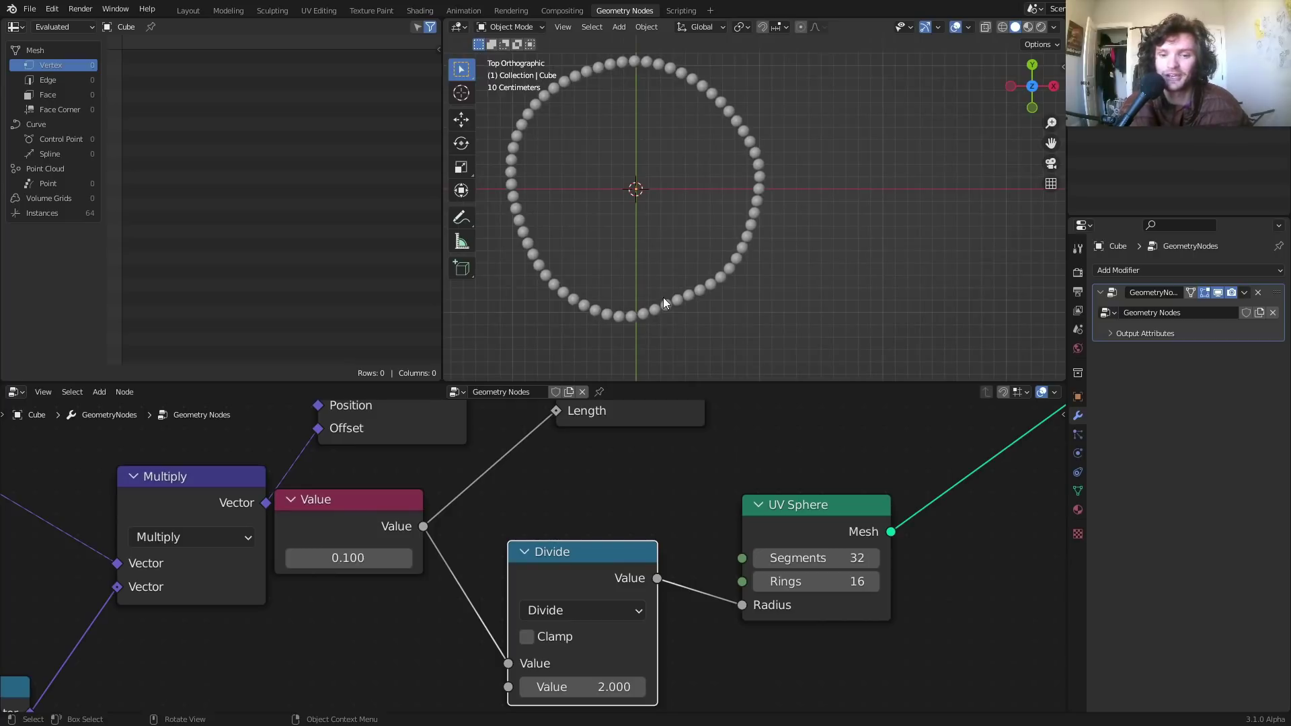
{"action": "scroll", "coordinate": [663, 298], "scroll_direction": "down", "scroll_amount": 3}
{"action": "scroll", "coordinate": [688, 265], "scroll_direction": "up", "scroll_amount": 3}
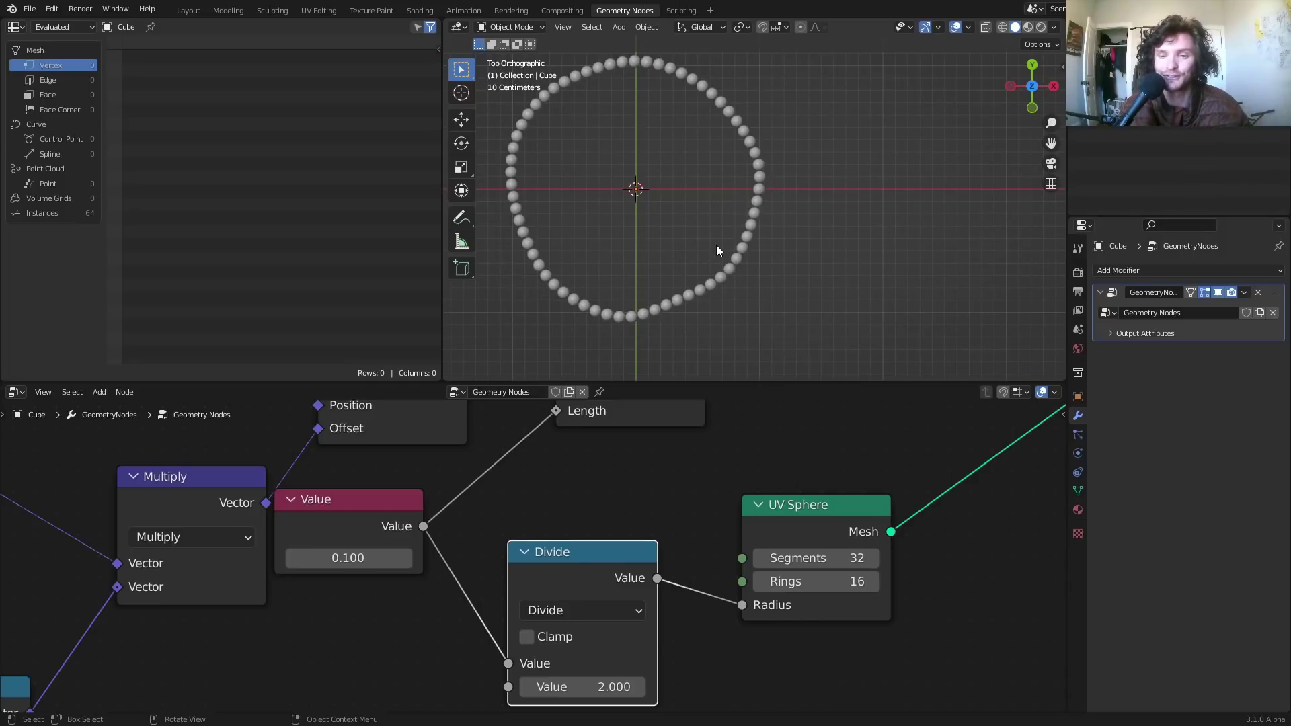
{"action": "middle_click_drag", "start_coordinate": [320, 506], "coordinate": [672, 518]}
{"action": "mouse_move", "coordinate": [699, 569]}
{"action": "left_mouse_down"}
{"action": "mouse_move", "coordinate": [726, 569]}
{"action": "mouse_move", "coordinate": [686, 569]}
{"action": "mouse_move", "coordinate": [775, 569]}
{"action": "mouse_move", "coordinate": [715, 571]}
{"action": "left_mouse_up"}
{"action": "key", "text": "ctrl+z"}
Try a Curve Circle radius of 0.51 m and undo the change
{"action": "scroll", "coordinate": [646, 573], "scroll_direction": "down", "scroll_amount": 2}
{"action": "middle_click_drag", "start_coordinate": [350, 491], "coordinate": [436, 517]}
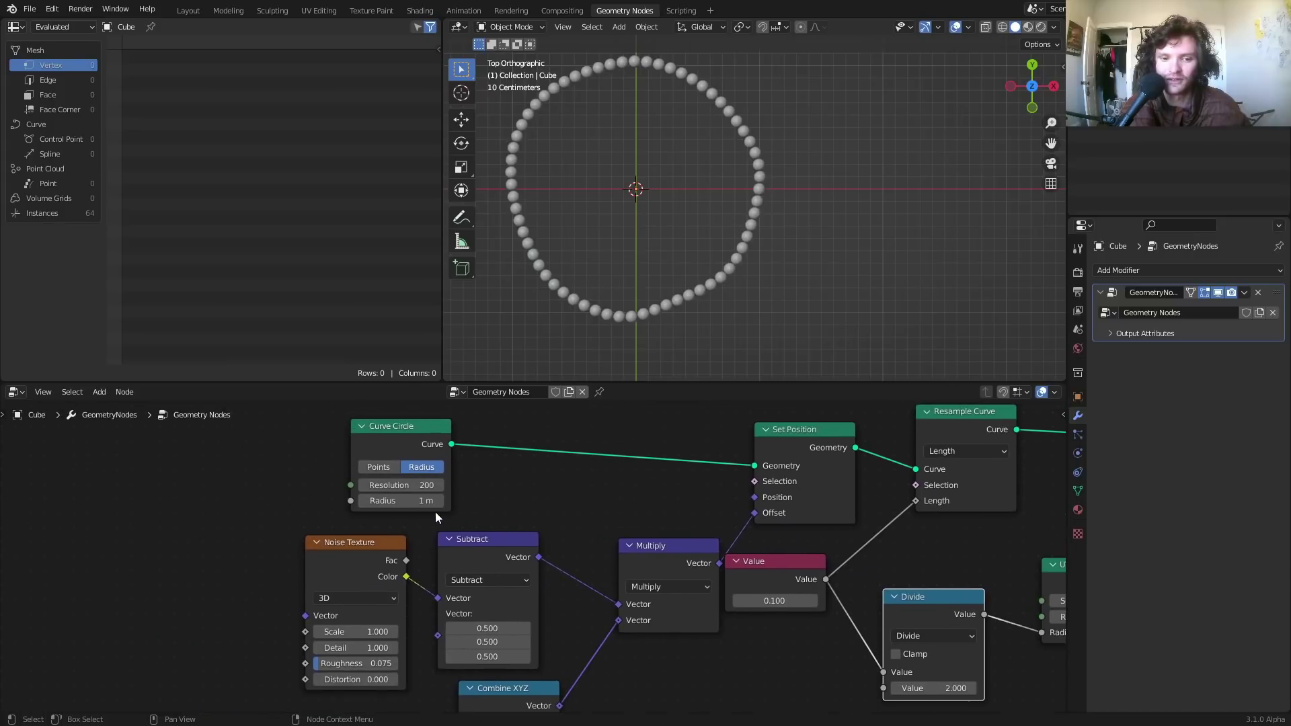
{"action": "left_click_drag", "start_coordinate": [407, 503], "coordinate": [374, 503]}
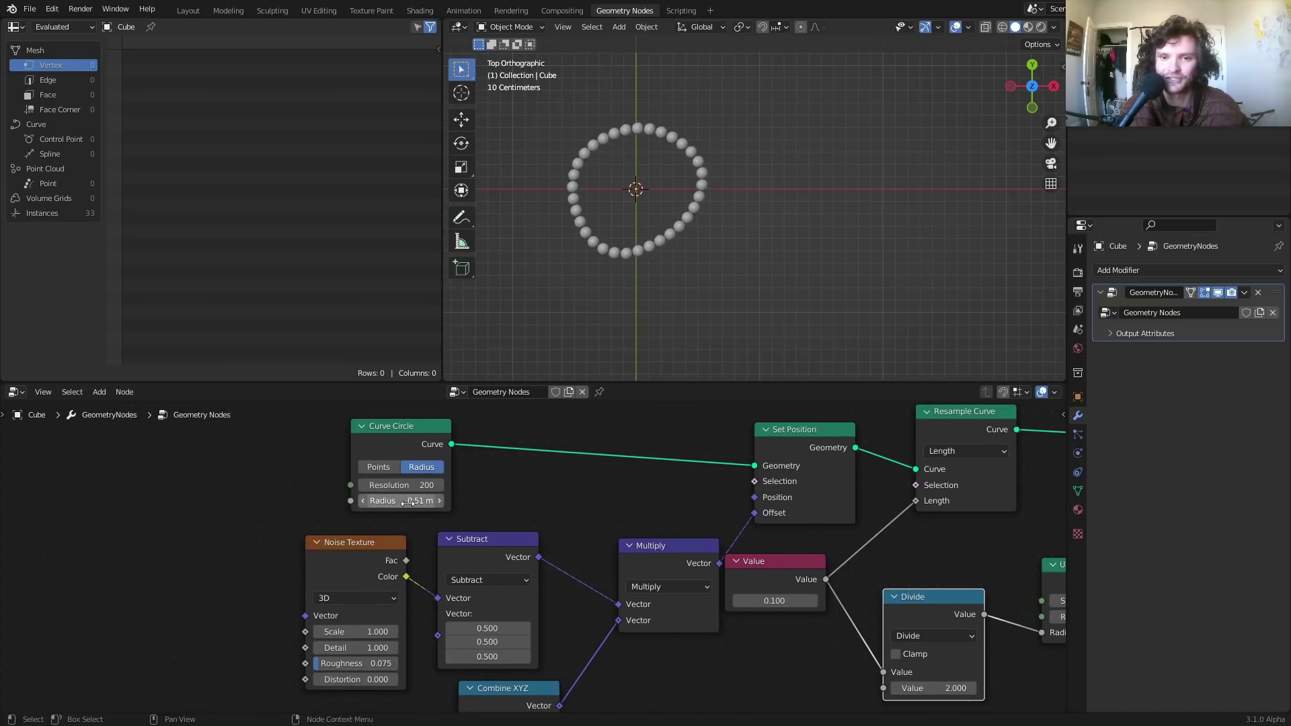
{"action": "key", "text": "ctrl+z"}
Try a different noise strength on the Value node feeding Combine XYZ and revert it
{"action": "middle_click_drag", "start_coordinate": [447, 550], "coordinate": [455, 435]}
{"action": "left_click_drag", "start_coordinate": [354, 659], "coordinate": [323, 657]}
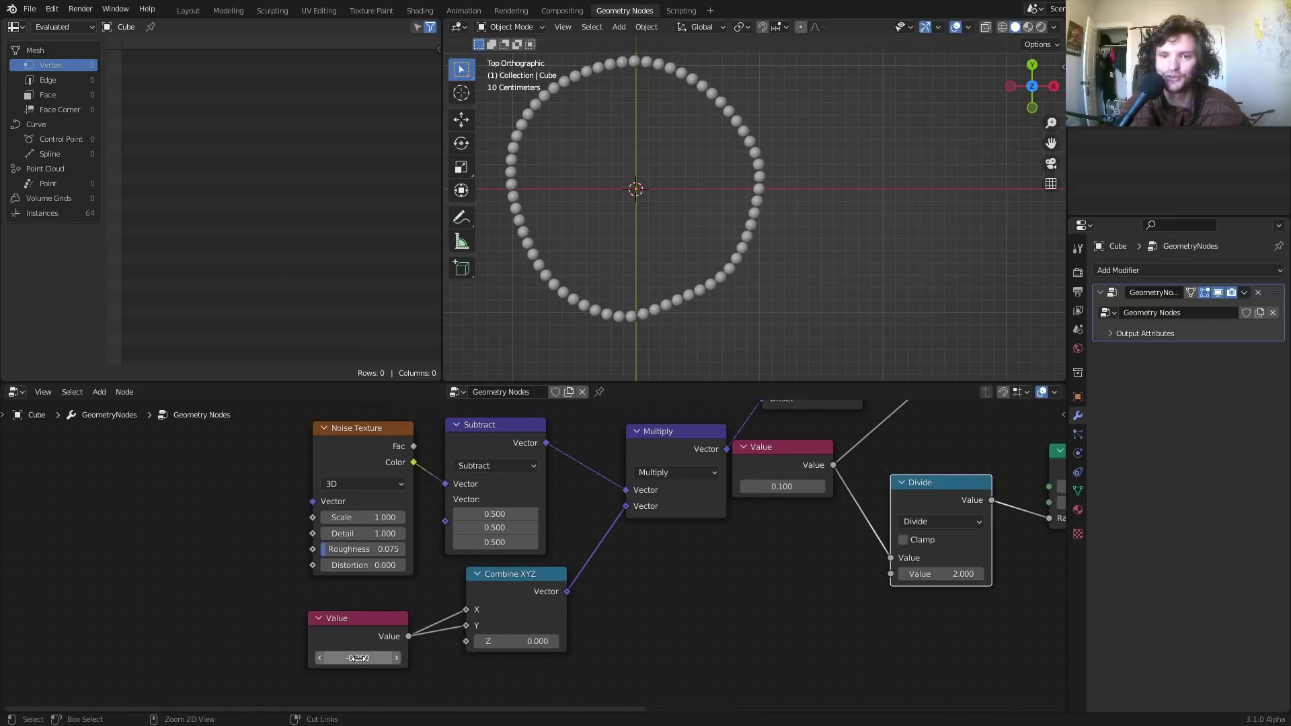
{"action": "scroll", "coordinate": [662, 277], "scroll_direction": "down", "scroll_amount": 1}
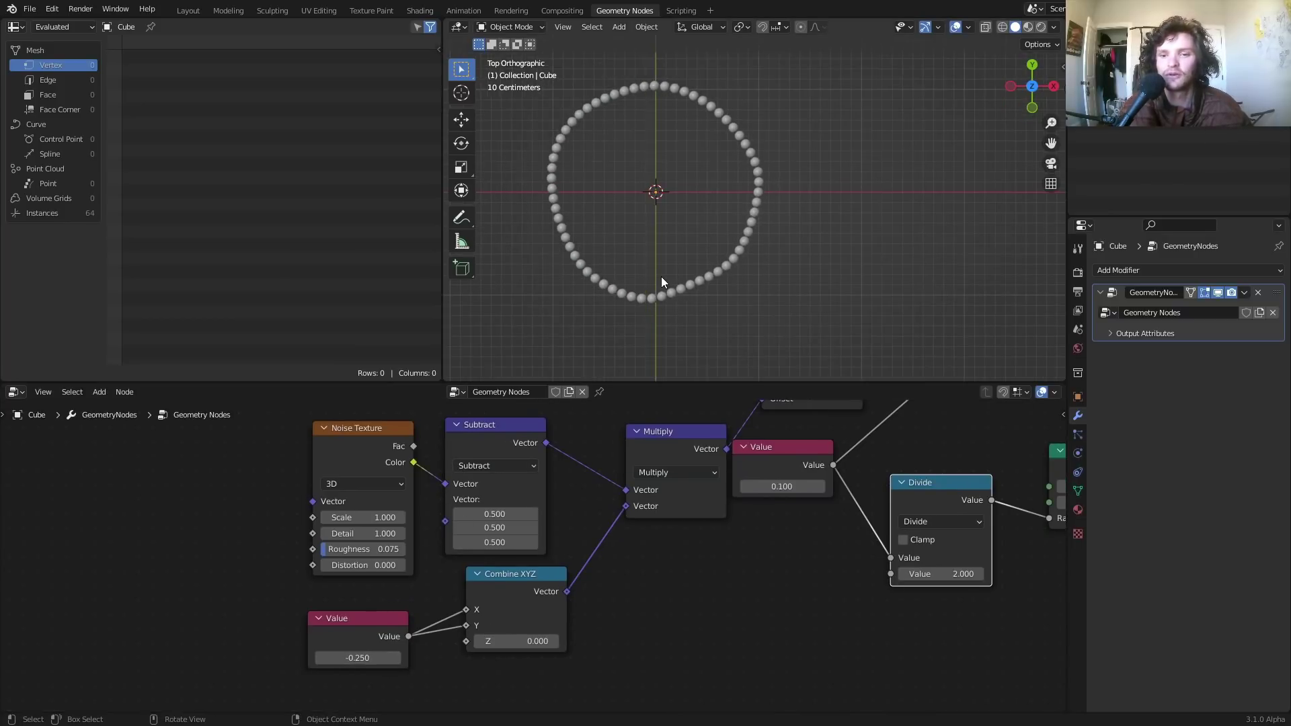
Examine the spacing between neighbouring beads along the curve up close
{"action": "scroll", "coordinate": [664, 276], "scroll_direction": "up", "scroll_amount": 5}
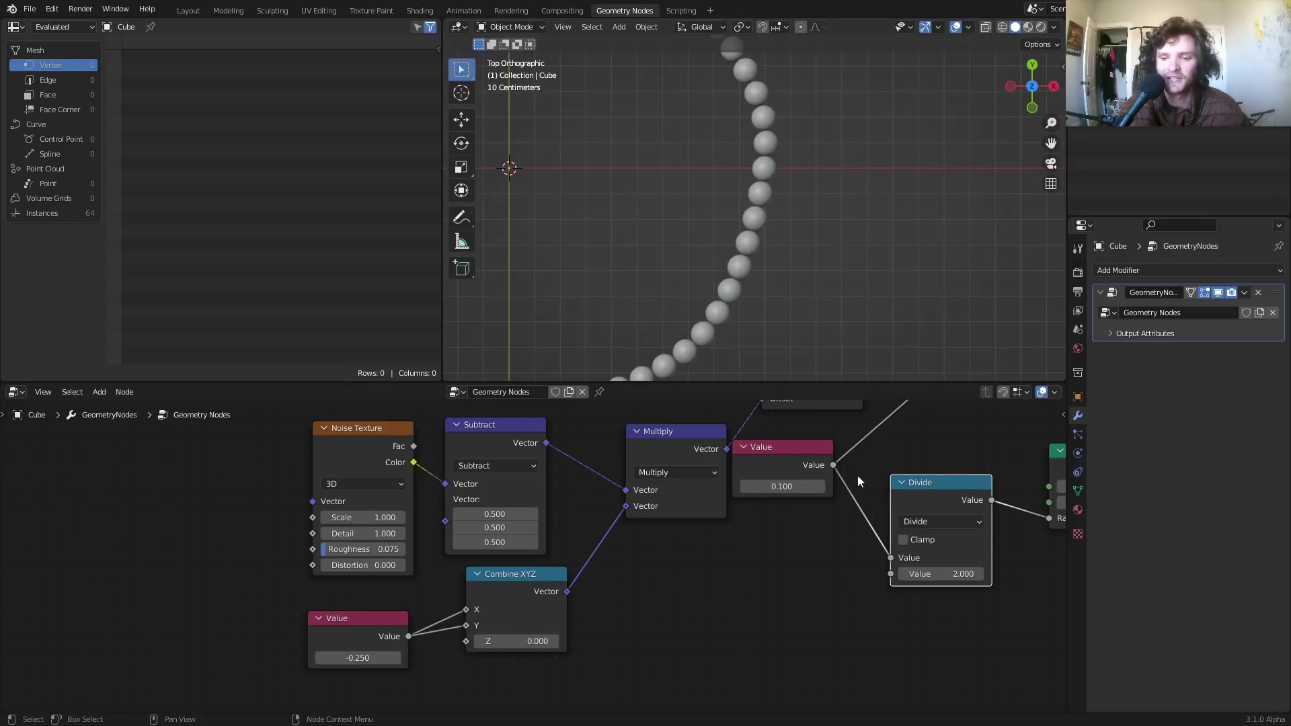
{"action": "middle_click_drag", "start_coordinate": [856, 482], "coordinate": [605, 504]}
{"action": "scroll", "coordinate": [740, 179], "scroll_direction": "down", "scroll_amount": 6}
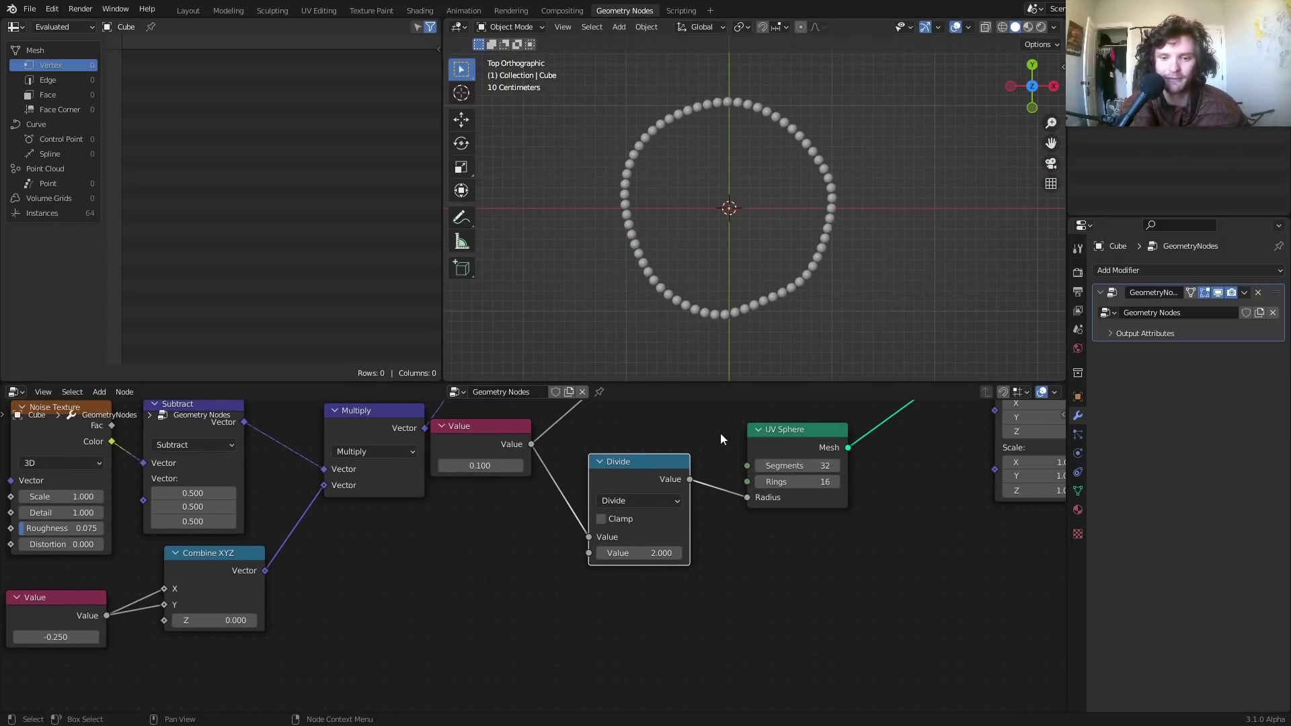
{"action": "scroll", "coordinate": [925, 227], "scroll_direction": "up", "scroll_amount": 6}
{"action": "middle_click_drag", "start_coordinate": [975, 302], "coordinate": [710, 120], "text": "shift"}
{"action": "scroll", "coordinate": [605, 161], "scroll_direction": "up", "scroll_amount": 5}
{"action": "middle_click_drag", "start_coordinate": [563, 180], "coordinate": [888, 227], "text": "shift"}
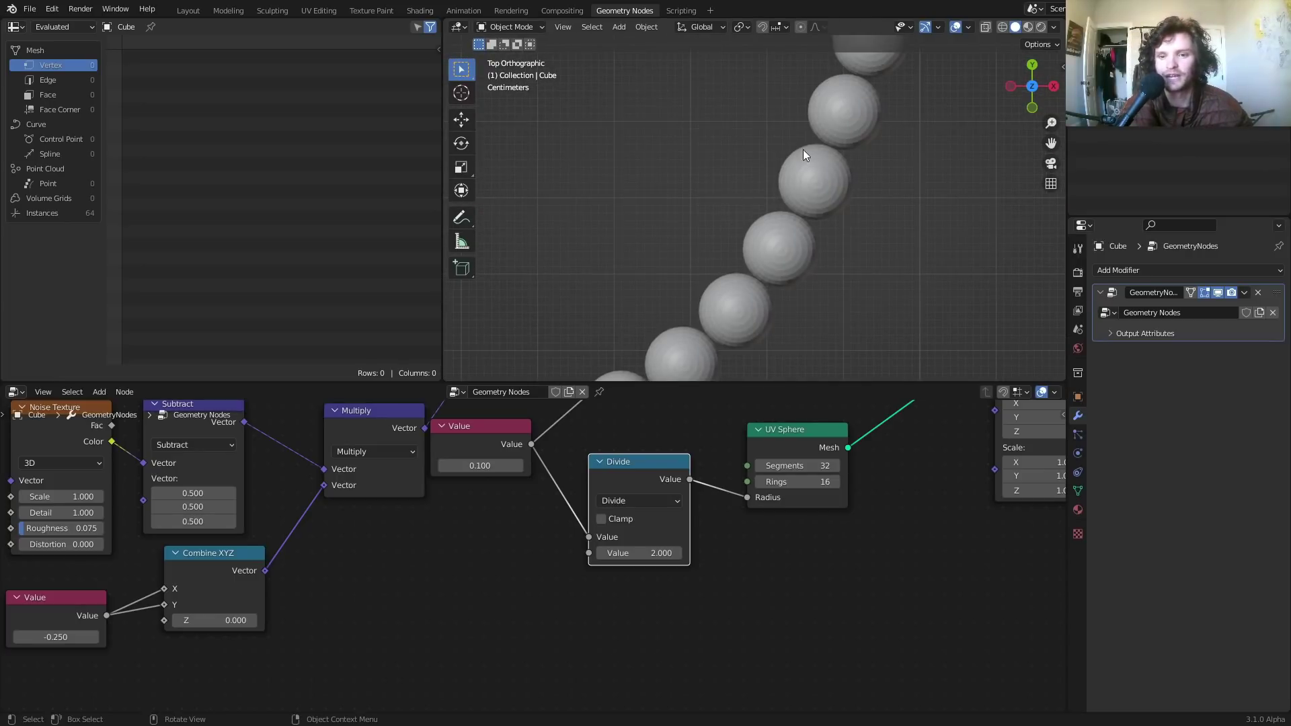
Set the Divide node's divisor to 2.3 to open small gaps between the beads
{"action": "scroll", "coordinate": [676, 524], "scroll_direction": "up", "scroll_amount": 2}
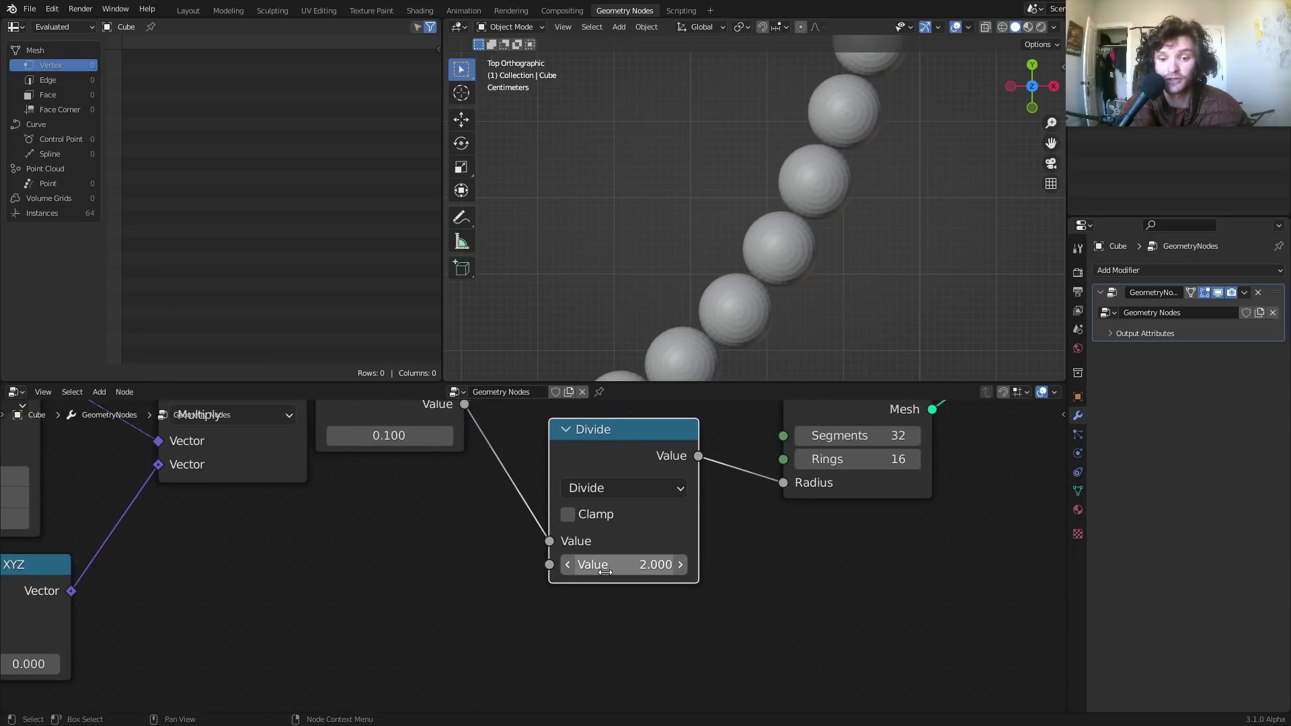
{"action": "double_click", "coordinate": [608, 568]}
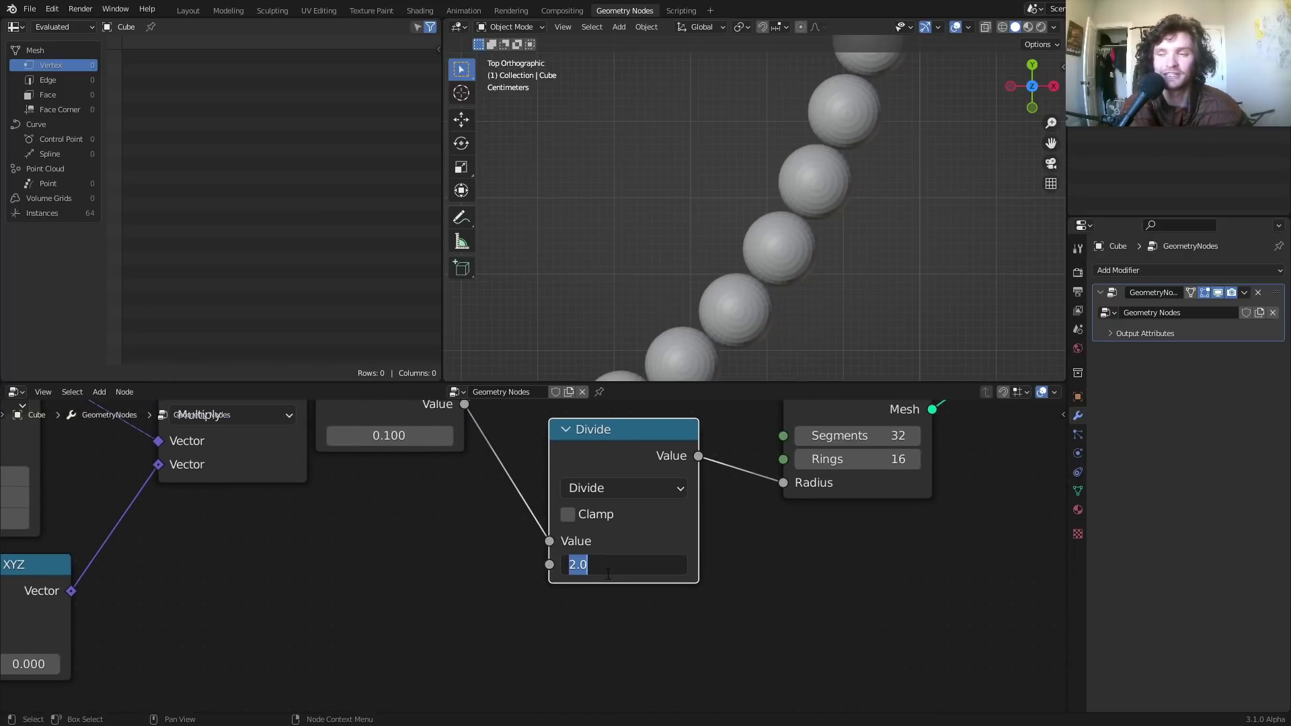
{"action": "type", "text": "2"}
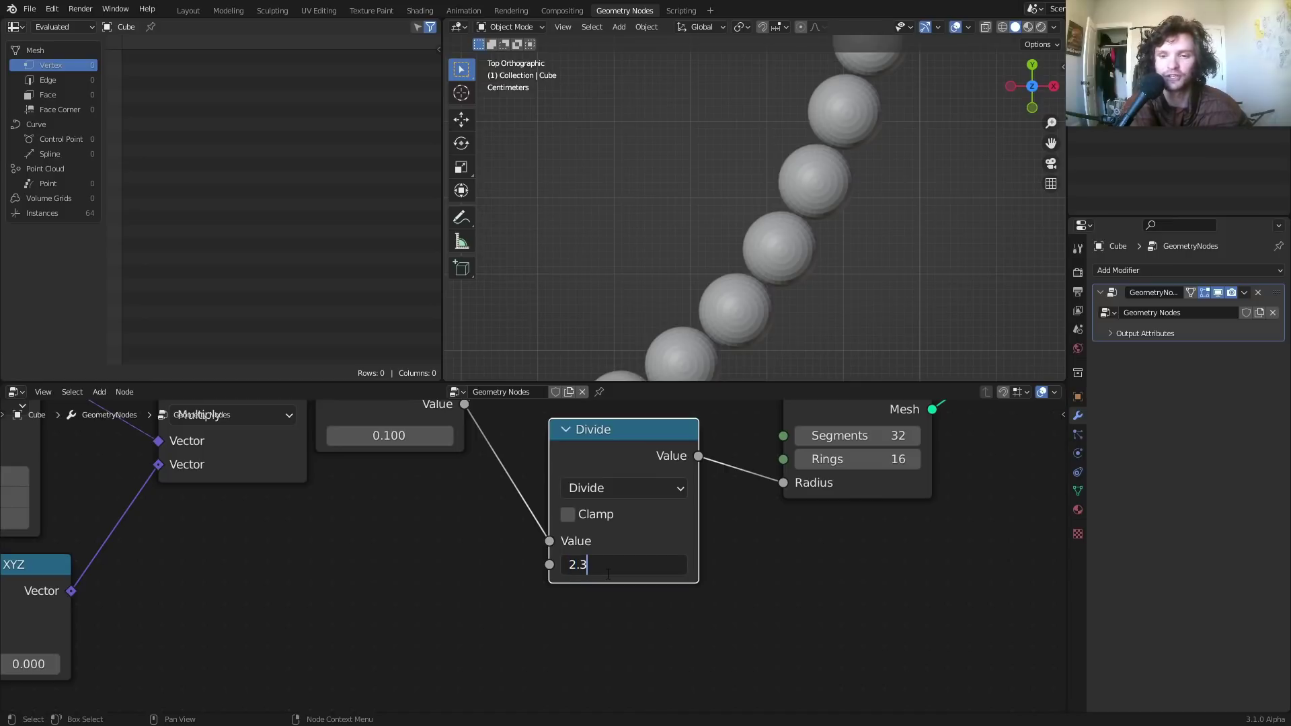
{"action": "key", "text": "Return"}
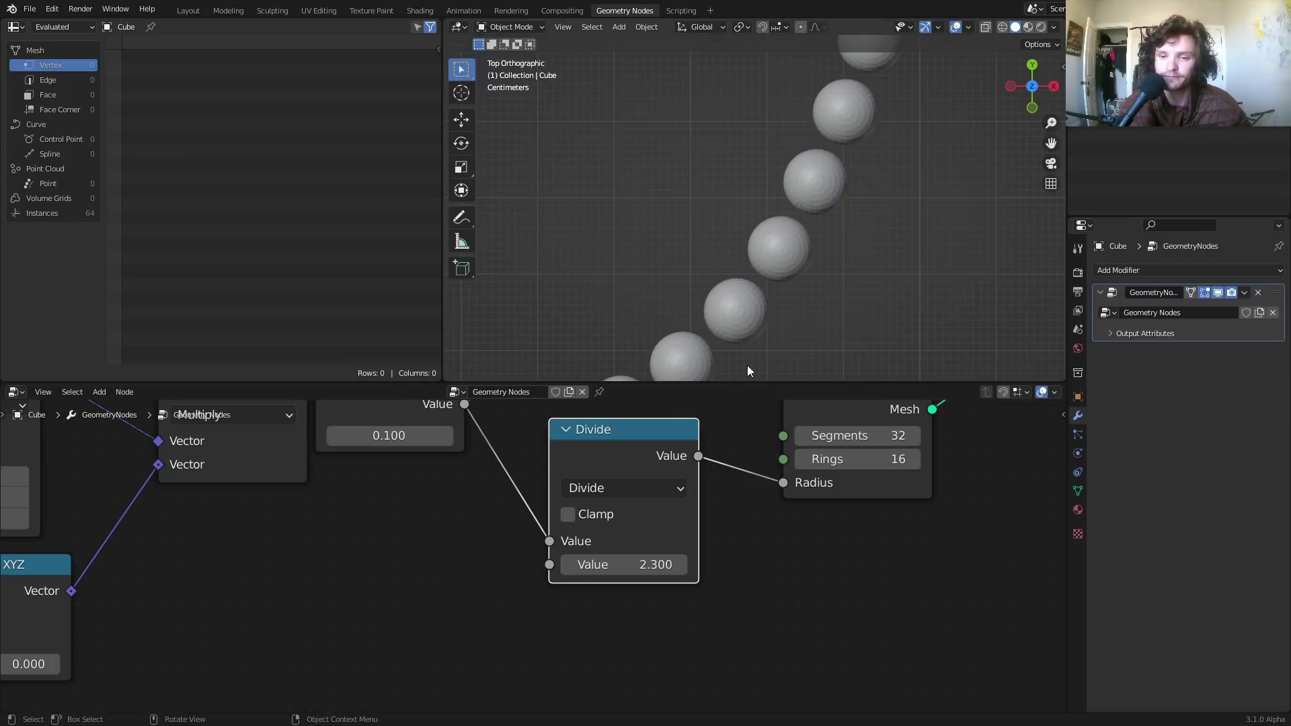
Add a Curve to Mesh node in the empty space above the Resample Curve and Instance on Points nodes
{"action": "scroll", "coordinate": [599, 493], "scroll_direction": "down", "scroll_amount": 4}
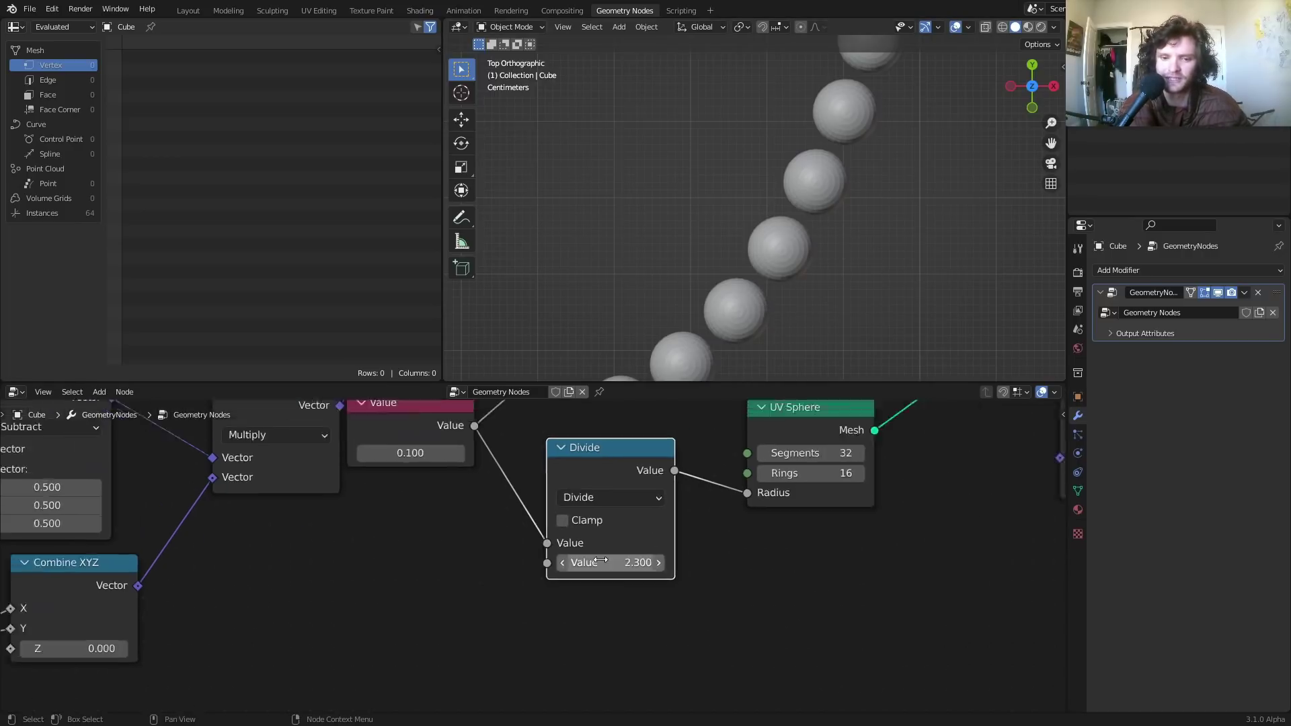
{"action": "key", "text": "shift+a"}
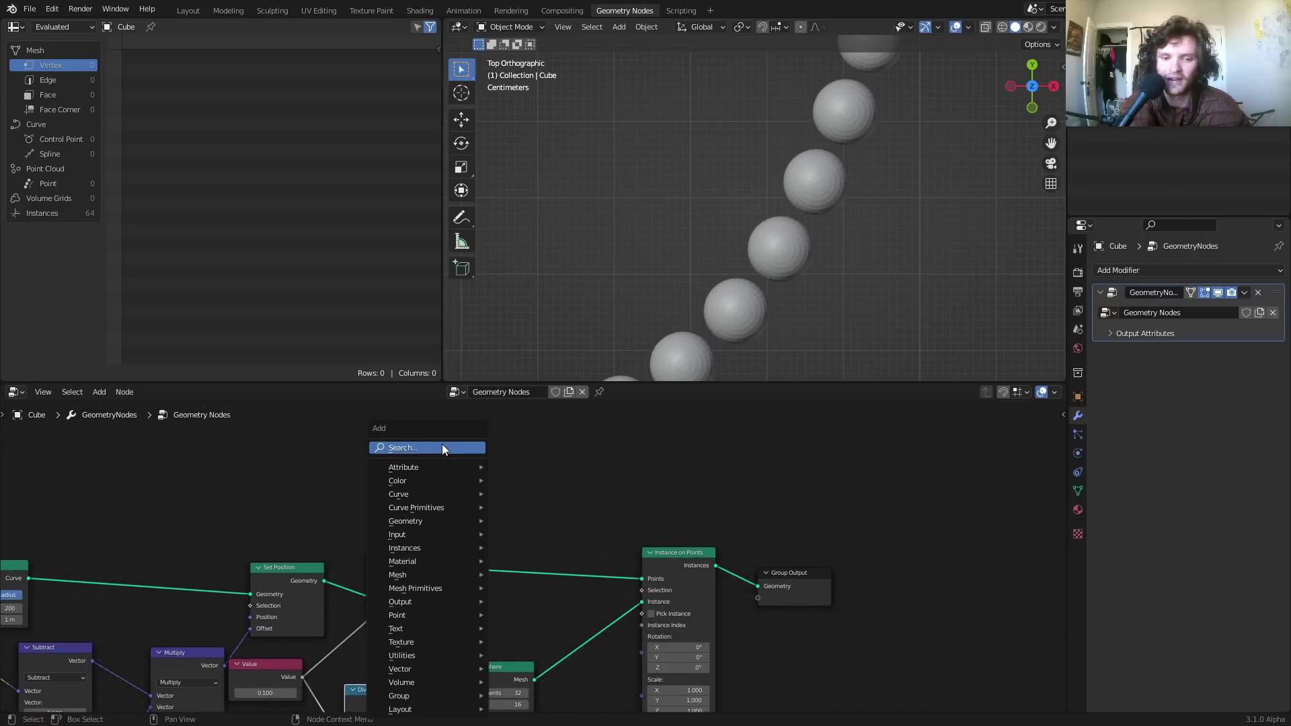
{"action": "type", "text": "curve"}
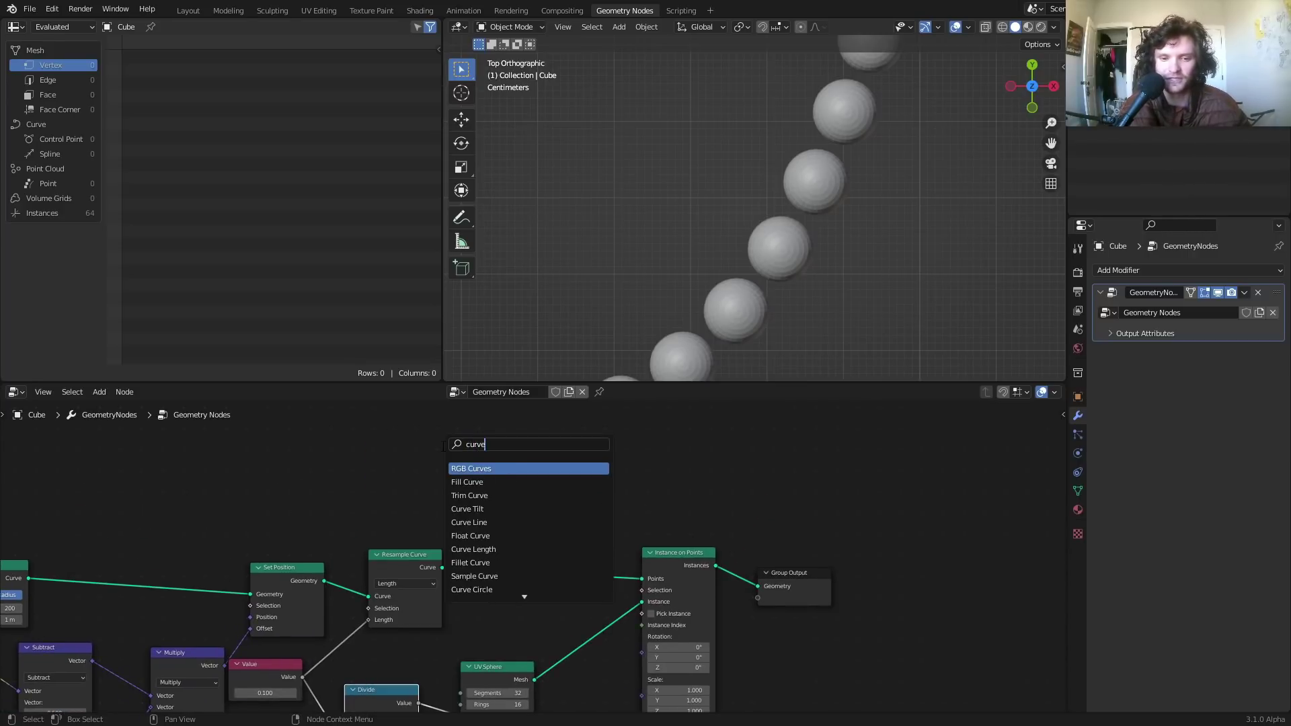
{"action": "type", "text": " to me"}
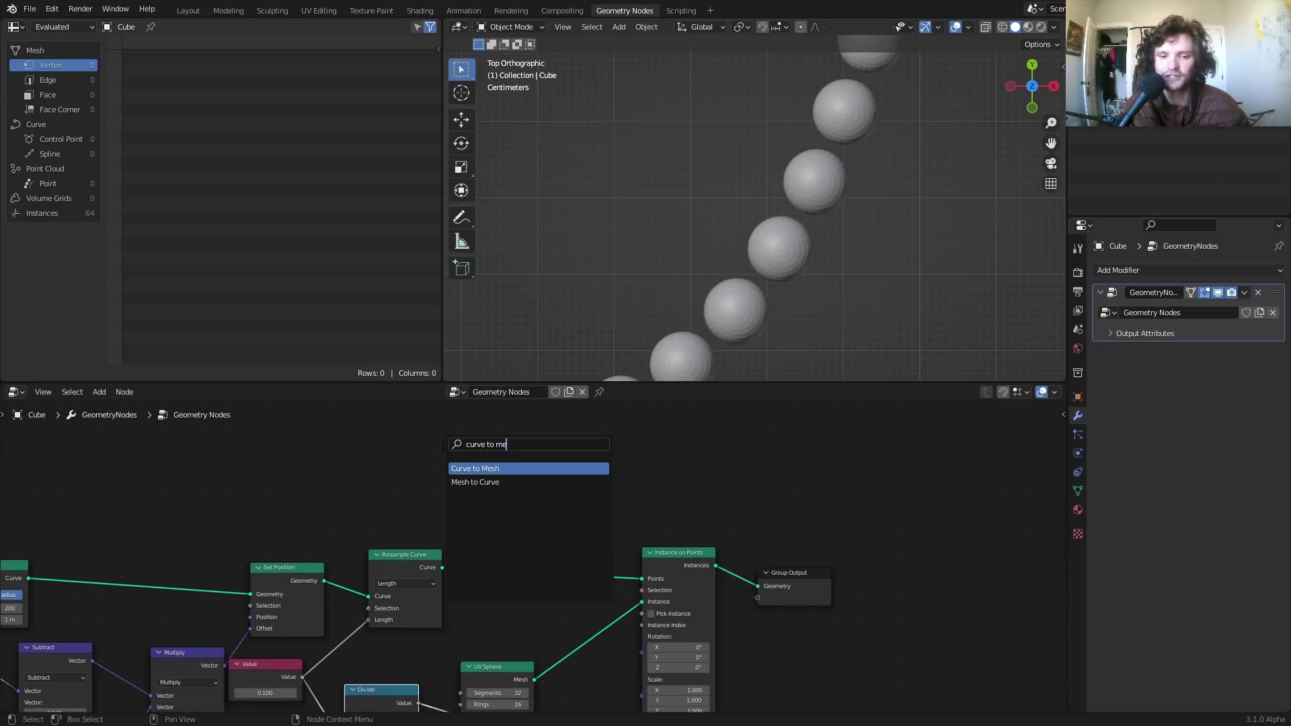
{"action": "key", "text": "Return"}
{"action": "left_click", "coordinate": [496, 464]}
{"action": "scroll", "coordinate": [495, 464], "scroll_direction": "up", "scroll_amount": 2}
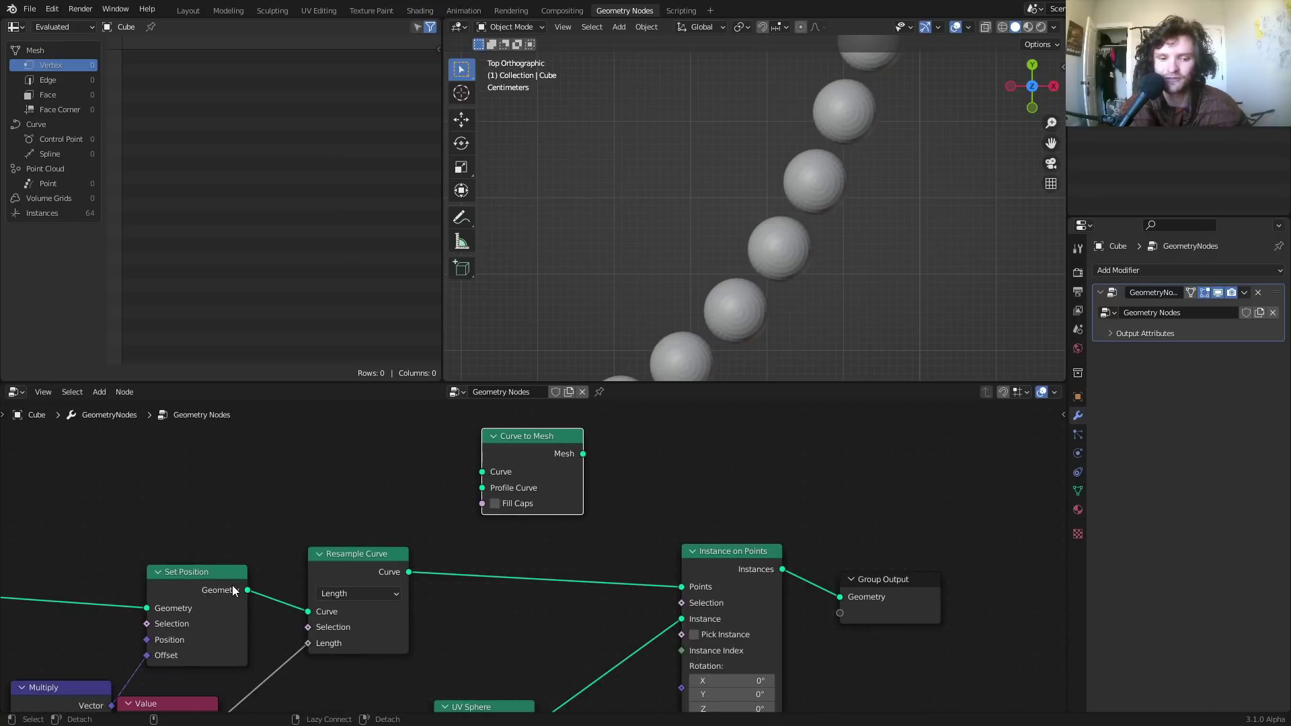
Connect the Set Position node's Geometry output to the Curve input of the Curve to Mesh node
{"action": "left_click_drag", "start_coordinate": [348, 571], "coordinate": [351, 592]}
{"action": "right_click_drag", "start_coordinate": [232, 585], "coordinate": [437, 505], "text": "alt"}
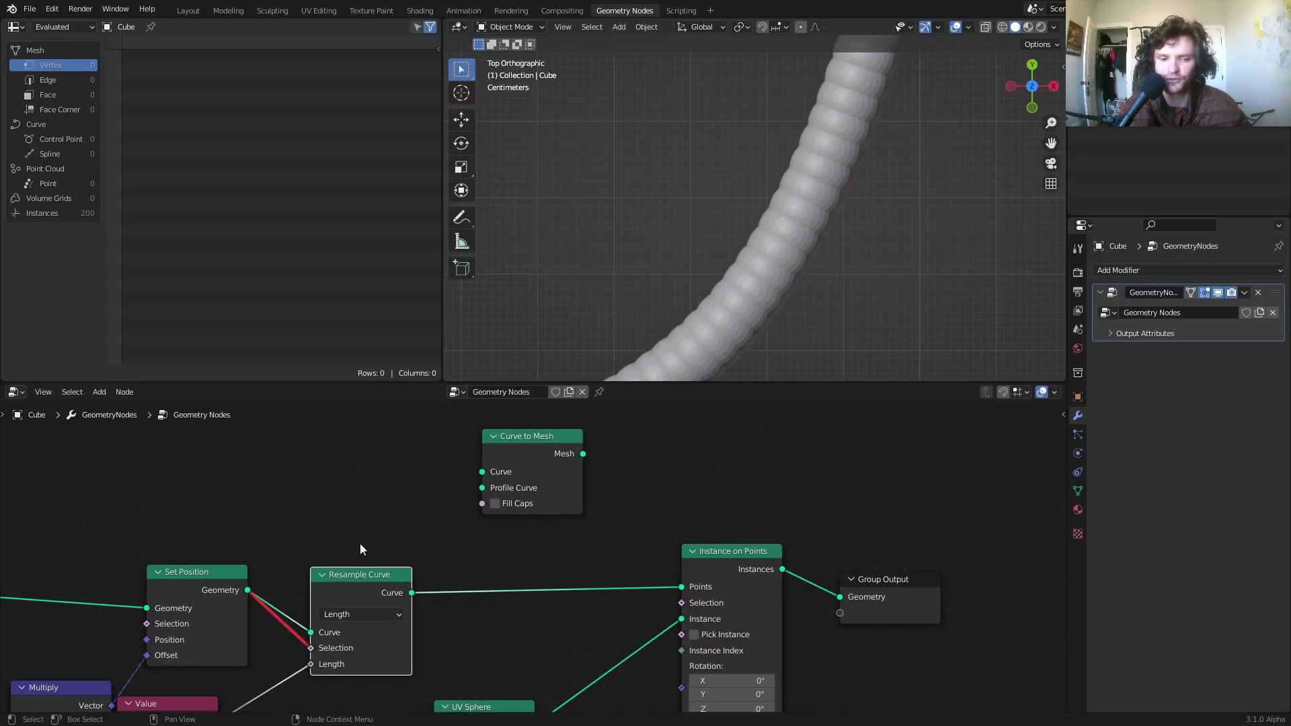
{"action": "key", "text": "ctrl+z"}
{"action": "right_click_drag", "start_coordinate": [253, 592], "coordinate": [521, 456], "text": "alt"}
{"action": "left_click_drag", "start_coordinate": [523, 459], "coordinate": [501, 469], "text": "ctrl"}
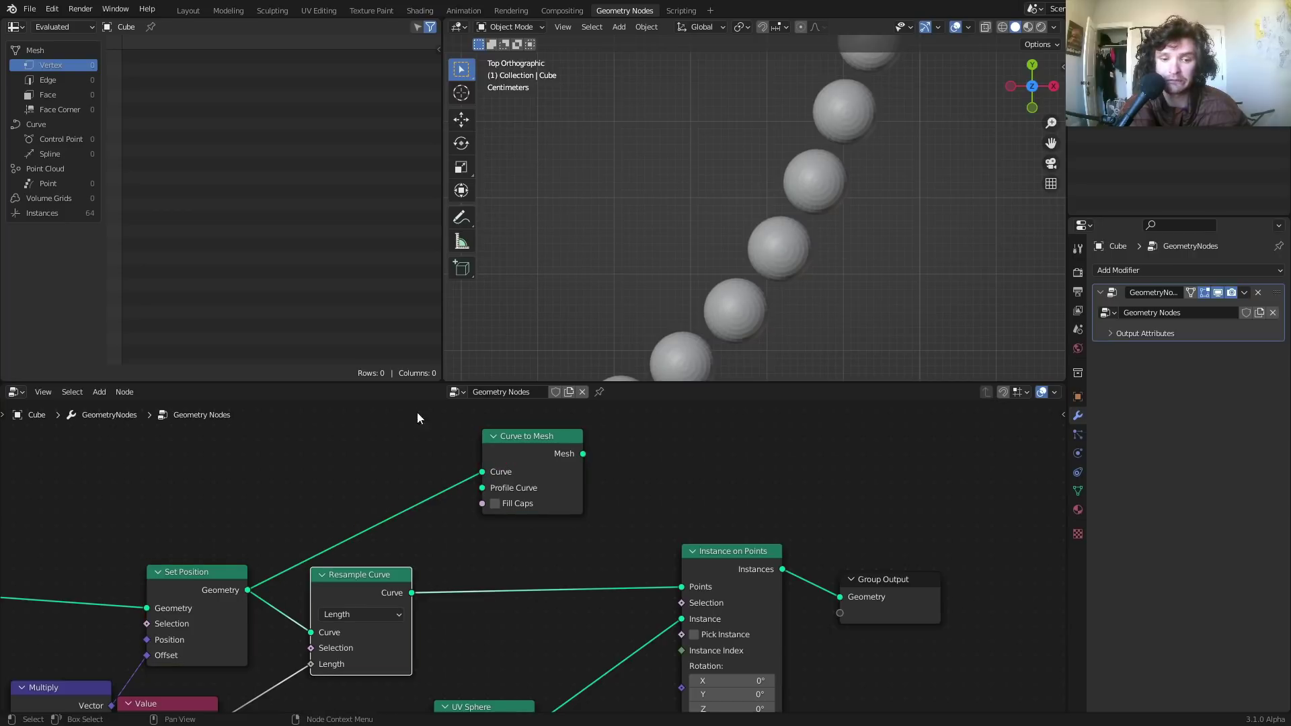
Add a Curve Circle node above Set Position and connect it to the Profile Curve input of Curve to Mesh
{"action": "key", "text": "shift+a"}
{"action": "type", "text": "cu"}
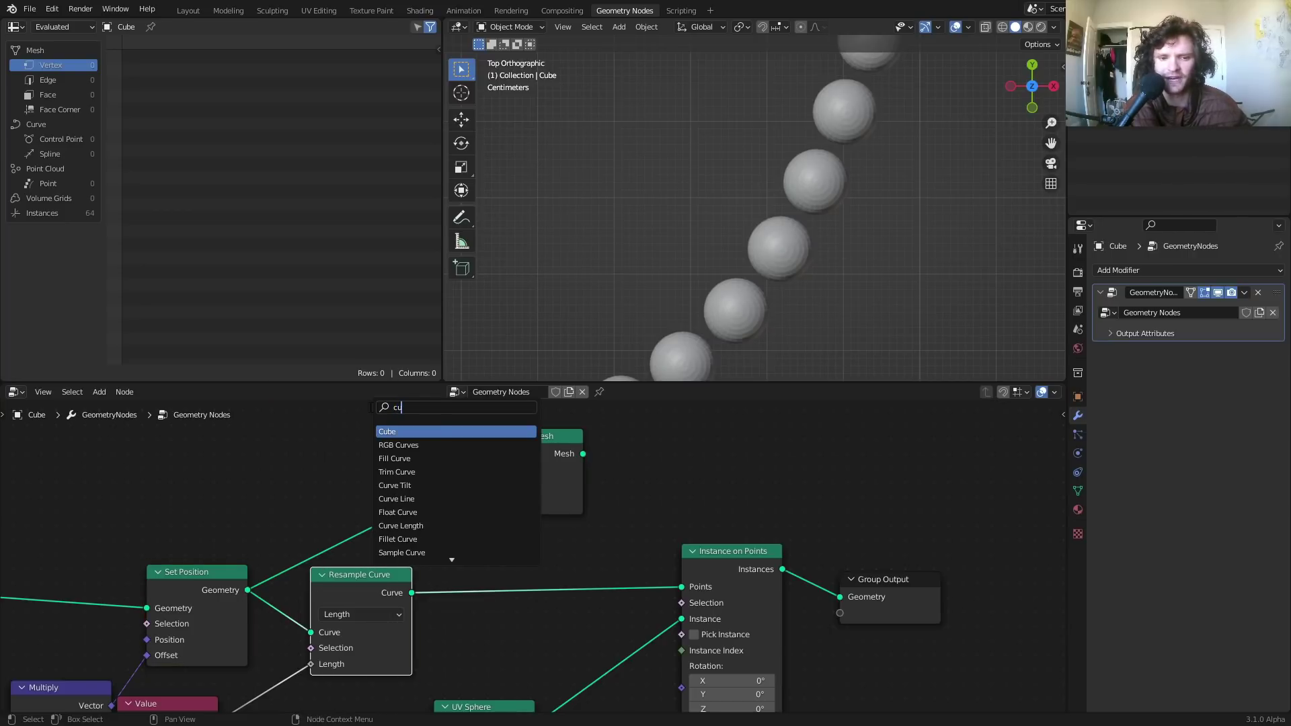
{"action": "type", "text": "yrve ci"}
{"action": "key", "text": "Return"}
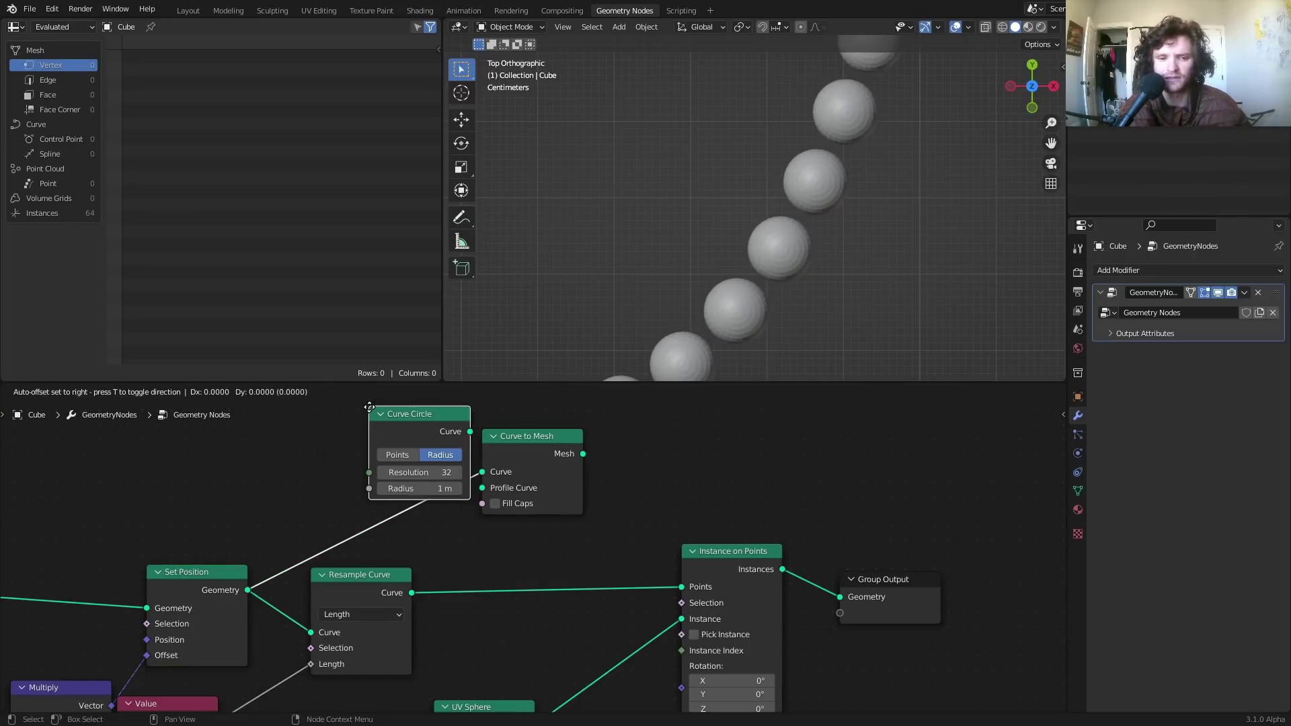
{"action": "left_click", "coordinate": [173, 450]}
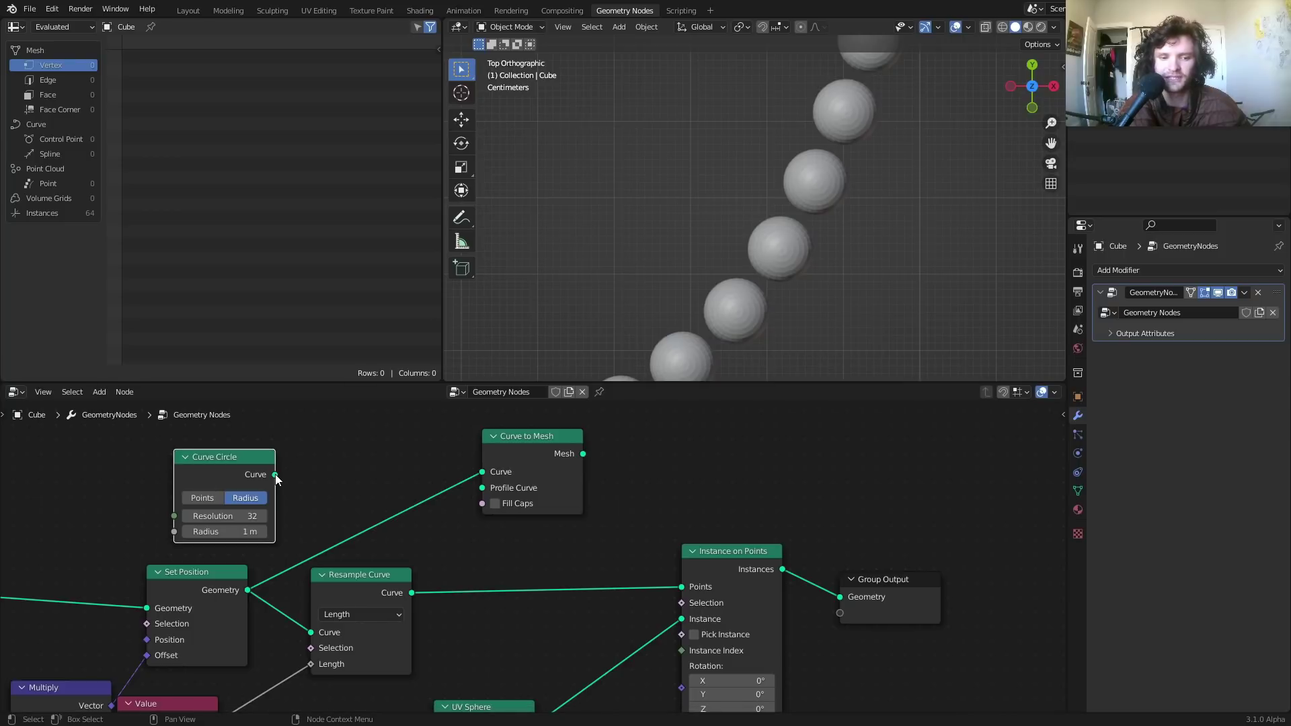
{"action": "left_click_drag", "start_coordinate": [276, 474], "coordinate": [486, 483]}
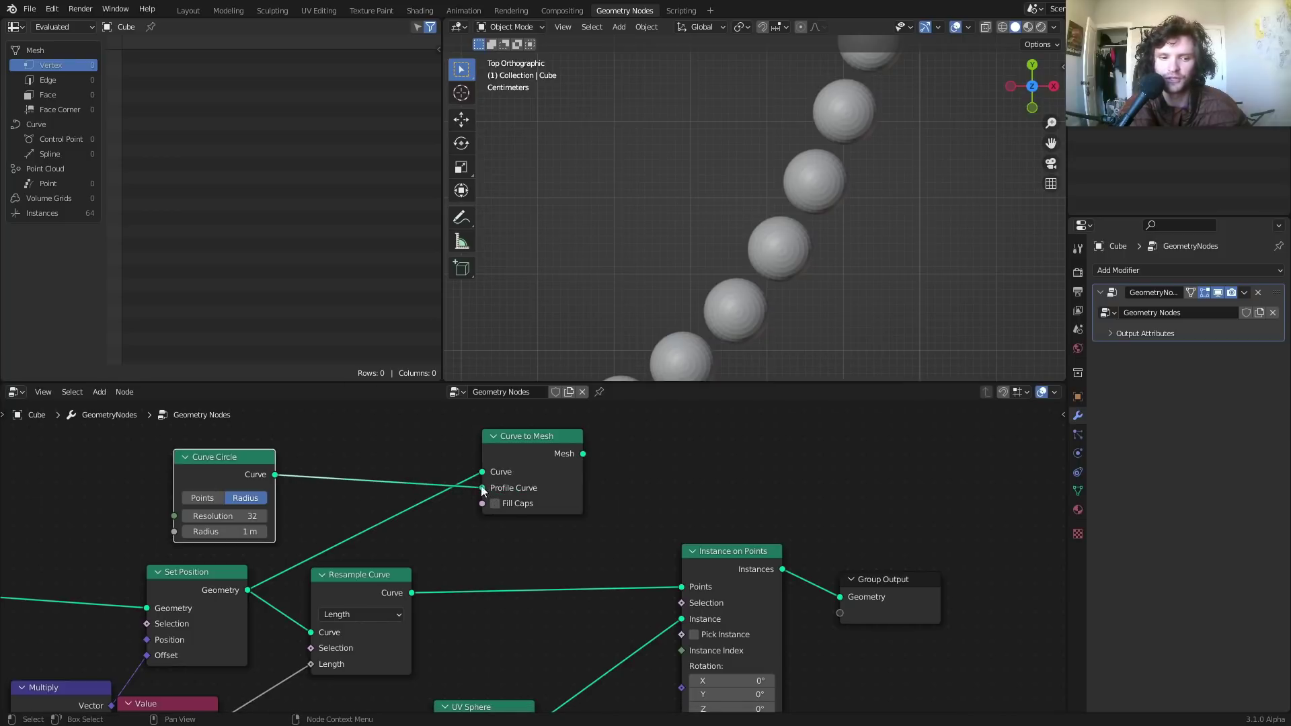
Merge the Curve to Mesh output with the bead instances through Join Geometry, and set the profile Curve Circle's radius to 0.01 m
{"action": "right_click_drag", "start_coordinate": [735, 554], "coordinate": [564, 467], "text": "ctrl+shift"}
{"action": "left_click_drag", "start_coordinate": [897, 587], "coordinate": [1038, 579]}
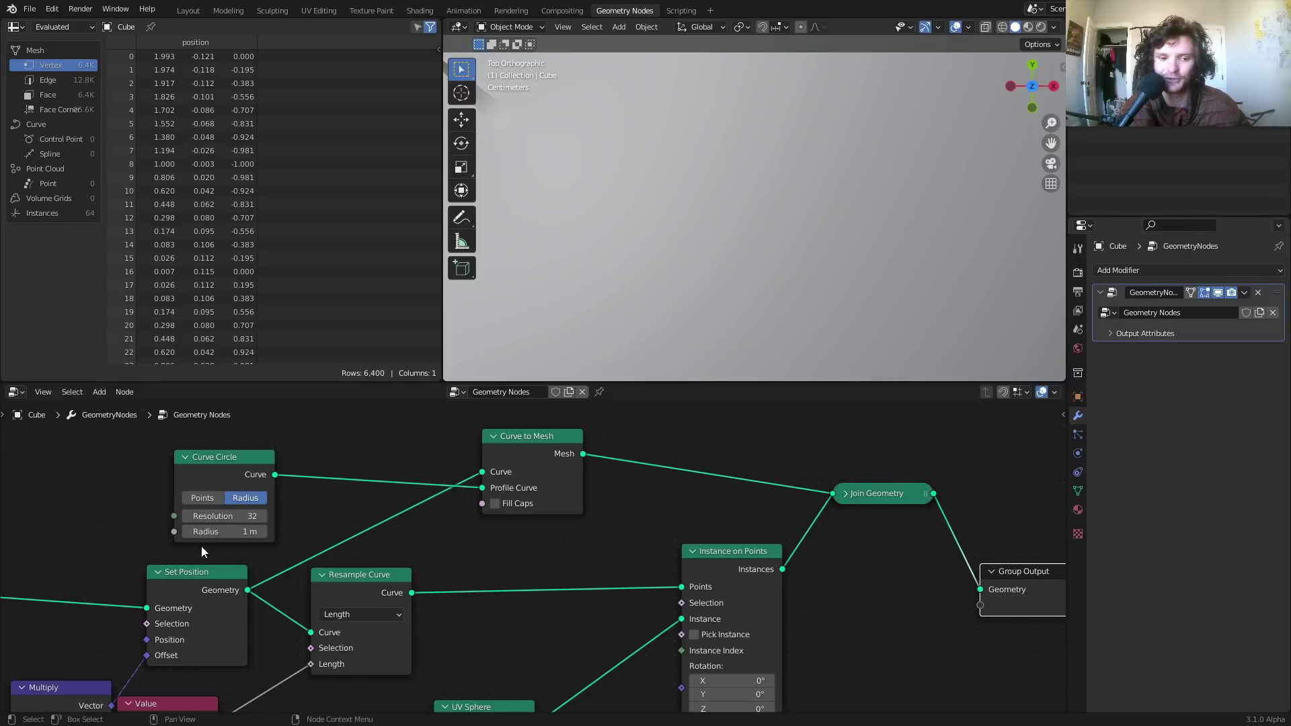
{"action": "left_click_drag", "start_coordinate": [228, 532], "coordinate": [181, 531], "text": "shift"}
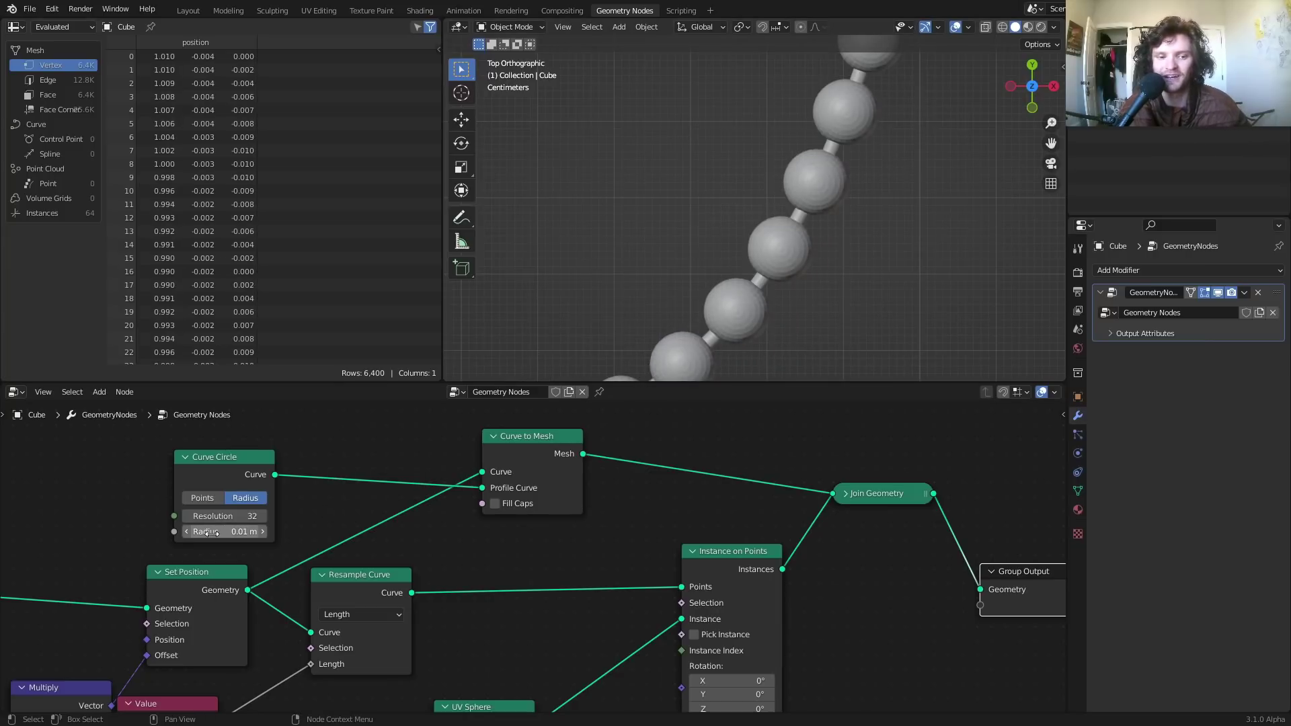
{"action": "left_click_drag", "start_coordinate": [211, 533], "coordinate": [222, 533]}
{"action": "key", "text": "ctrl+z"}
Reduce the radius of the main Curve Circle feeding Set Position to 0.5 m
{"action": "scroll", "coordinate": [724, 162], "scroll_direction": "down", "scroll_amount": 2}
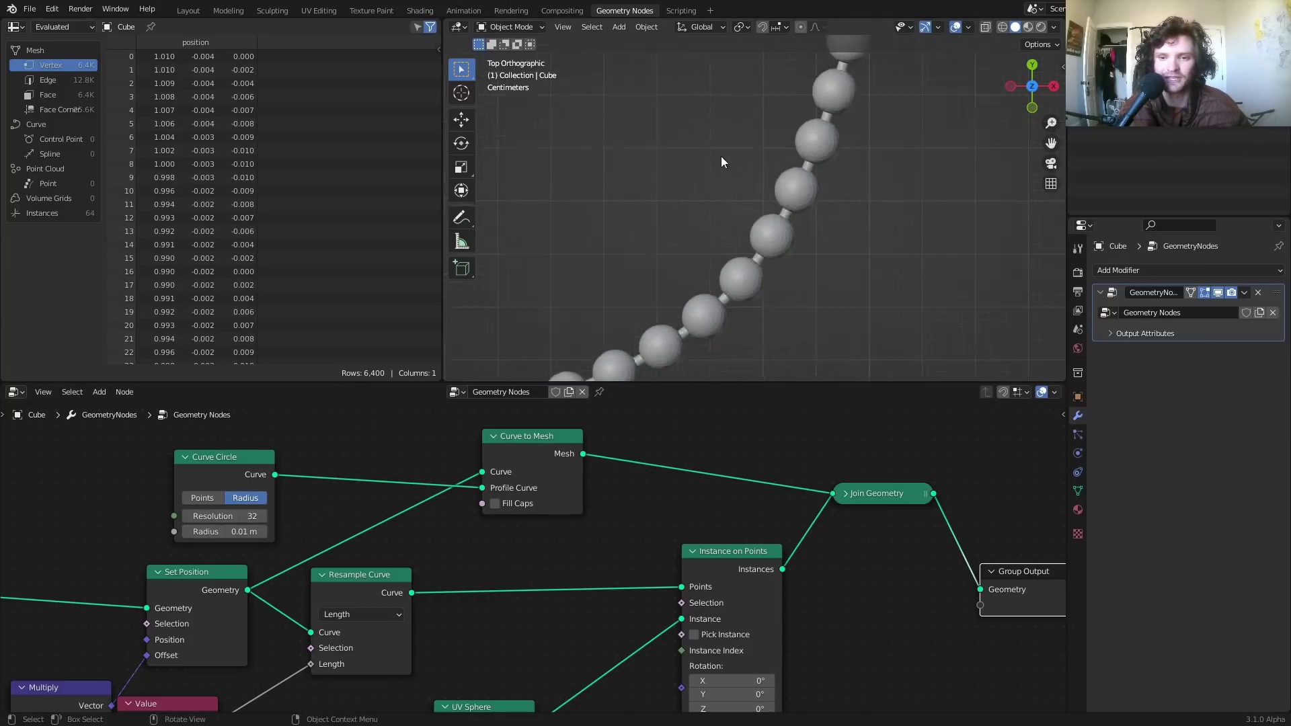
{"action": "scroll", "coordinate": [720, 168], "scroll_direction": "down", "scroll_amount": 8}
{"action": "middle_click_drag", "start_coordinate": [720, 179], "coordinate": [769, 234], "text": "shift"}
{"action": "scroll", "coordinate": [747, 215], "scroll_direction": "up", "scroll_amount": 3}
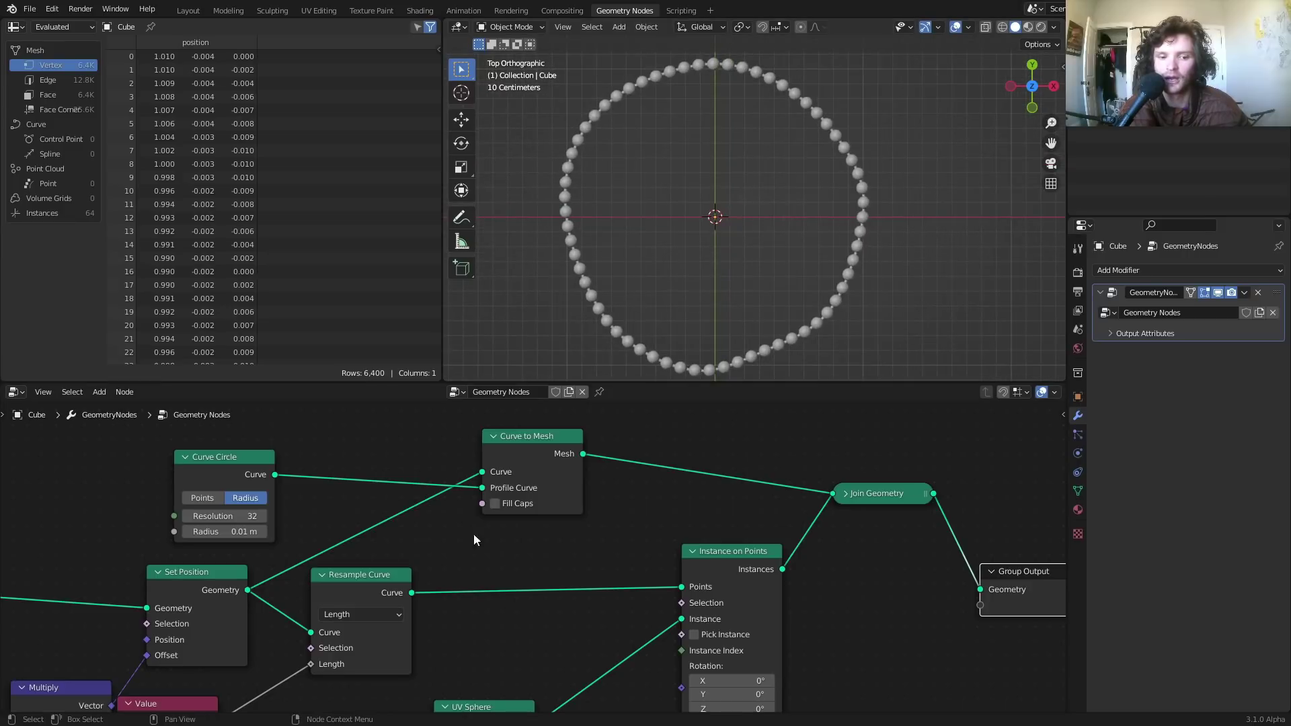
{"action": "middle_click_drag", "start_coordinate": [251, 562], "coordinate": [522, 426]}
{"action": "left_click_drag", "start_coordinate": [77, 508], "coordinate": [46, 508]}
{"action": "key", "text": "ctrl+z"}
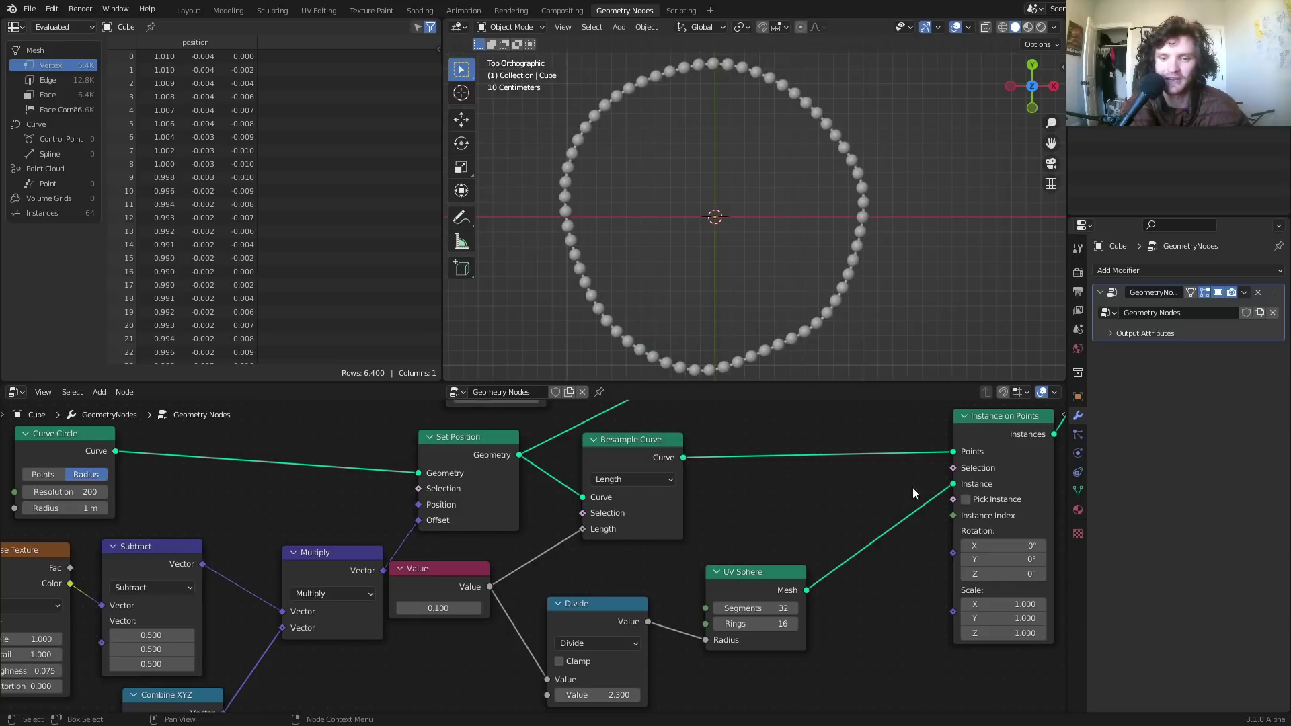
{"action": "left_click_drag", "start_coordinate": [64, 508], "coordinate": [32, 508]}
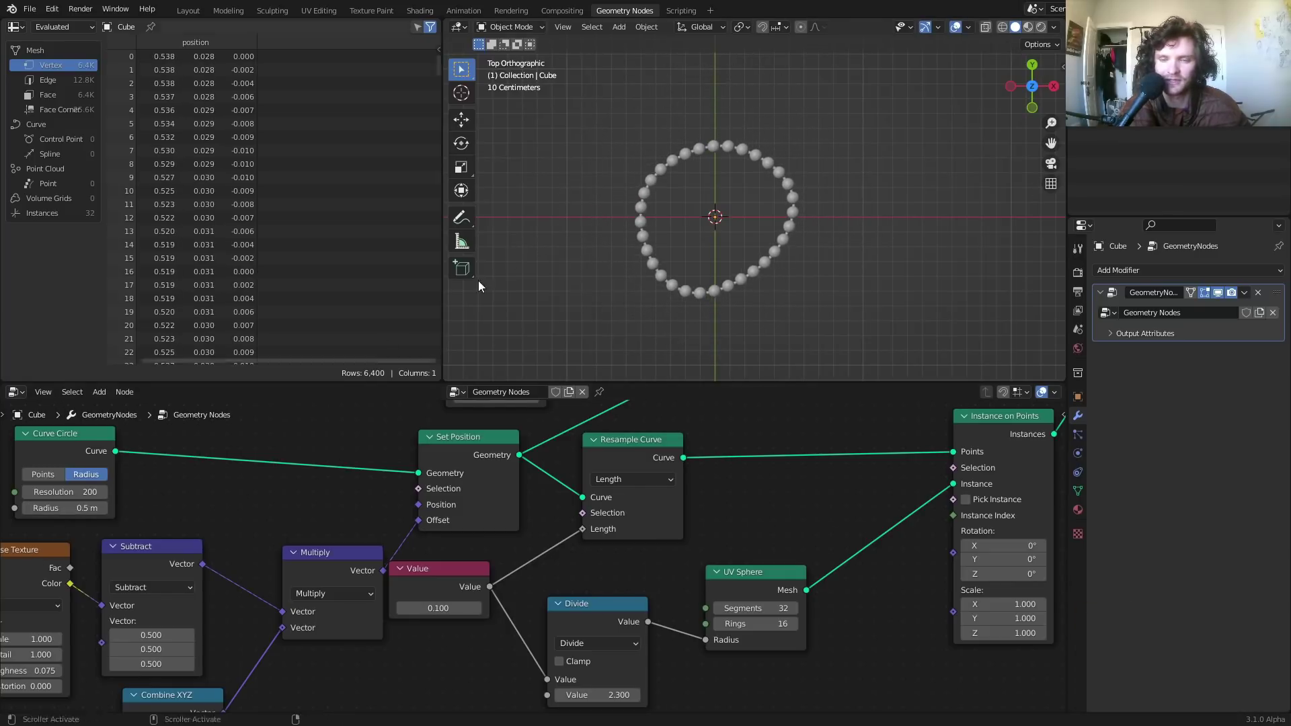
Adjust the noise strength on the Value node feeding Combine XYZ to refine the bracelet's distorted shape
{"action": "middle_click_drag", "start_coordinate": [478, 280], "coordinate": [675, 91]}
{"action": "middle_click_drag", "start_coordinate": [81, 692], "coordinate": [279, 609]}
{"action": "left_click_drag", "start_coordinate": [273, 661], "coordinate": [286, 662]}
{"action": "middle_click_drag", "start_coordinate": [824, 91], "coordinate": [797, 192]}
{"action": "left_click_drag", "start_coordinate": [264, 664], "coordinate": [239, 663]}
Try a different value on the Value node driving bead spacing and radius, and undo the change
{"action": "middle_click_drag", "start_coordinate": [714, 544], "coordinate": [510, 559]}
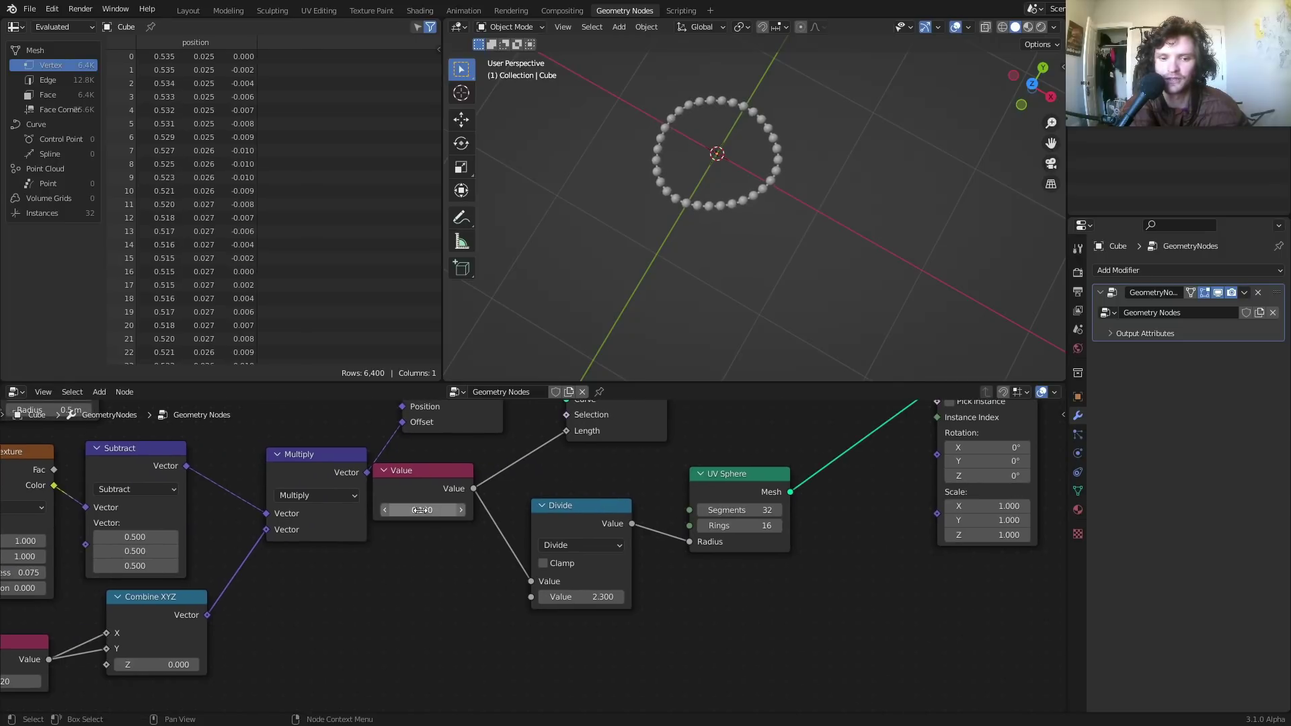
{"action": "mouse_move", "coordinate": [420, 510]}
{"action": "left_mouse_down"}
{"action": "mouse_move", "coordinate": [434, 510]}
{"action": "mouse_move", "coordinate": [412, 511]}
{"action": "left_mouse_up"}
{"action": "key", "text": "ctrl+z"}
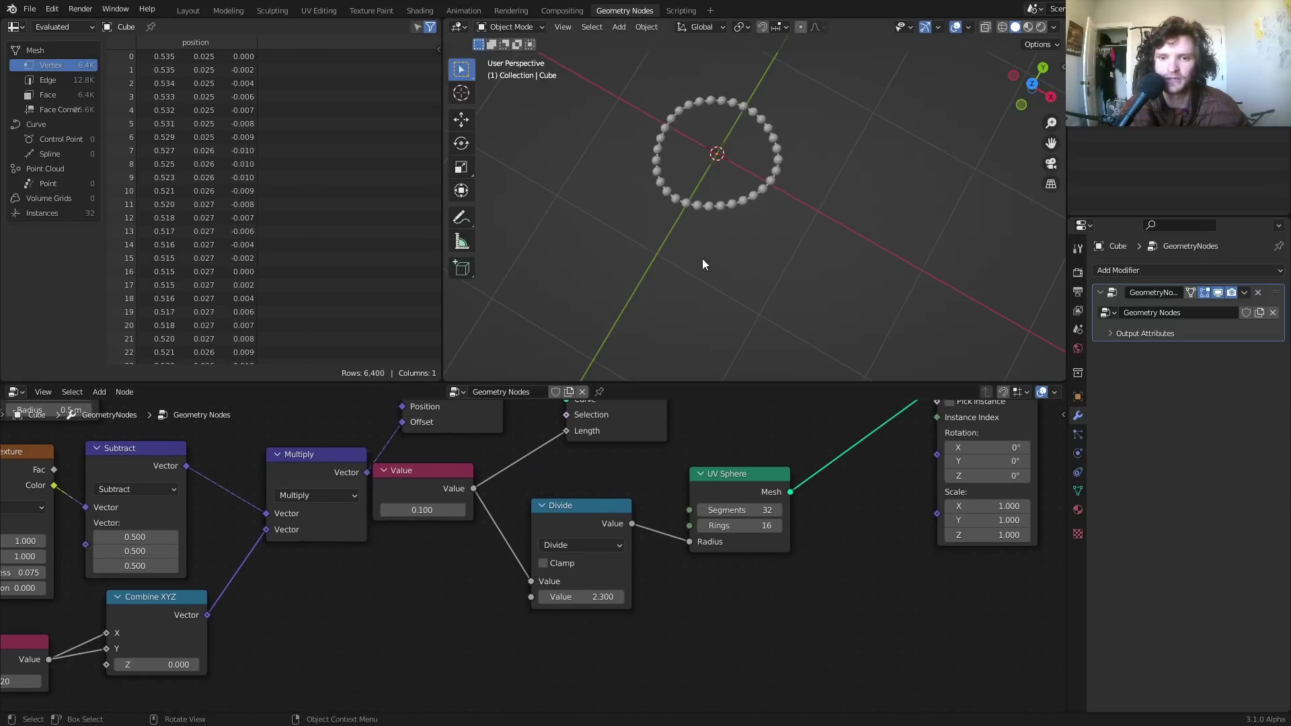
Save the bracelet project file
{"action": "scroll", "coordinate": [702, 220], "scroll_direction": "up", "scroll_amount": 4}
{"action": "middle_click_drag", "start_coordinate": [702, 220], "coordinate": [744, 348], "text": "shift"}
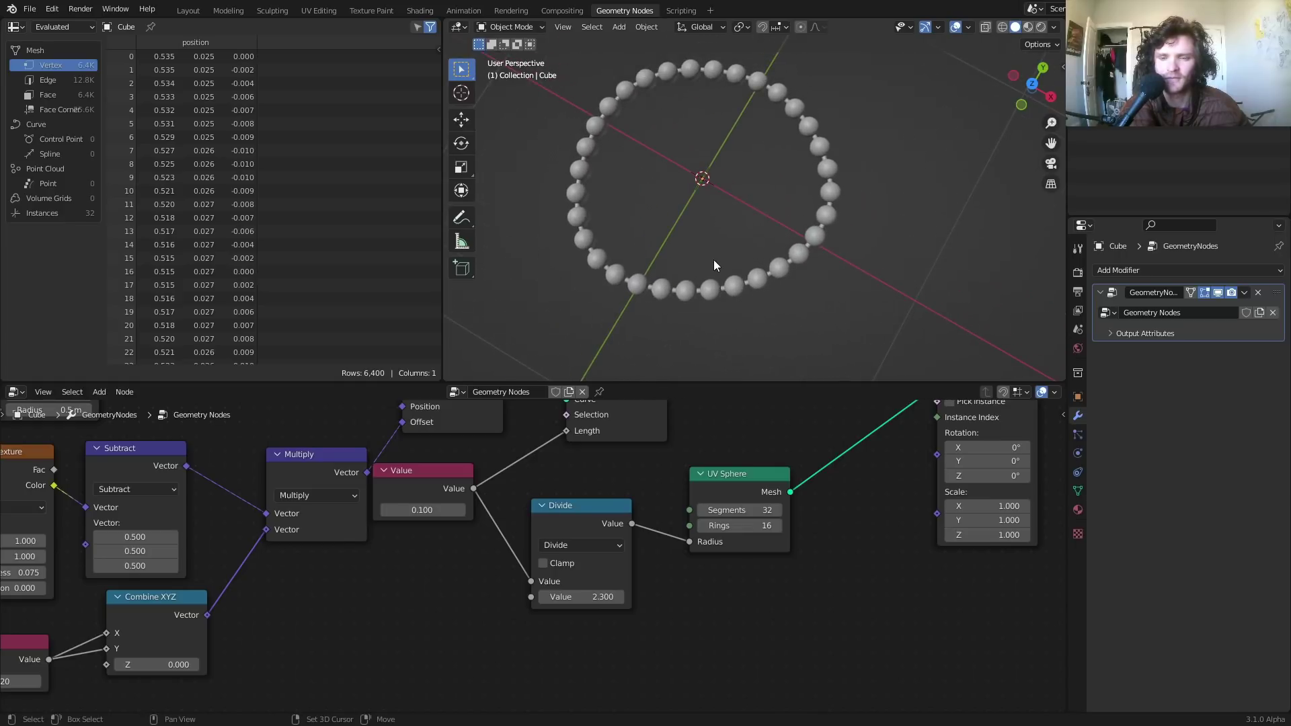
{"action": "key", "text": "ctrl+s"}
{"action": "middle_click_drag", "start_coordinate": [711, 260], "coordinate": [712, 281], "text": "shift"}
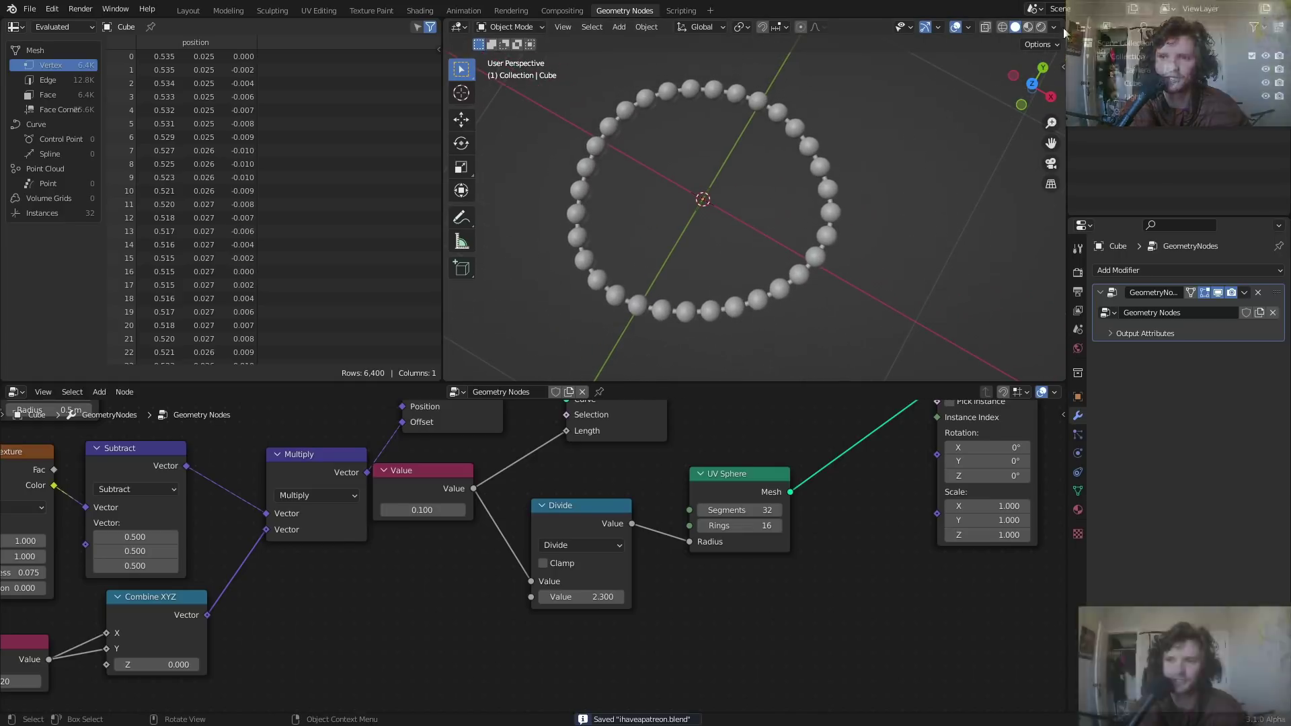
Show the viewport in rendered shading and set the render engine to Cycles on GPU Compute
{"action": "left_click", "coordinate": [1041, 27]}
{"action": "left_click", "coordinate": [1078, 272]}
{"action": "left_click", "coordinate": [1182, 271]}
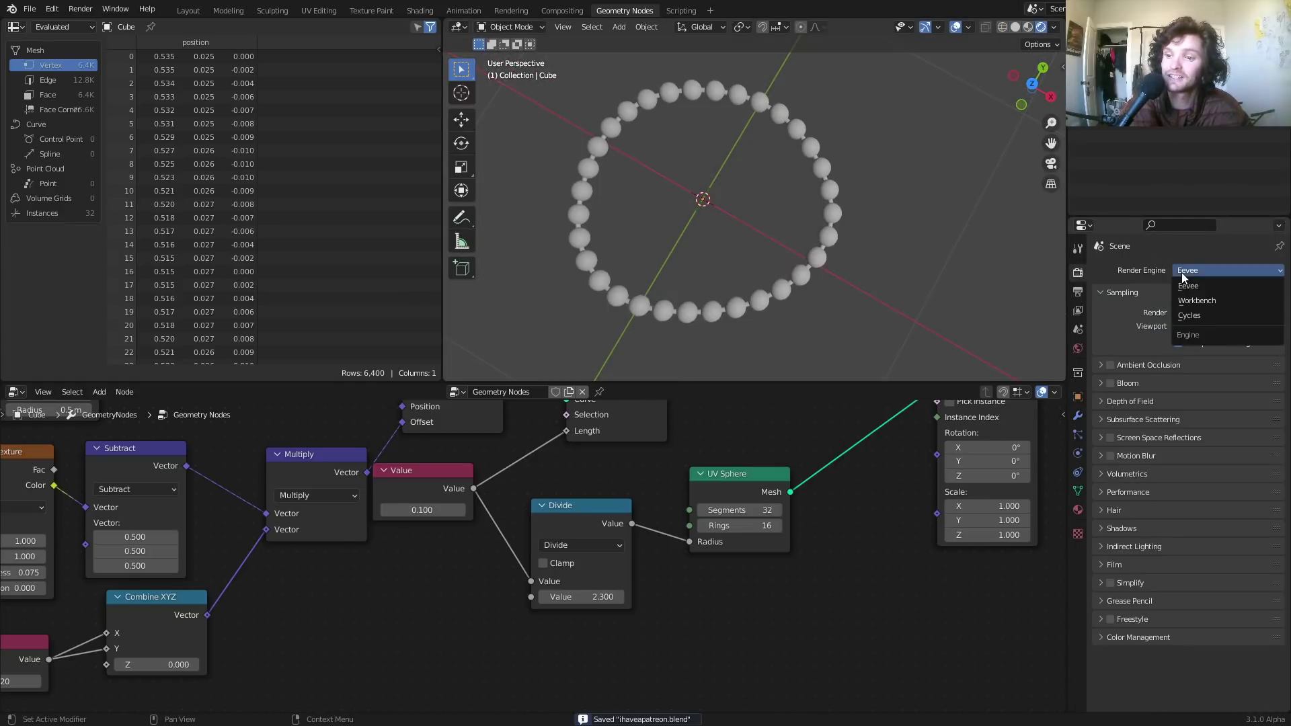
{"action": "left_click", "coordinate": [1202, 316]}
{"action": "left_click", "coordinate": [1197, 304]}
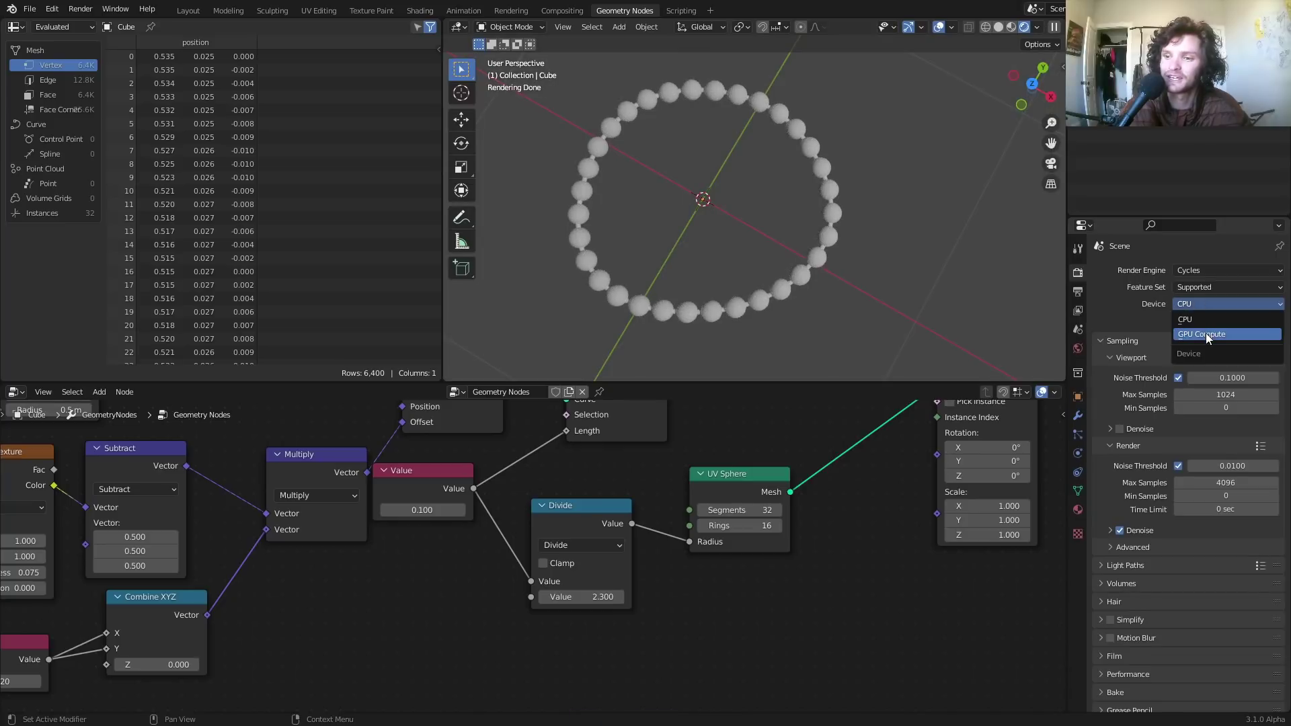
{"action": "left_click", "coordinate": [1205, 335]}
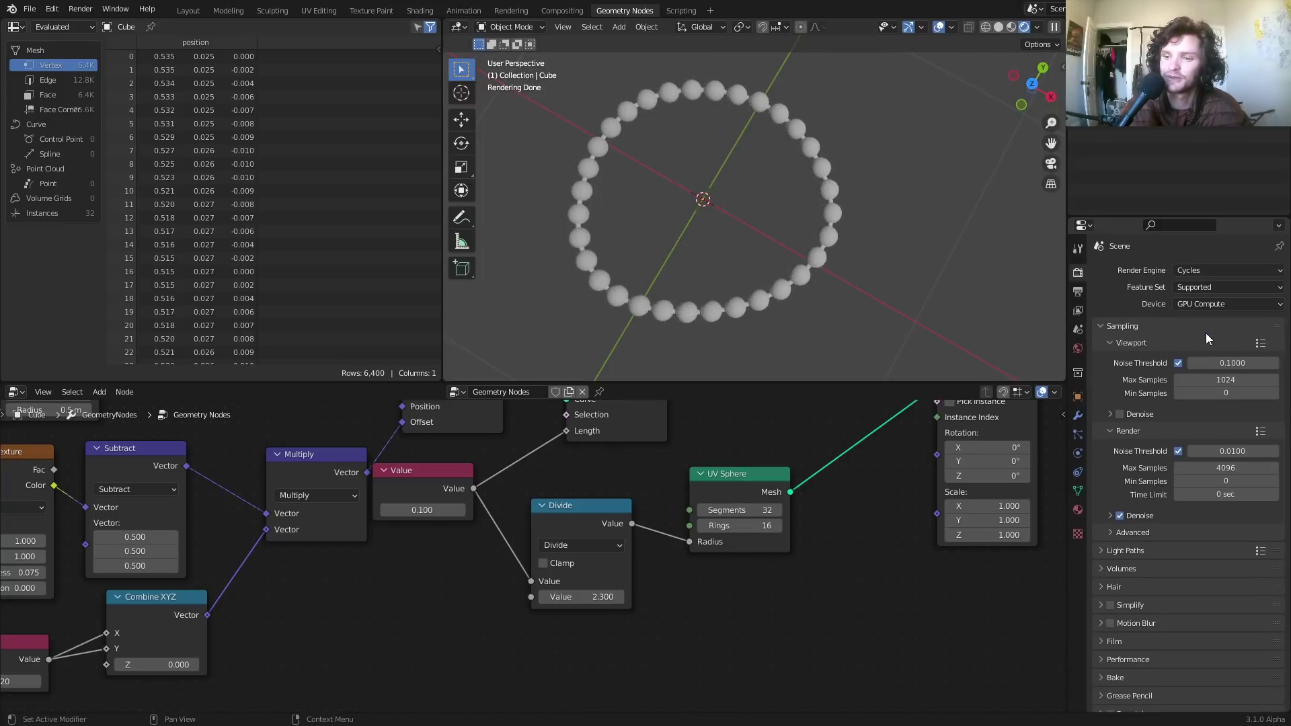
Use an Environment Texture as the world color and load leadenhall_market_2k.hdr from the HDRIs folder
{"action": "left_click", "coordinate": [1077, 349]}
{"action": "left_click", "coordinate": [1174, 355]}
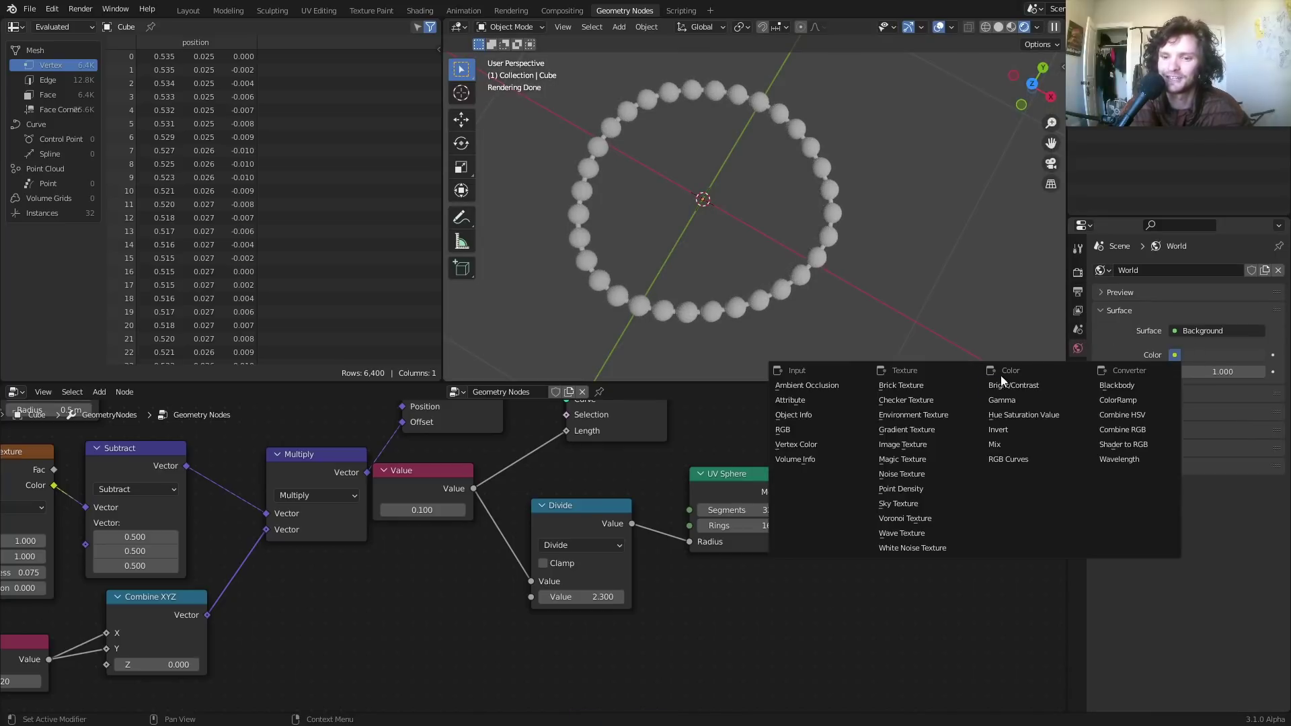
{"action": "left_click", "coordinate": [924, 417]}
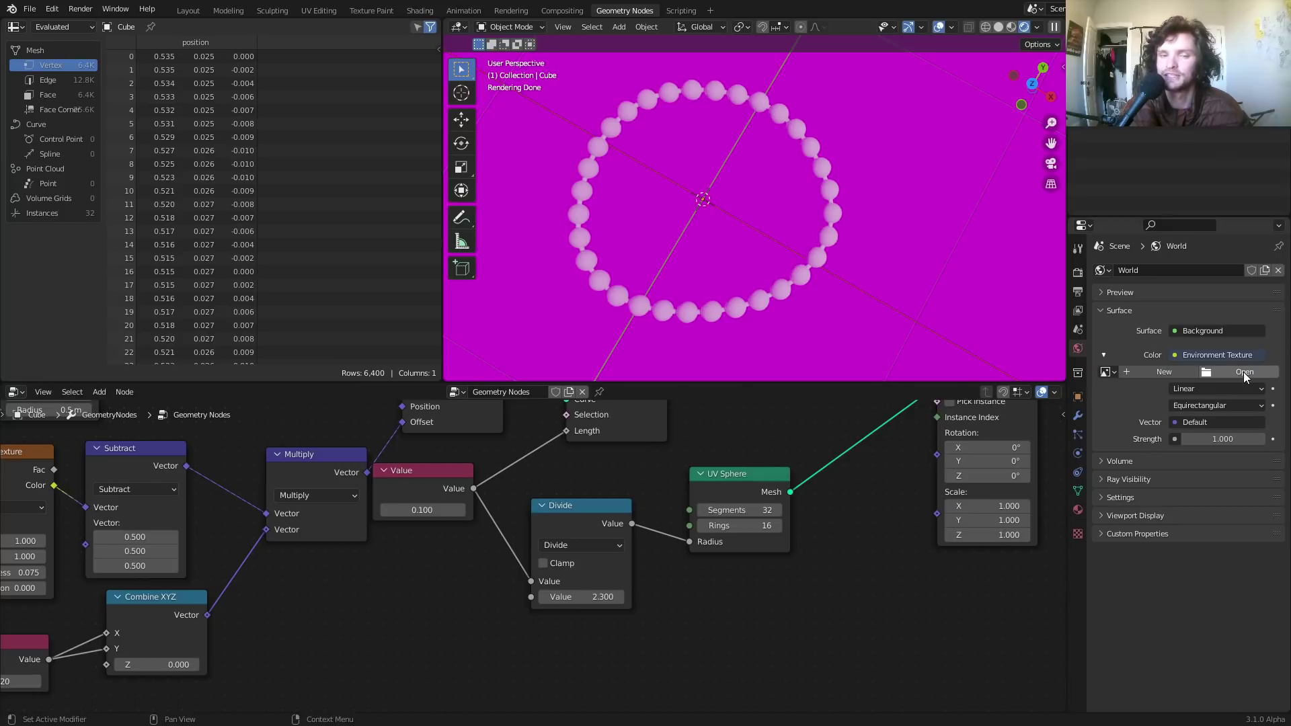
{"action": "left_click", "coordinate": [1244, 373]}
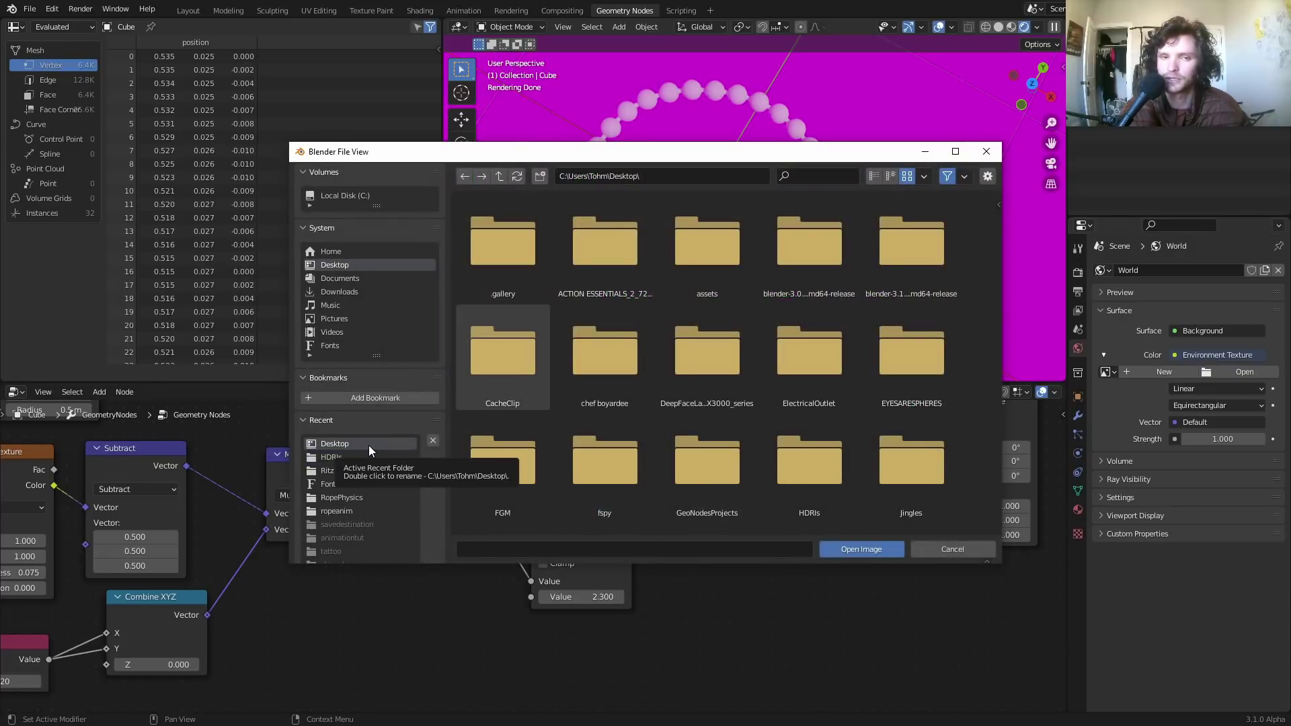
{"action": "left_click", "coordinate": [356, 456]}
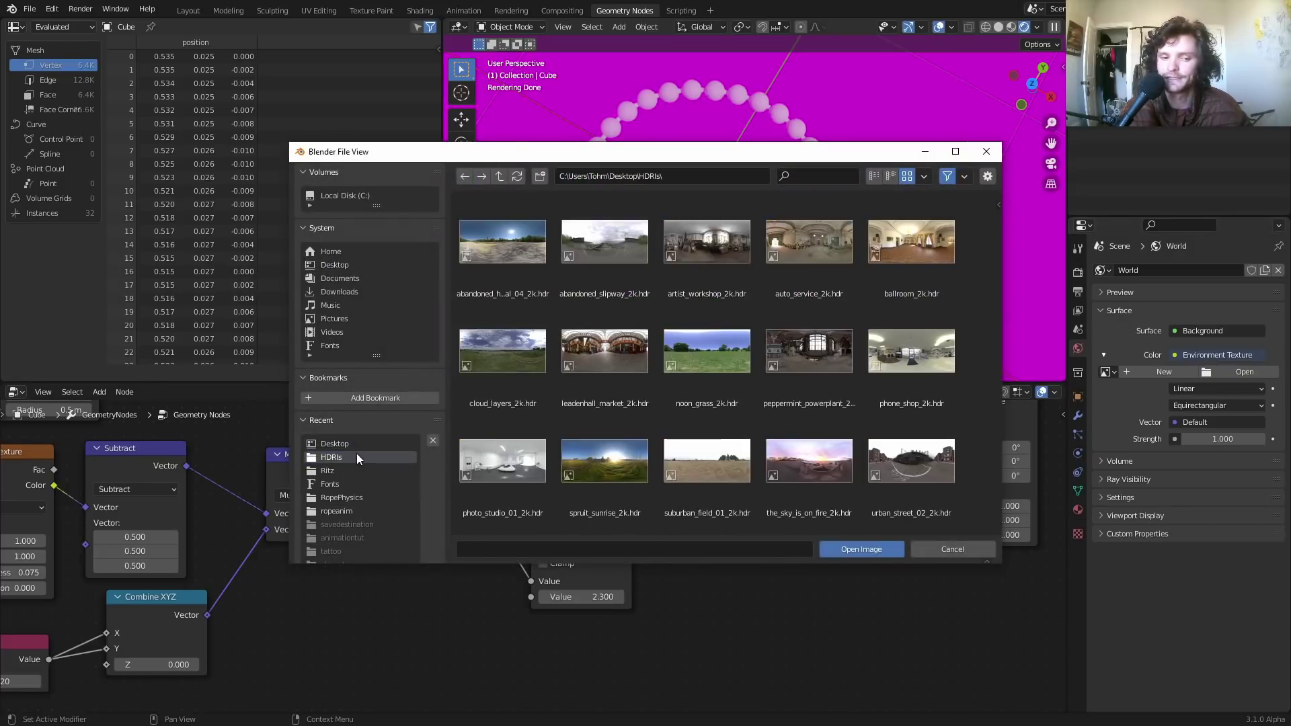
{"action": "double_click", "coordinate": [571, 355]}
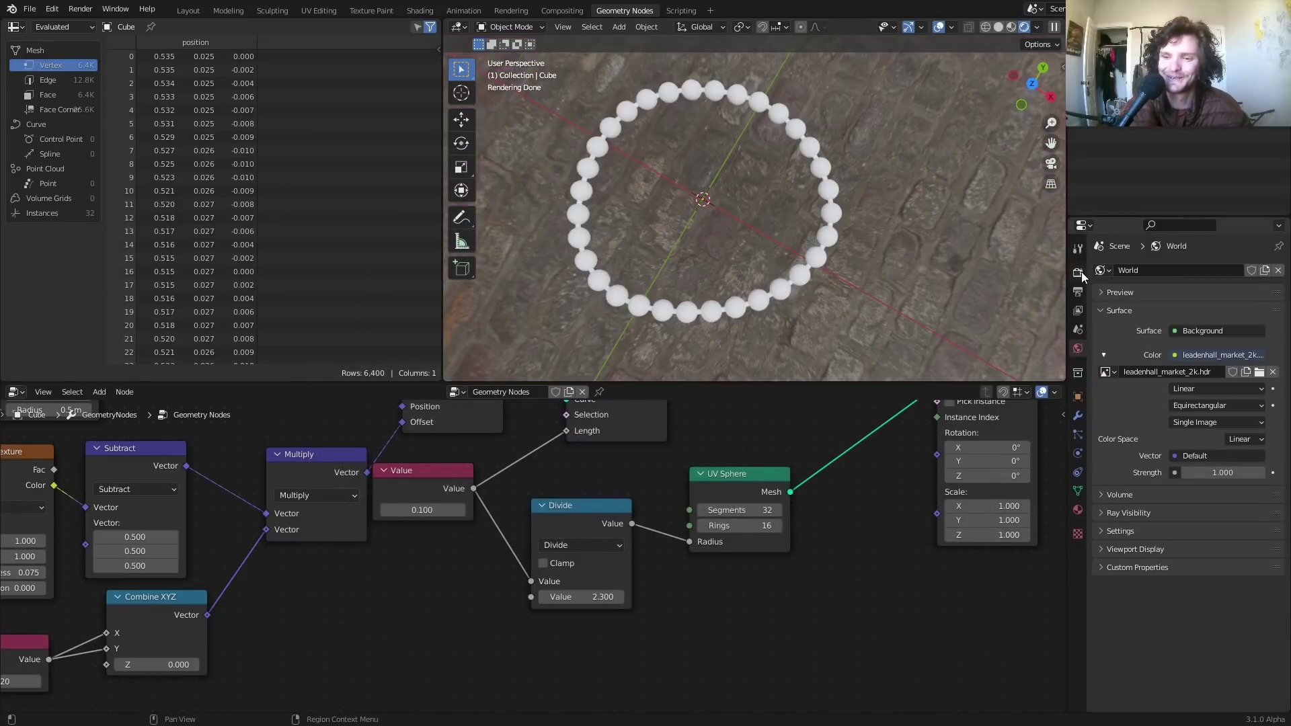
Make the render background transparent in the Film settings
{"action": "left_click", "coordinate": [1078, 271]}
{"action": "left_click", "coordinate": [1124, 640]}
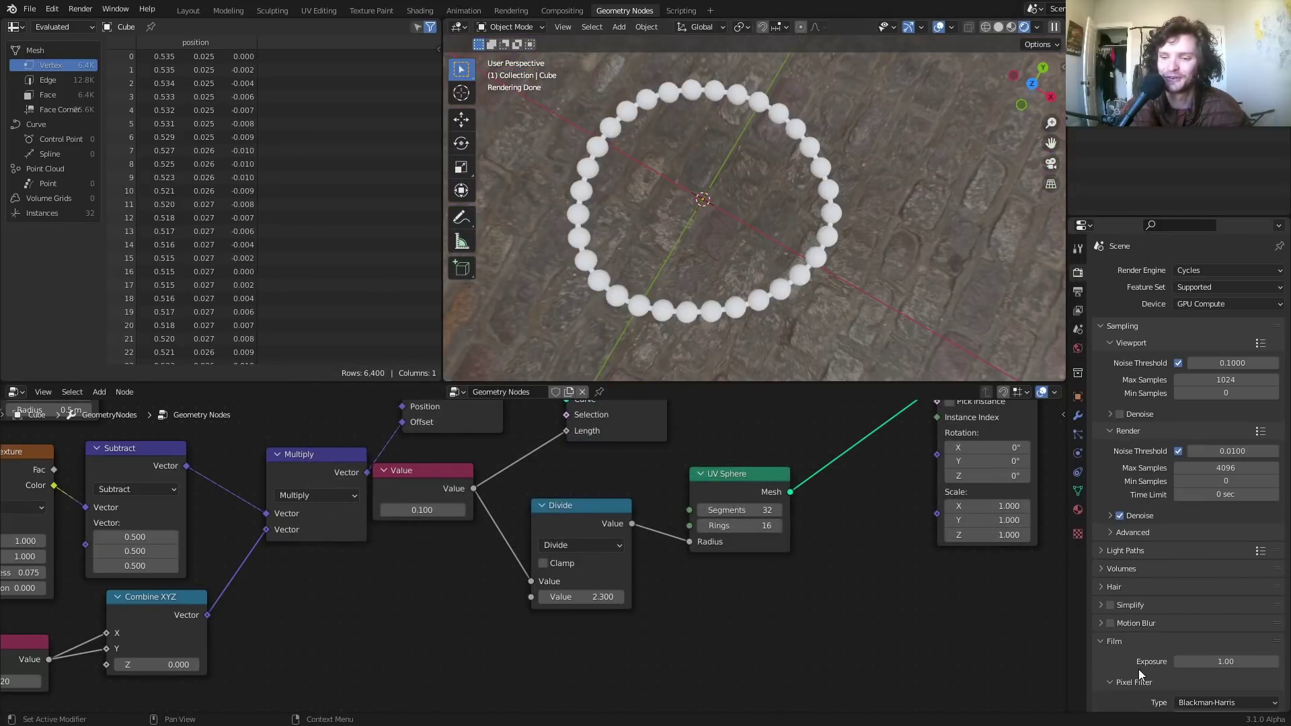
{"action": "scroll", "coordinate": [1139, 669], "scroll_direction": "down", "scroll_amount": 3}
{"action": "left_click", "coordinate": [1121, 659]}
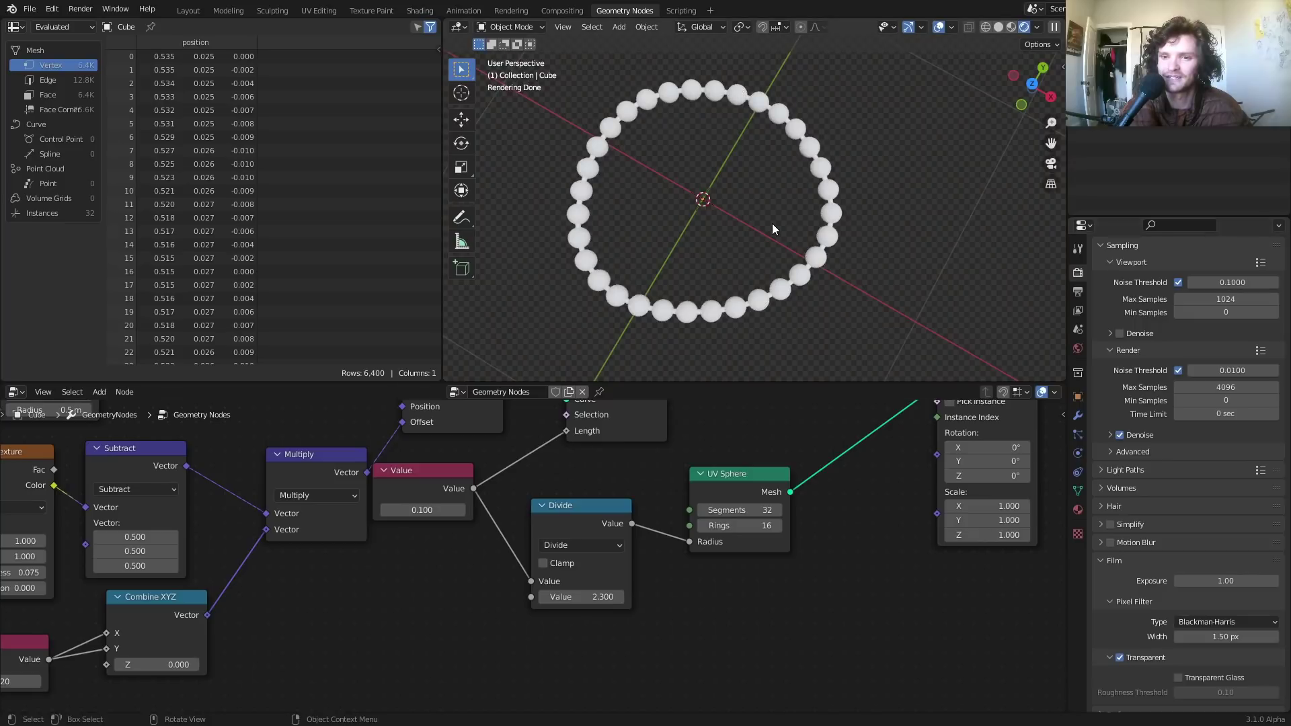
Delete the default light from the scene and select the bracelet object again
{"action": "middle_click_drag", "start_coordinate": [772, 223], "coordinate": [795, 166]}
{"action": "left_click", "coordinate": [1131, 96]}
{"action": "key", "text": "x"}
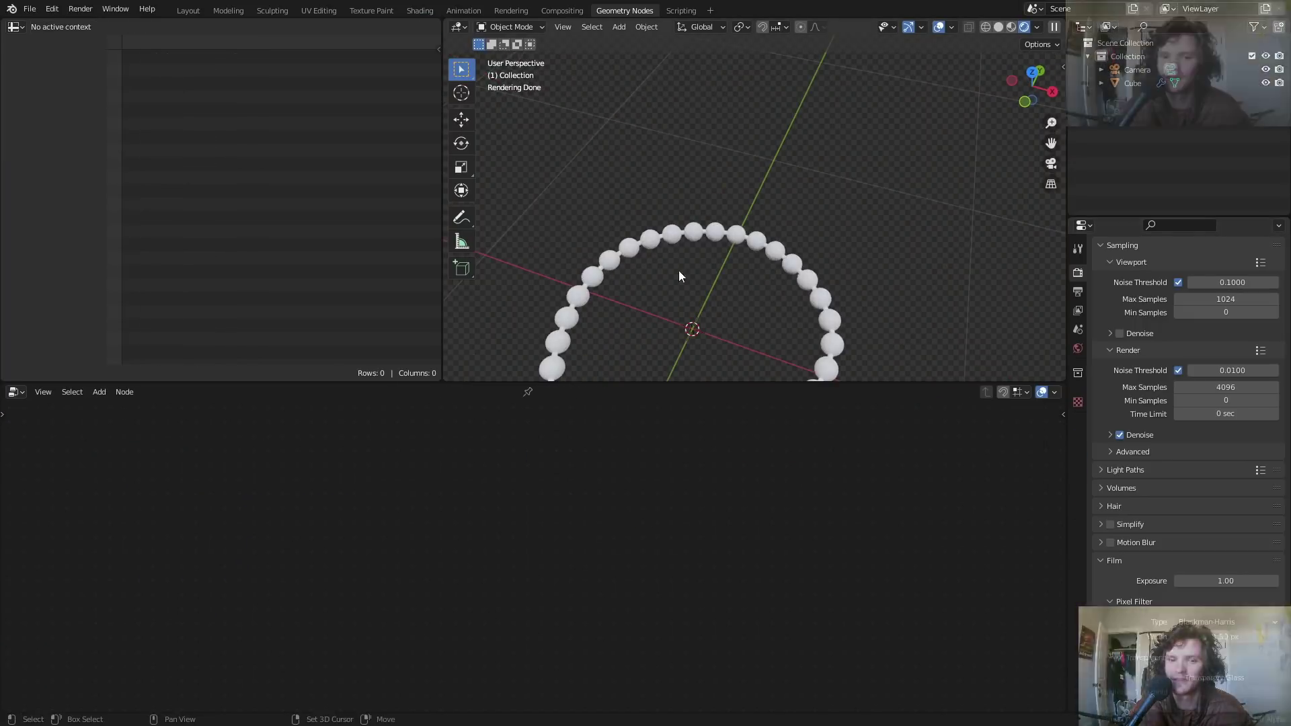
{"action": "middle_click_drag", "start_coordinate": [679, 270], "coordinate": [688, 200], "text": "shift"}
{"action": "left_click", "coordinate": [790, 328]}
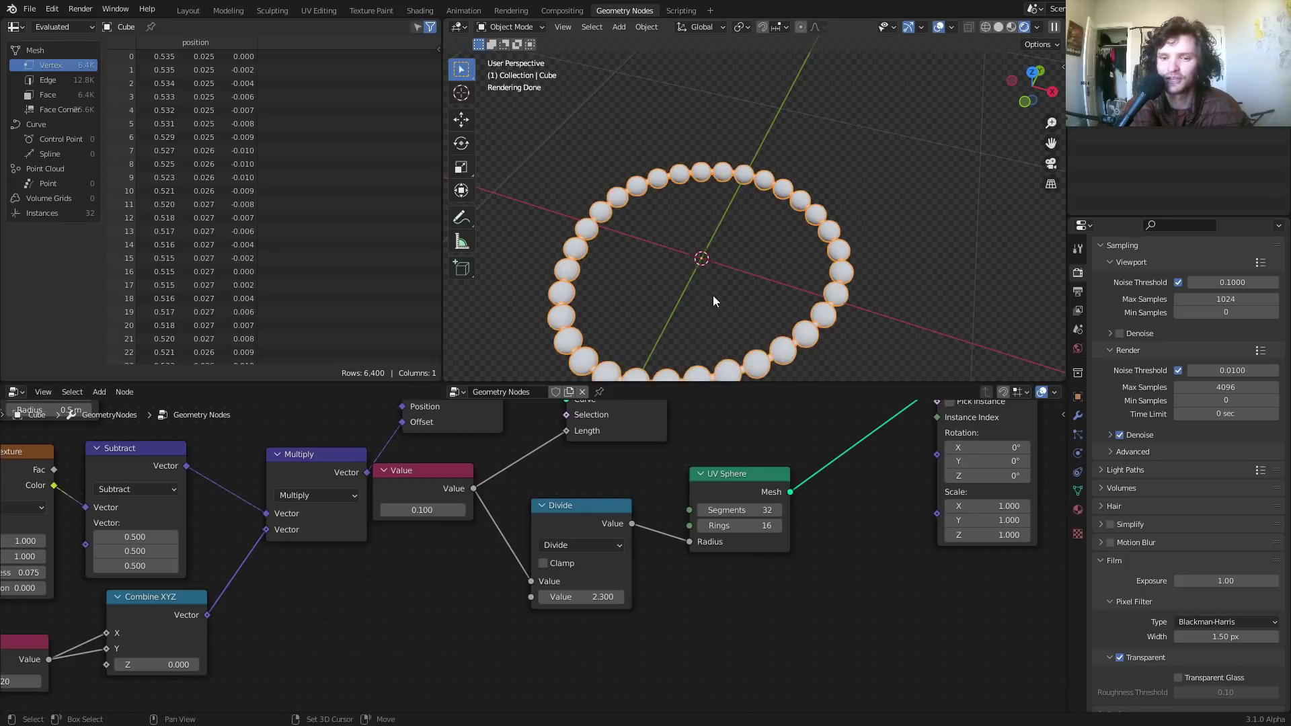
Add a Set Material node between the UV Sphere and Instance on Points nodes
{"action": "middle_click_drag", "start_coordinate": [713, 295], "coordinate": [721, 214]}
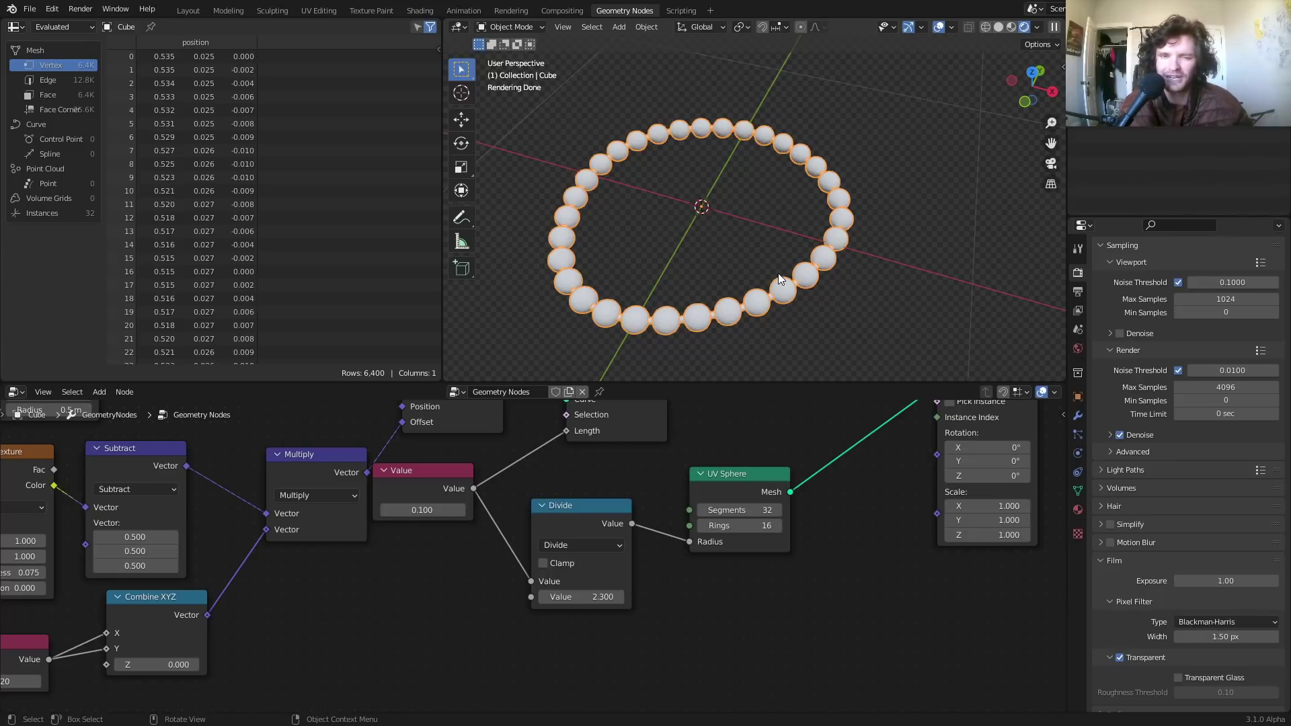
{"action": "scroll", "coordinate": [878, 288], "scroll_direction": "up", "scroll_amount": 5}
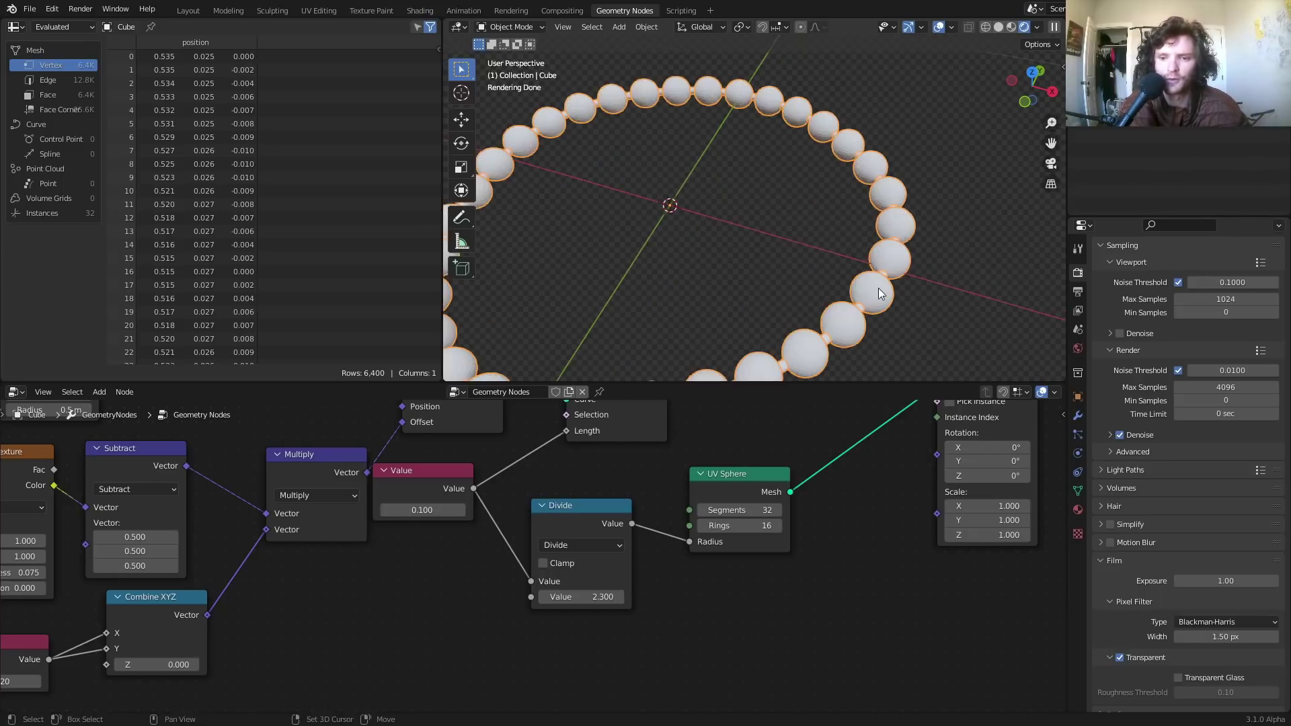
{"action": "scroll", "coordinate": [715, 518], "scroll_direction": "down", "scroll_amount": 3}
{"action": "scroll", "coordinate": [715, 517], "scroll_direction": "down", "scroll_amount": 1}
{"action": "scroll", "coordinate": [605, 507], "scroll_direction": "up", "scroll_amount": 3}
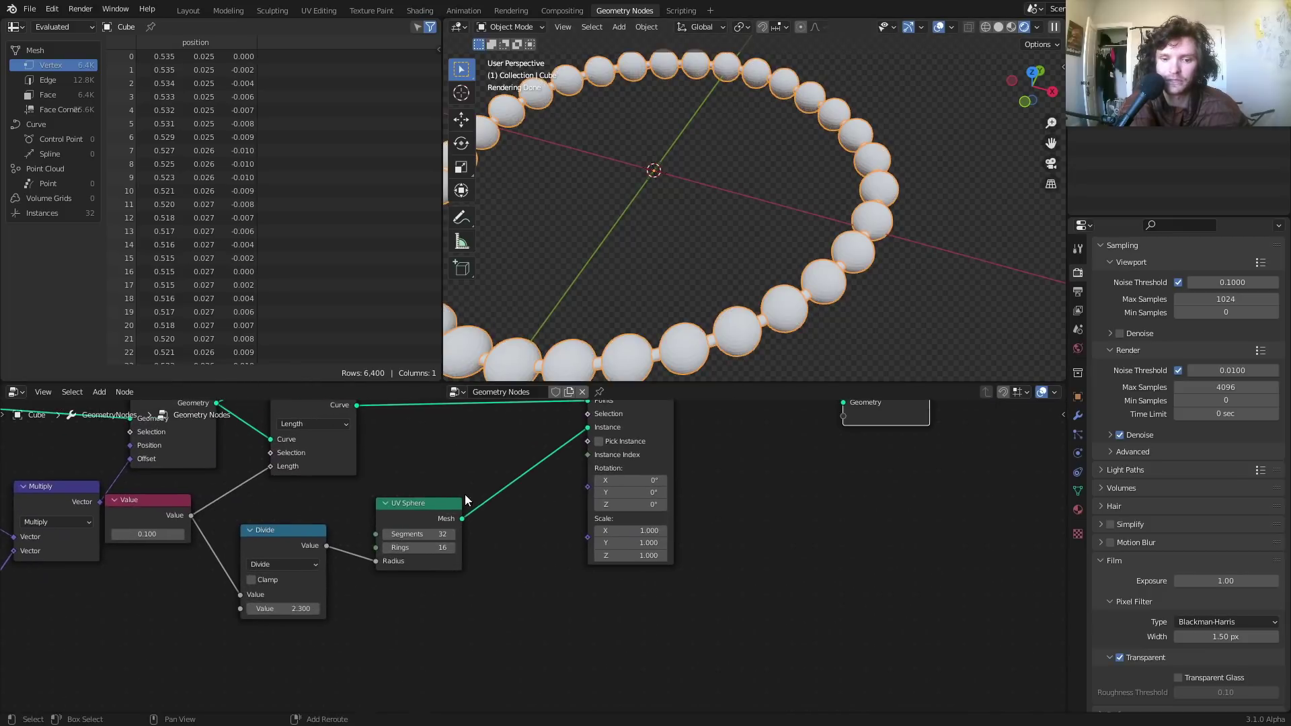
{"action": "key", "text": "shift+a"}
{"action": "type", "text": "set"}
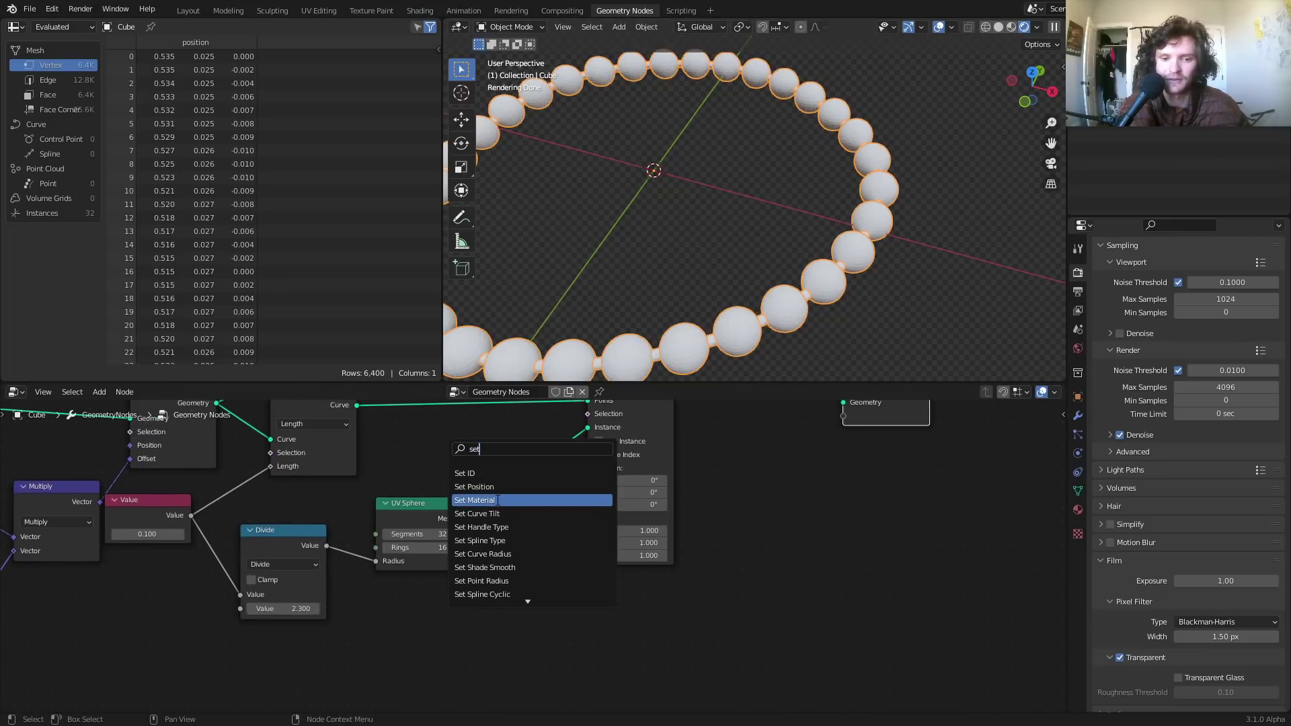
{"action": "left_click", "coordinate": [497, 499]}
{"action": "left_click", "coordinate": [533, 504]}
Duplicate the Set Material node and insert the copy between Curve to Mesh and Join Geometry
{"action": "middle_click_drag", "start_coordinate": [556, 454], "coordinate": [528, 592]}
{"action": "key", "text": "shift+d"}
{"action": "left_click", "coordinate": [550, 409]}
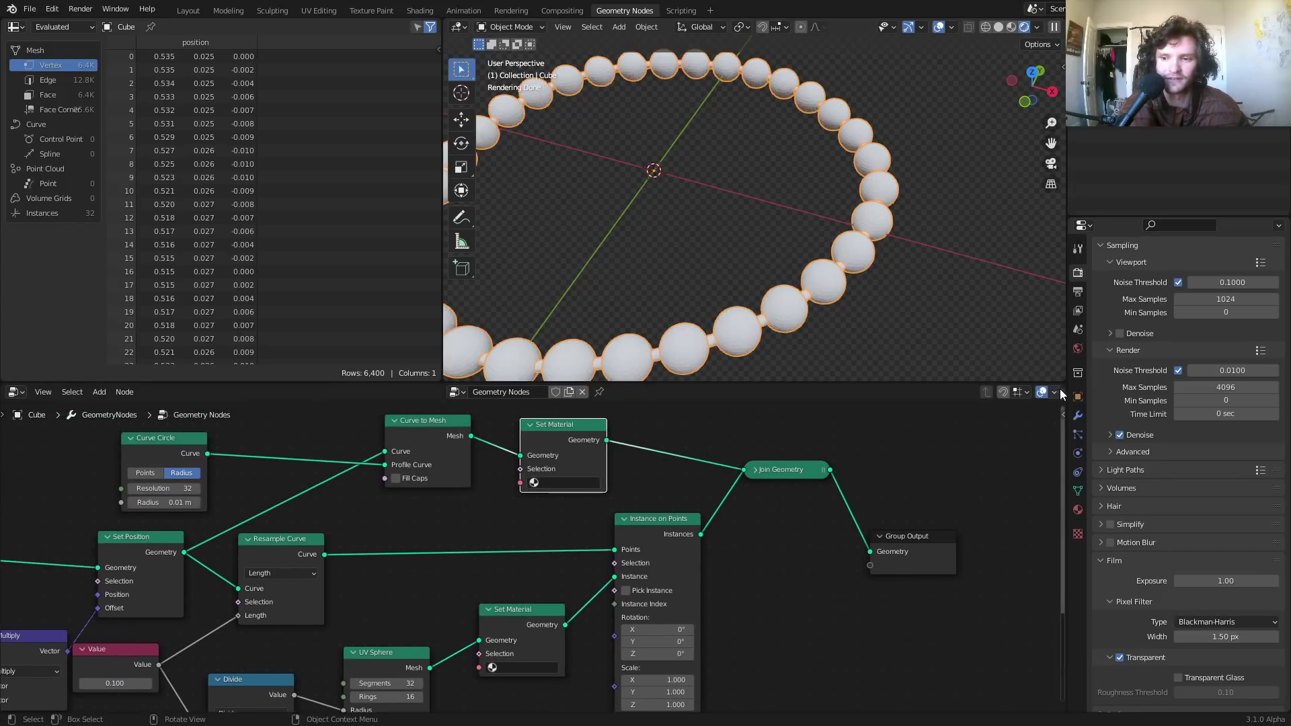
Split the geometry node area in two and turn the new area into a Shader Editor
{"action": "left_click_drag", "start_coordinate": [1063, 390], "coordinate": [644, 403]}
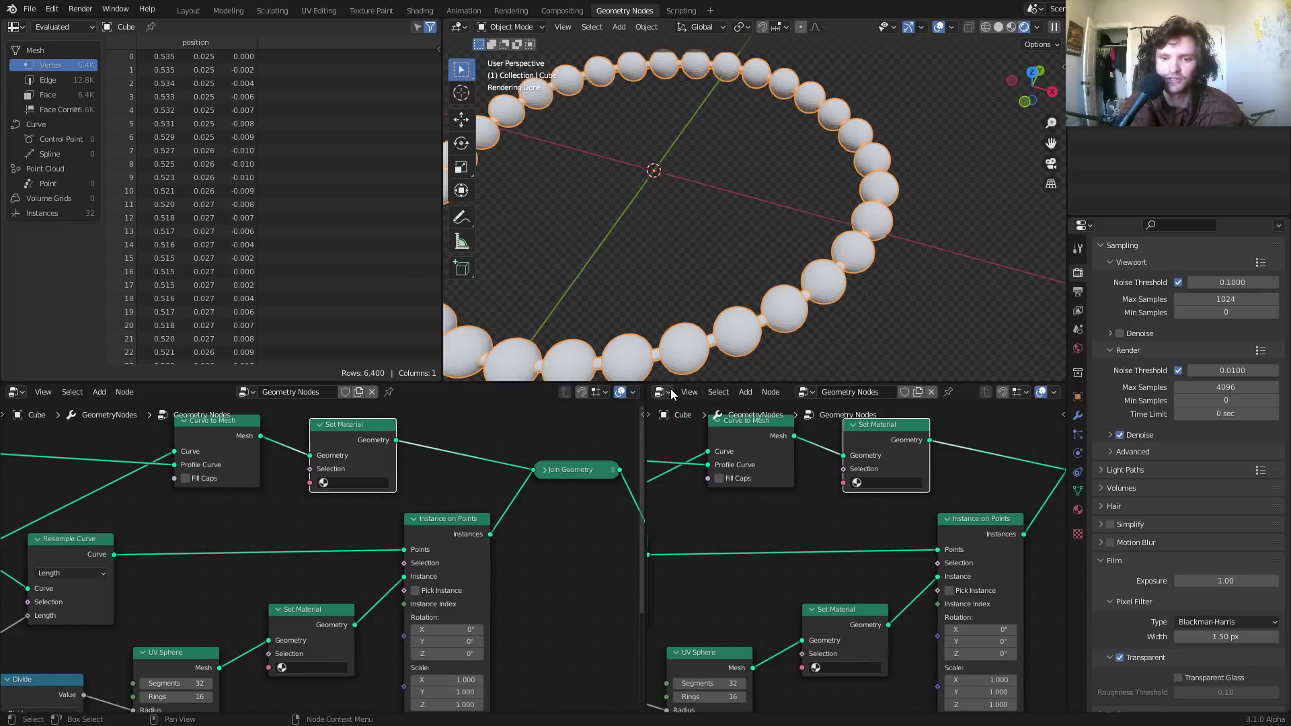
{"action": "left_click", "coordinate": [663, 392]}
{"action": "left_click", "coordinate": [707, 518]}
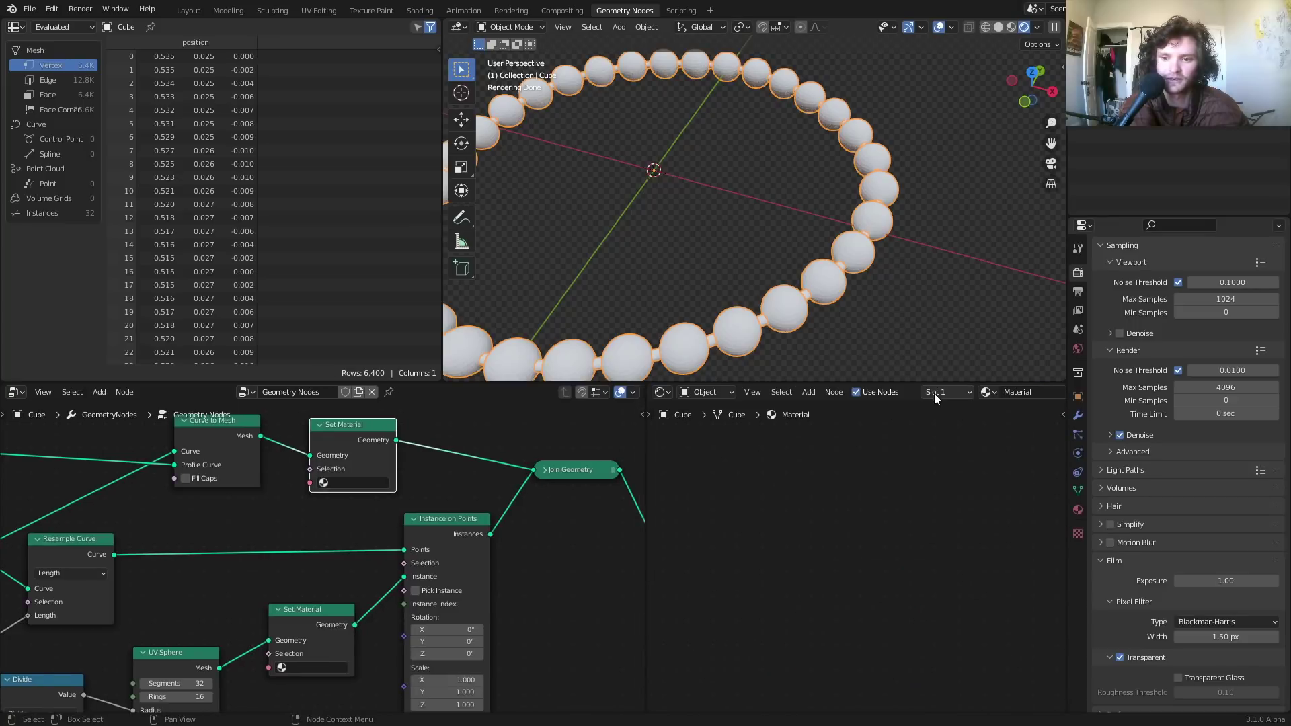
Rename the object's existing material to "sphere"
{"action": "left_click", "coordinate": [1022, 392]}
{"action": "type", "text": "spher"}
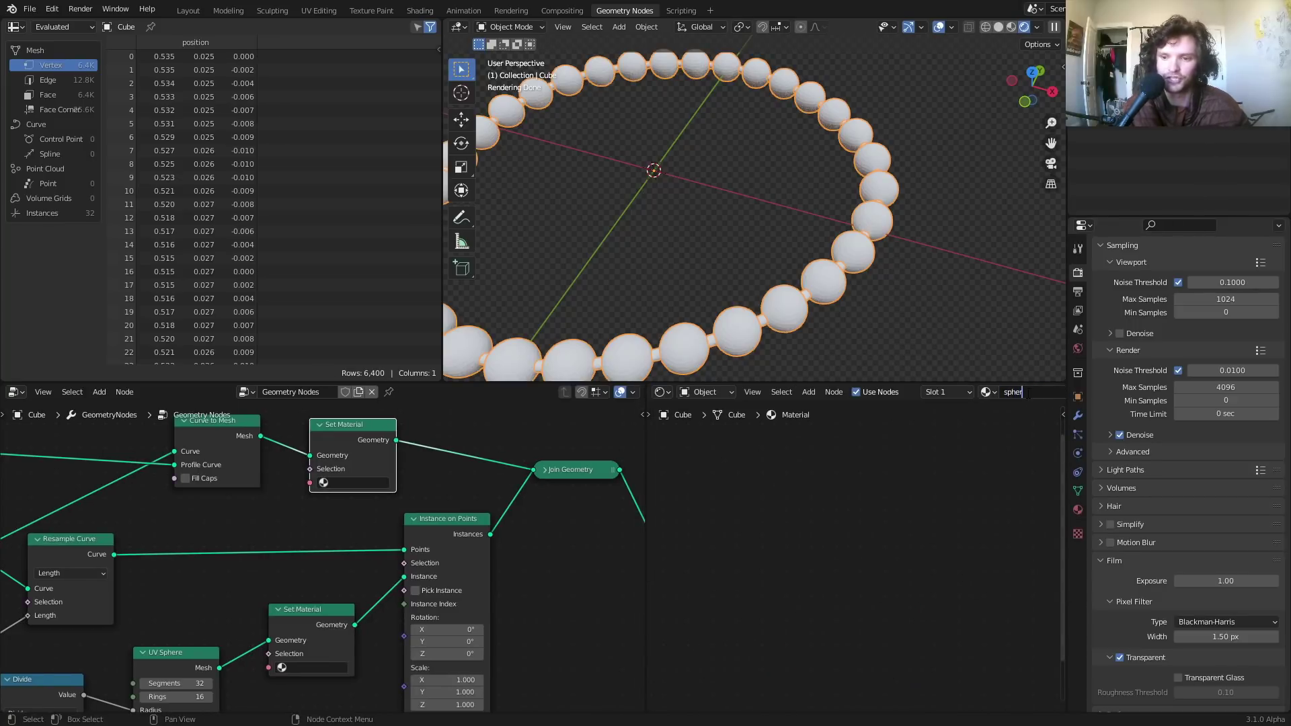
{"action": "type", "text": "e"}
{"action": "key", "text": "Return"}
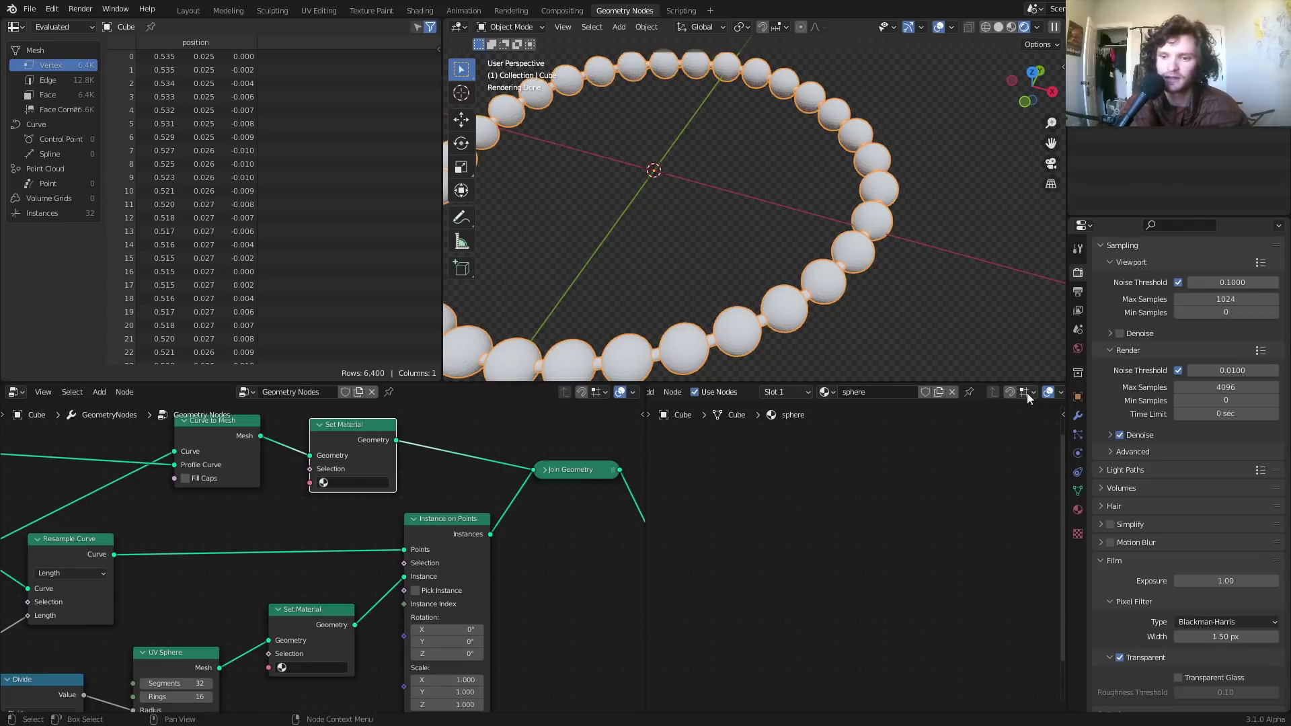
Make a copy of the sphere material and name it "band"
{"action": "left_click", "coordinate": [939, 392]}
{"action": "left_click", "coordinate": [894, 388]}
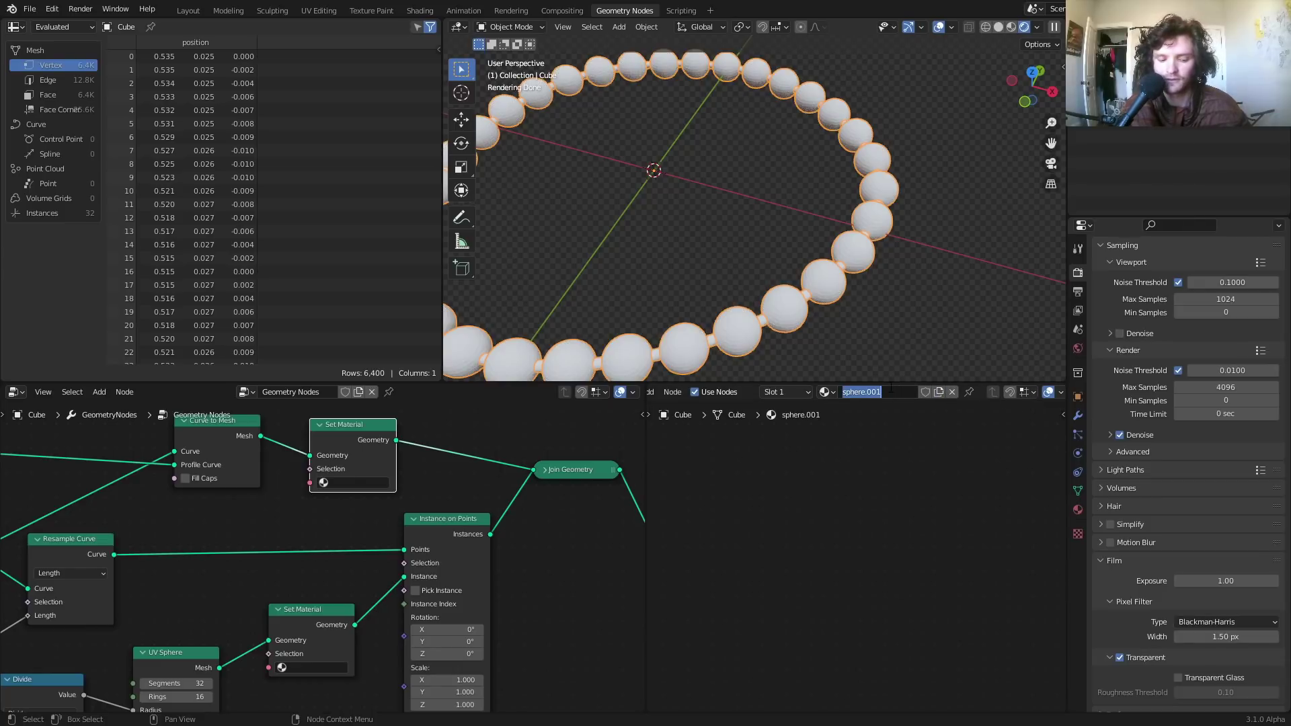
{"action": "type", "text": "bar"}
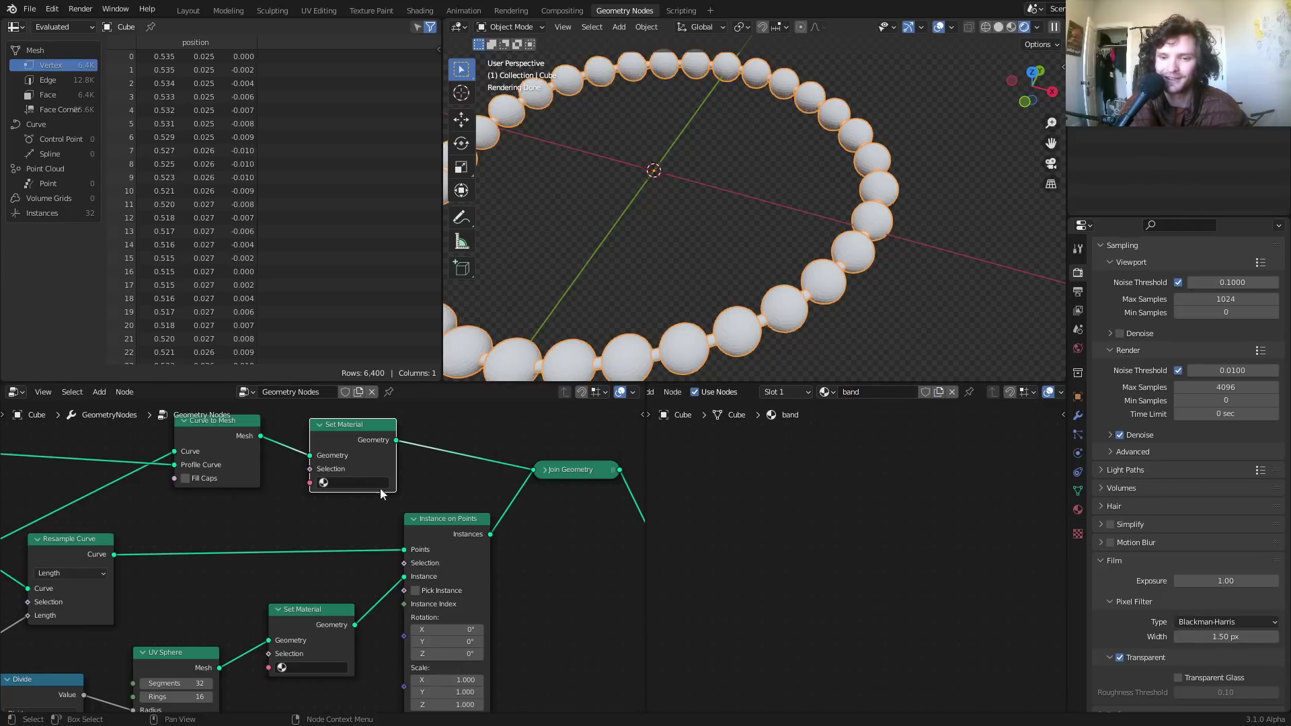
Assign the band material to the Set Material node that follows Curve to Mesh
{"action": "scroll", "coordinate": [281, 485], "scroll_direction": "up", "scroll_amount": 2}
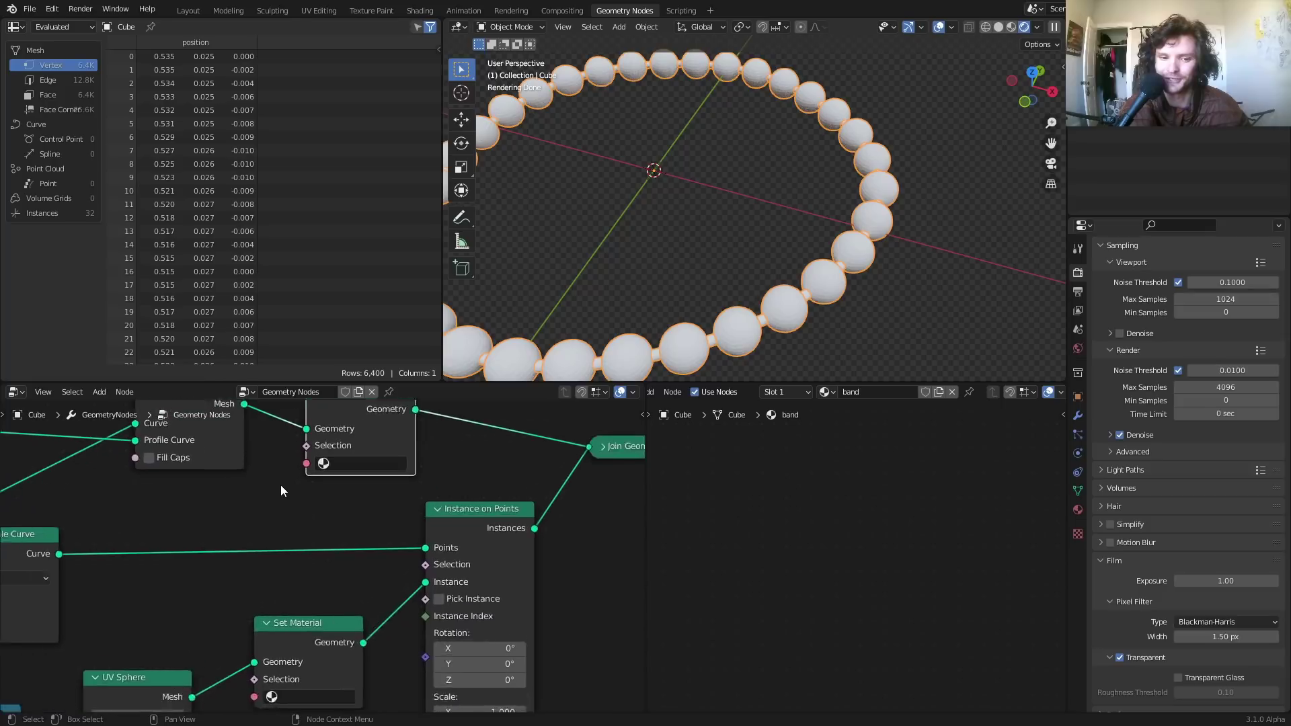
{"action": "left_click", "coordinate": [368, 458]}
{"action": "left_click", "coordinate": [349, 494]}
Assign the sphere material to the Set Material node that follows the UV Sphere
{"action": "scroll", "coordinate": [351, 532], "scroll_direction": "down", "scroll_amount": 5}
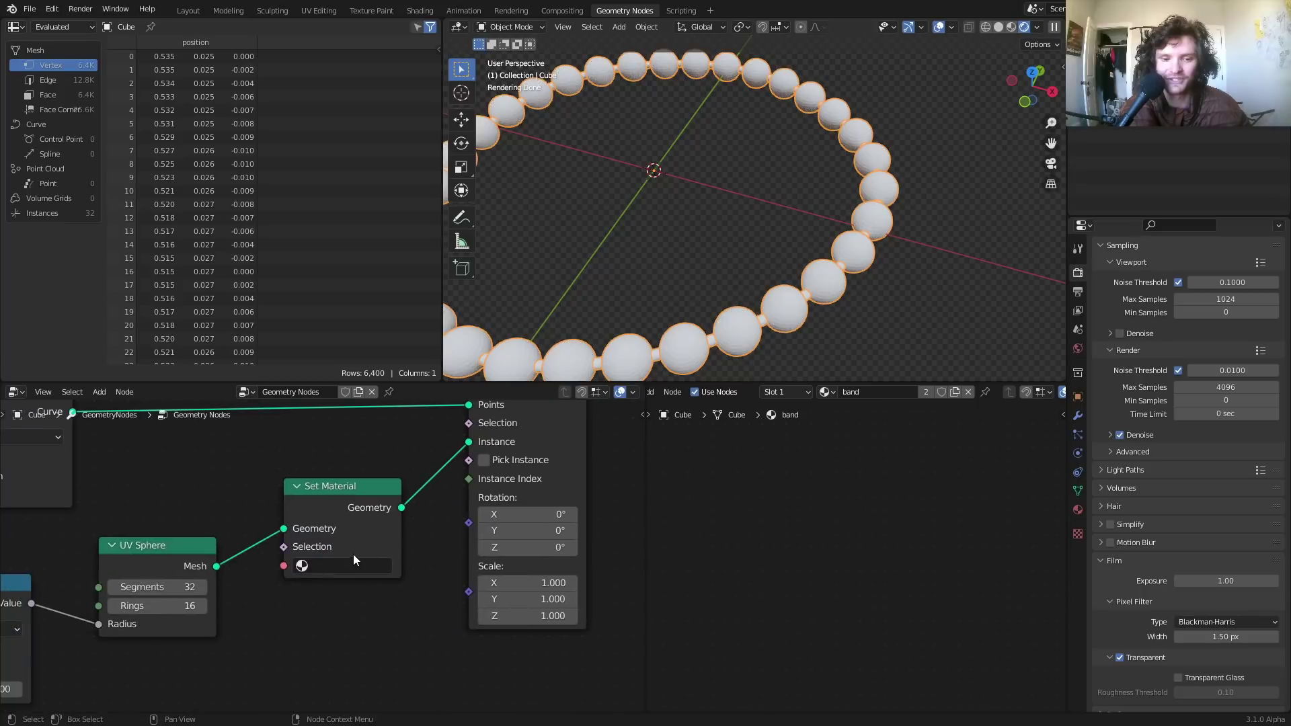
{"action": "left_click", "coordinate": [354, 564]}
{"action": "left_click", "coordinate": [302, 392]}
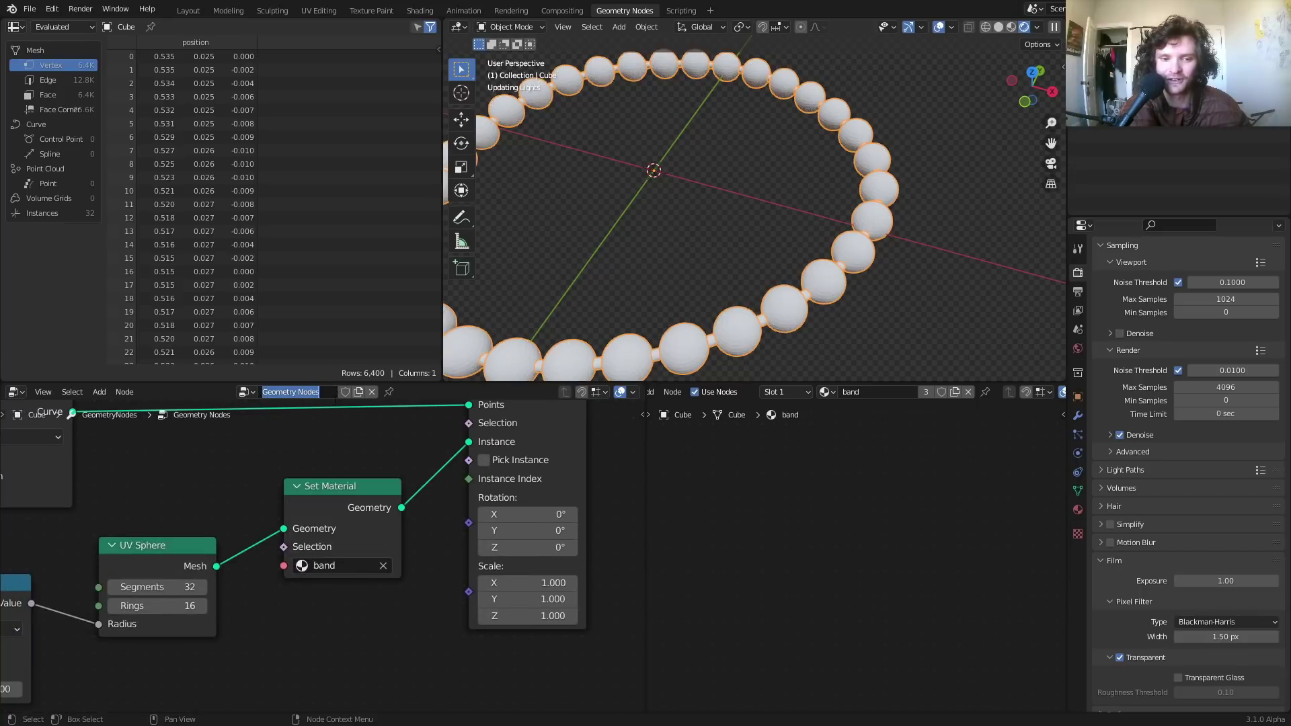
{"action": "left_click", "coordinate": [343, 566]}
{"action": "left_click", "coordinate": [325, 450]}
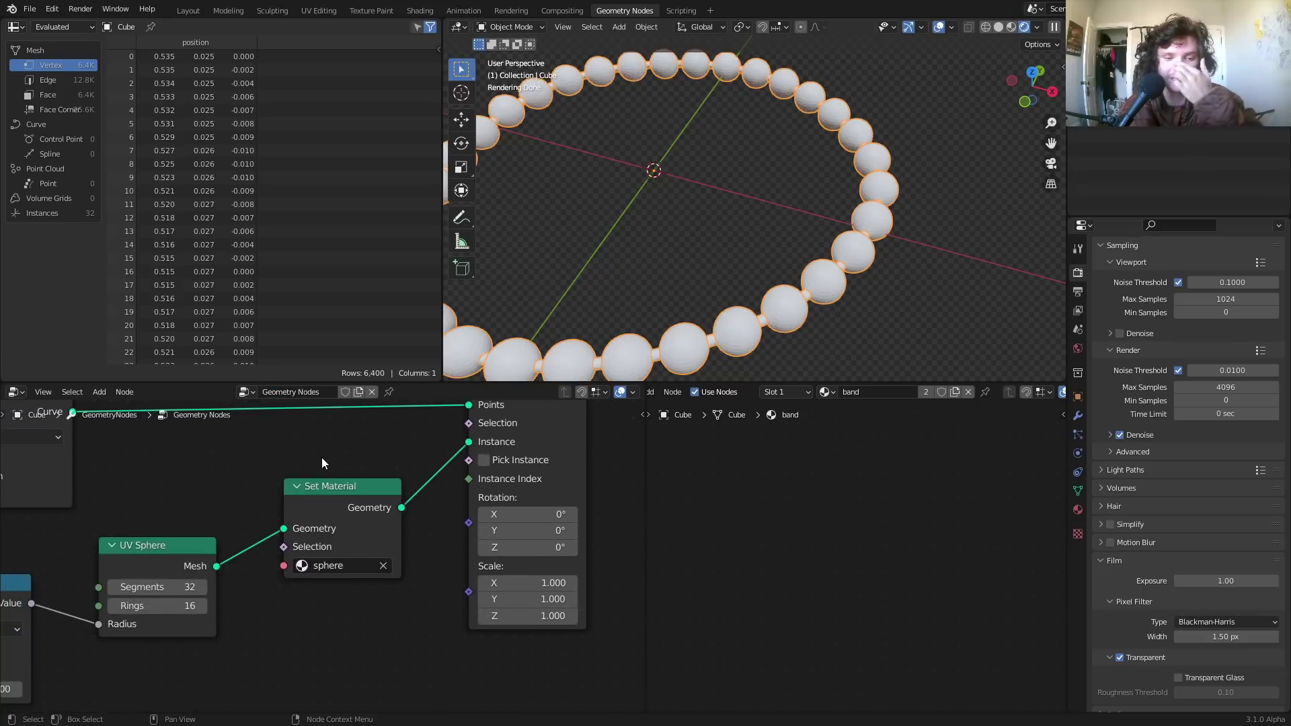
Shift the Curve to Mesh node slightly, and show the sphere material's nodes in the Shader Editor
{"action": "middle_click_drag", "start_coordinate": [412, 493], "coordinate": [250, 583]}
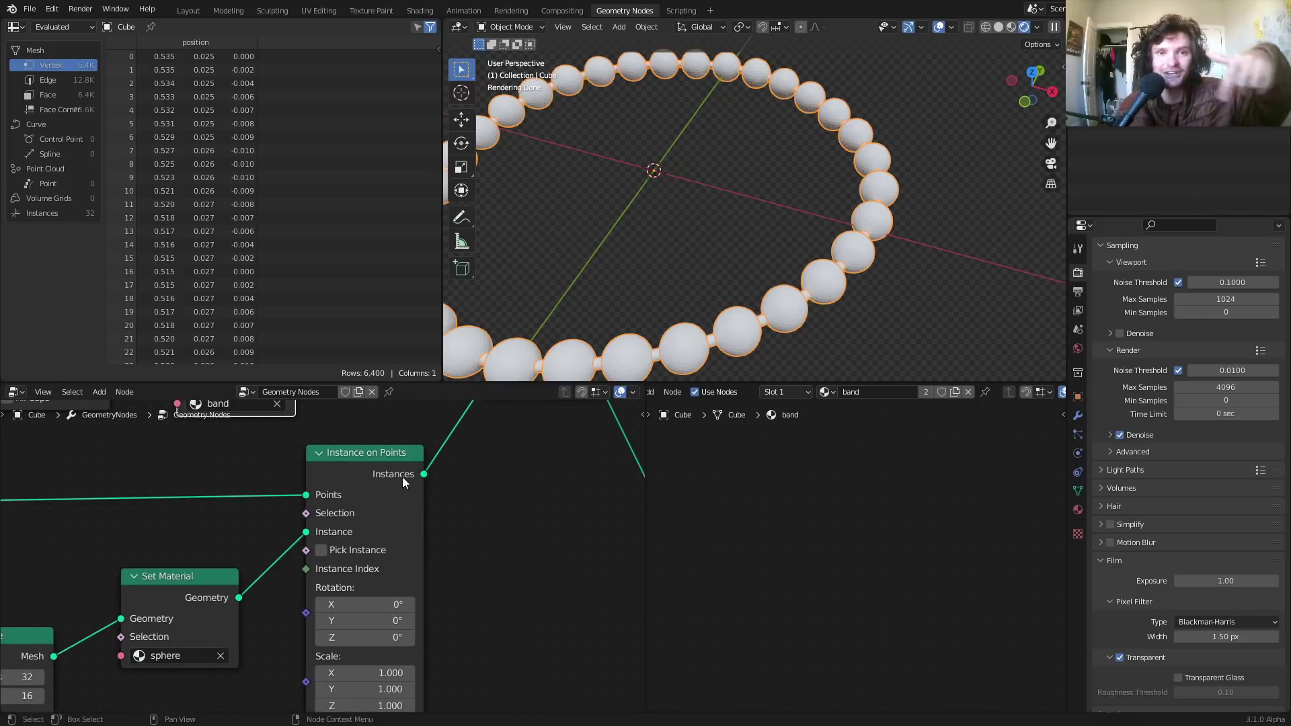
{"action": "scroll", "coordinate": [339, 510], "scroll_direction": "down", "scroll_amount": 5}
{"action": "middle_click_drag", "start_coordinate": [200, 420], "coordinate": [341, 513]}
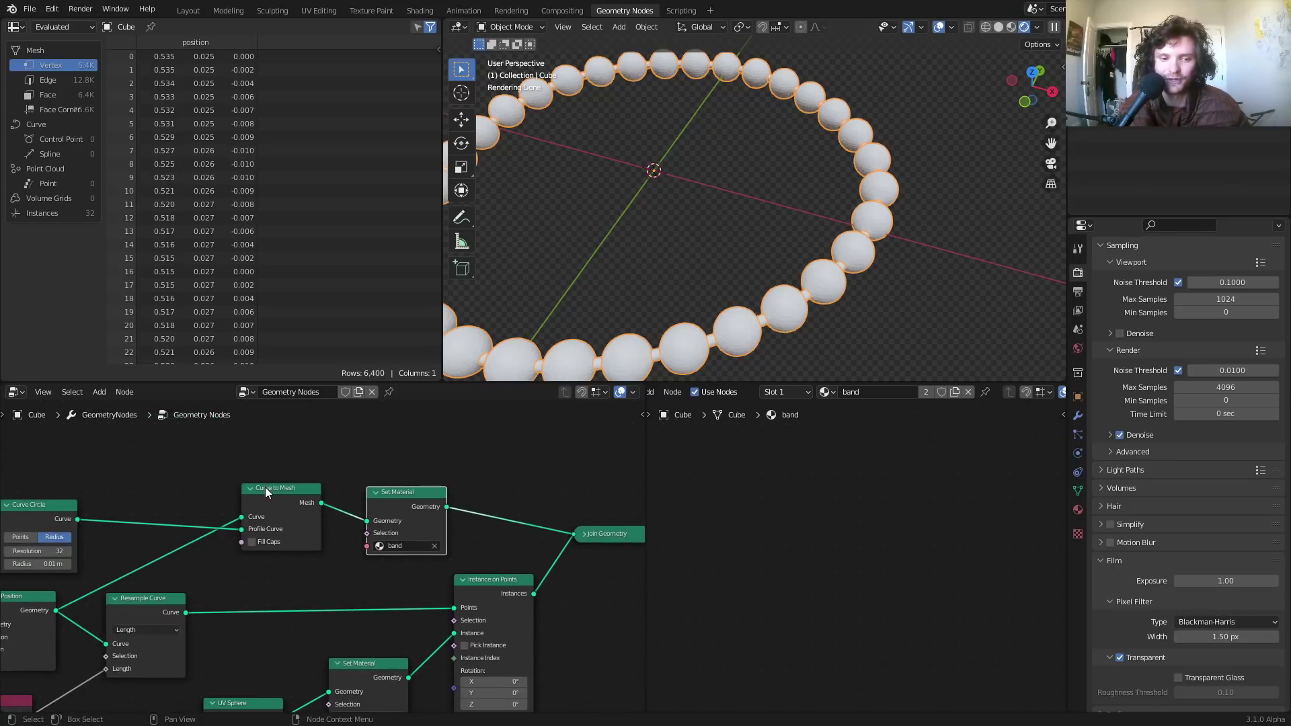
{"action": "left_click_drag", "start_coordinate": [265, 487], "coordinate": [256, 496]}
{"action": "left_click", "coordinate": [827, 394]}
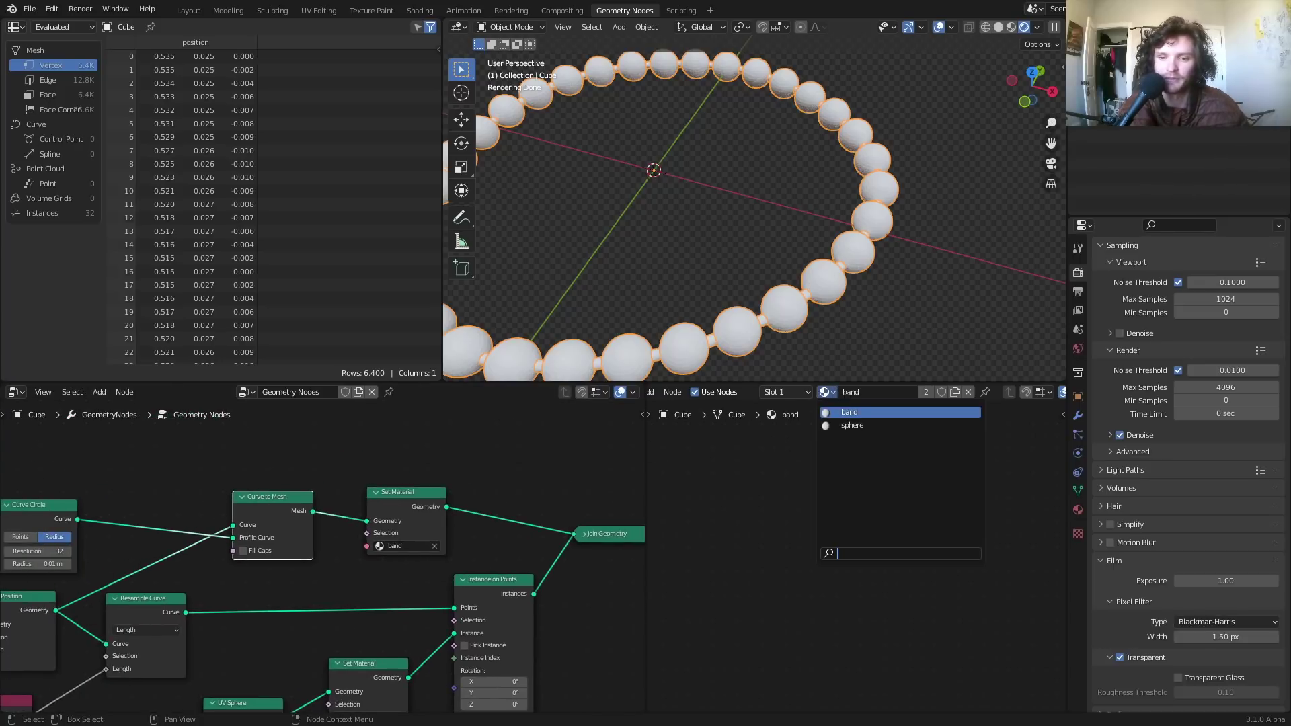
{"action": "left_click", "coordinate": [846, 425]}
{"action": "key", "text": "Home"}
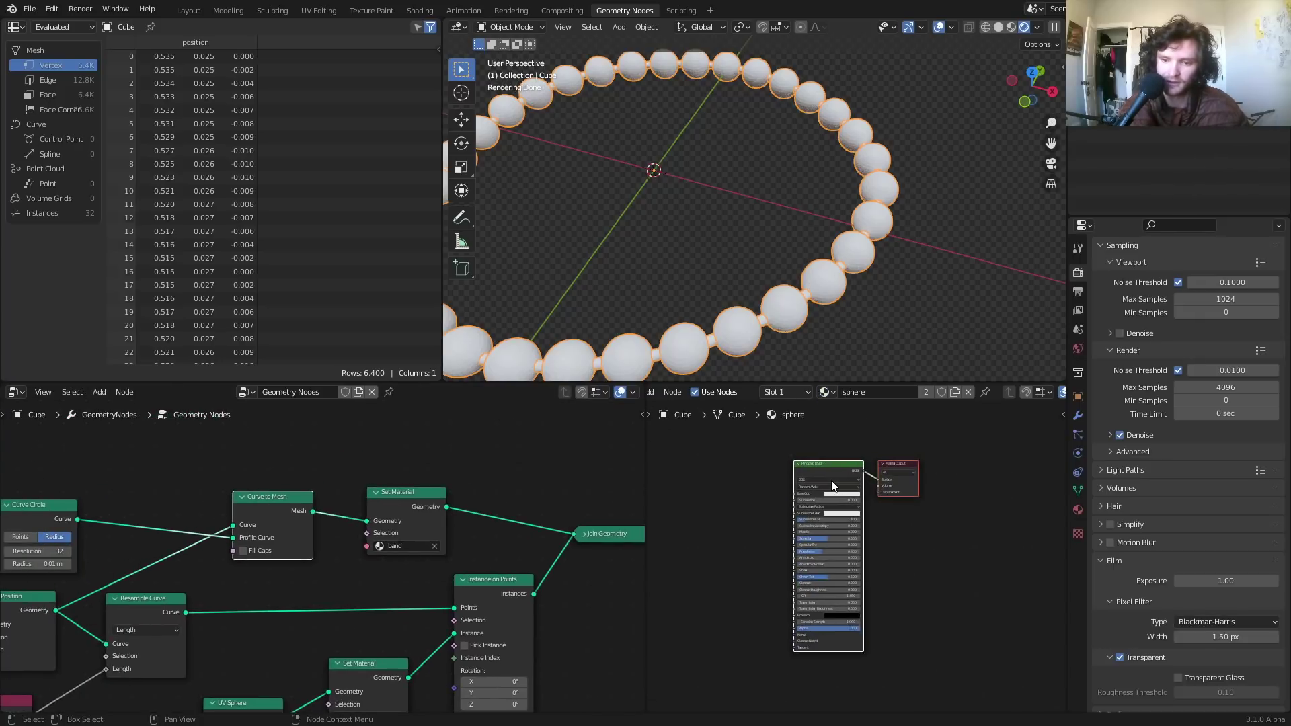
Try a pinkish-red Base Color on the sphere material's Principled BSDF and undo it
{"action": "scroll", "coordinate": [831, 480], "scroll_direction": "up", "scroll_amount": 2}
{"action": "left_click", "coordinate": [834, 449]}
{"action": "left_click", "coordinate": [861, 366]}
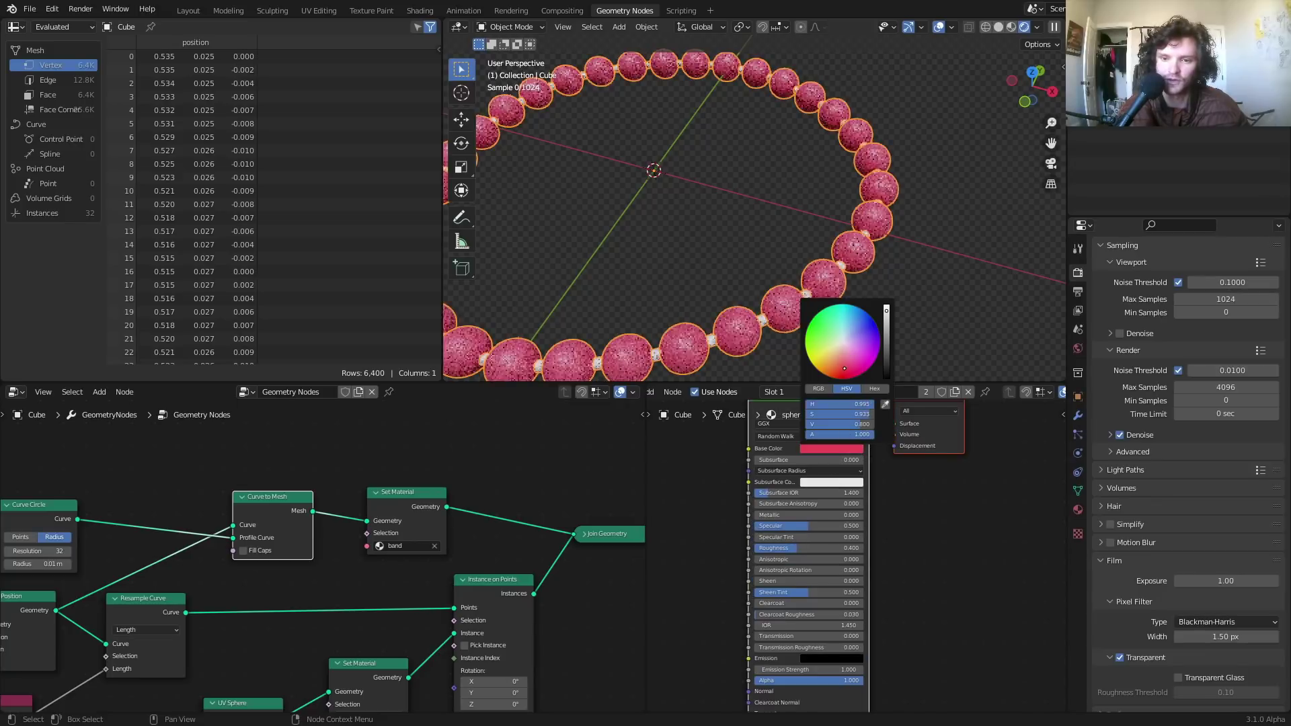
{"action": "key", "text": "ctrl+z"}
Insert a Set Shade Smooth node between the UV Sphere and its Set Material node
{"action": "scroll", "coordinate": [308, 610], "scroll_direction": "up", "scroll_amount": 2}
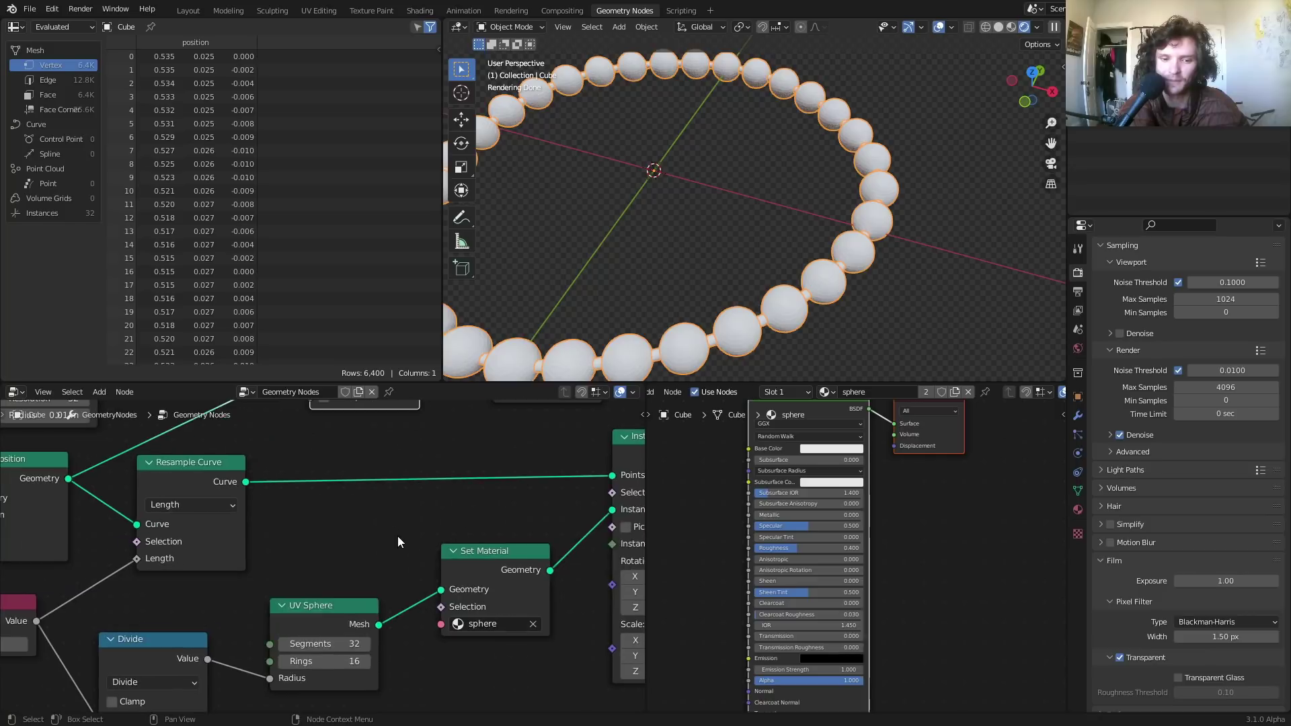
{"action": "key", "text": "shift+a"}
{"action": "left_click", "coordinate": [336, 445]}
{"action": "type", "text": "set sh"}
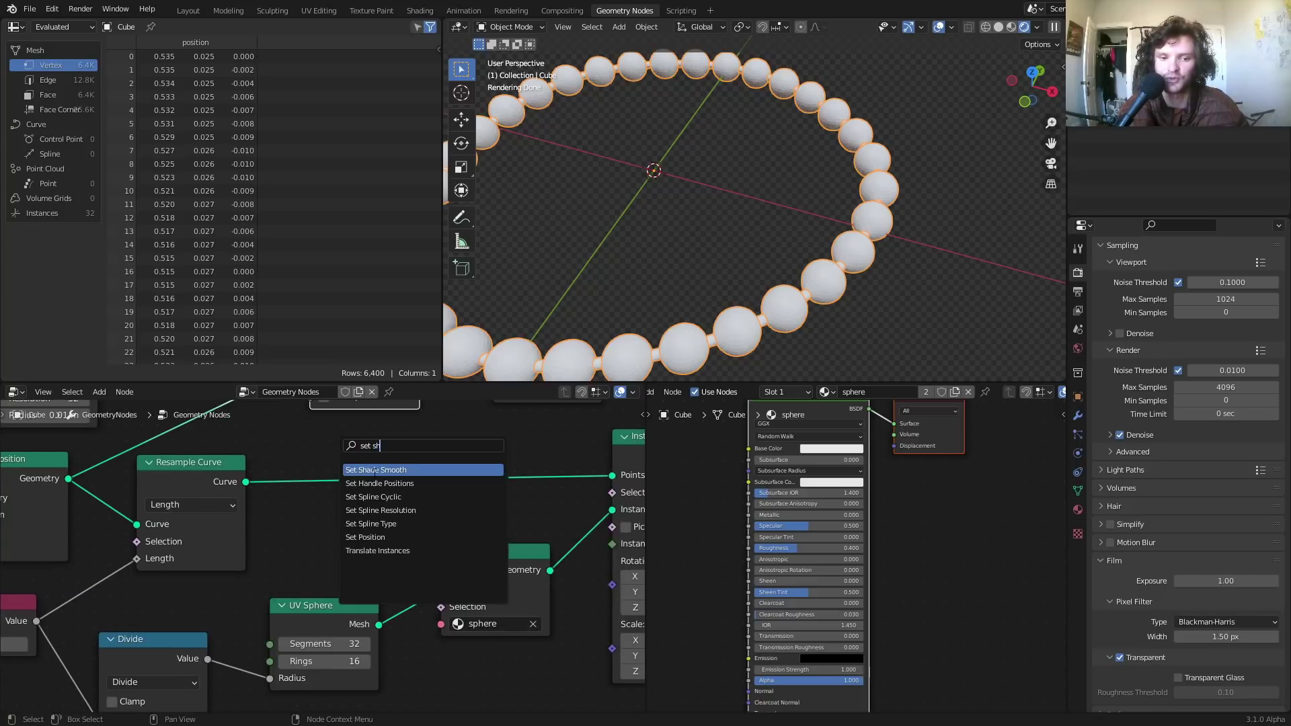
{"action": "left_click", "coordinate": [395, 467]}
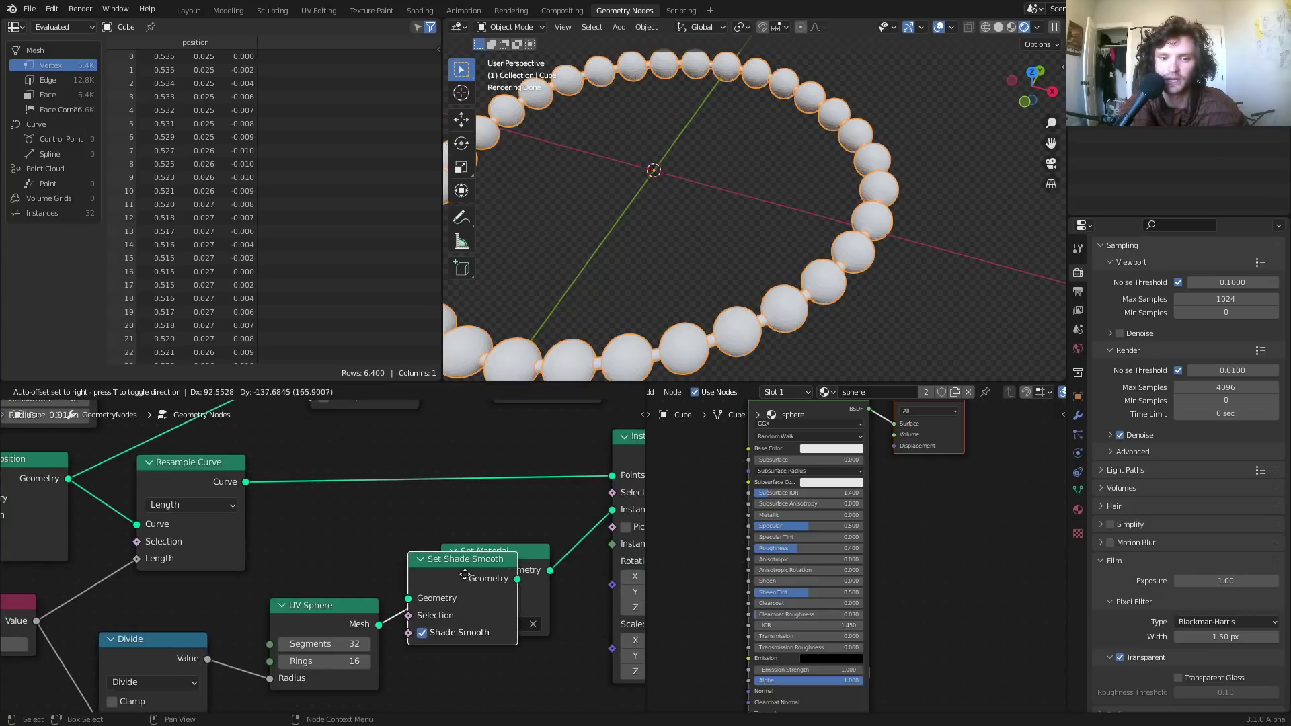
{"action": "left_click", "coordinate": [497, 585]}
Test a saturated red Base Color on the smooth-shaded beads and undo the color change
{"action": "scroll", "coordinate": [792, 286], "scroll_direction": "up", "scroll_amount": 2}
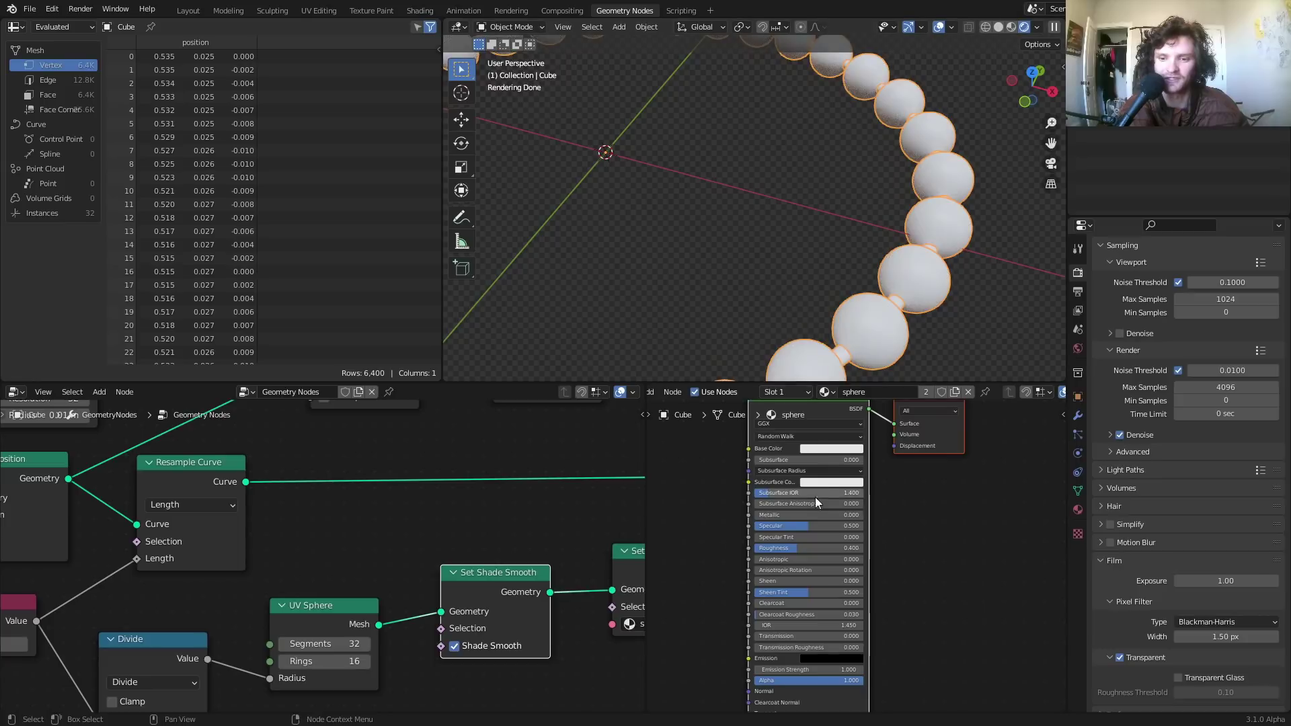
{"action": "left_click", "coordinate": [837, 449]}
{"action": "left_click", "coordinate": [873, 339]}
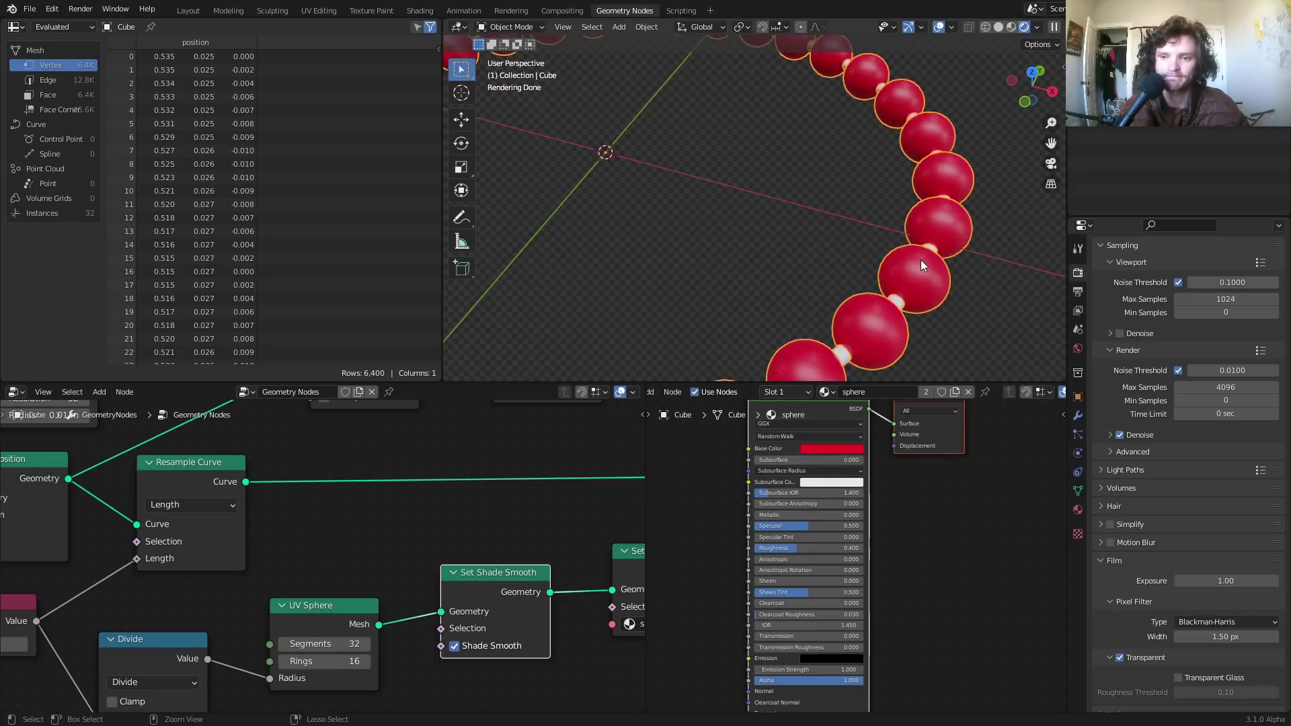
{"action": "key", "text": "ctrl+z"}
Save the project file
{"action": "scroll", "coordinate": [921, 259], "scroll_direction": "down", "scroll_amount": 4}
{"action": "key", "text": "ctrl+s"}
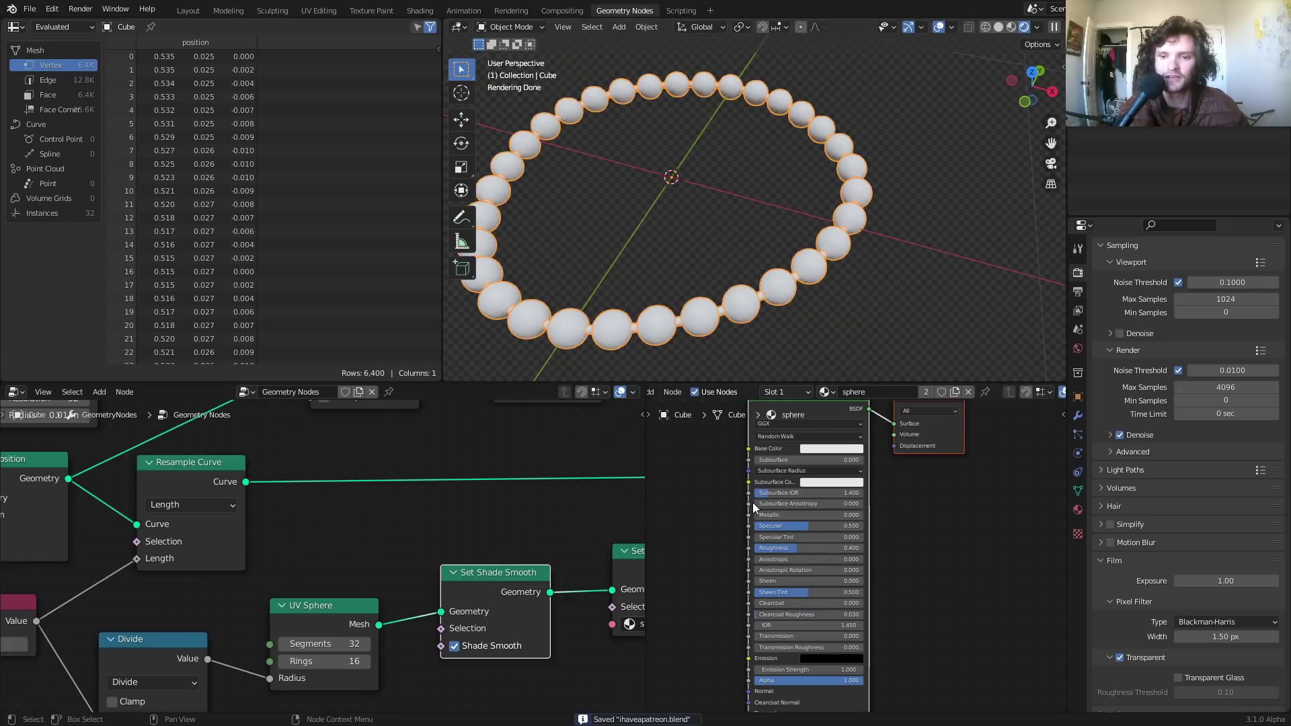
Add a Wave Texture node to the sphere material and preview its output directly on the beads
{"action": "middle_click_drag", "start_coordinate": [752, 503], "coordinate": [927, 499]}
{"action": "scroll", "coordinate": [817, 480], "scroll_direction": "up", "scroll_amount": 3}
{"action": "middle_click_drag", "start_coordinate": [812, 477], "coordinate": [869, 528]}
{"action": "key", "text": "shift+a"}
{"action": "left_click", "coordinate": [773, 455]}
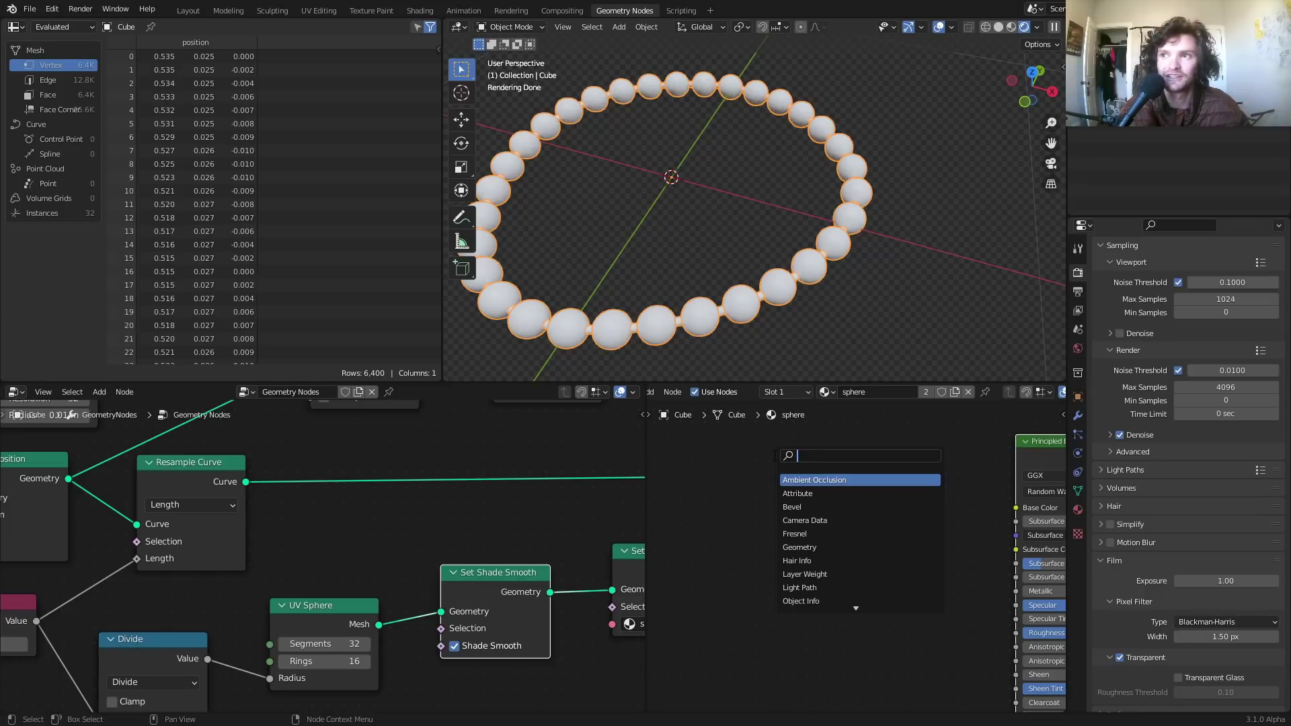
{"action": "type", "text": "wave"}
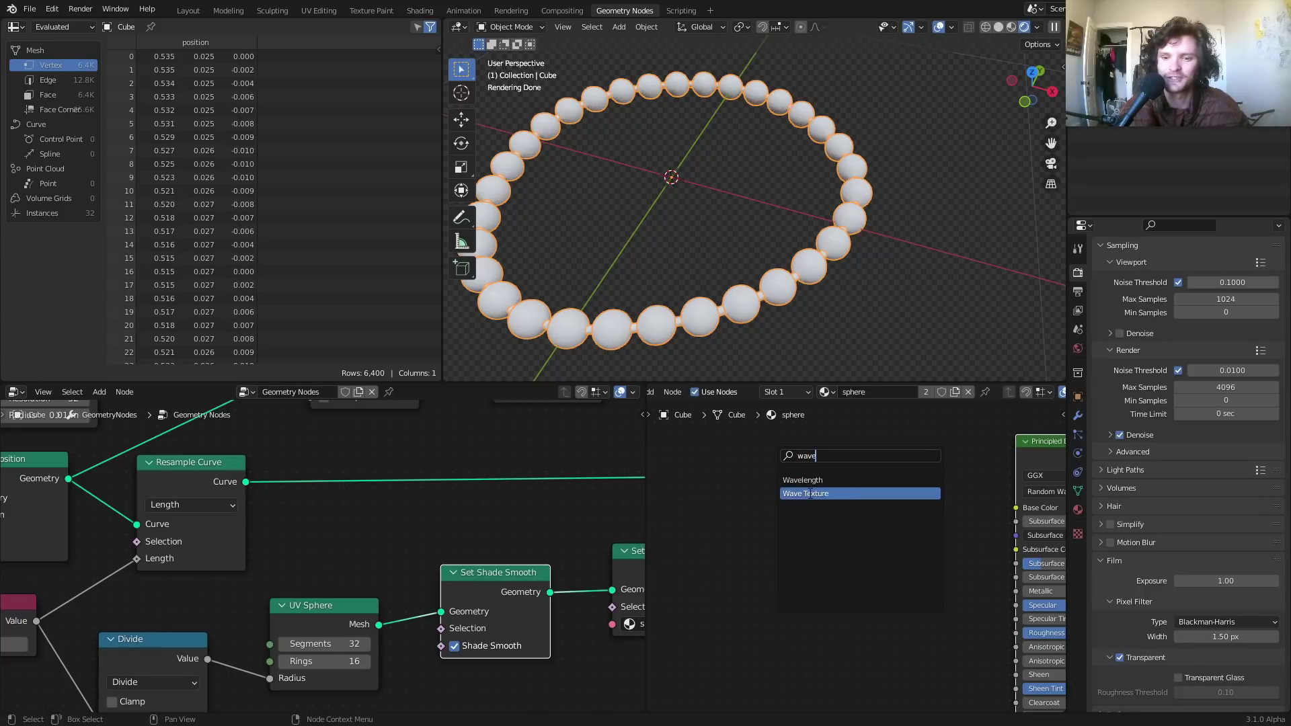
{"action": "left_click", "coordinate": [812, 493]}
{"action": "left_click", "coordinate": [812, 503]}
{"action": "left_click", "coordinate": [820, 495], "text": "ctrl+shift"}
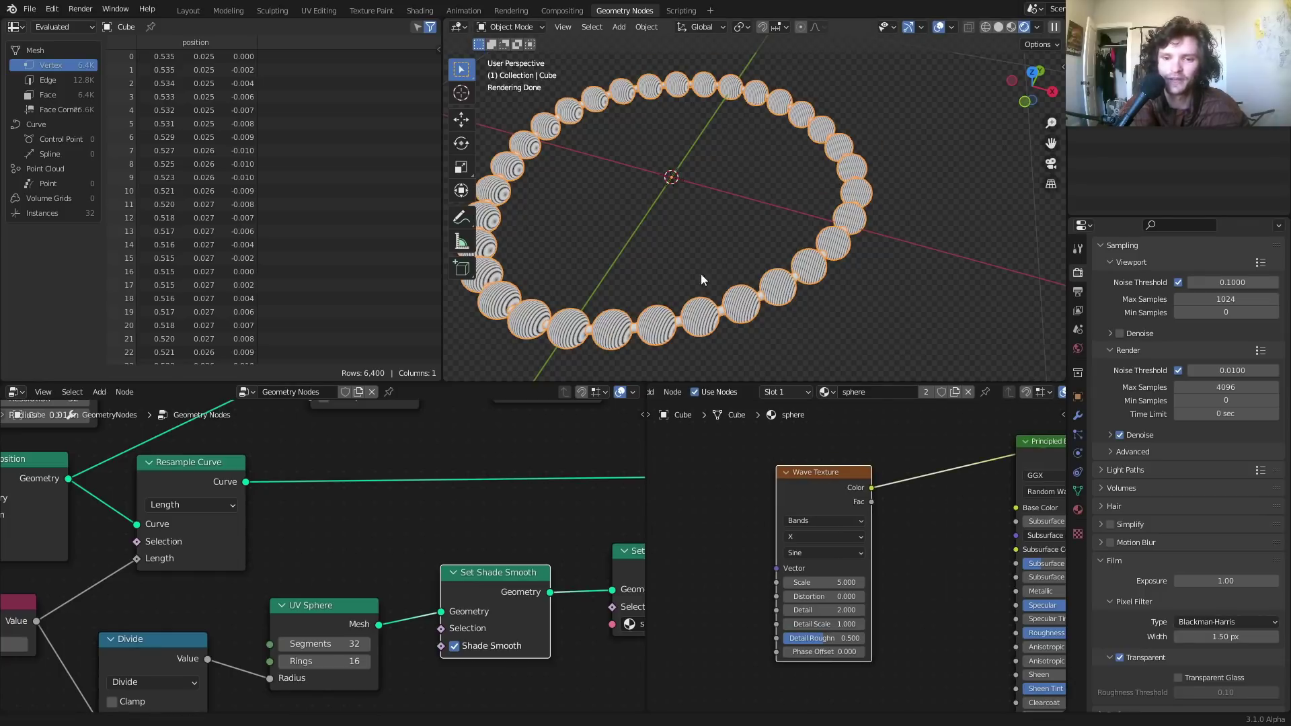
Set the Wave Texture's scale to 2 while viewing the beads up close
{"action": "scroll", "coordinate": [675, 313], "scroll_direction": "up", "scroll_amount": 2}
{"action": "middle_click_drag", "start_coordinate": [666, 323], "coordinate": [731, 170], "text": "shift"}
{"action": "scroll", "coordinate": [732, 168], "scroll_direction": "up", "scroll_amount": 2}
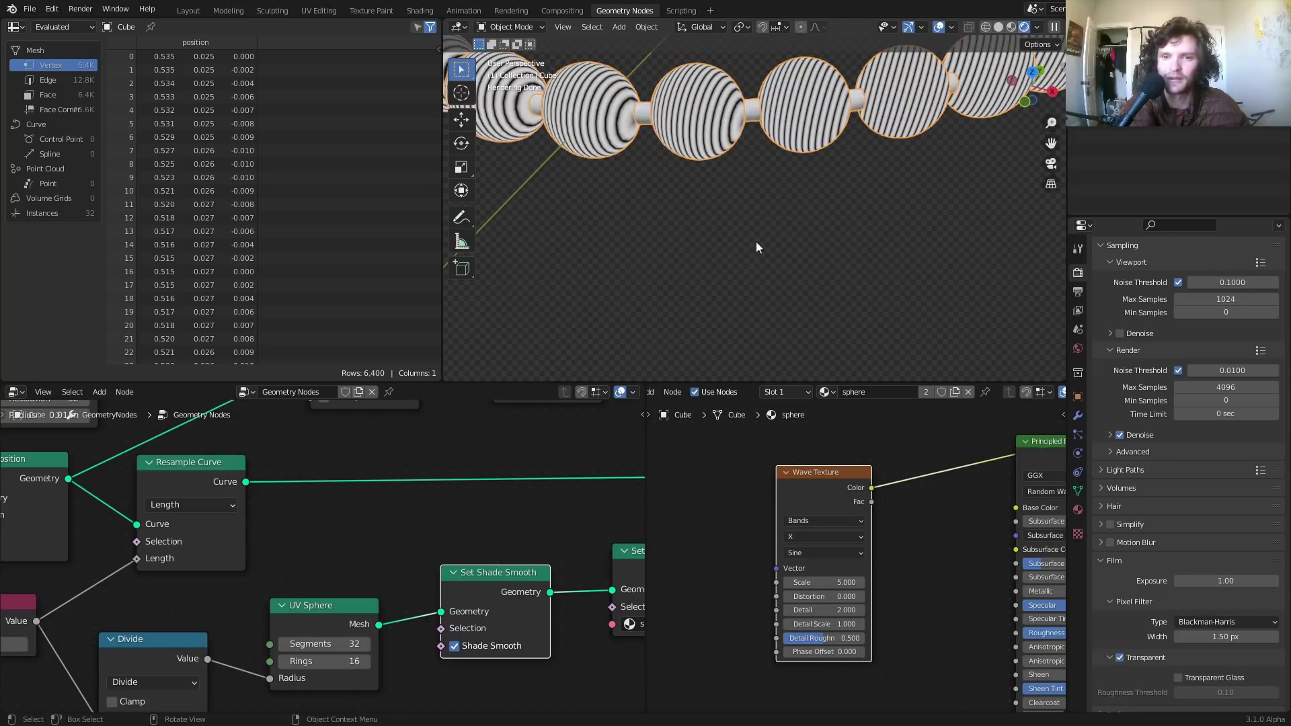
{"action": "double_click", "coordinate": [837, 583]}
{"action": "type", "text": "2"}
{"action": "left_click", "coordinate": [925, 536]}
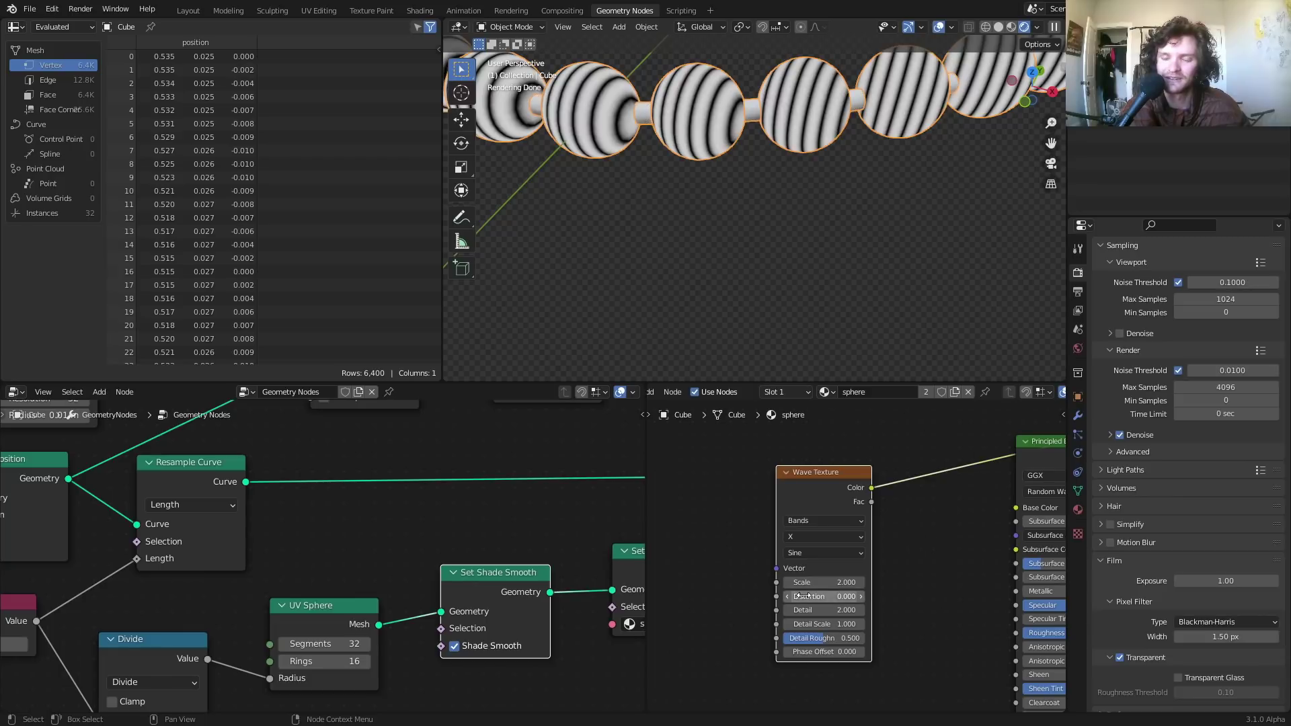
Set the Wave Texture's distortion to 21.1, detail to 6.3 and detail roughness to about 0.754
{"action": "left_click_drag", "start_coordinate": [831, 597], "coordinate": [907, 597]}
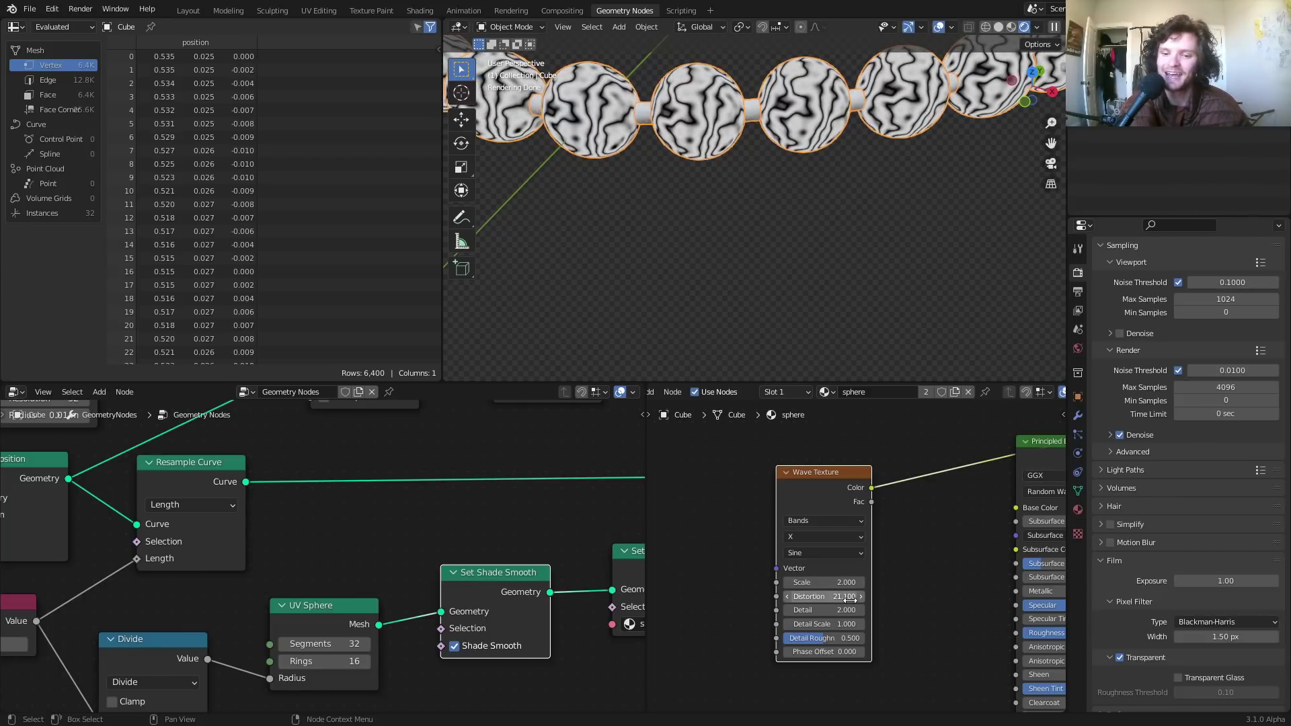
{"action": "left_click_drag", "start_coordinate": [830, 610], "coordinate": [847, 639]}
{"action": "key", "text": "ctrl+z"}
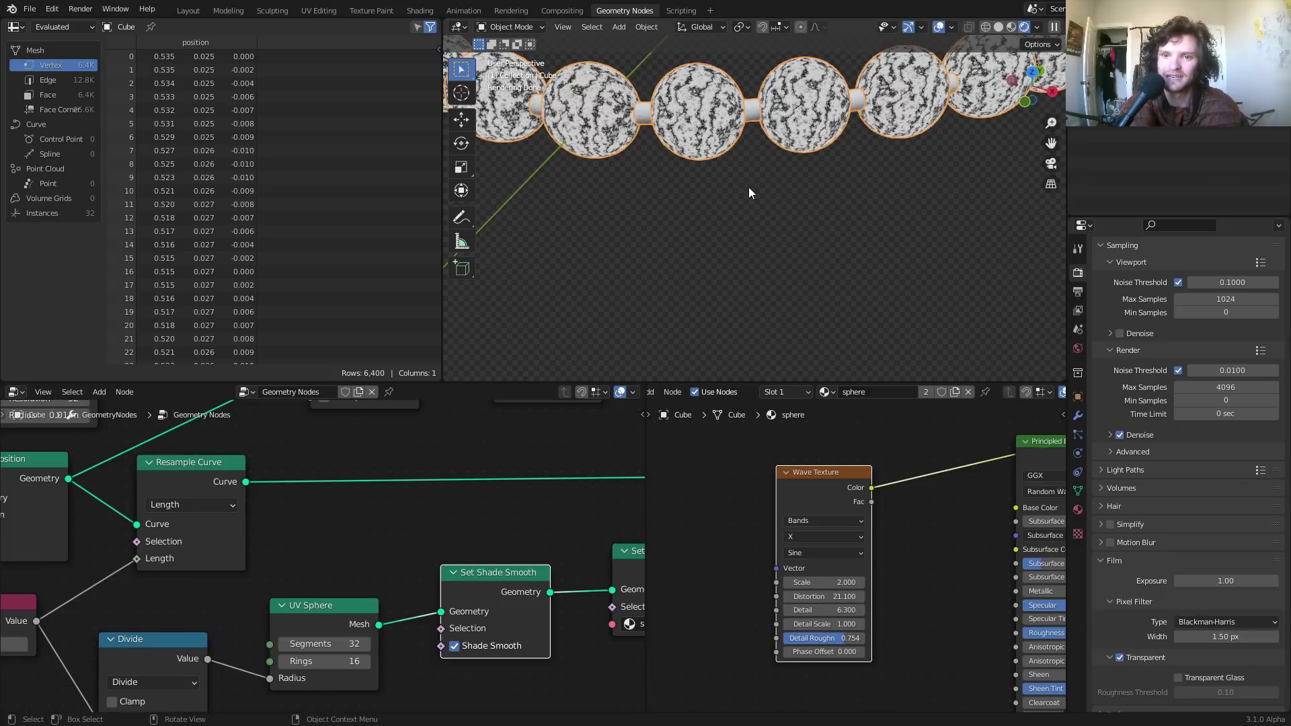
Insert a ColorRamp node right after the Wave Texture's Color output in the sphere material
{"action": "scroll", "coordinate": [743, 189], "scroll_direction": "up", "scroll_amount": 4}
{"action": "middle_click_drag", "start_coordinate": [663, 51], "coordinate": [712, 193], "text": "shift"}
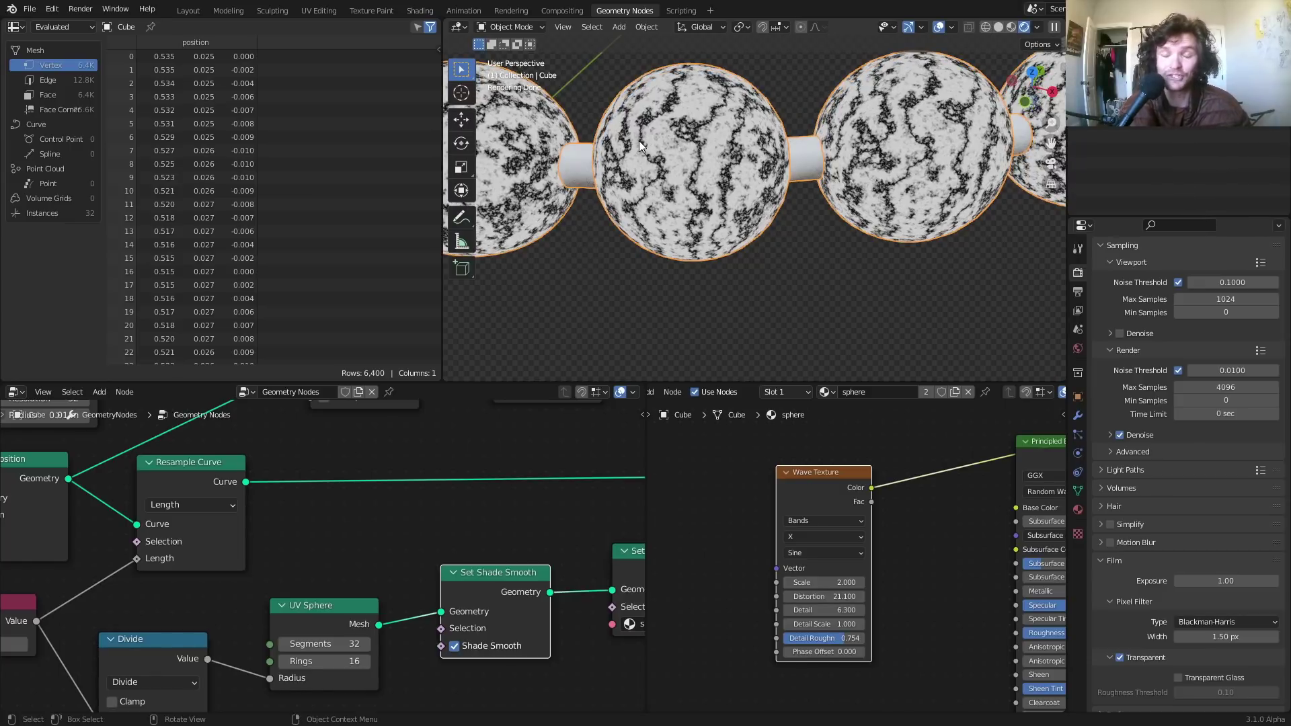
{"action": "scroll", "coordinate": [737, 144], "scroll_direction": "down", "scroll_amount": 5}
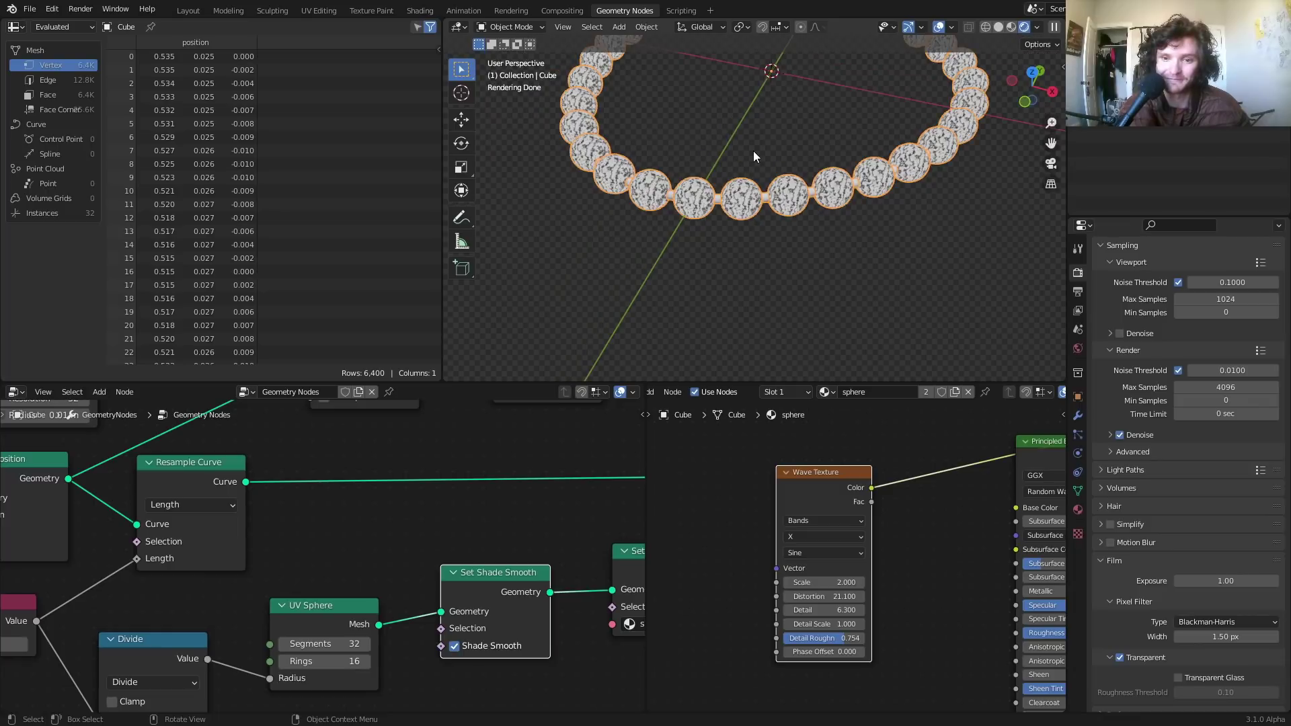
{"action": "middle_click_drag", "start_coordinate": [753, 150], "coordinate": [846, 308]}
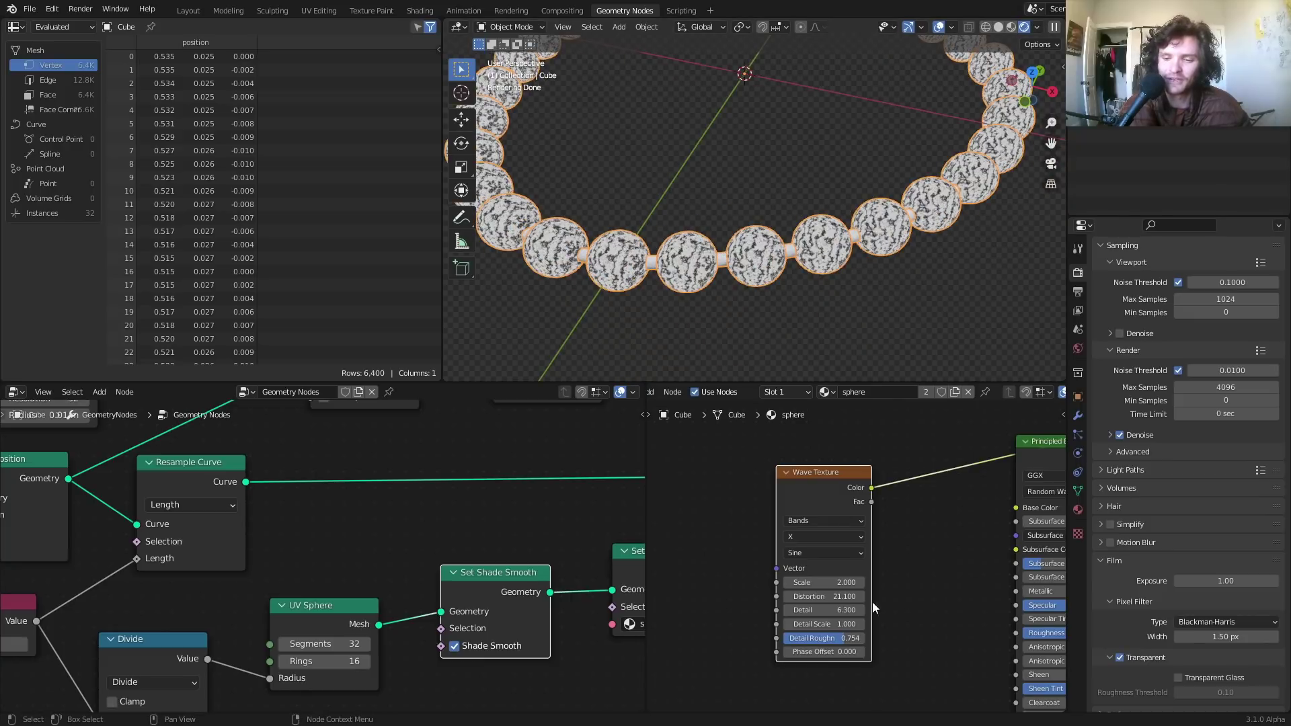
{"action": "left_click_drag", "start_coordinate": [823, 493], "coordinate": [722, 517]}
{"action": "key", "text": "shift+a"}
{"action": "left_click", "coordinate": [781, 472]}
{"action": "type", "text": "colo"}
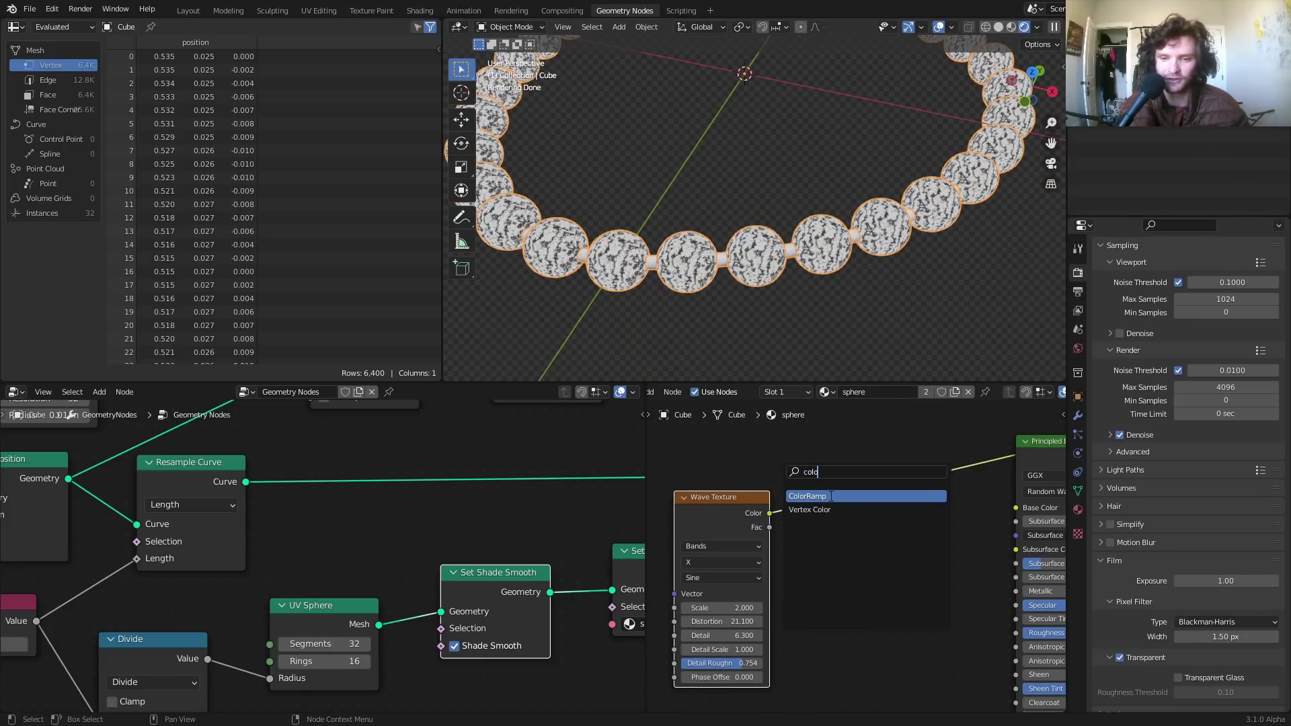
{"action": "left_click", "coordinate": [831, 496]}
{"action": "left_click", "coordinate": [862, 512]}
{"action": "scroll", "coordinate": [847, 548], "scroll_direction": "up", "scroll_amount": 3}
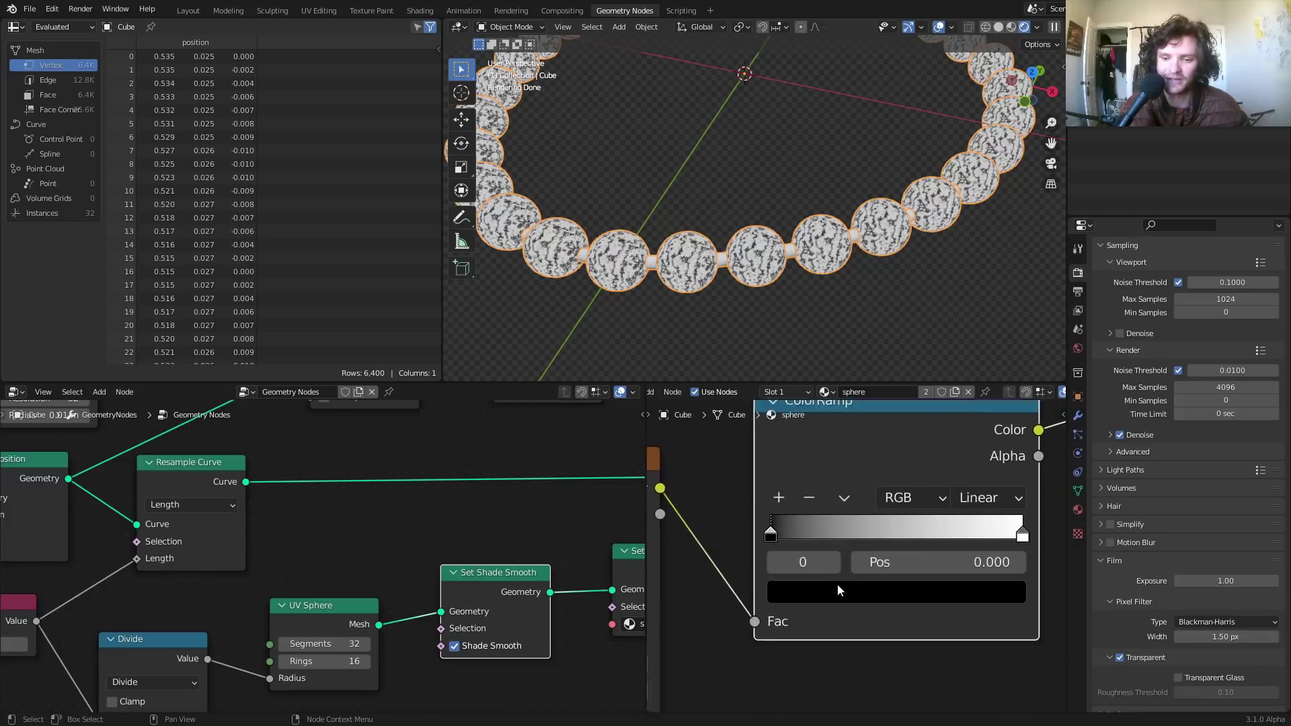
Color the ramp's dark stop a dark reddish brown and its light stop a light tan
{"action": "left_click", "coordinate": [852, 601]}
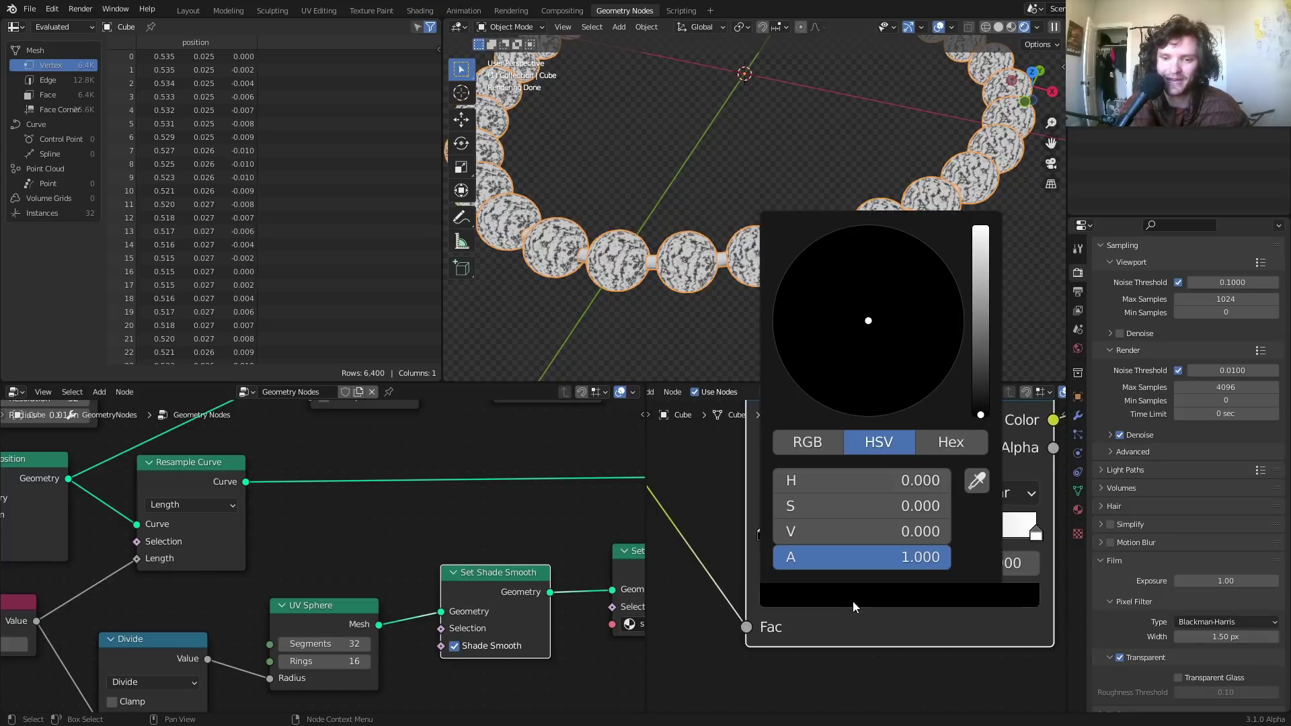
{"action": "left_click", "coordinate": [983, 365]}
{"action": "left_click", "coordinate": [850, 377]}
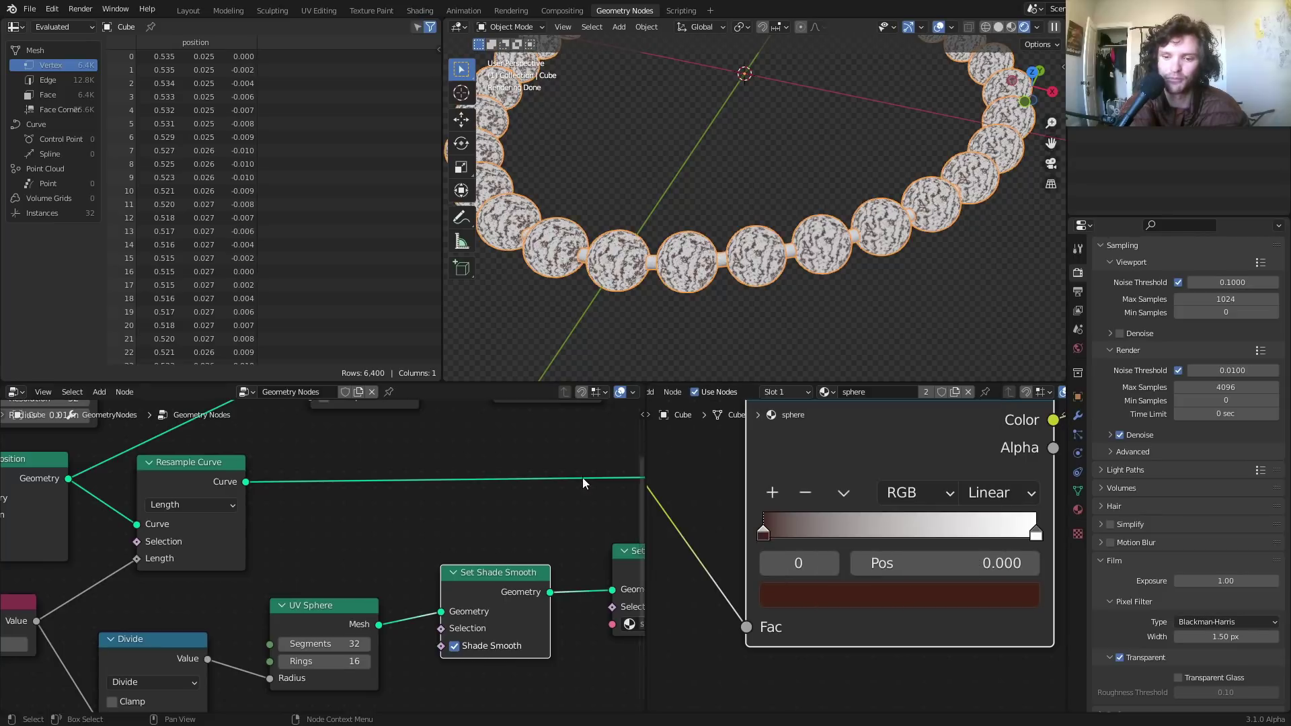
{"action": "left_click", "coordinate": [833, 564]}
{"action": "left_click", "coordinate": [844, 594]}
{"action": "left_click", "coordinate": [981, 268]}
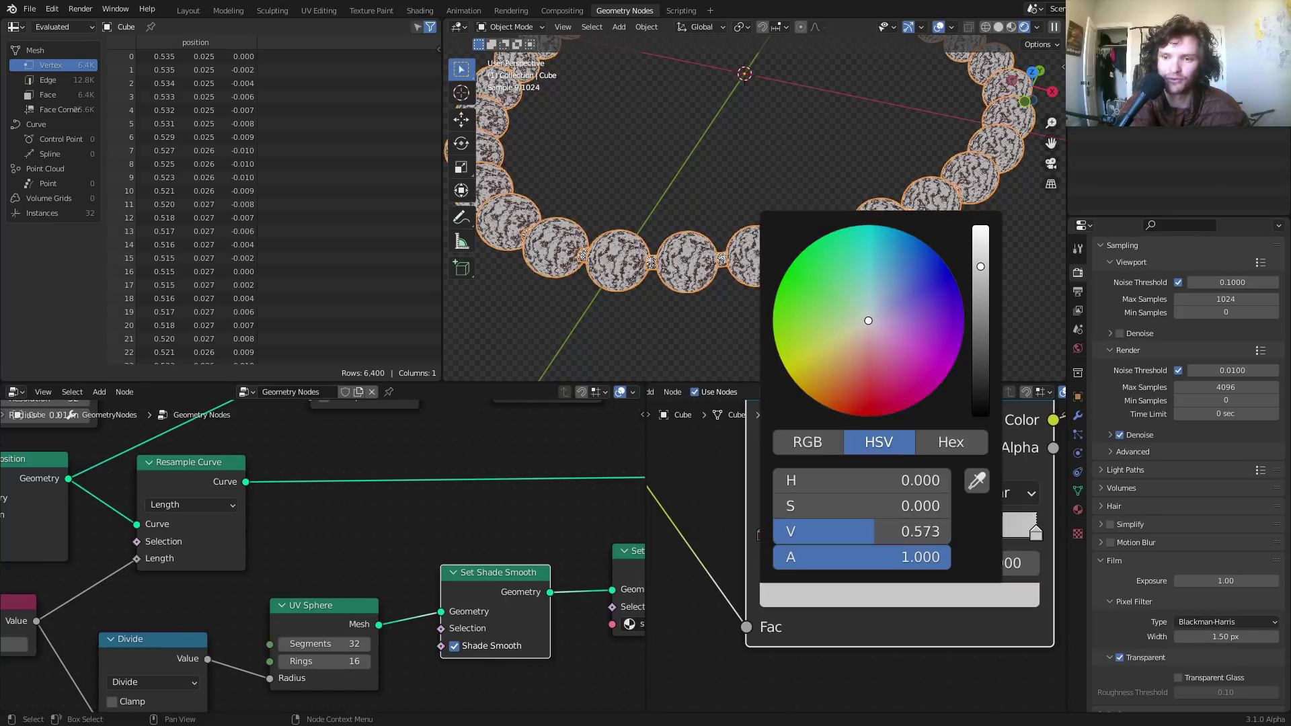
{"action": "left_click_drag", "start_coordinate": [981, 266], "coordinate": [981, 268]}
{"action": "left_click_drag", "start_coordinate": [850, 339], "coordinate": [848, 357]}
Feed the ColorRamp into the Principled BSDF's Base Color, preview the full shader and set Roughness to 0.2
{"action": "scroll", "coordinate": [792, 304], "scroll_direction": "up", "scroll_amount": 4}
{"action": "middle_click_drag", "start_coordinate": [1026, 436], "coordinate": [840, 528]}
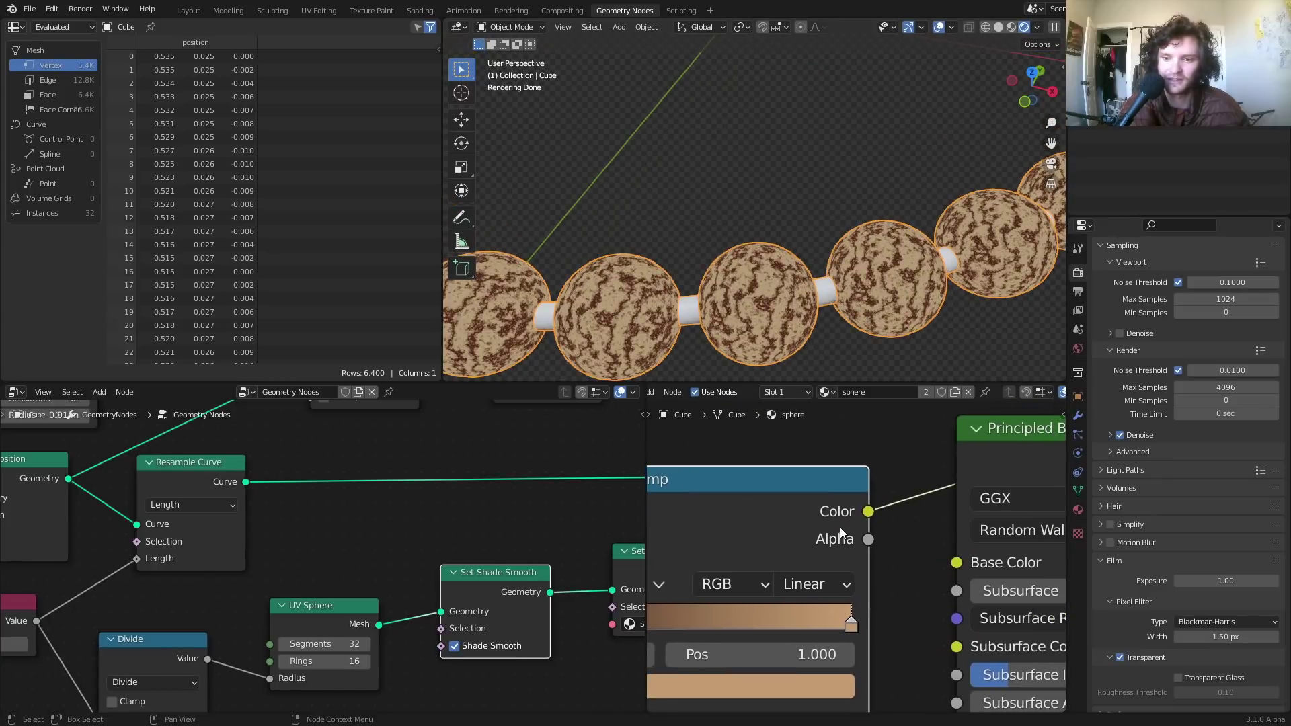
{"action": "scroll", "coordinate": [812, 333], "scroll_direction": "down", "scroll_amount": 5}
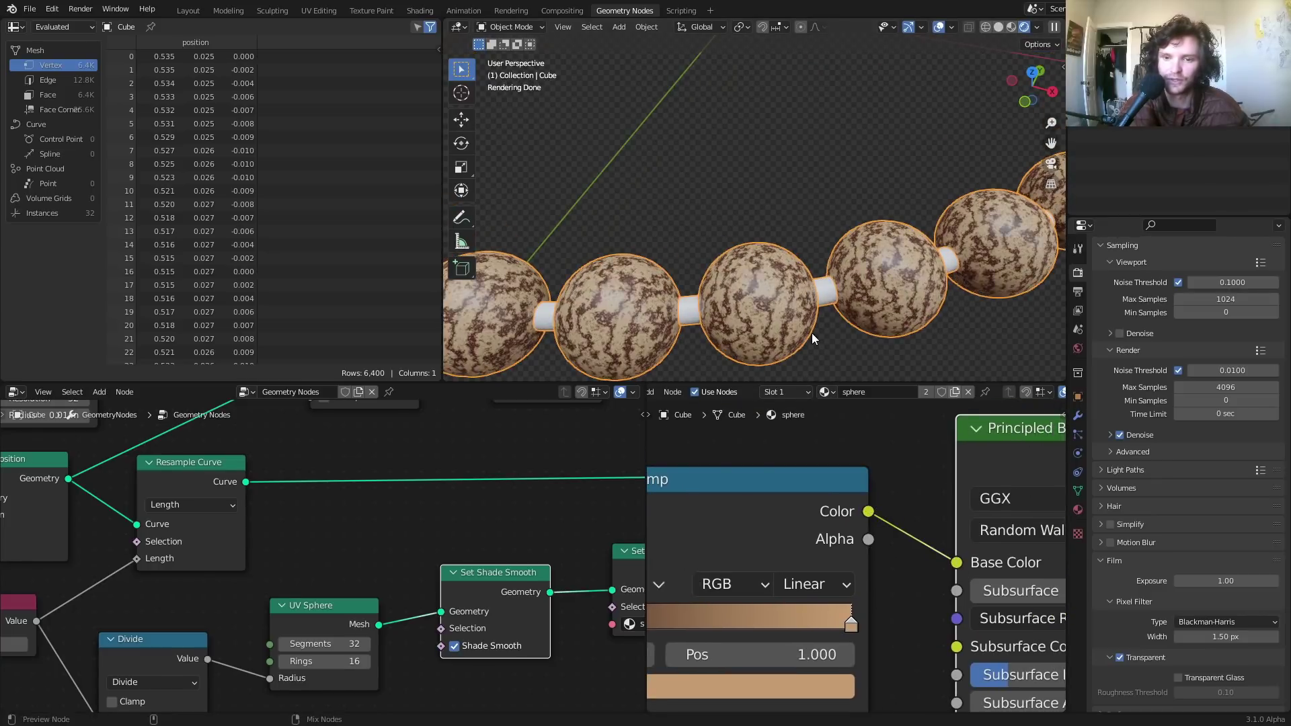
{"action": "middle_click_drag", "start_coordinate": [956, 545], "coordinate": [840, 509]}
{"action": "middle_click_drag", "start_coordinate": [928, 665], "coordinate": [895, 528]}
{"action": "double_click", "coordinate": [890, 640]}
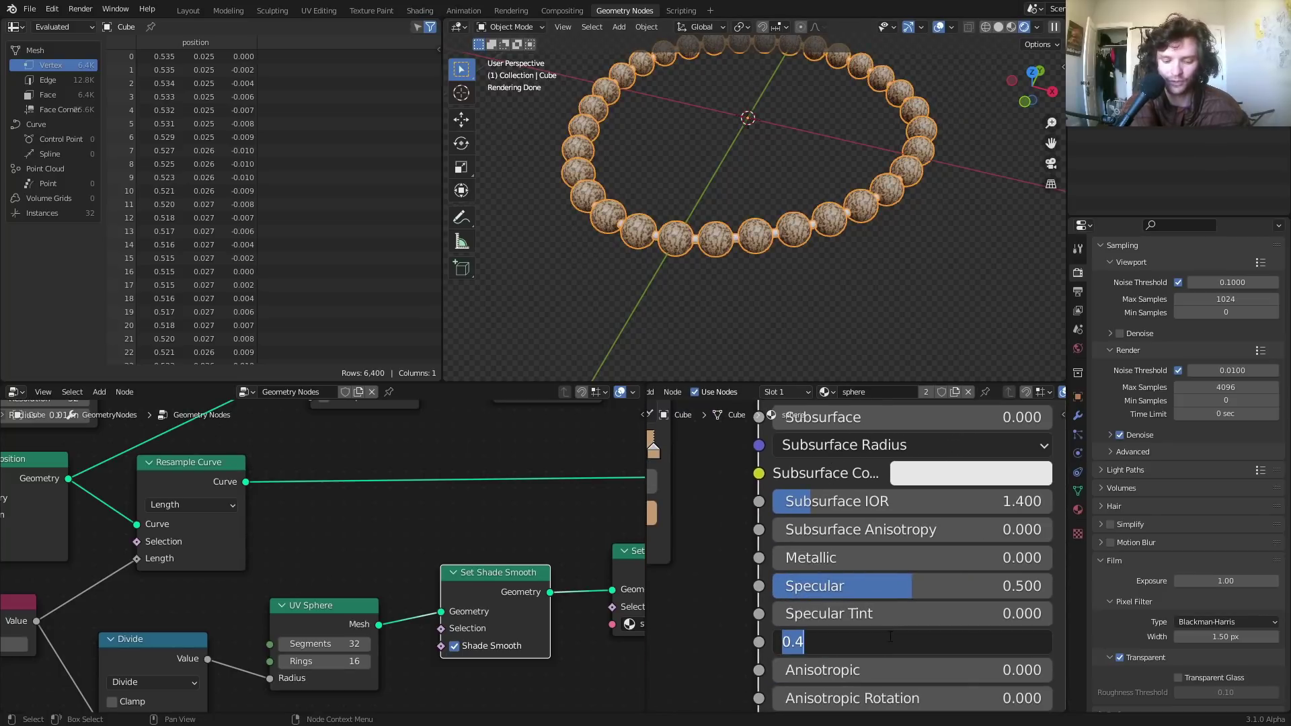
{"action": "type", "text": ".2"}
{"action": "key", "text": "Return"}
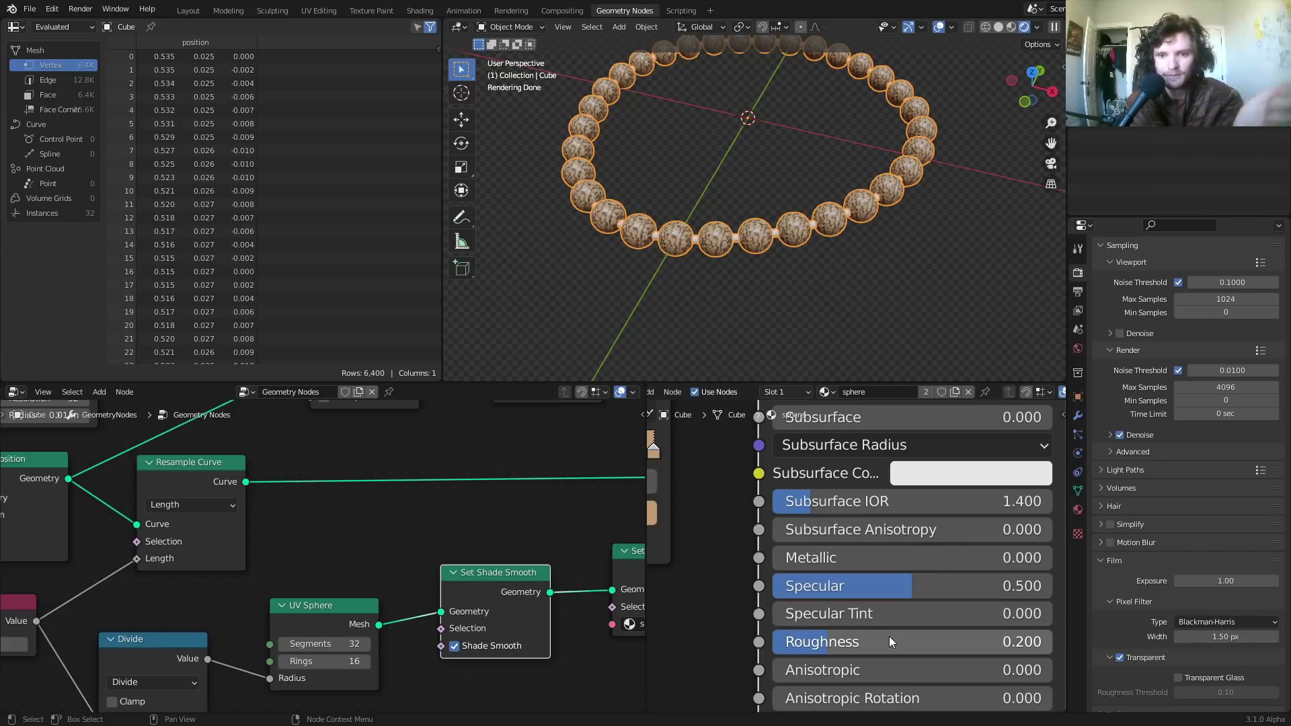
Try a Clearcoat of 1.000 on the bead material and undo it
{"action": "scroll", "coordinate": [902, 631], "scroll_direction": "down", "scroll_amount": 5}
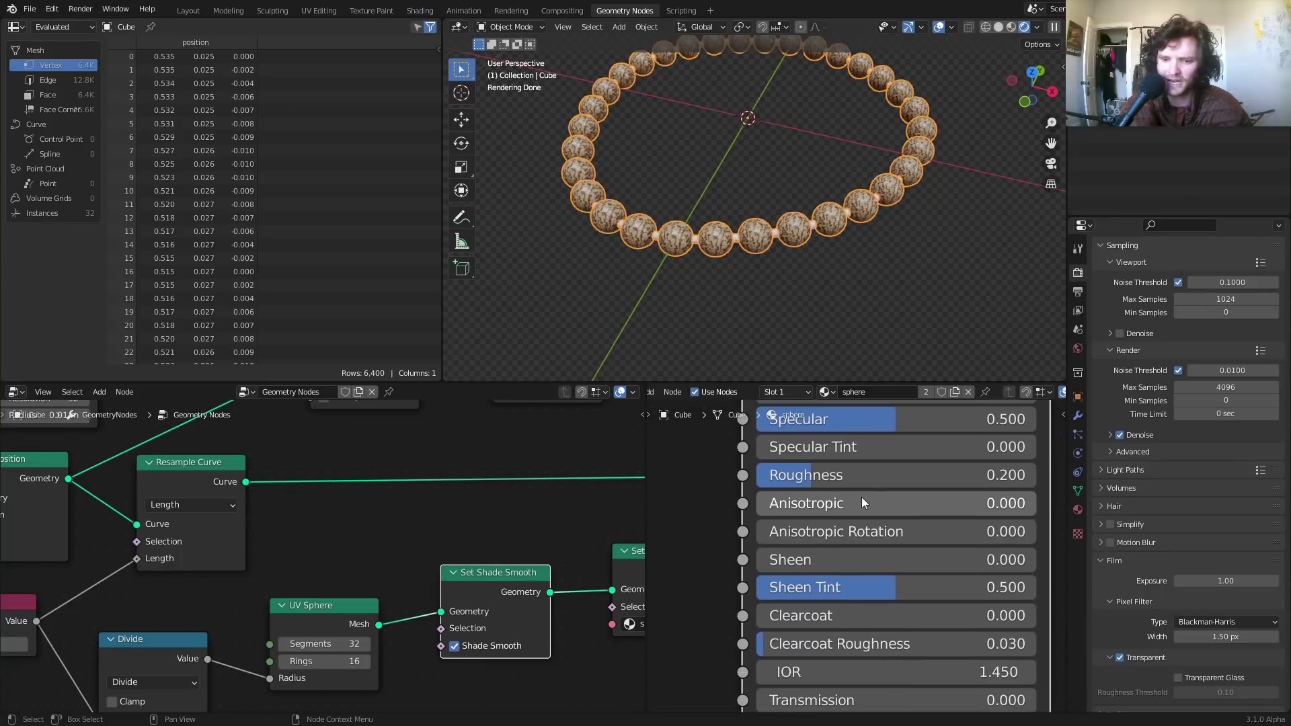
{"action": "left_click_drag", "start_coordinate": [903, 616], "coordinate": [1035, 615]}
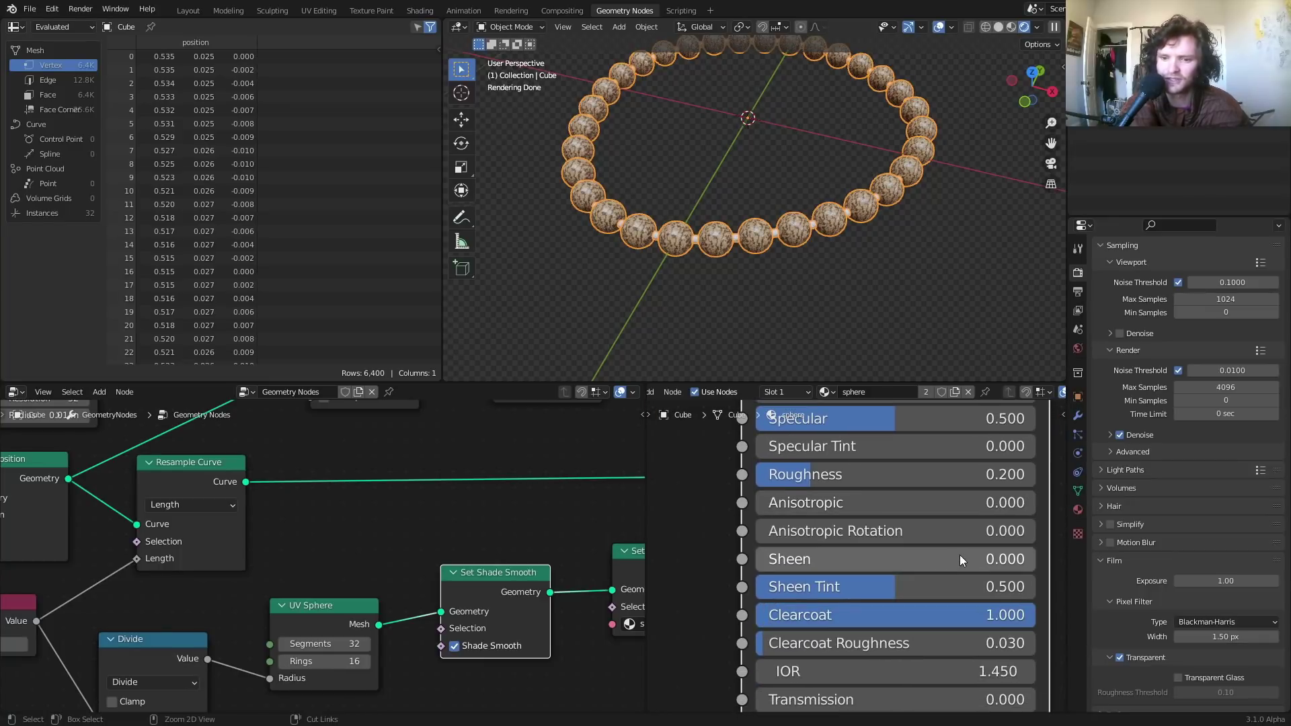
{"action": "key", "text": "ctrl+z"}
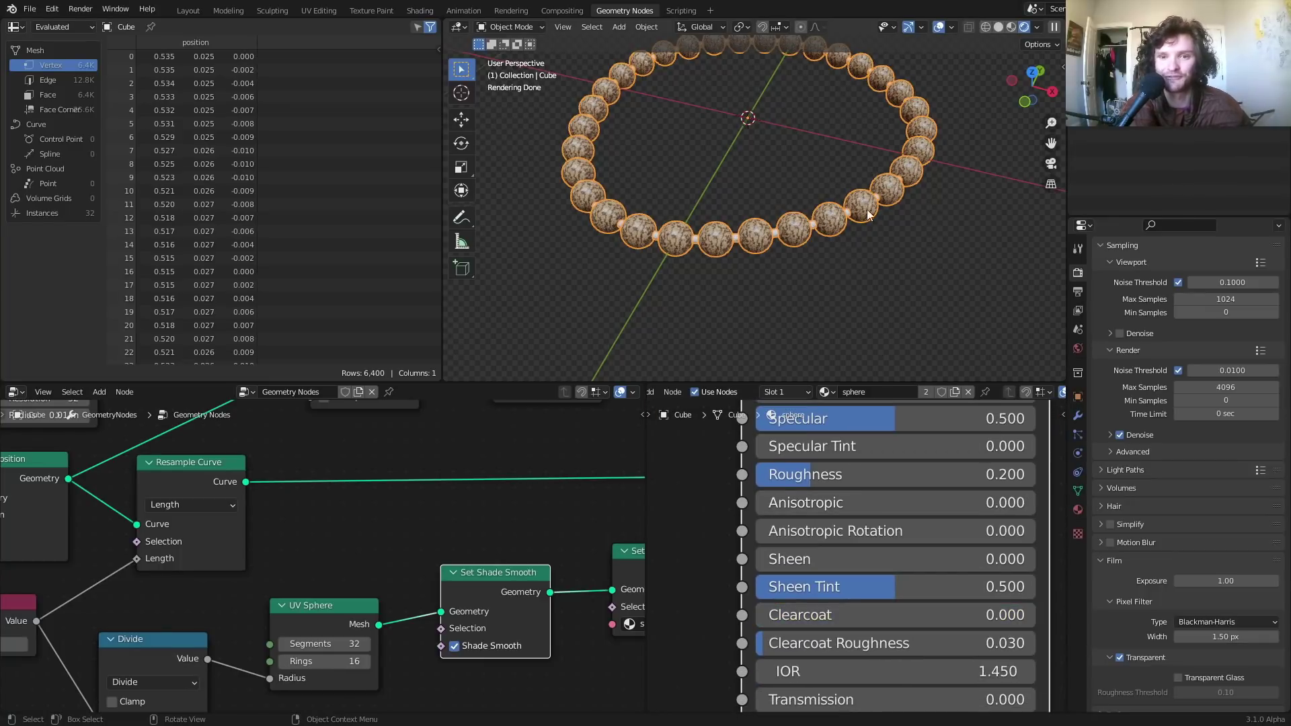
Set the Wave Texture's scale to 1 and check the pattern on the whole bracelet
{"action": "scroll", "coordinate": [788, 506], "scroll_direction": "down", "scroll_amount": 3}
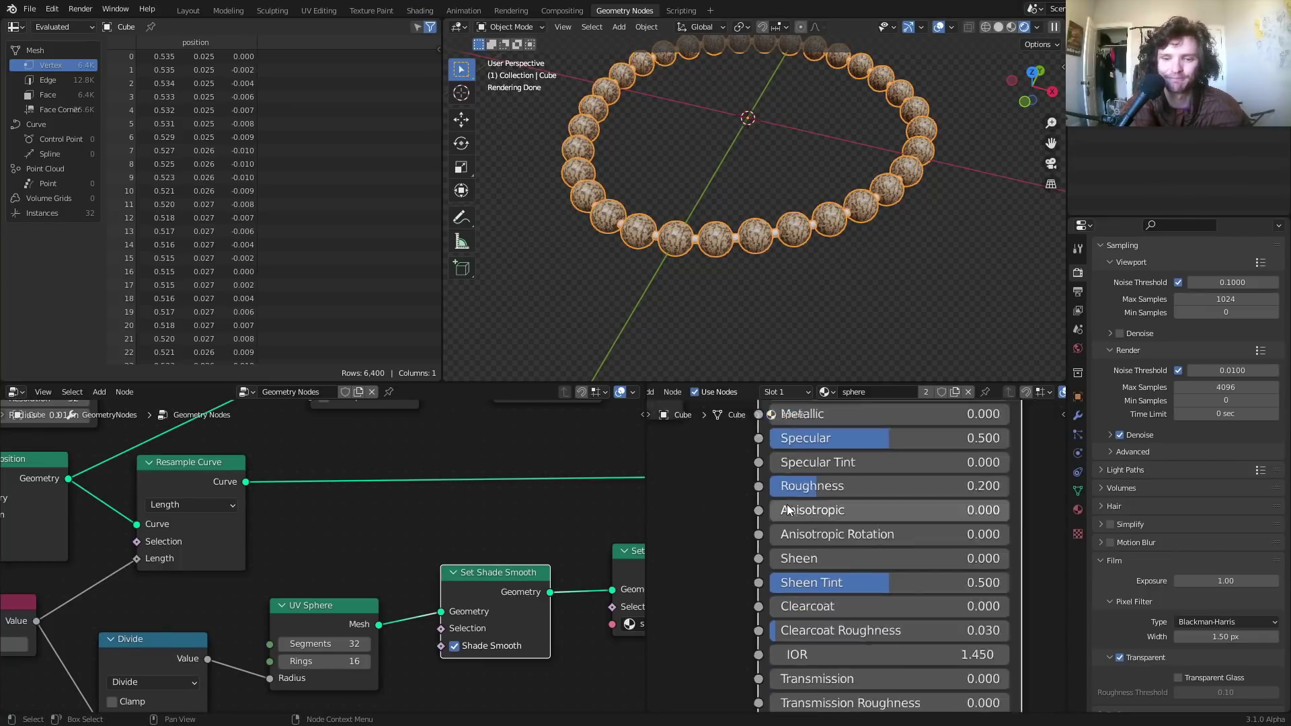
{"action": "middle_click_drag", "start_coordinate": [766, 479], "coordinate": [941, 567]}
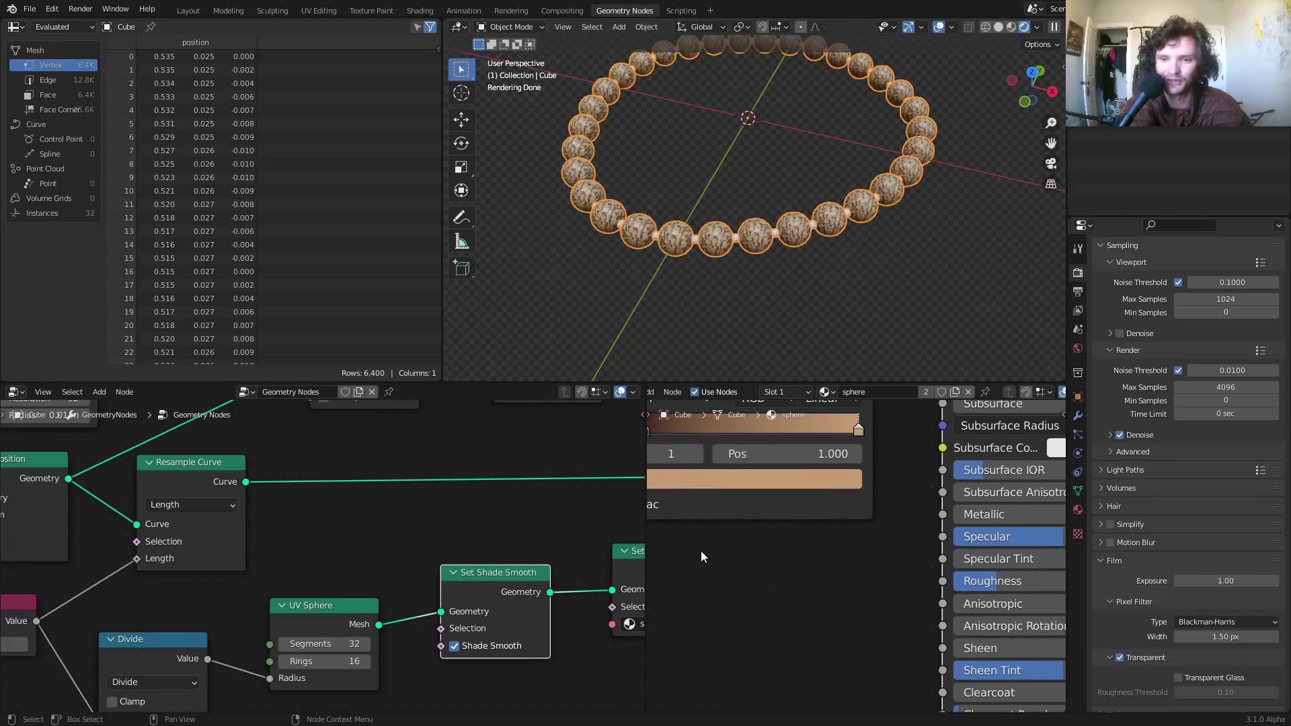
{"action": "middle_click_drag", "start_coordinate": [701, 556], "coordinate": [995, 521]}
{"action": "double_click", "coordinate": [797, 504]}
{"action": "type", "text": "1"}
{"action": "key", "text": "Return"}
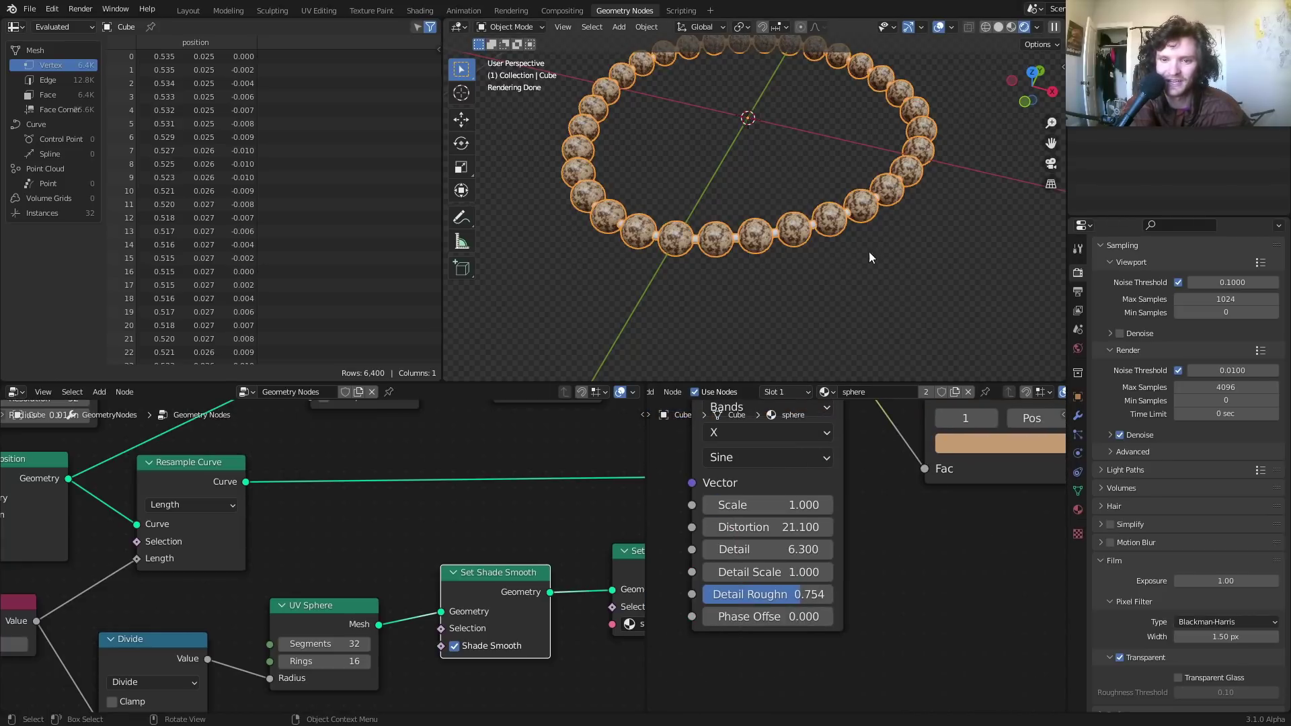
{"action": "middle_click_drag", "start_coordinate": [810, 210], "coordinate": [840, 303]}
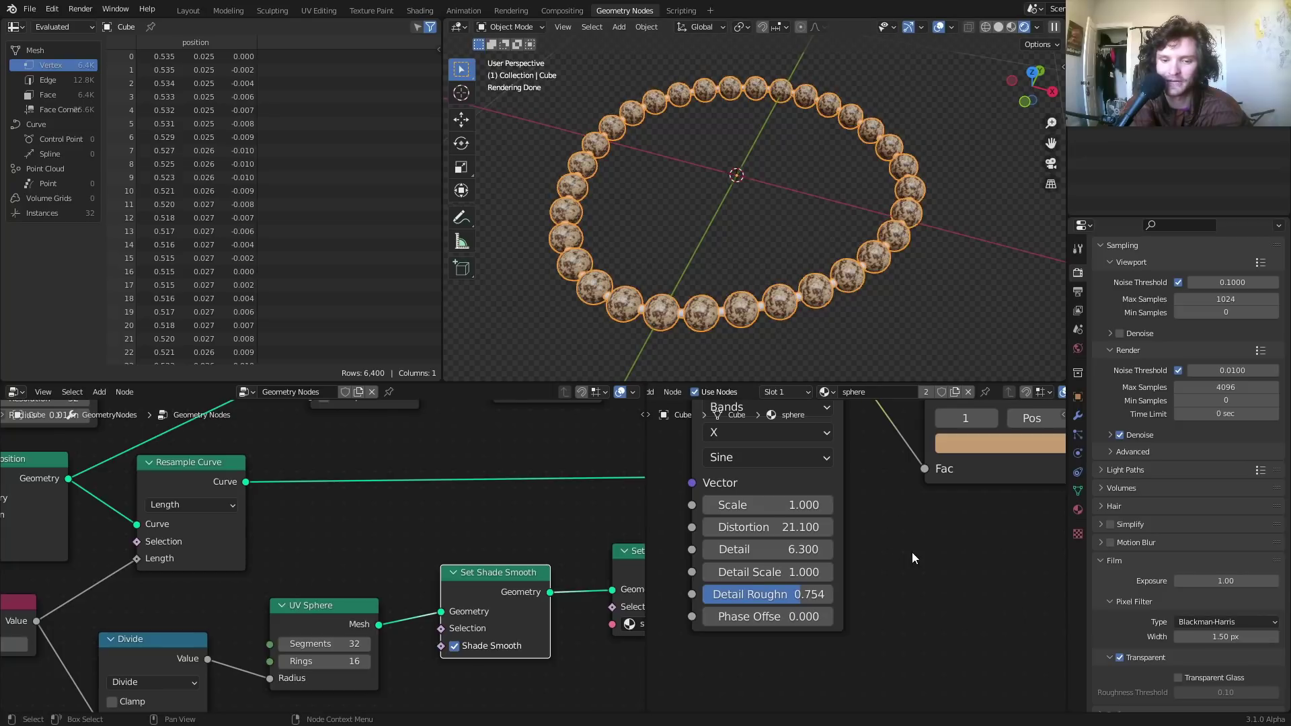
Move the Join Geometry and Group Output nodes away from Instance on Points to make room in the geometry node tree
{"action": "scroll", "coordinate": [261, 536], "scroll_direction": "down", "scroll_amount": 12}
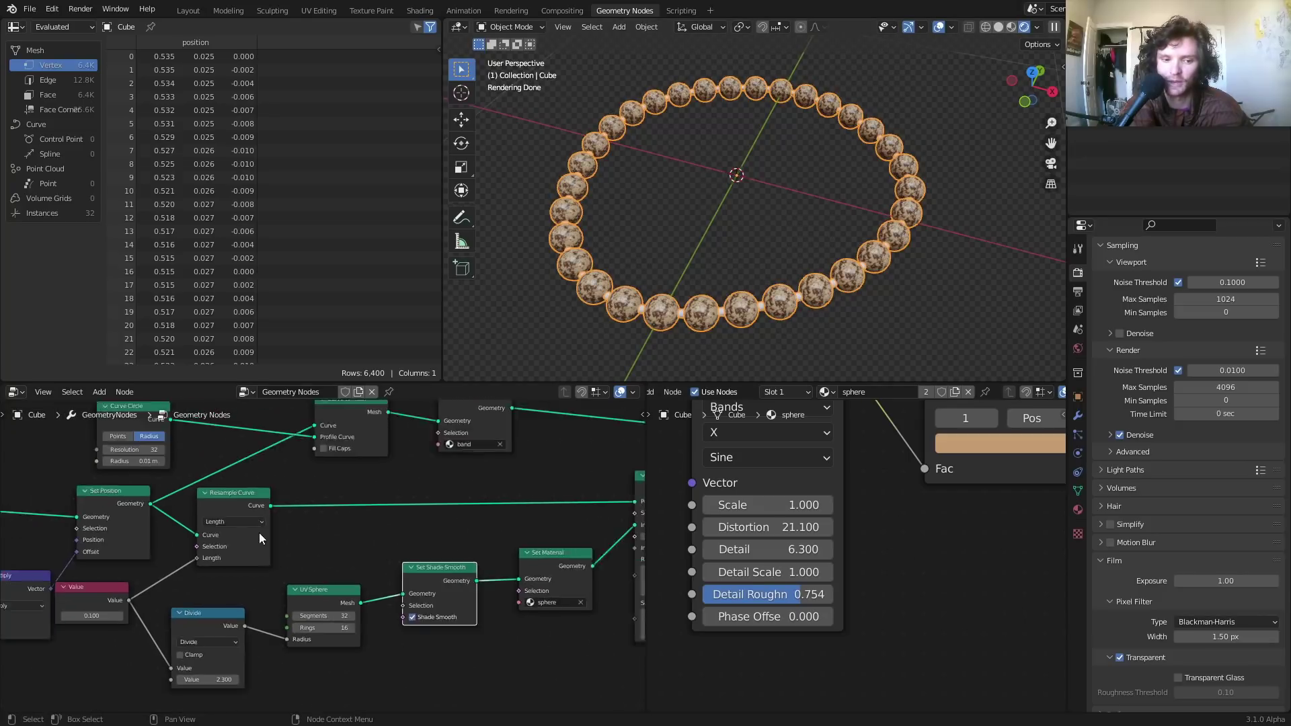
{"action": "middle_click_drag", "start_coordinate": [543, 546], "coordinate": [288, 561]}
{"action": "scroll", "coordinate": [395, 546], "scroll_direction": "up", "scroll_amount": 5}
{"action": "middle_click_drag", "start_coordinate": [395, 545], "coordinate": [340, 587]}
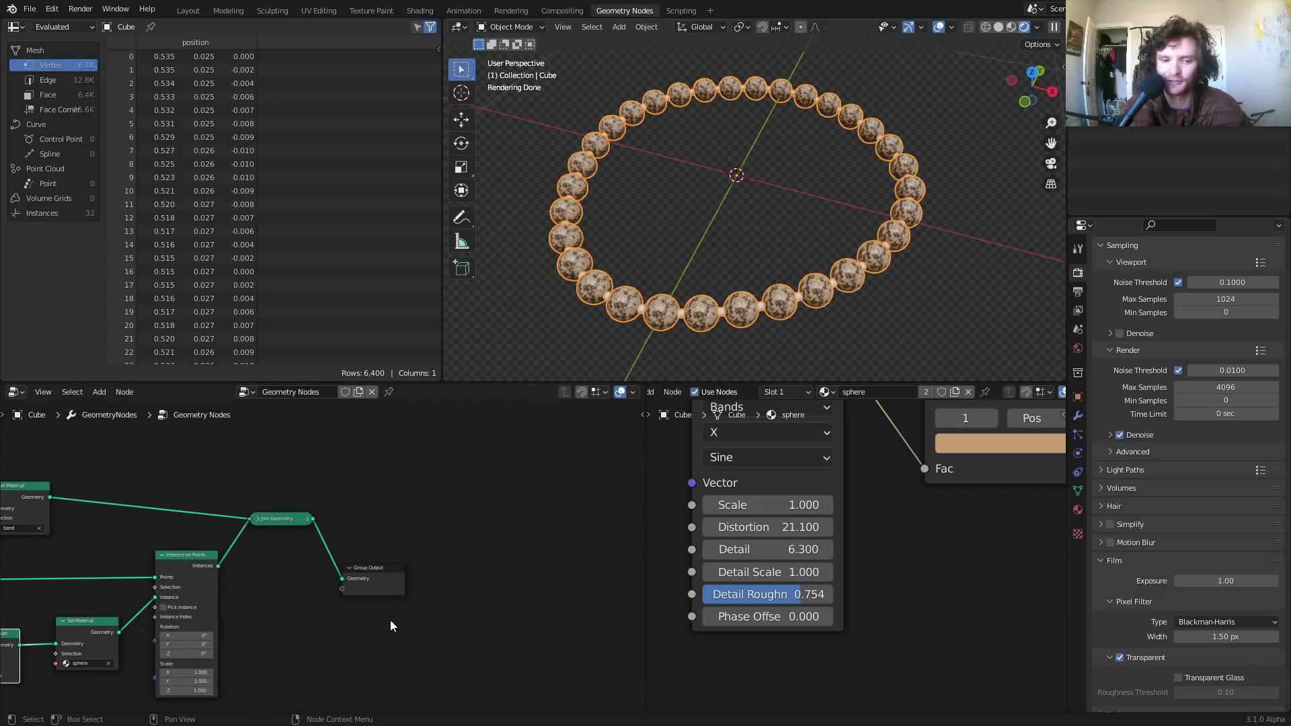
{"action": "left_click_drag", "start_coordinate": [403, 637], "coordinate": [271, 473]}
{"action": "key", "text": "g"}
{"action": "left_click", "coordinate": [437, 489]}
{"action": "left_click", "coordinate": [283, 595]}
Insert a Realize Instances node between Instance on Points and Join Geometry and inspect the bead texture up close
{"action": "scroll", "coordinate": [284, 591], "scroll_direction": "up", "scroll_amount": 4}
{"action": "scroll", "coordinate": [239, 579], "scroll_direction": "up", "scroll_amount": 1}
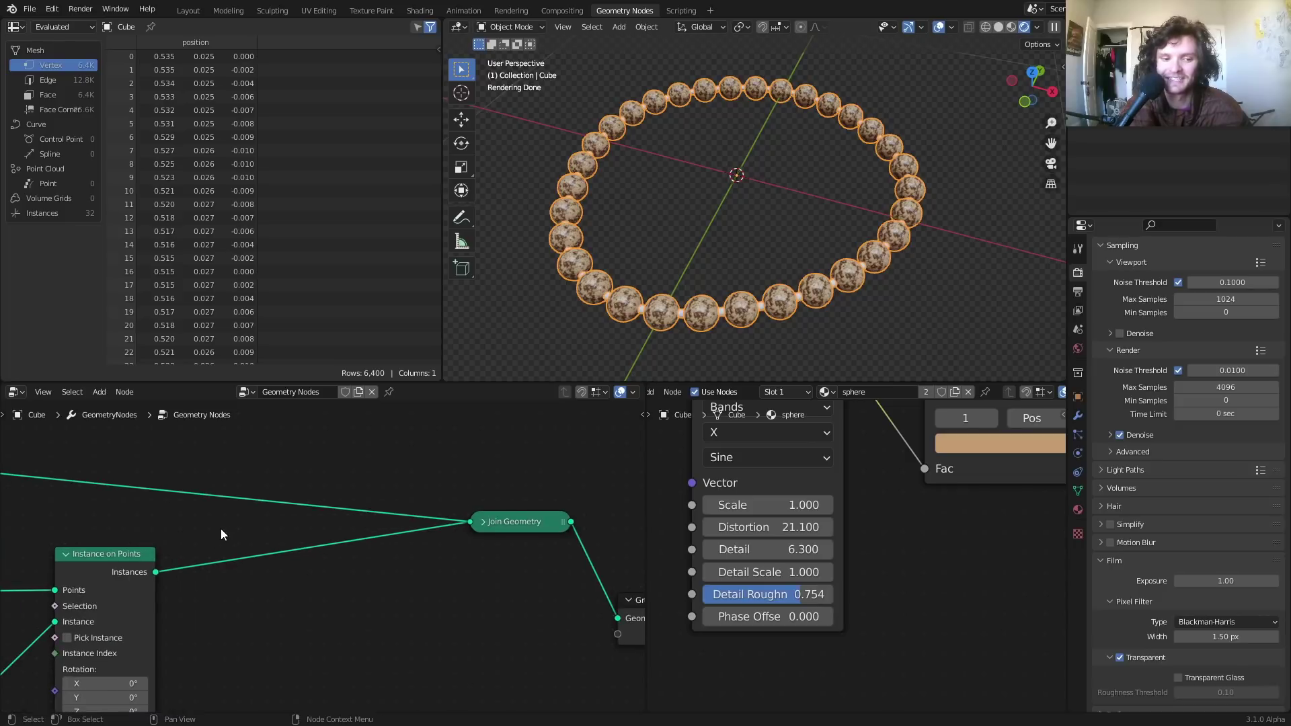
{"action": "key", "text": "shift+a"}
{"action": "left_click", "coordinate": [187, 448]}
{"action": "type", "text": "real"}
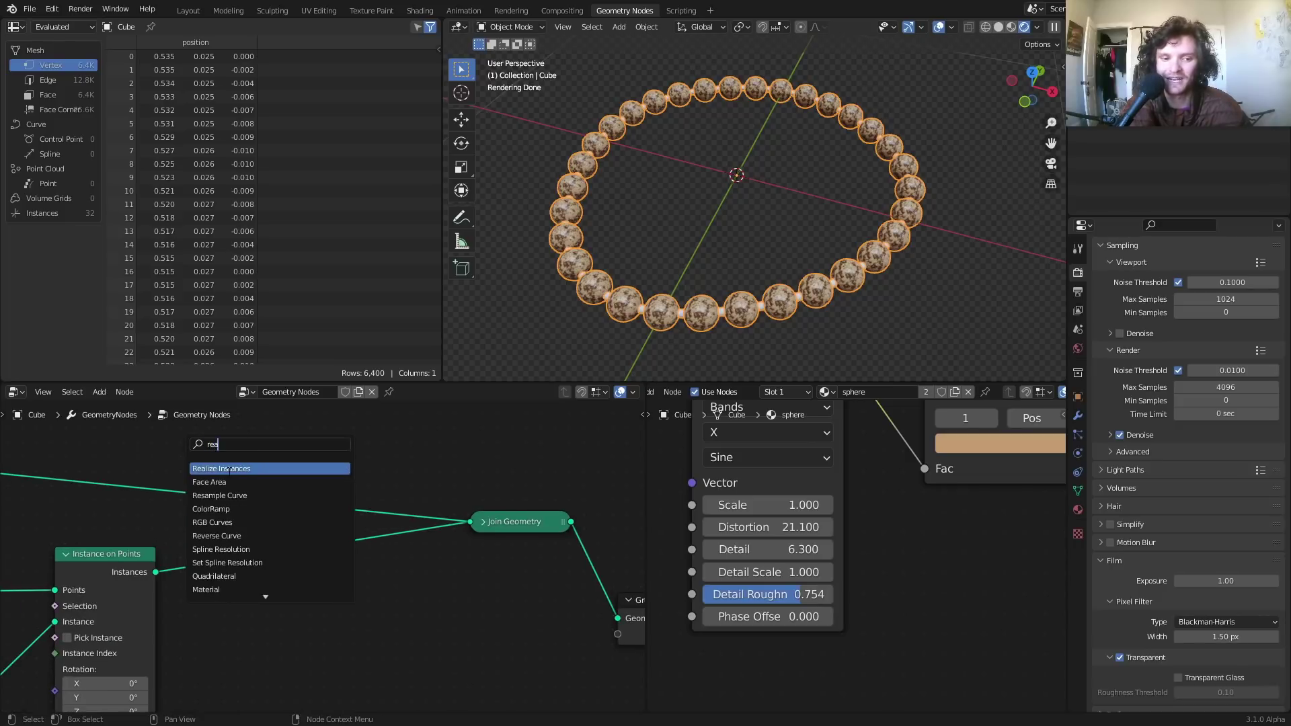
{"action": "key", "text": "Return"}
{"action": "left_click", "coordinate": [242, 584]}
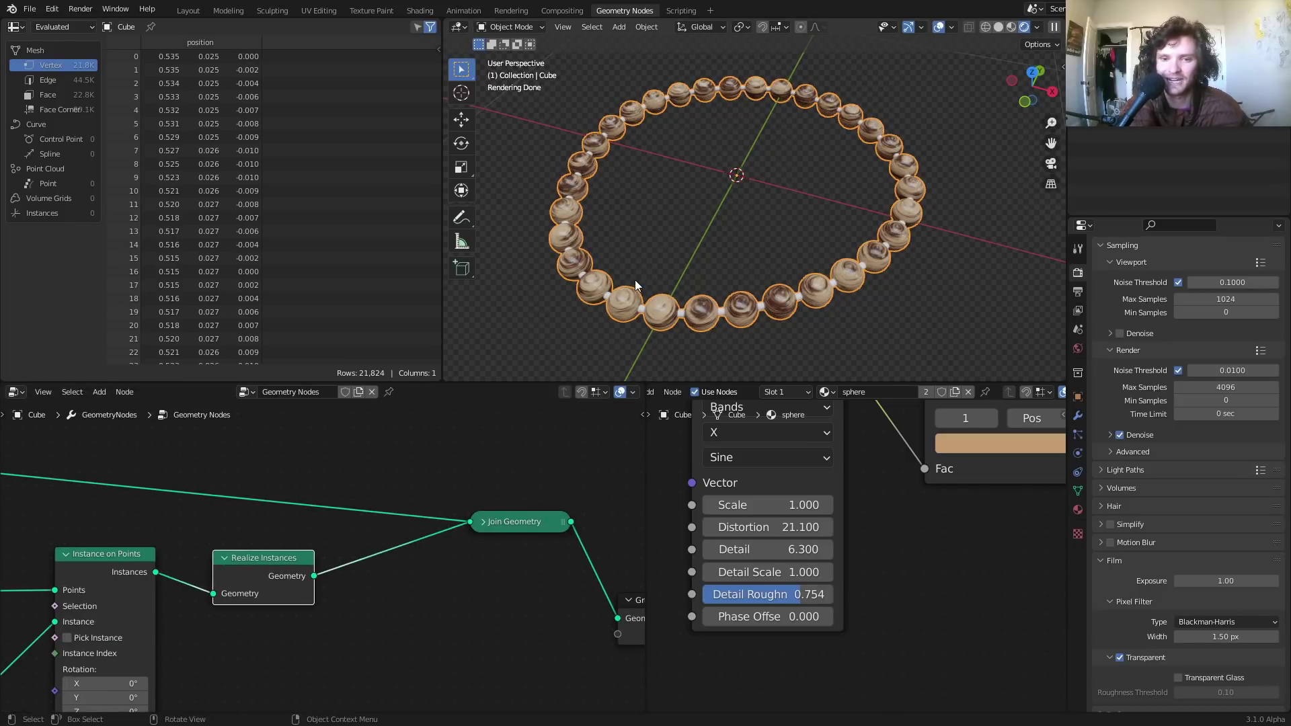
{"action": "middle_click_drag", "start_coordinate": [633, 288], "coordinate": [789, 182]}
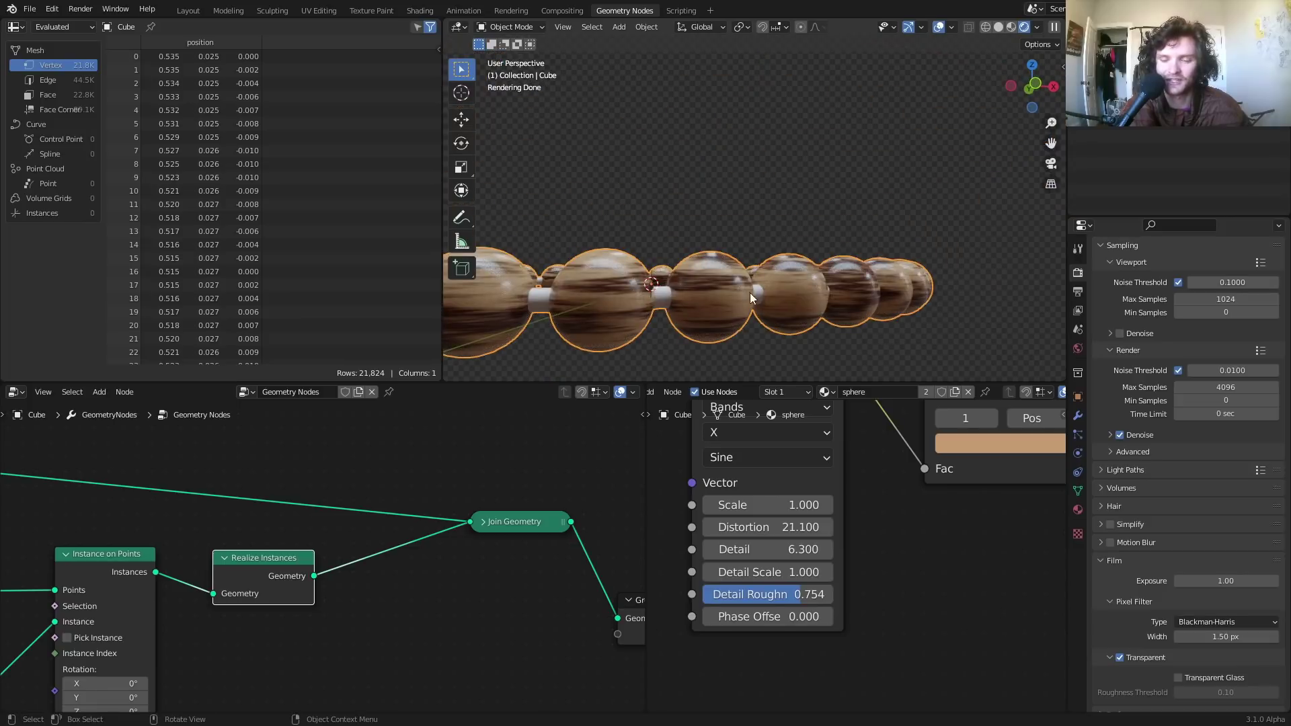
{"action": "middle_click_drag", "start_coordinate": [620, 249], "coordinate": [595, 269]}
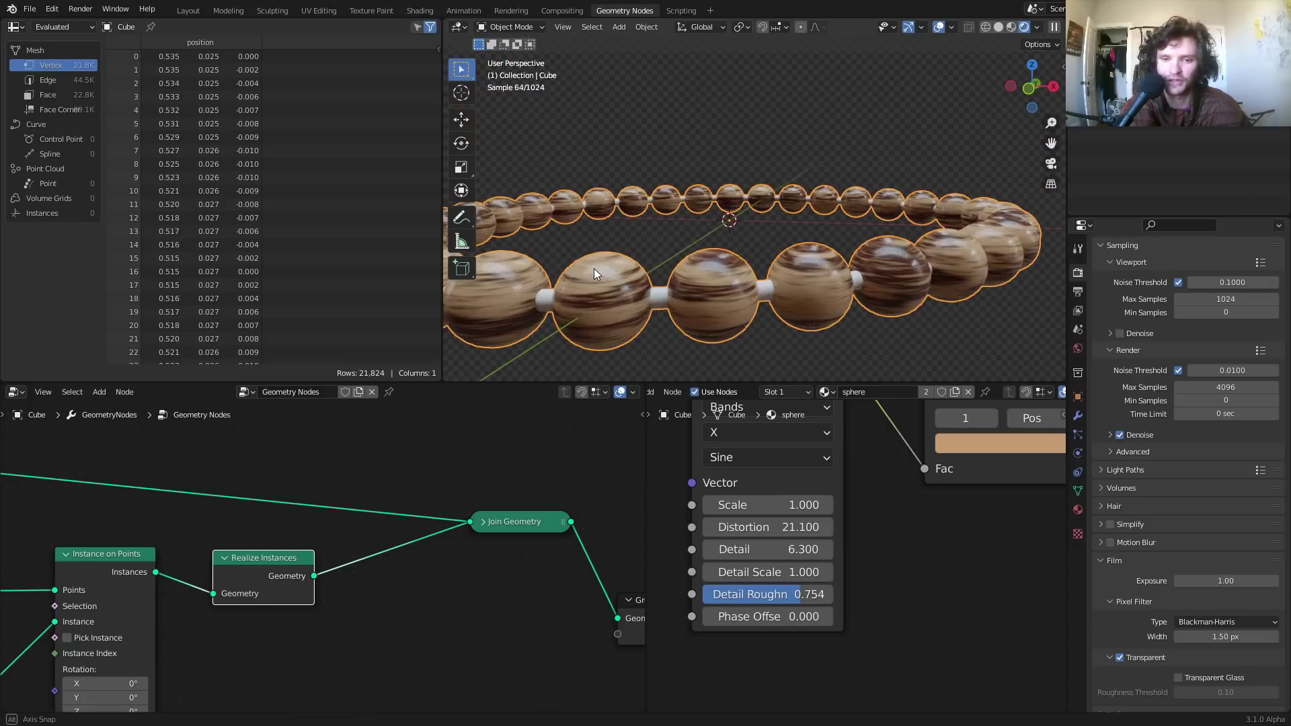
Add a Geometry input node beside the Wave Texture in the sphere material
{"action": "scroll", "coordinate": [817, 537], "scroll_direction": "down", "scroll_amount": 5}
{"action": "middle_click_drag", "start_coordinate": [754, 438], "coordinate": [812, 525]}
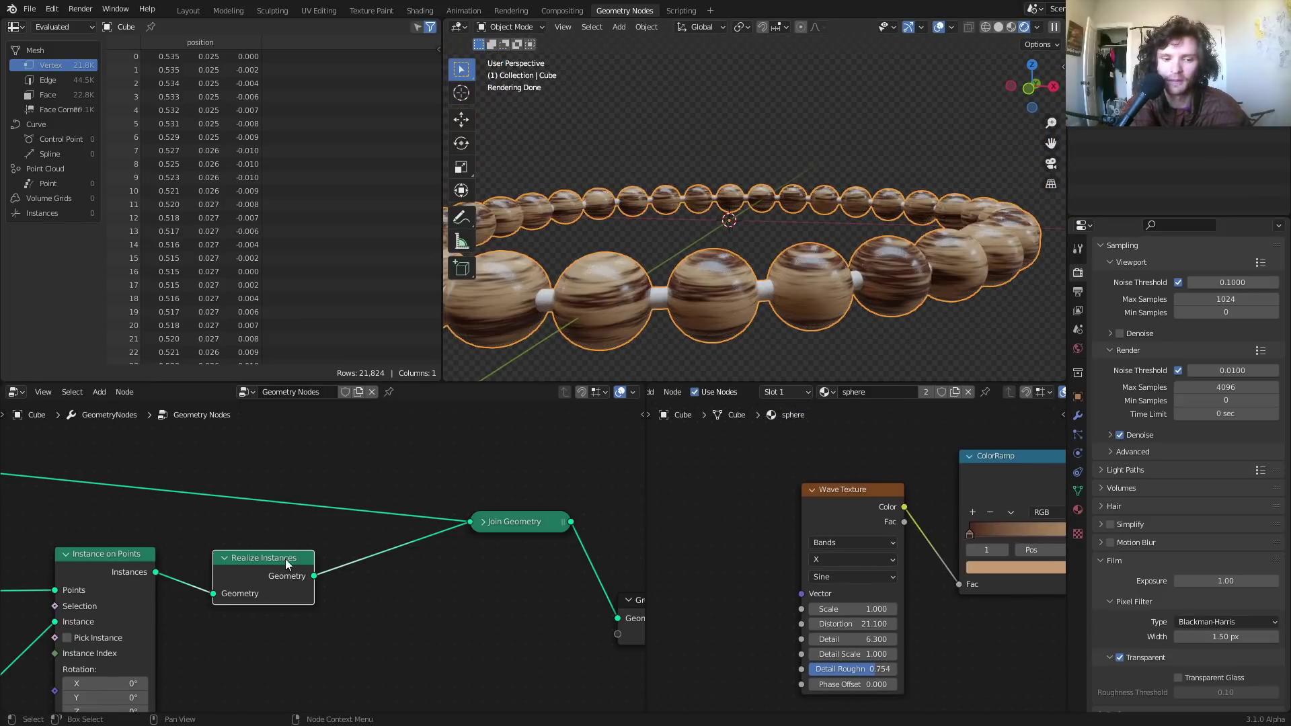
{"action": "scroll", "coordinate": [751, 546], "scroll_direction": "down", "scroll_amount": 2}
{"action": "key", "text": "shift+a"}
{"action": "left_click", "coordinate": [740, 465]}
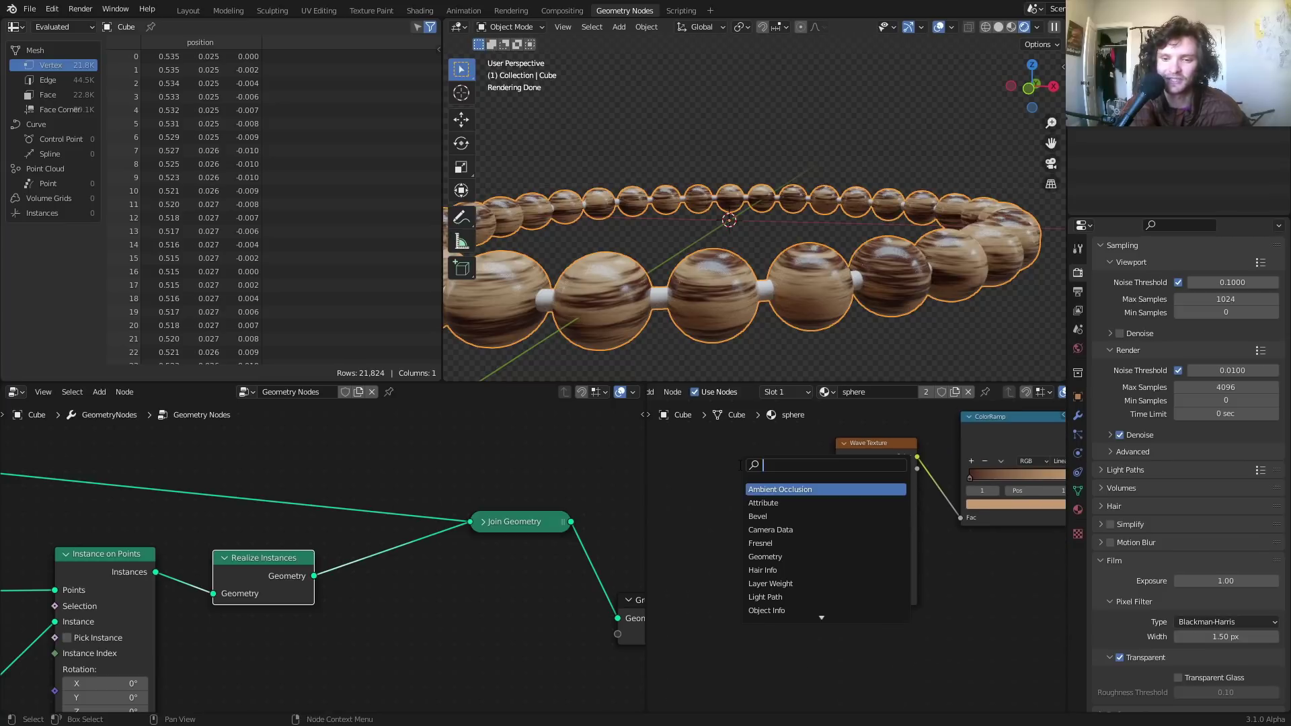
{"action": "type", "text": "ge"}
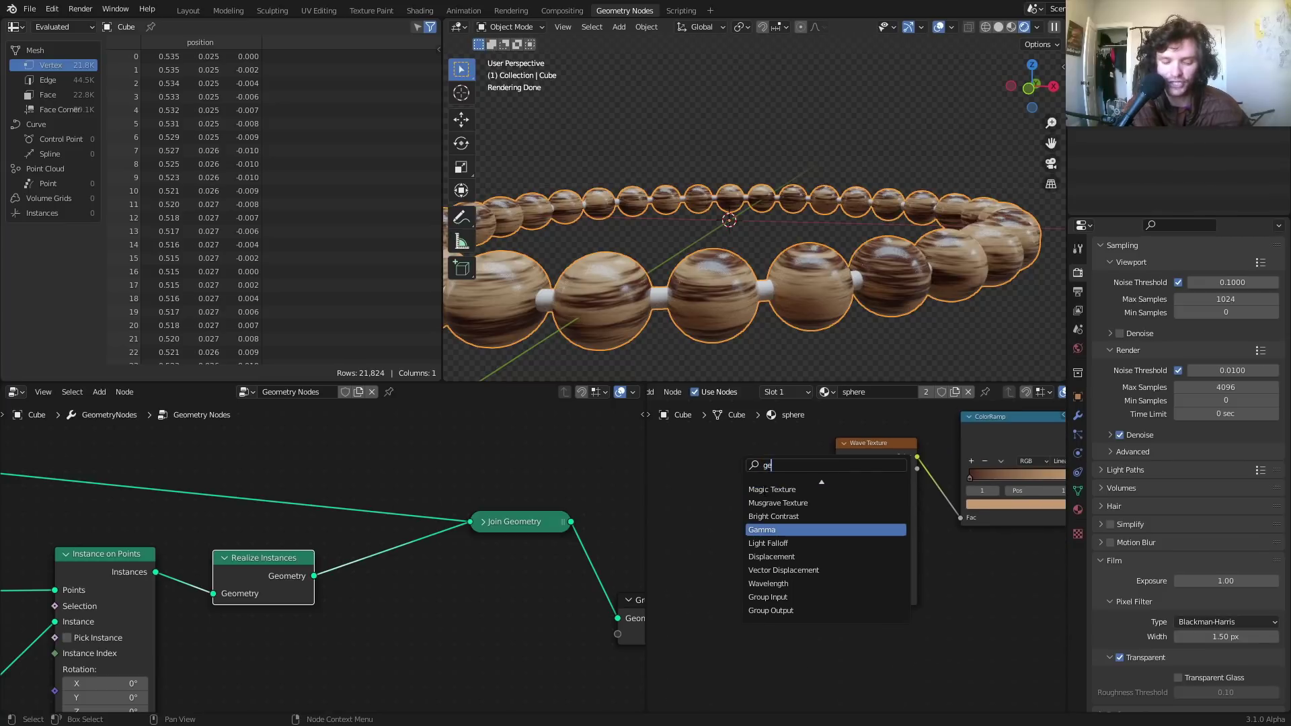
{"action": "type", "text": "om"}
{"action": "left_click", "coordinate": [765, 491]}
{"action": "left_click", "coordinate": [721, 474]}
Preview the Geometry node's outputs on the beads one after another until reaching Random Per Island
{"action": "left_click", "coordinate": [721, 474], "text": "ctrl+shift"}
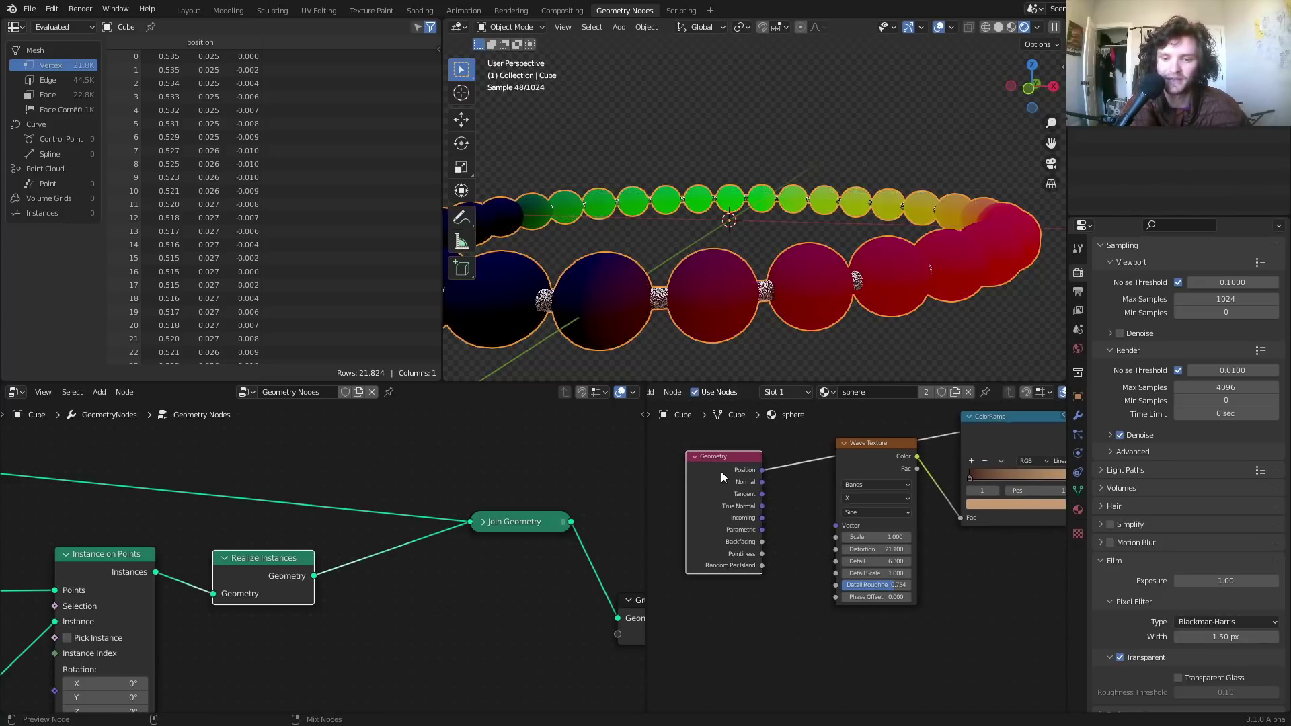
{"action": "left_click", "coordinate": [722, 474], "text": "ctrl+shift"}
{"action": "left_click", "coordinate": [722, 474], "text": "ctrl+shift"}
{"action": "left_click", "coordinate": [722, 474], "text": "ctrl+shift"}
{"action": "left_click", "coordinate": [722, 473], "text": "ctrl+shift"}
{"action": "left_click", "coordinate": [722, 474], "text": "ctrl+shift"}
{"action": "left_click", "coordinate": [721, 470], "text": "ctrl+shift"}
{"action": "left_click", "coordinate": [721, 471], "text": "ctrl+shift"}
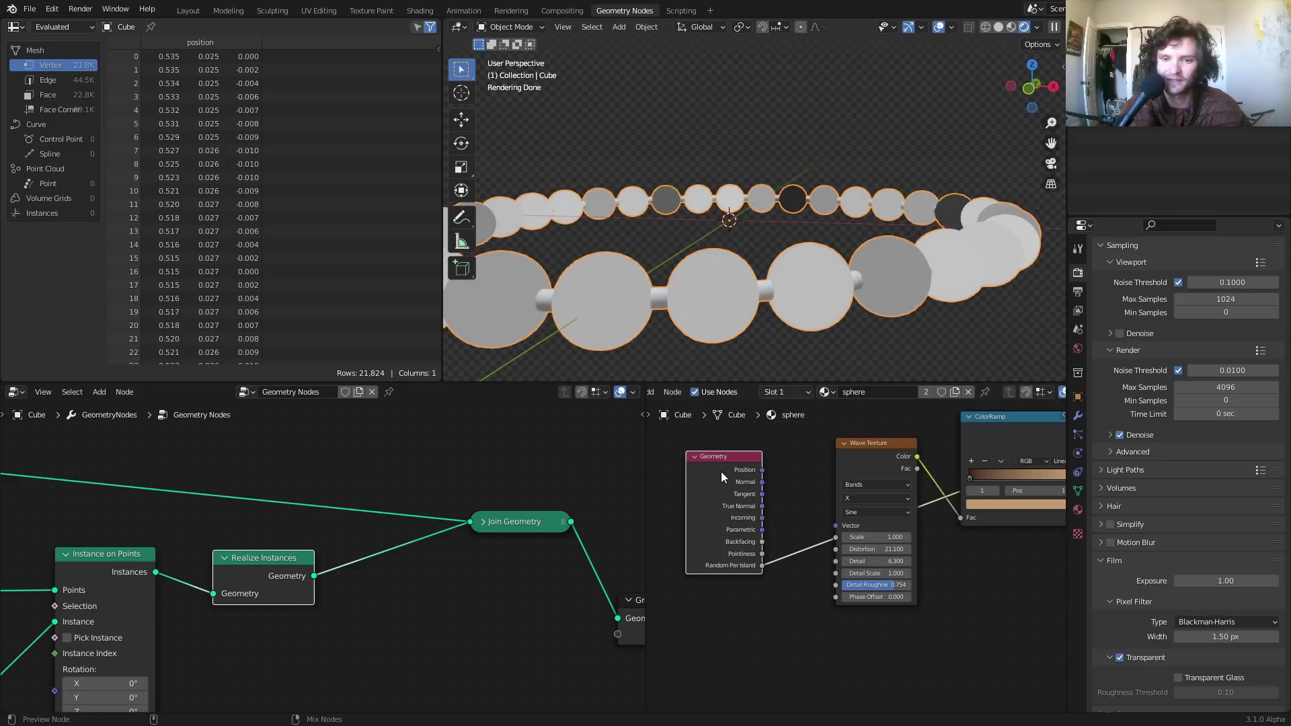
{"action": "scroll", "coordinate": [820, 224], "scroll_direction": "down", "scroll_amount": 4}
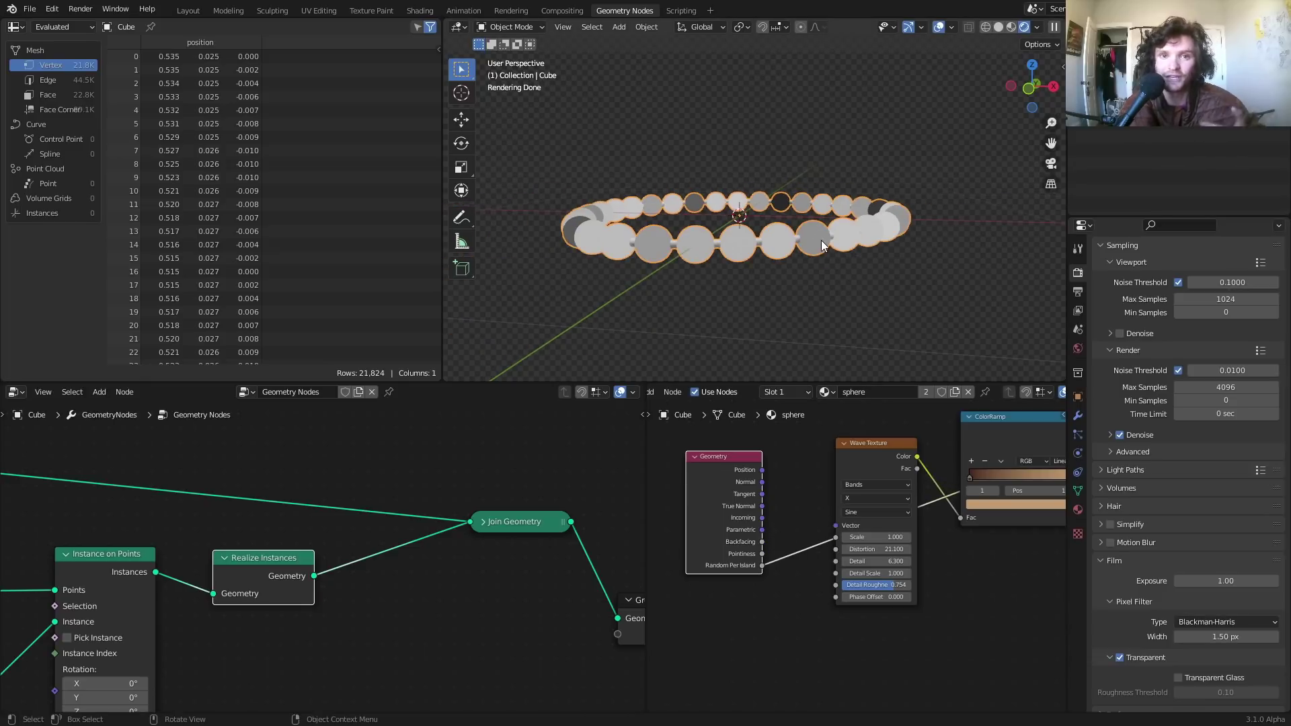
{"action": "middle_click_drag", "start_coordinate": [813, 216], "coordinate": [835, 247]}
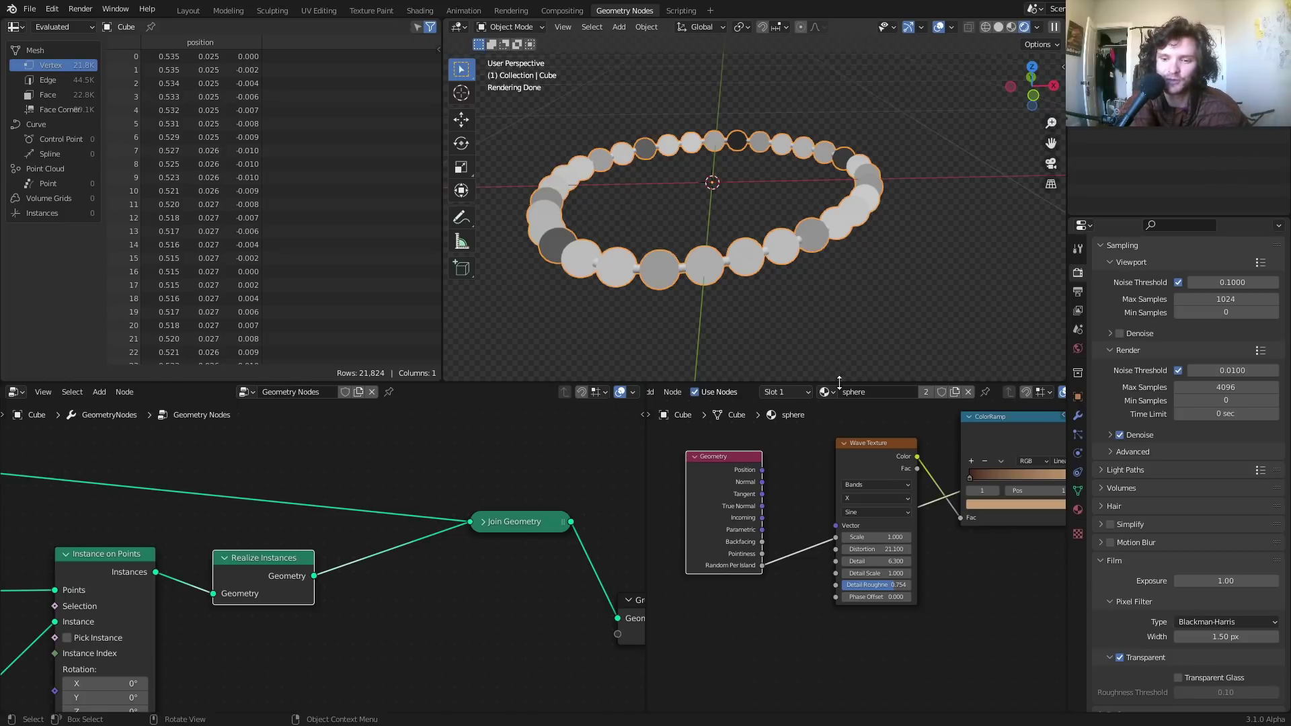
Move the Geometry node lower in the sphere material's node tree, clear of the Wave Texture and ColorRamp
{"action": "left_click_drag", "start_coordinate": [733, 473], "coordinate": [732, 613]}
{"action": "middle_click_drag", "start_coordinate": [1061, 409], "coordinate": [809, 457]}
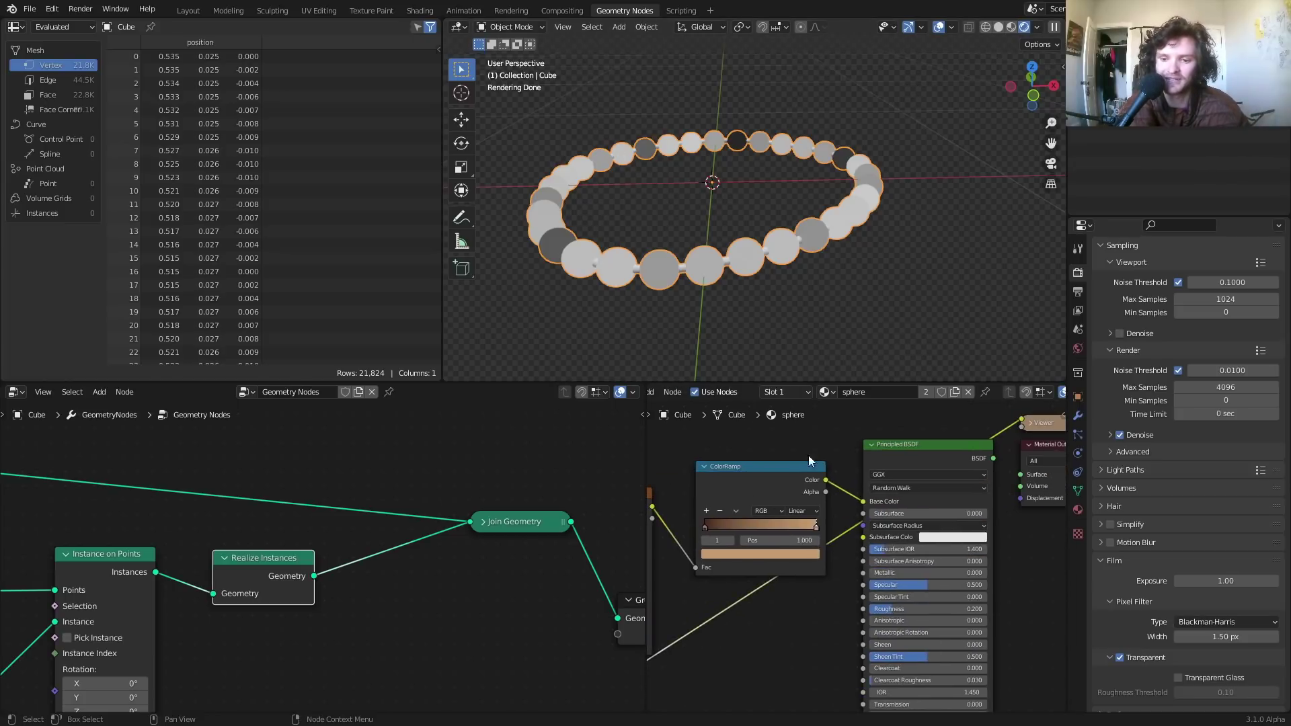
{"action": "scroll", "coordinate": [784, 475], "scroll_direction": "left", "scroll_amount": 5}
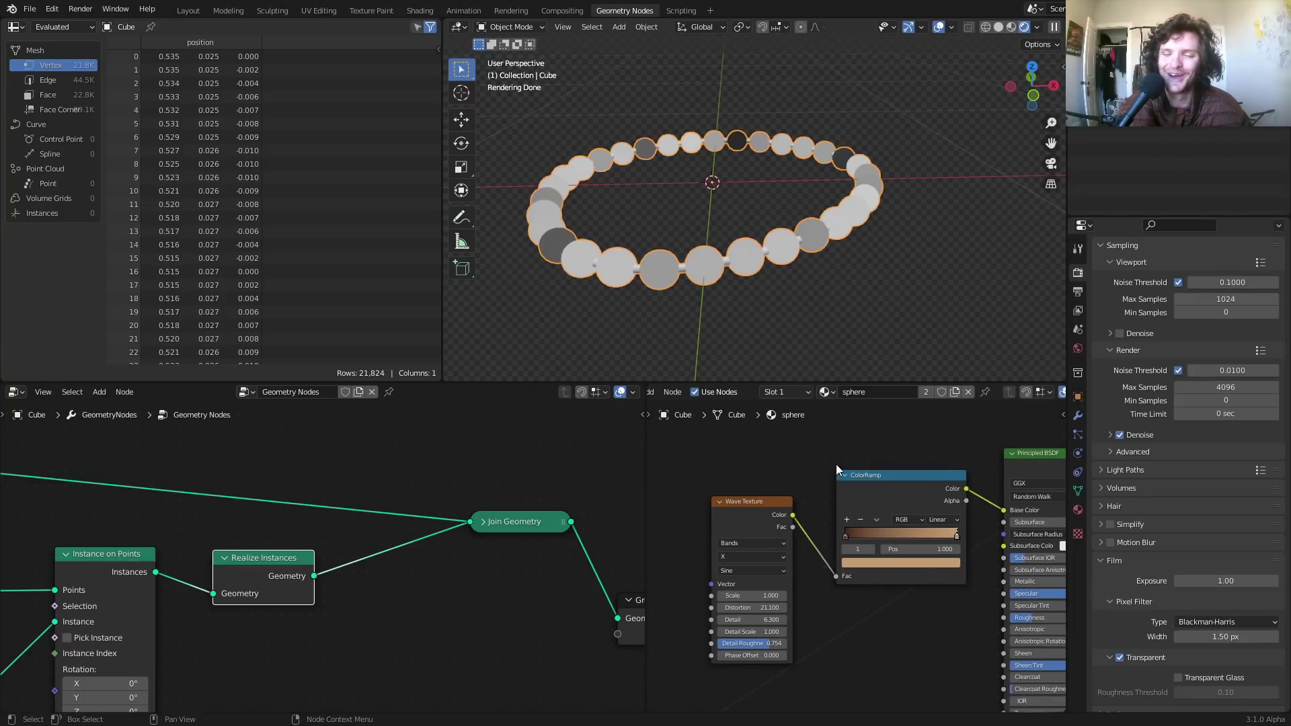
Drive the sphere material's Wave Texture directly with Object texture coordinates and send the Principled BSDF to the material output again
{"action": "scroll", "coordinate": [840, 462], "scroll_direction": "down", "scroll_amount": 4}
{"action": "middle_click_drag", "start_coordinate": [790, 526], "coordinate": [838, 542]}
{"action": "left_click_drag", "start_coordinate": [760, 594], "coordinate": [761, 639]}
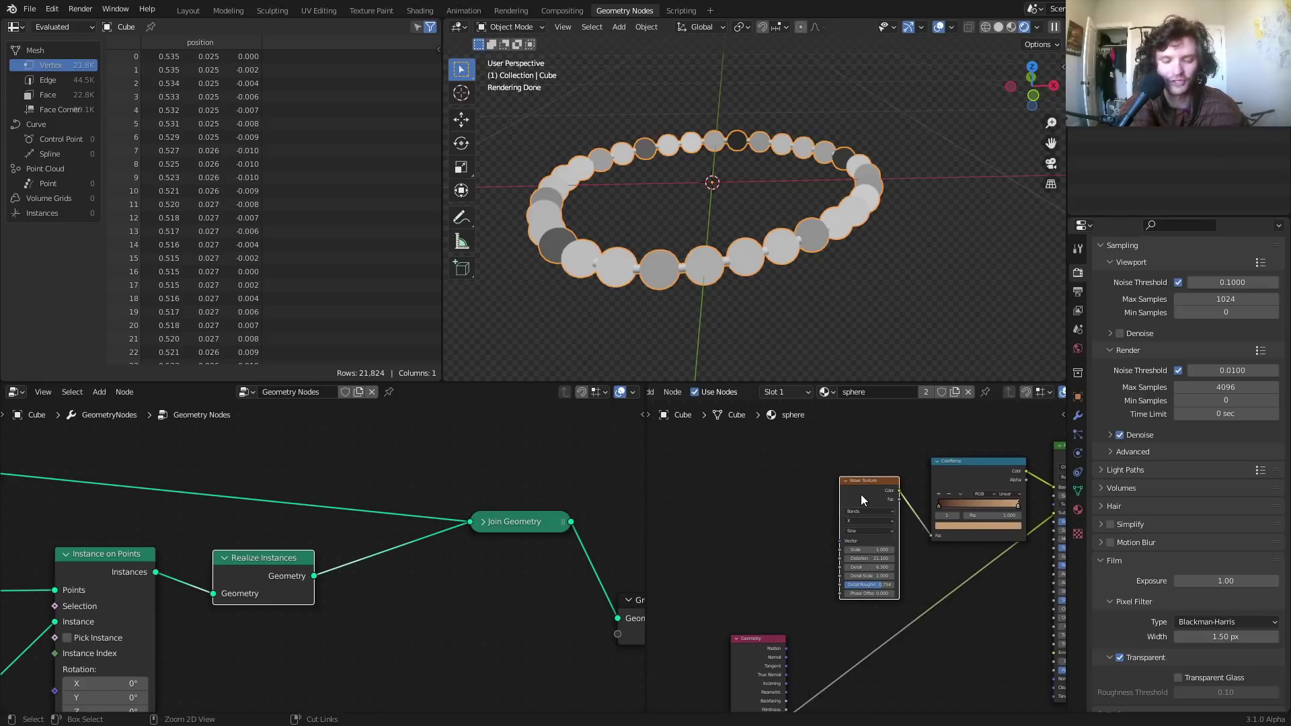
{"action": "key", "text": "ctrl+t"}
{"action": "scroll", "coordinate": [843, 489], "scroll_direction": "left", "scroll_amount": 2, "text": "ctrl"}
{"action": "key", "text": "ctrl+x"}
{"action": "scroll", "coordinate": [761, 527], "scroll_direction": "up", "scroll_amount": 2}
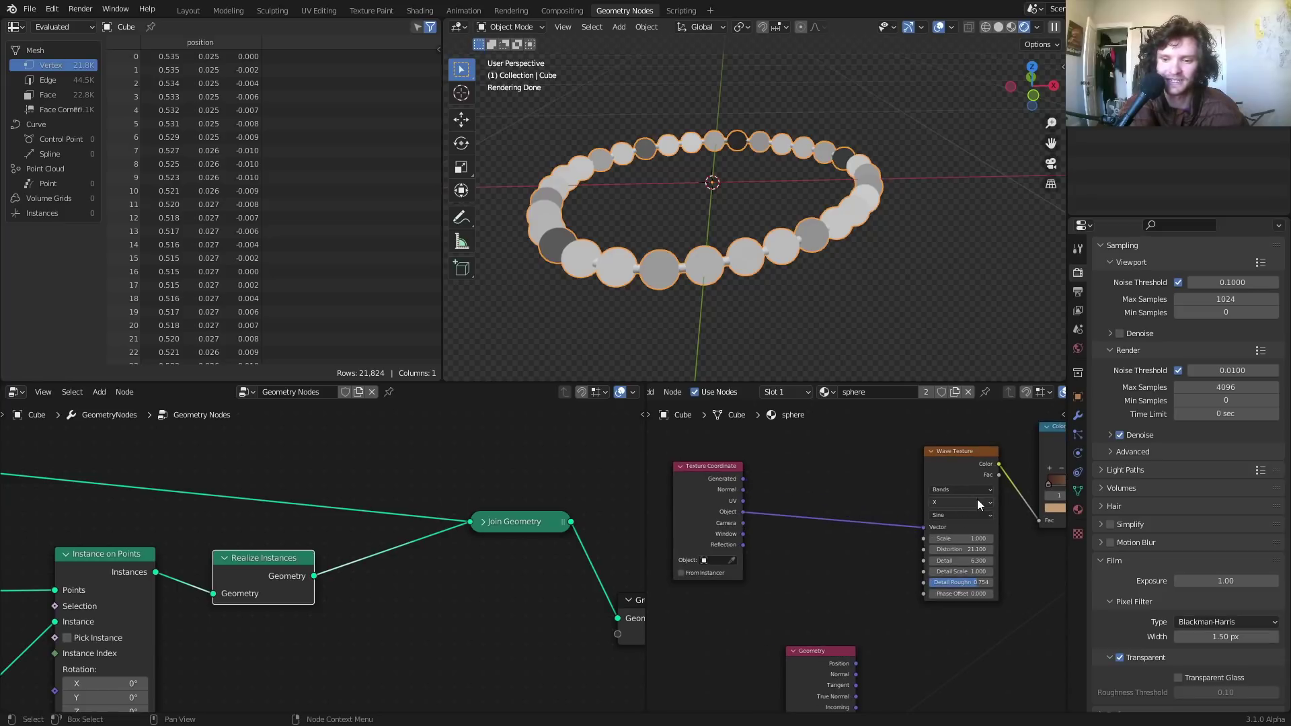
{"action": "scroll", "coordinate": [874, 482], "scroll_direction": "right", "scroll_amount": 4, "text": "ctrl"}
{"action": "left_click", "coordinate": [966, 459], "text": "ctrl+shift"}
{"action": "left_click_drag", "start_coordinate": [967, 458], "coordinate": [972, 459]}
Set the Wave Texture's scale to 2 and its detail to 8
{"action": "middle_click_drag", "start_coordinate": [736, 554], "coordinate": [866, 465]}
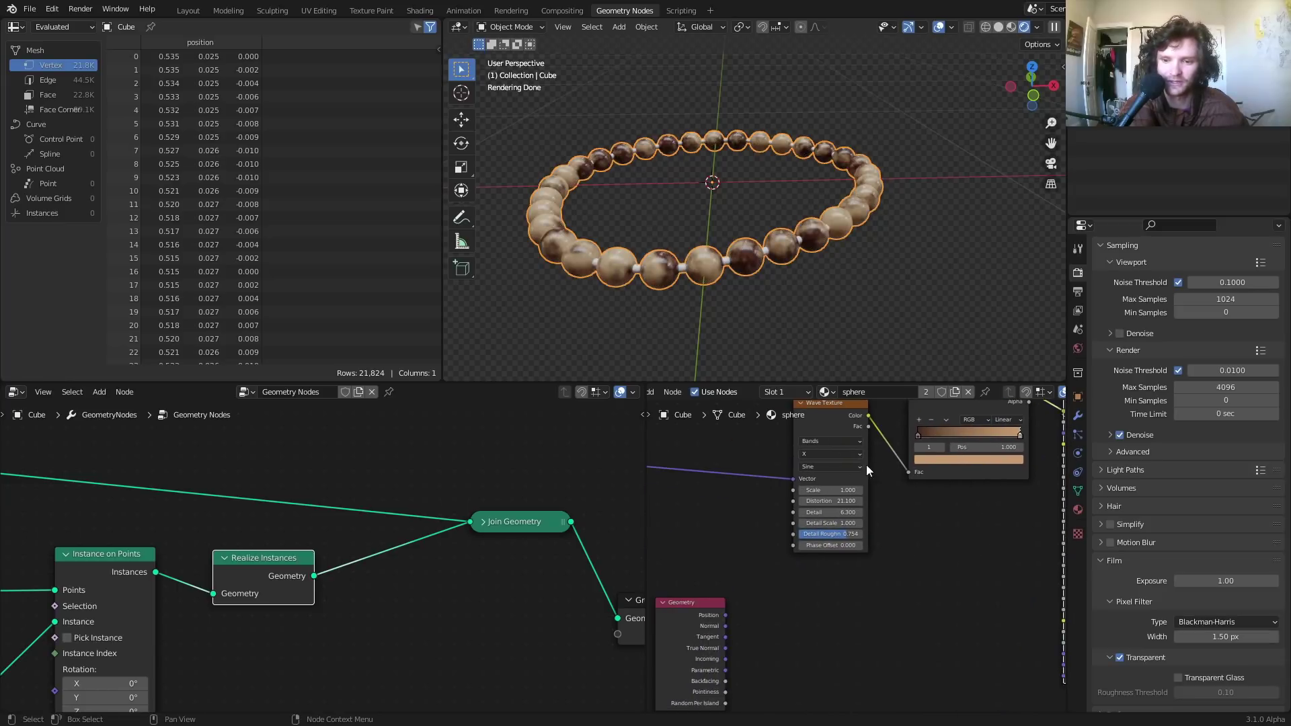
{"action": "scroll", "coordinate": [837, 482], "scroll_direction": "up", "scroll_amount": 2}
{"action": "left_click", "coordinate": [831, 459]}
{"action": "type", "text": "2"}
{"action": "key", "text": "Return"}
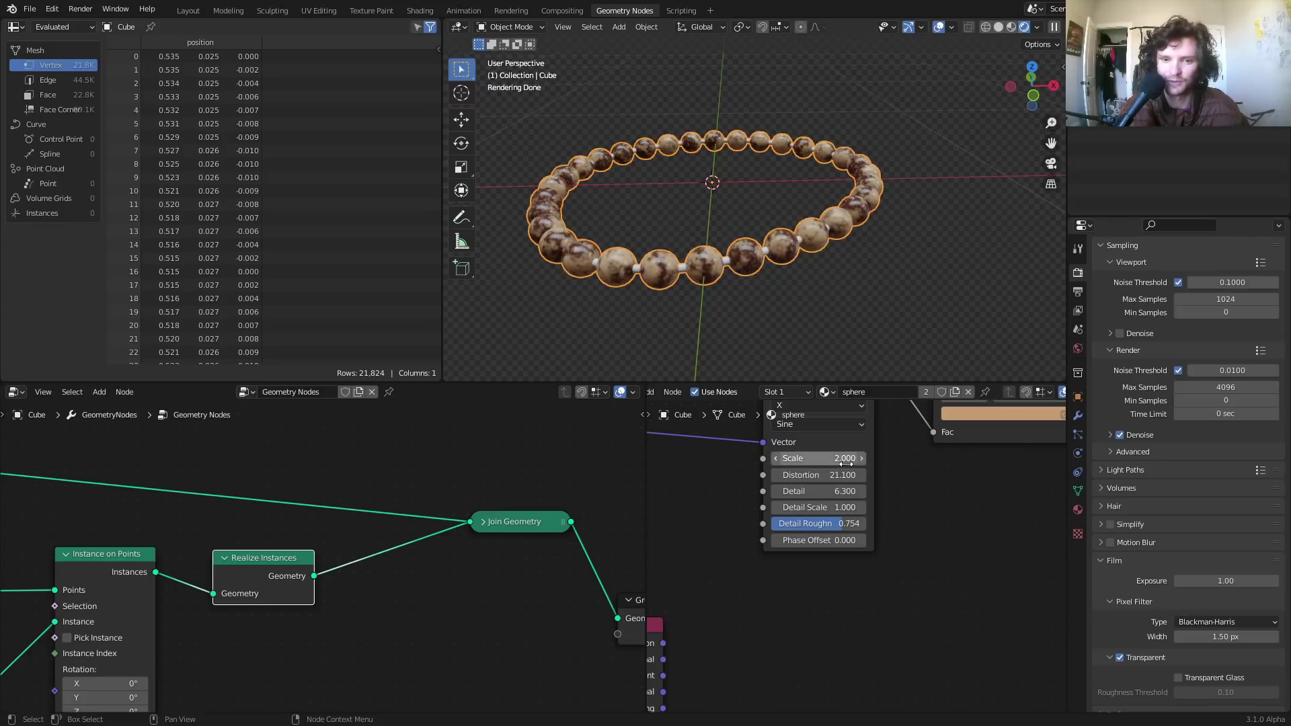
{"action": "middle_click_drag", "start_coordinate": [768, 502], "coordinate": [832, 503]}
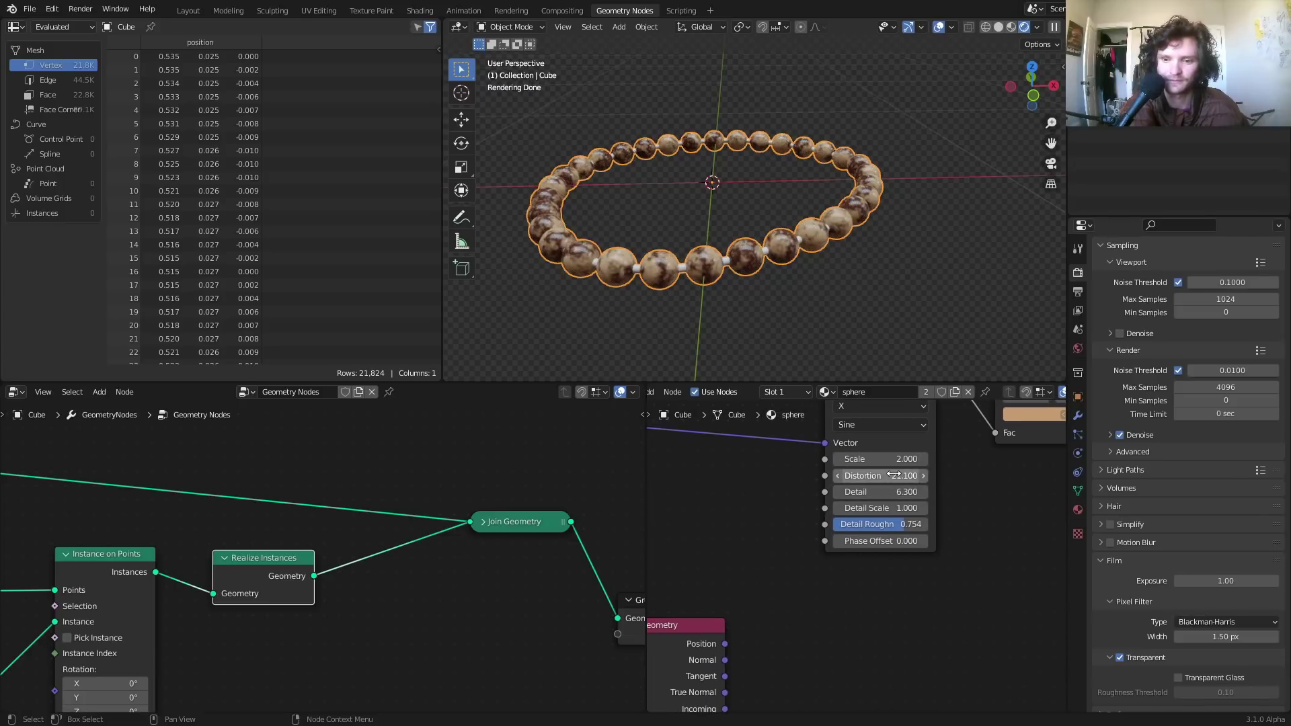
{"action": "double_click", "coordinate": [896, 486]}
{"action": "type", "text": "8"}
{"action": "key", "text": "Return"}
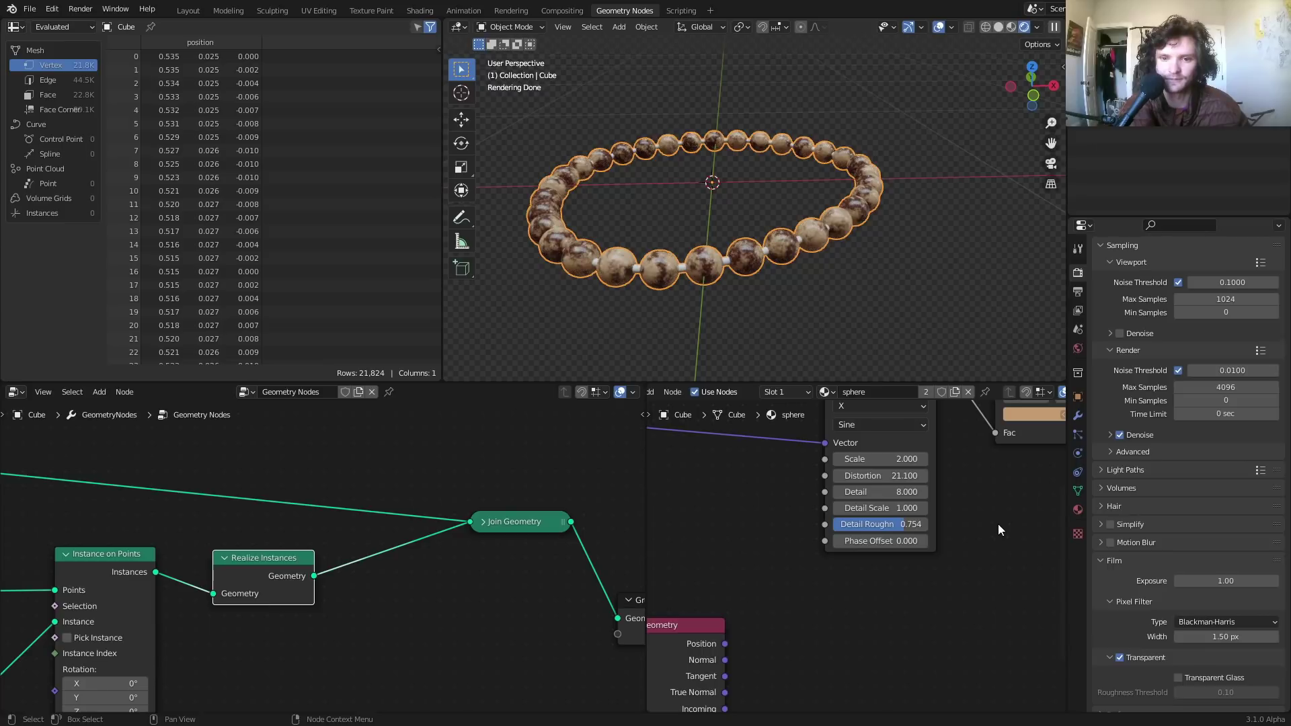
Insert a Mapping node between the Texture Coordinate's Object output and the Wave Texture's vector input
{"action": "scroll", "coordinate": [825, 542], "scroll_direction": "down", "scroll_amount": 2}
{"action": "middle_click_drag", "start_coordinate": [825, 541], "coordinate": [917, 490]}
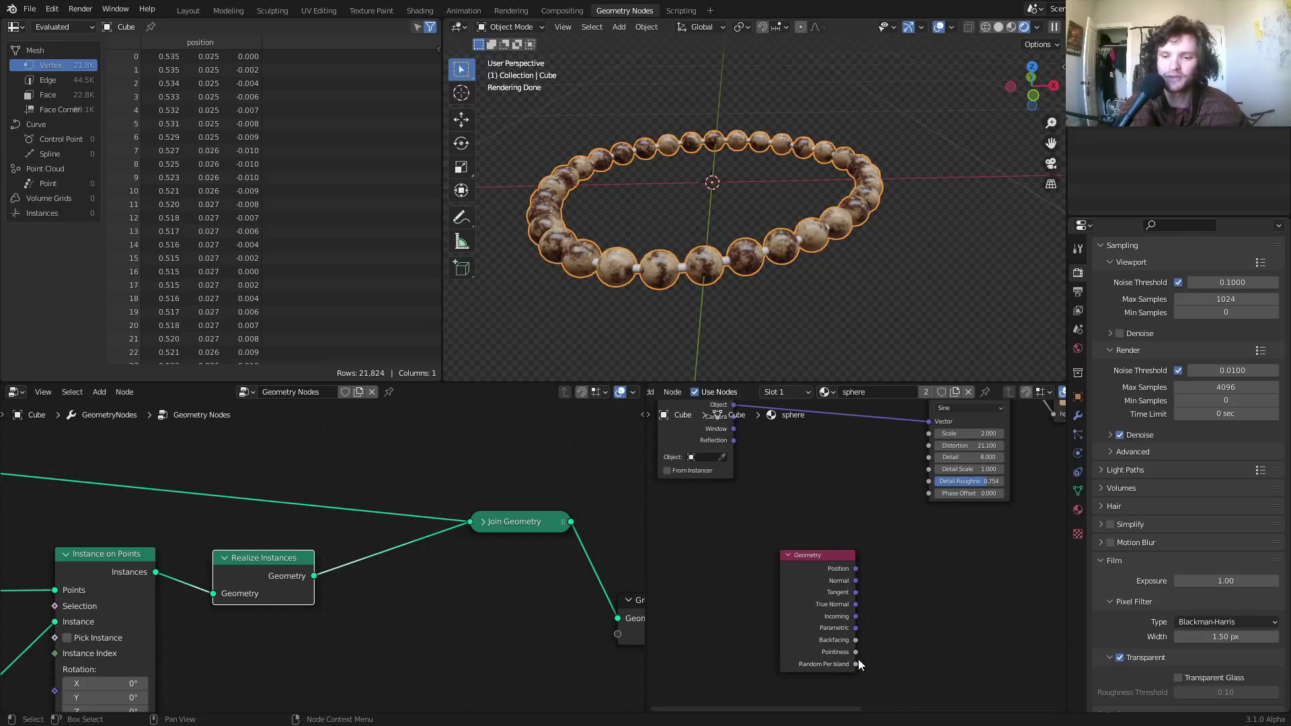
{"action": "middle_click_drag", "start_coordinate": [817, 461], "coordinate": [852, 517]}
{"action": "key", "text": "shift+a"}
{"action": "type", "text": "mapp"}
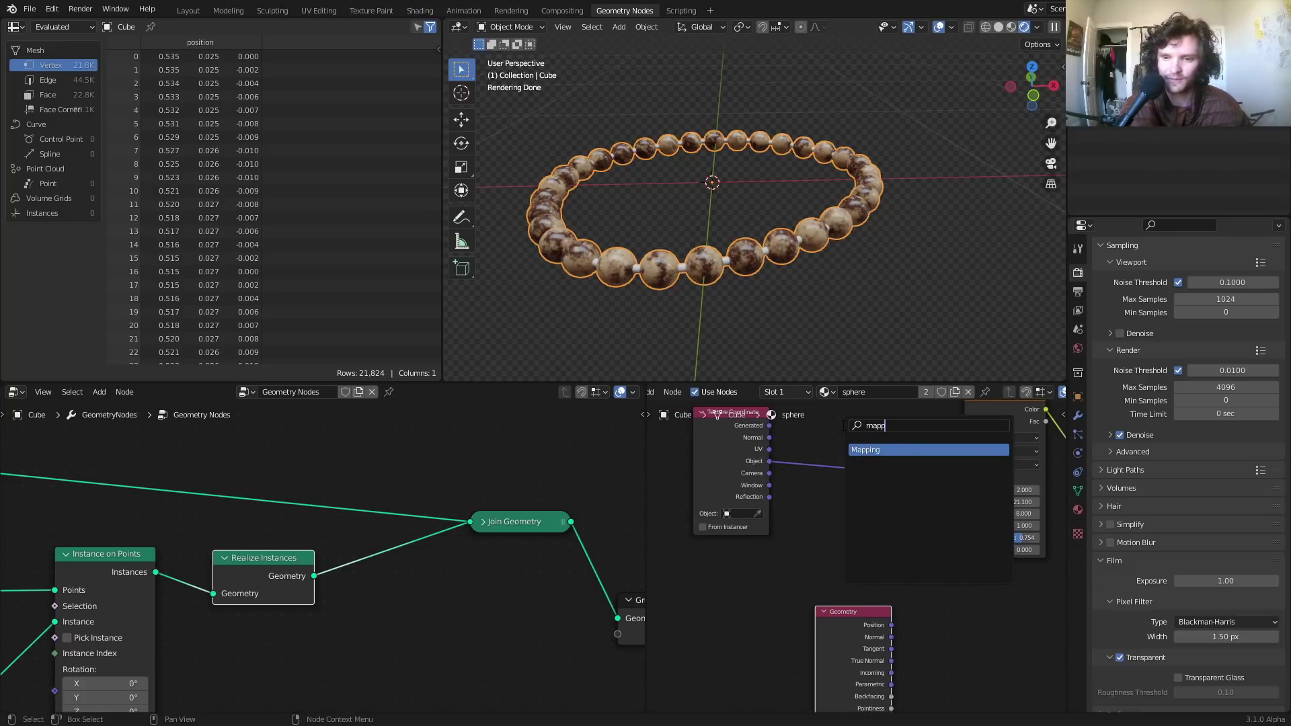
{"action": "key", "text": "Return"}
{"action": "left_click", "coordinate": [839, 461]}
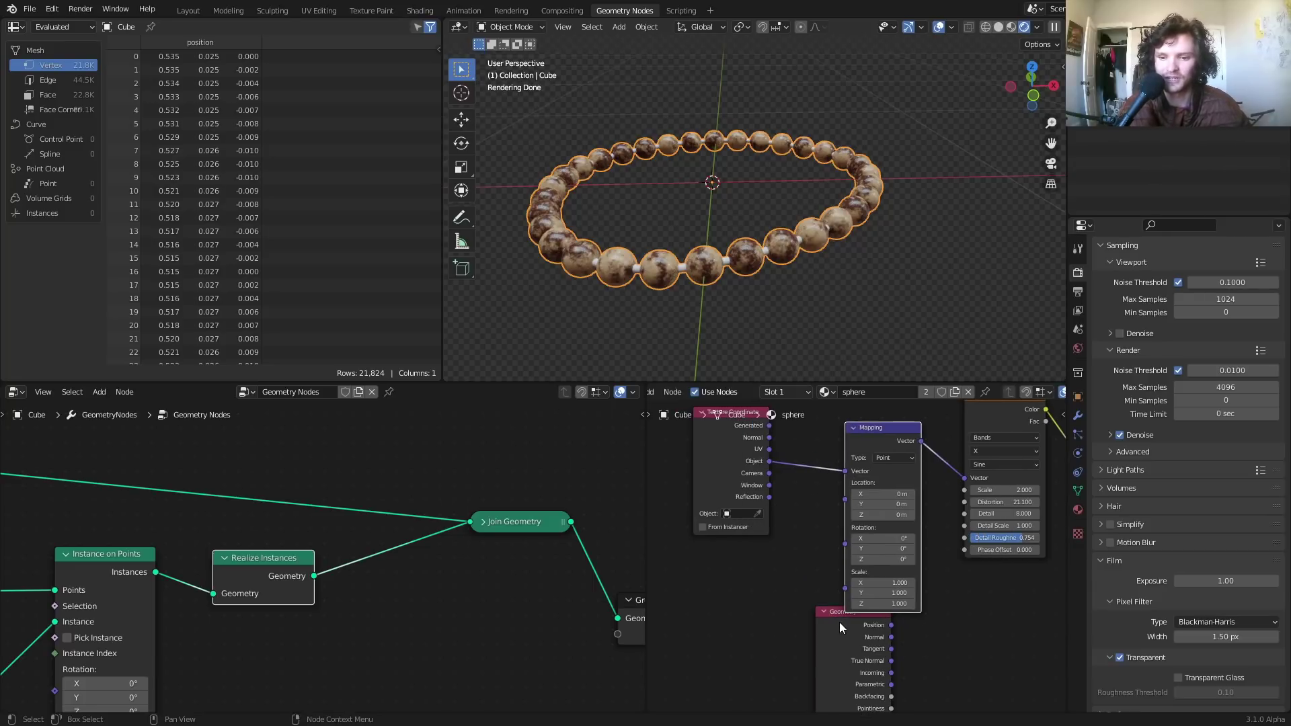
Move the Geometry node clear of the Mapping node and connect Random Per Island to the Mapping node's Rotation
{"action": "left_click_drag", "start_coordinate": [839, 622], "coordinate": [684, 606]}
{"action": "scroll", "coordinate": [719, 584], "scroll_direction": "up", "scroll_amount": 2}
{"action": "middle_click_drag", "start_coordinate": [704, 656], "coordinate": [758, 588]}
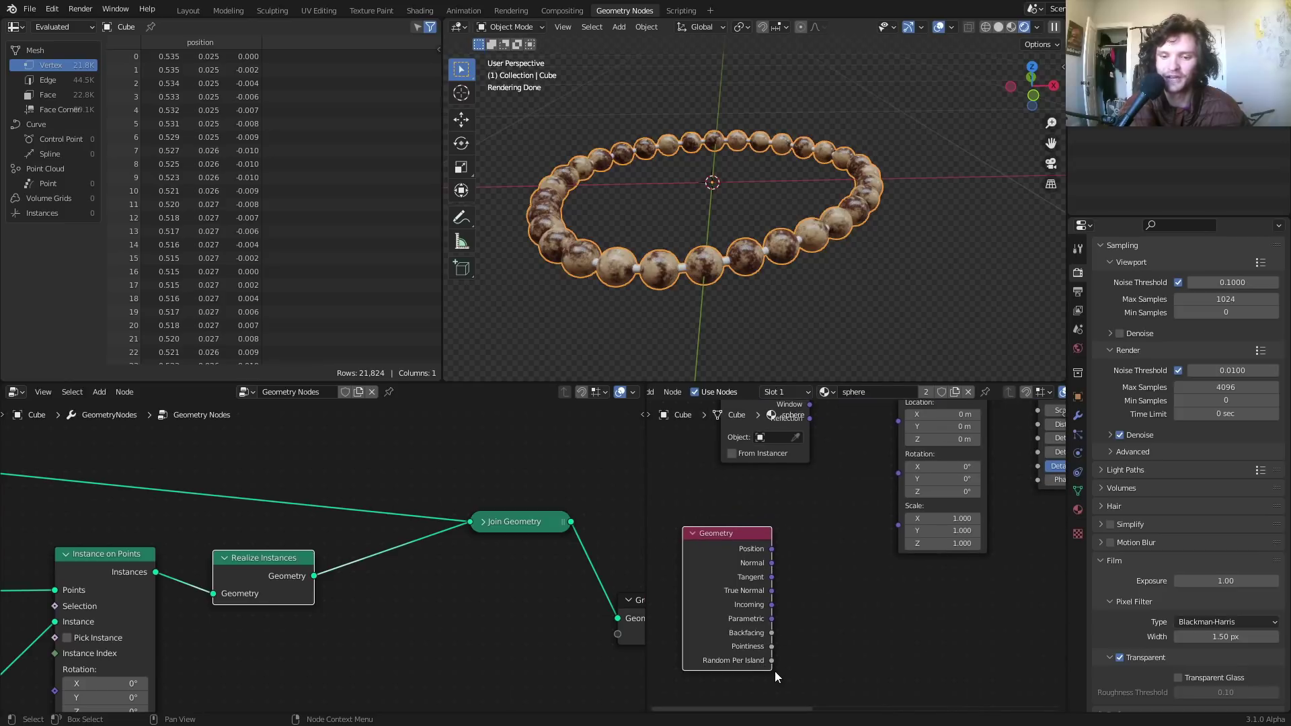
{"action": "left_click_drag", "start_coordinate": [771, 661], "coordinate": [796, 619]}
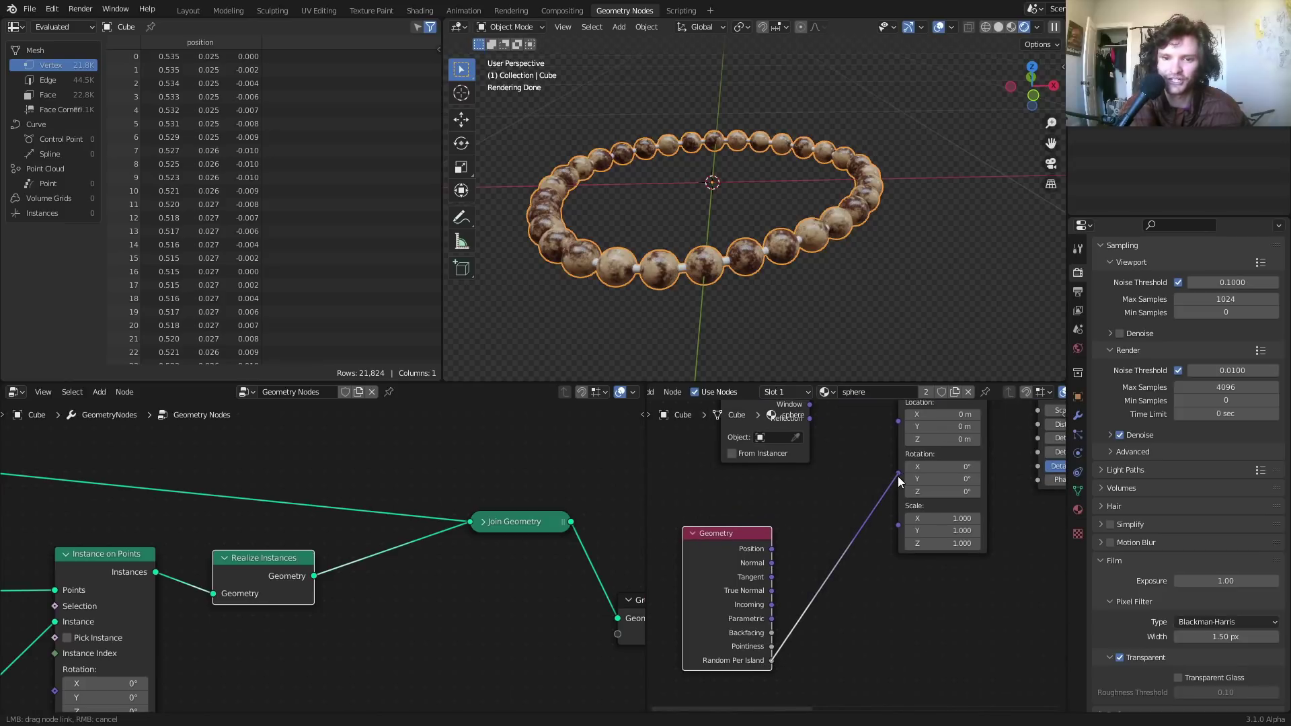
{"action": "left_click_drag", "start_coordinate": [898, 479], "coordinate": [898, 474]}
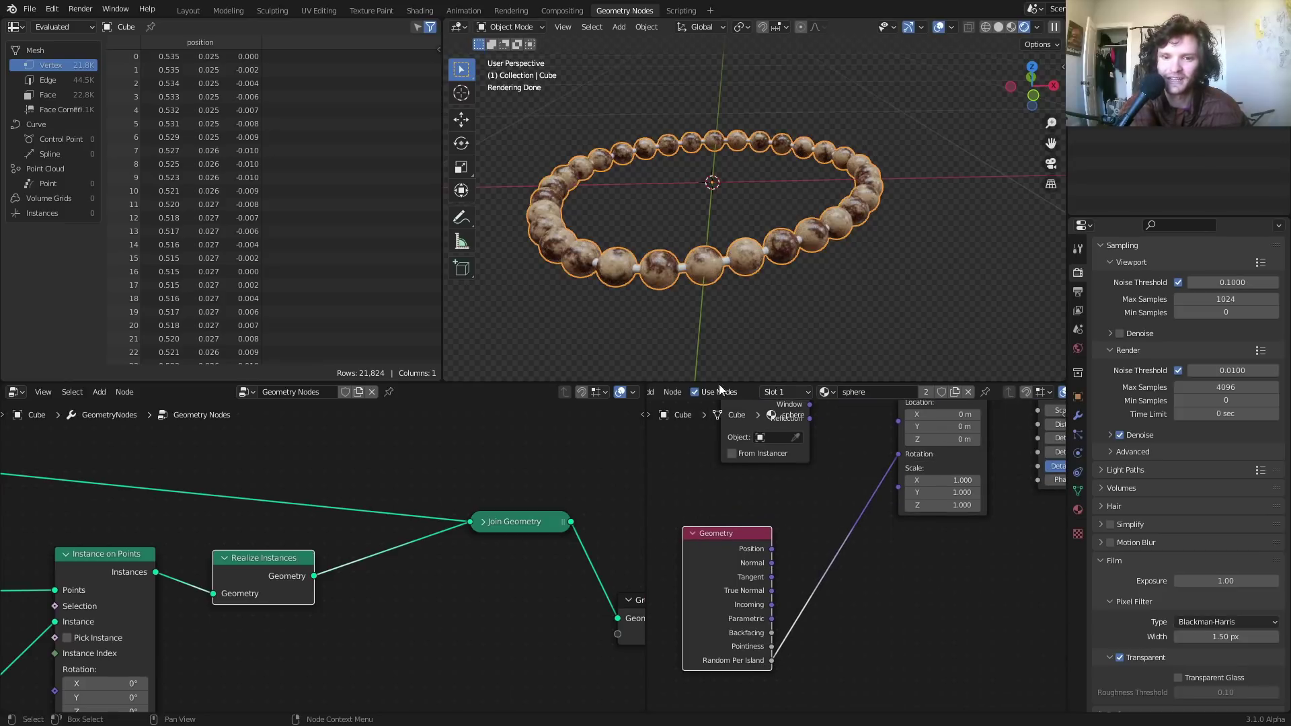
{"action": "left_click", "coordinate": [962, 268]}
{"action": "scroll", "coordinate": [730, 225], "scroll_direction": "down", "scroll_amount": 3}
{"action": "middle_click_drag", "start_coordinate": [742, 231], "coordinate": [742, 294]}
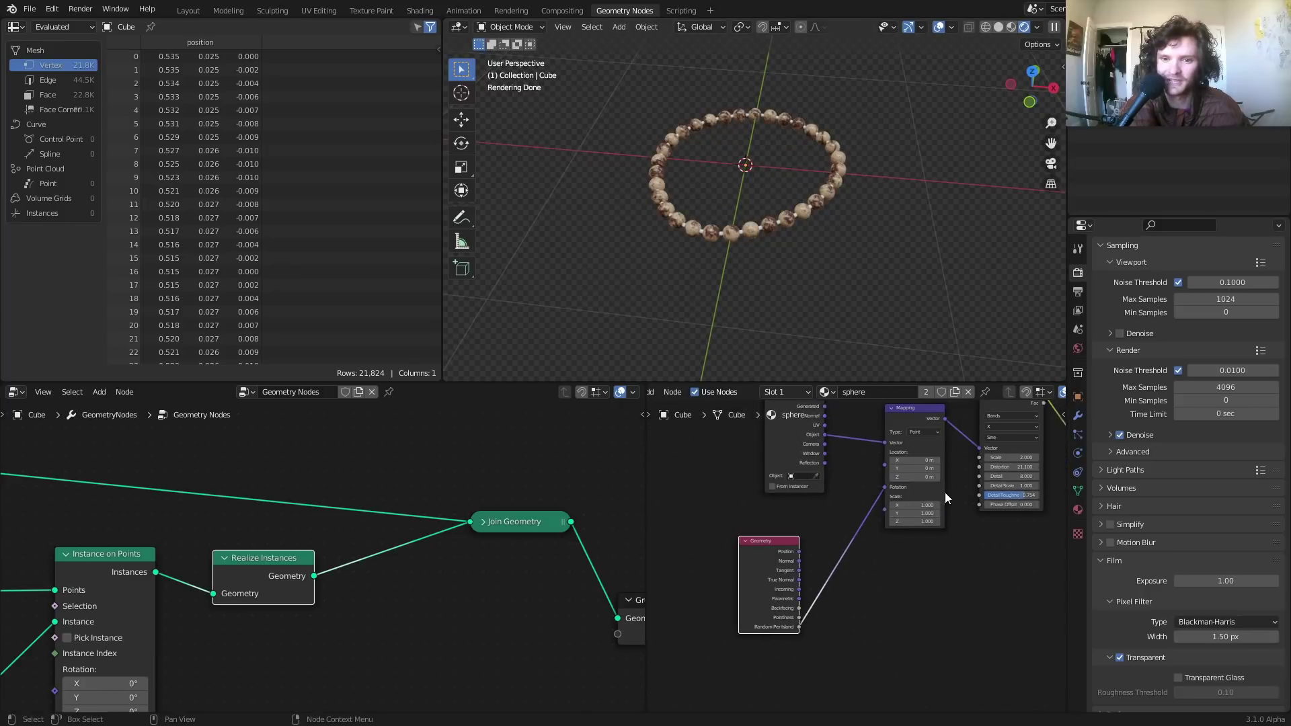
Make room before the Principled BSDF and insert a MixRGB node between the ColorRamp and the Base Color
{"action": "scroll", "coordinate": [946, 492], "scroll_direction": "down", "scroll_amount": 5}
{"action": "left_click_drag", "start_coordinate": [966, 535], "coordinate": [855, 475]}
{"action": "key", "text": "g"}
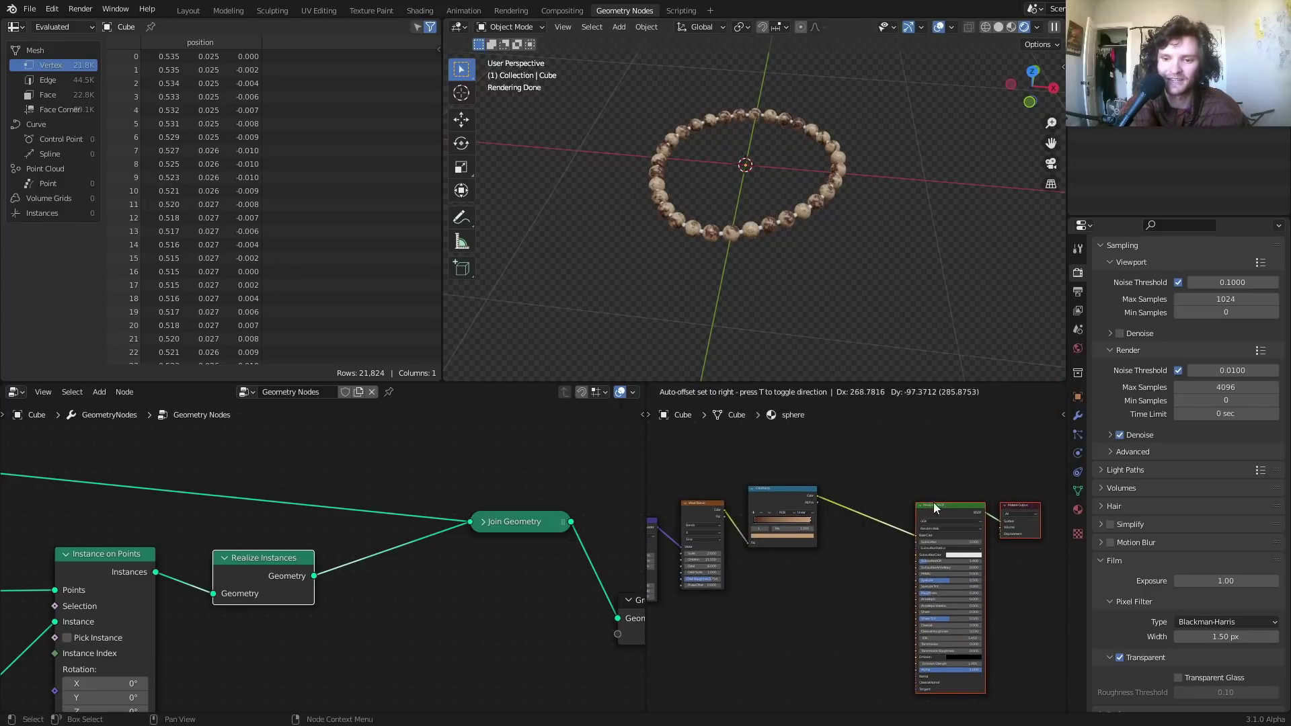
{"action": "left_click", "coordinate": [933, 502]}
{"action": "key", "text": "shift+a"}
{"action": "left_click", "coordinate": [881, 466]}
{"action": "type", "text": "mix"}
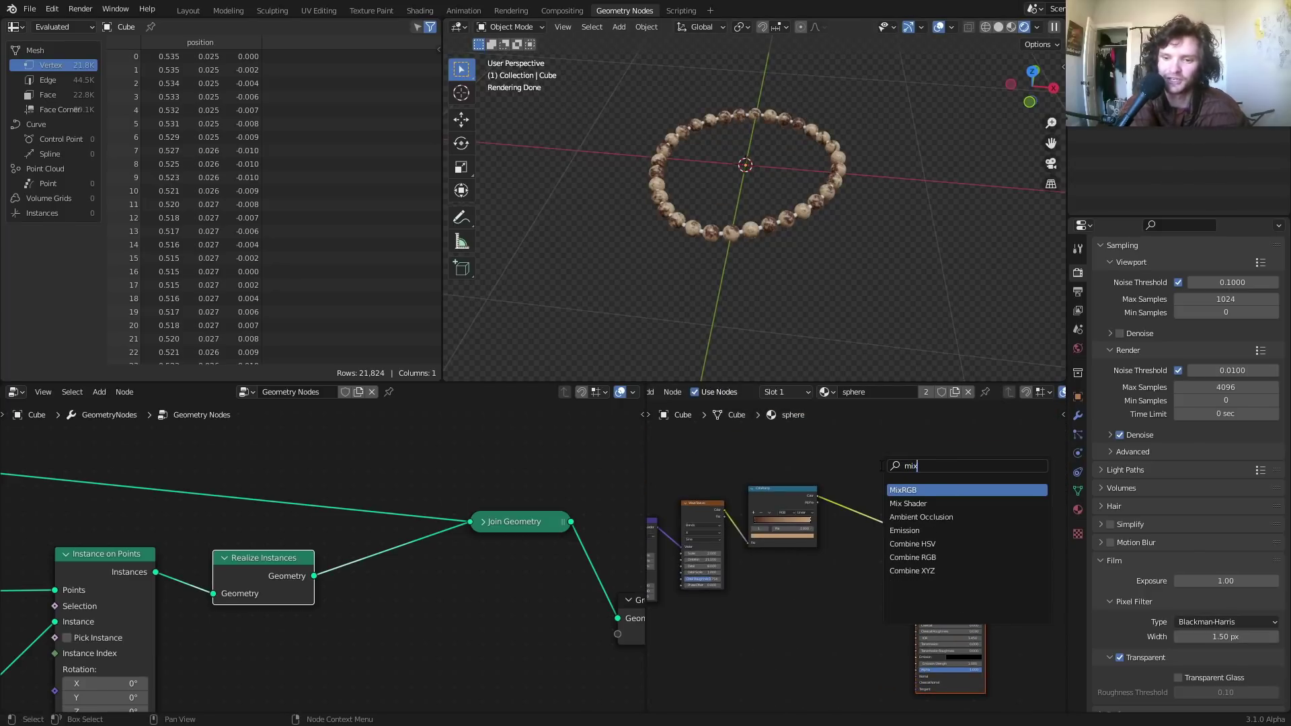
{"action": "key", "text": "Return"}
{"action": "left_click", "coordinate": [868, 509]}
{"action": "scroll", "coordinate": [854, 553], "scroll_direction": "up", "scroll_amount": 5}
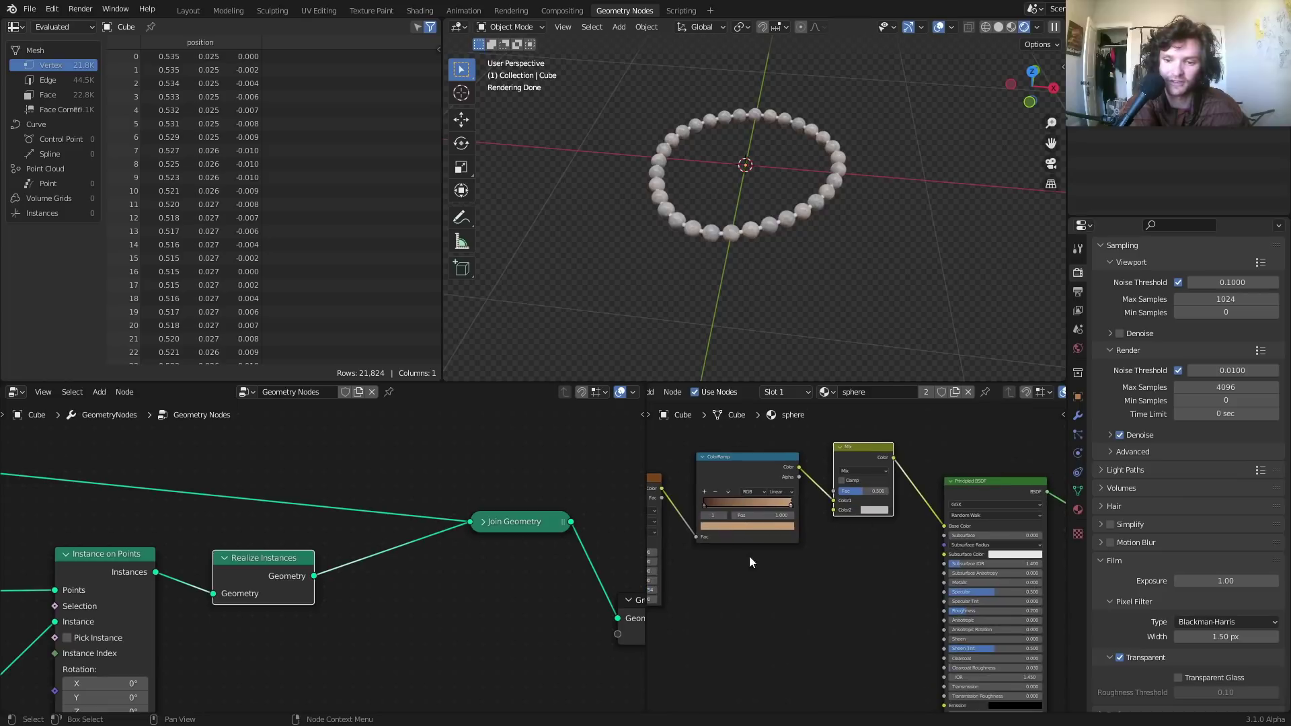
Connect the Geometry node's Random Per Island output to the Mix node's factor
{"action": "scroll", "coordinate": [749, 555], "scroll_direction": "down", "scroll_amount": 5}
{"action": "middle_click_drag", "start_coordinate": [684, 610], "coordinate": [784, 564]}
{"action": "left_click_drag", "start_coordinate": [659, 623], "coordinate": [941, 473]}
{"action": "scroll", "coordinate": [937, 468], "scroll_direction": "up", "scroll_amount": 3}
{"action": "middle_click_drag", "start_coordinate": [937, 468], "coordinate": [706, 548]}
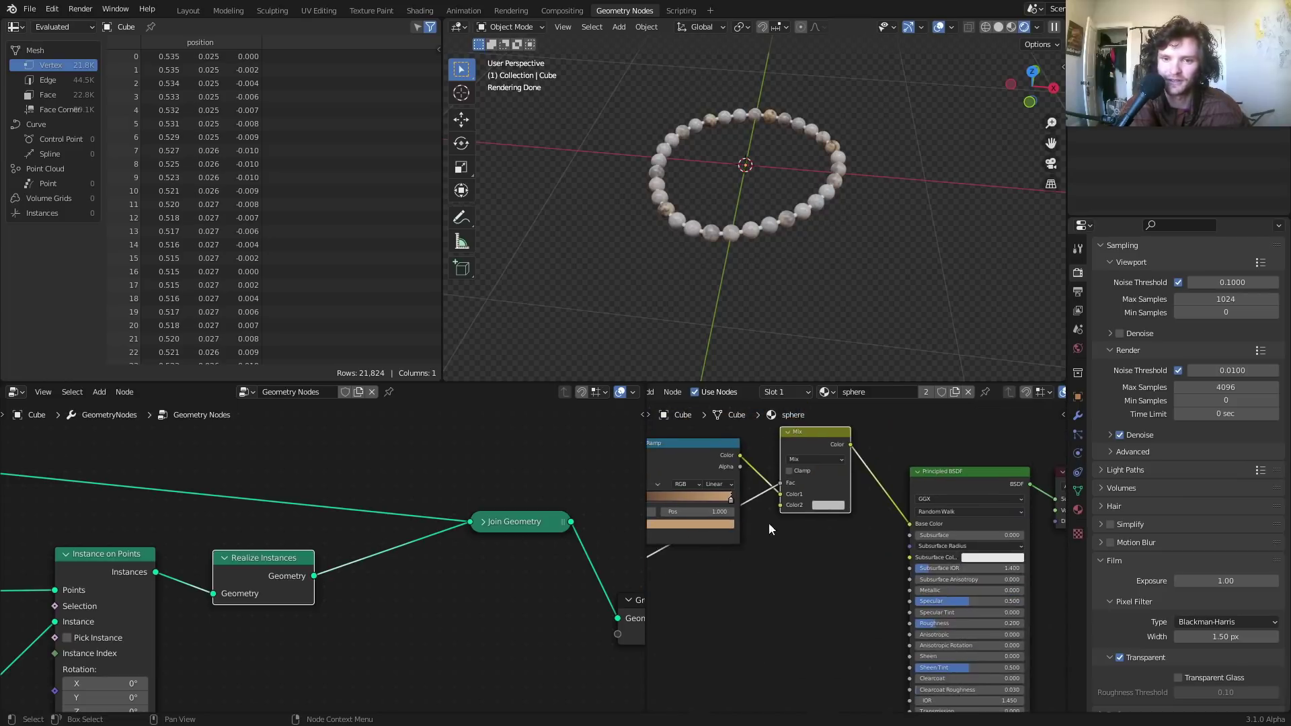
Set the Mix node's second color to black
{"action": "scroll", "coordinate": [708, 205], "scroll_direction": "up", "scroll_amount": 5}
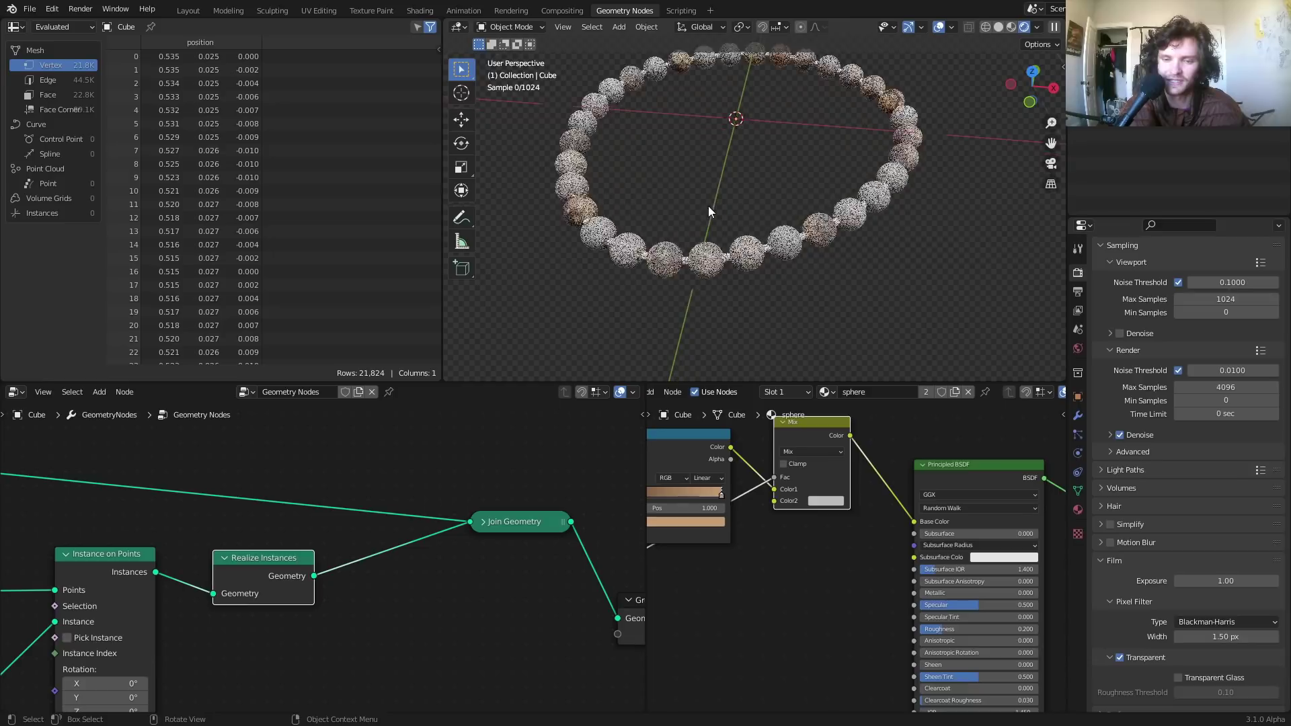
{"action": "left_click", "coordinate": [829, 505]}
{"action": "left_click", "coordinate": [901, 422]}
{"action": "left_click_drag", "start_coordinate": [902, 422], "coordinate": [902, 427]}
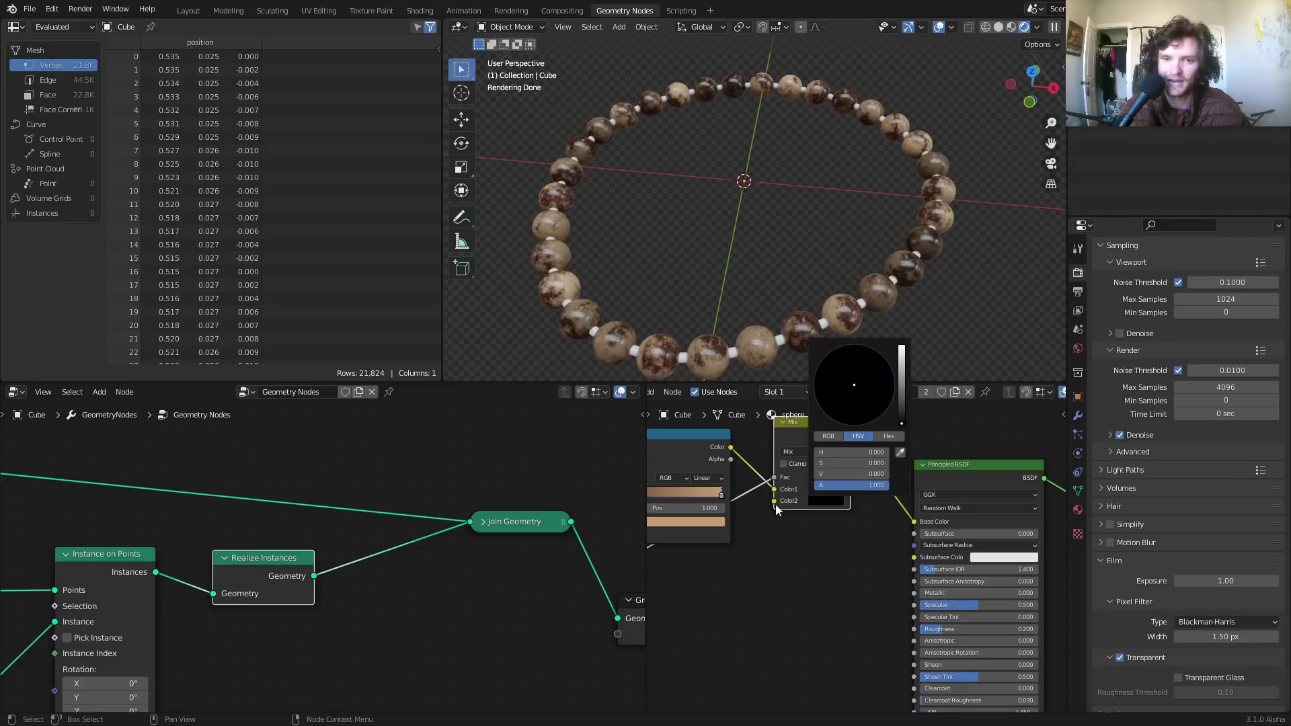
Toggle muting of the Mix node to compare the beads with and without the random darkening
{"action": "middle_click_drag", "start_coordinate": [775, 603], "coordinate": [914, 547]}
{"action": "scroll", "coordinate": [858, 565], "scroll_direction": "down", "scroll_amount": 6}
{"action": "scroll", "coordinate": [742, 582], "scroll_direction": "down", "scroll_amount": 1}
{"action": "middle_click_drag", "start_coordinate": [757, 573], "coordinate": [929, 505]}
{"action": "left_click_drag", "start_coordinate": [702, 535], "coordinate": [740, 568]}
{"action": "middle_click_drag", "start_coordinate": [1012, 437], "coordinate": [849, 501]}
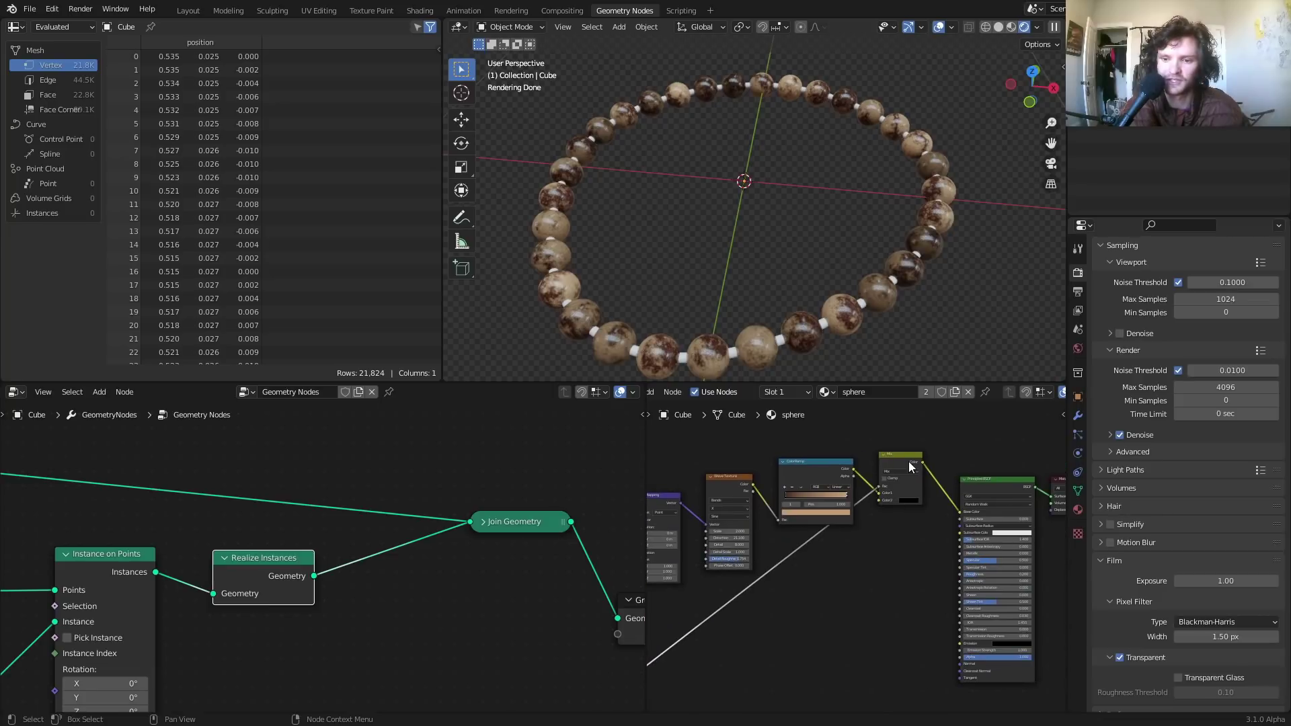
{"action": "key", "text": "m"}
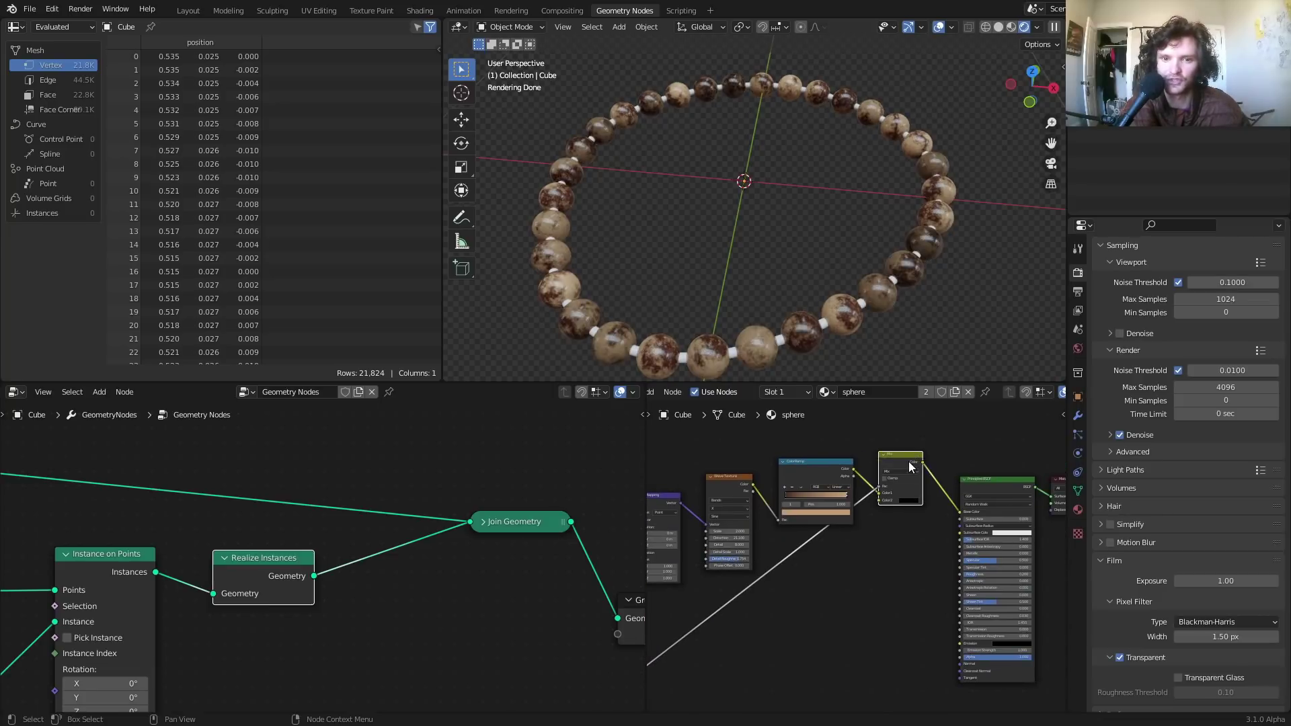
{"action": "scroll", "coordinate": [911, 466], "scroll_direction": "up", "scroll_amount": 1}
Insert a Math node on the link from Random Per Island to the Mix node's factor
{"action": "key", "text": "shift+a"}
{"action": "left_click", "coordinate": [864, 474]}
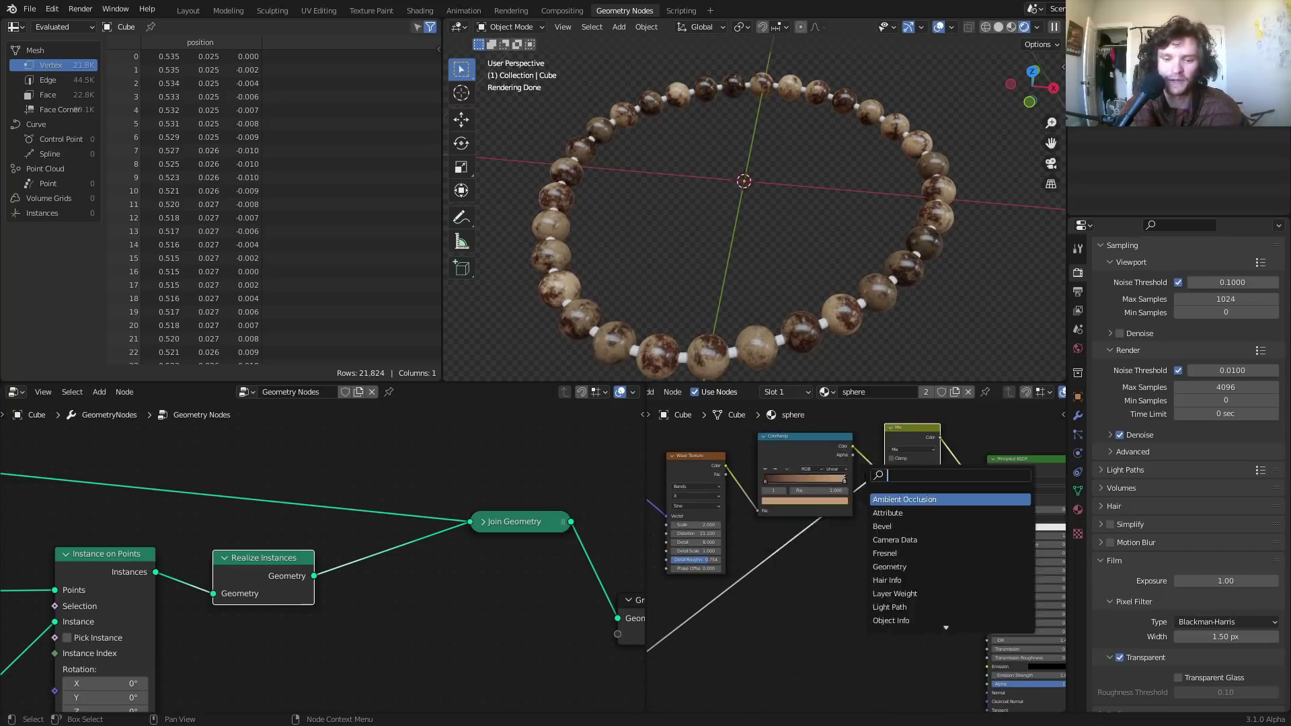
{"action": "type", "text": "mat"}
{"action": "key", "text": "Return"}
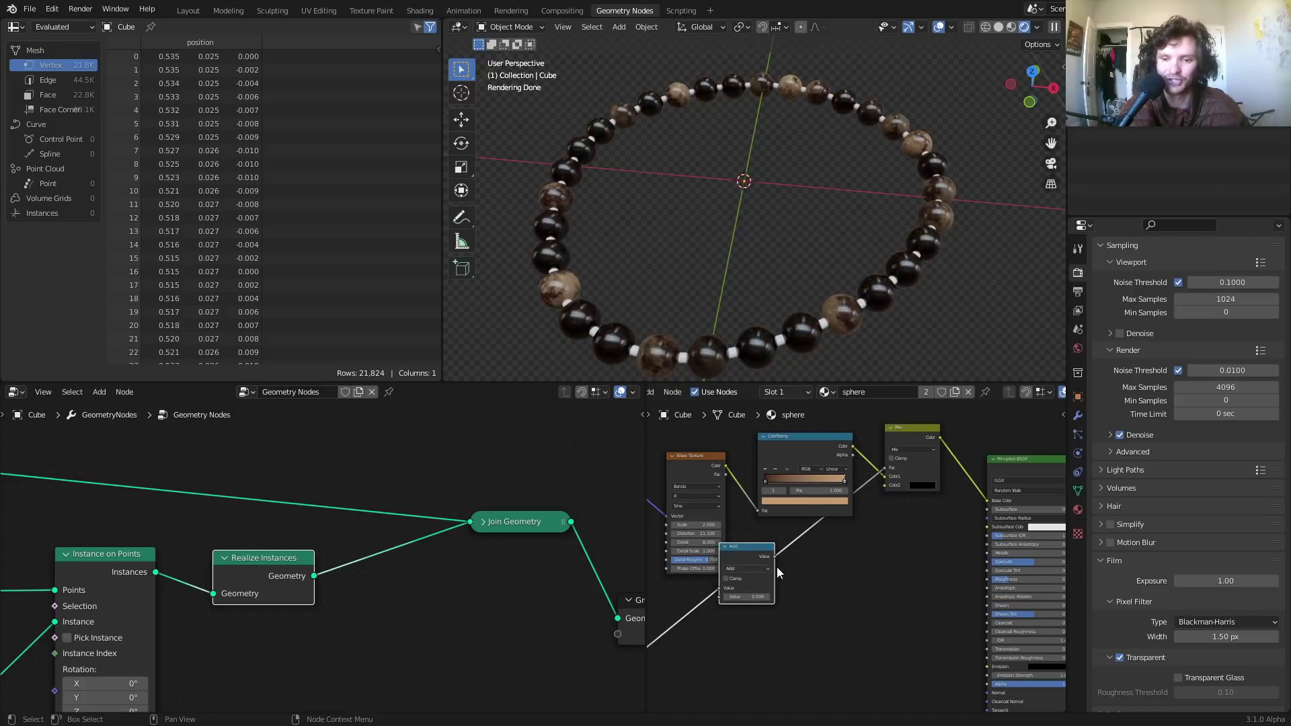
Switch the Math node to Multiply with a value of 1.18 to strengthen the per-bead darkening
{"action": "scroll", "coordinate": [868, 523], "scroll_direction": "up", "scroll_amount": 2}
{"action": "left_click", "coordinate": [914, 595]}
{"action": "left_click", "coordinate": [885, 574]}
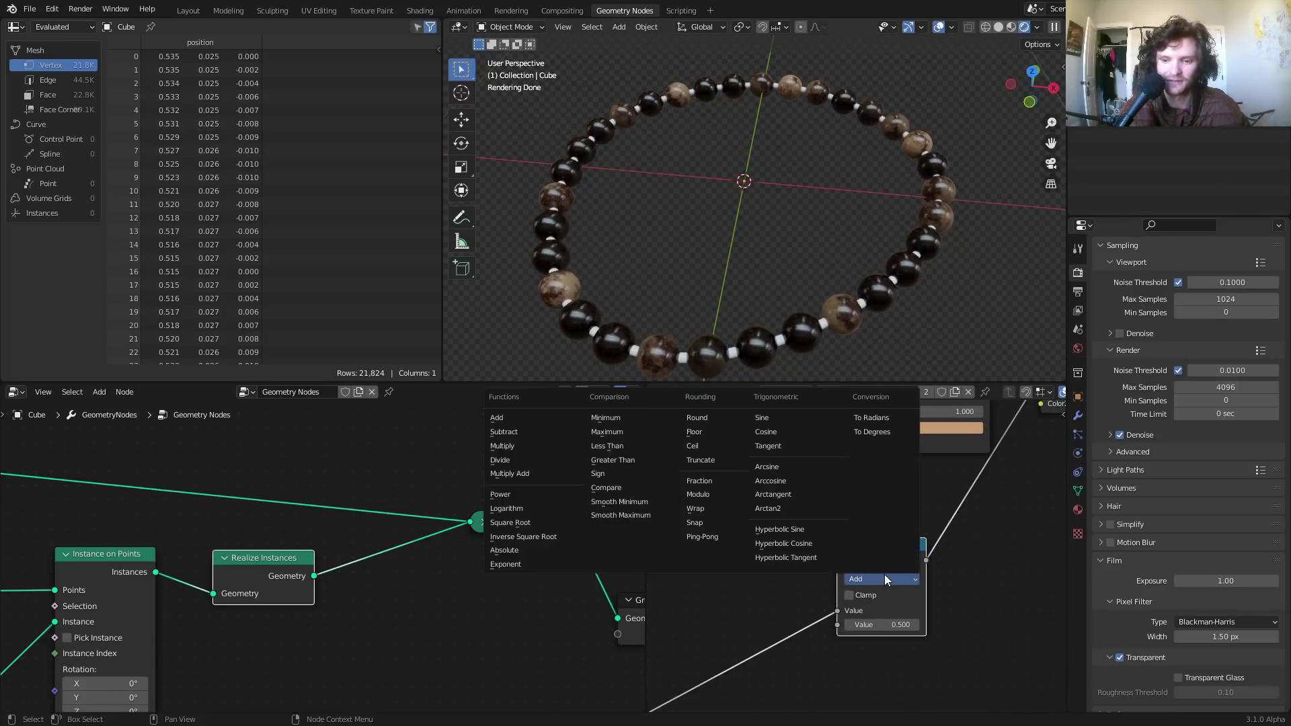
{"action": "left_click", "coordinate": [531, 446]}
{"action": "mouse_move", "coordinate": [901, 624]}
{"action": "left_mouse_down"}
{"action": "mouse_move", "coordinate": [958, 624]}
{"action": "mouse_move", "coordinate": [921, 624]}
{"action": "mouse_move", "coordinate": [938, 624]}
{"action": "left_mouse_up"}
{"action": "scroll", "coordinate": [743, 245], "scroll_direction": "down", "scroll_amount": 3}
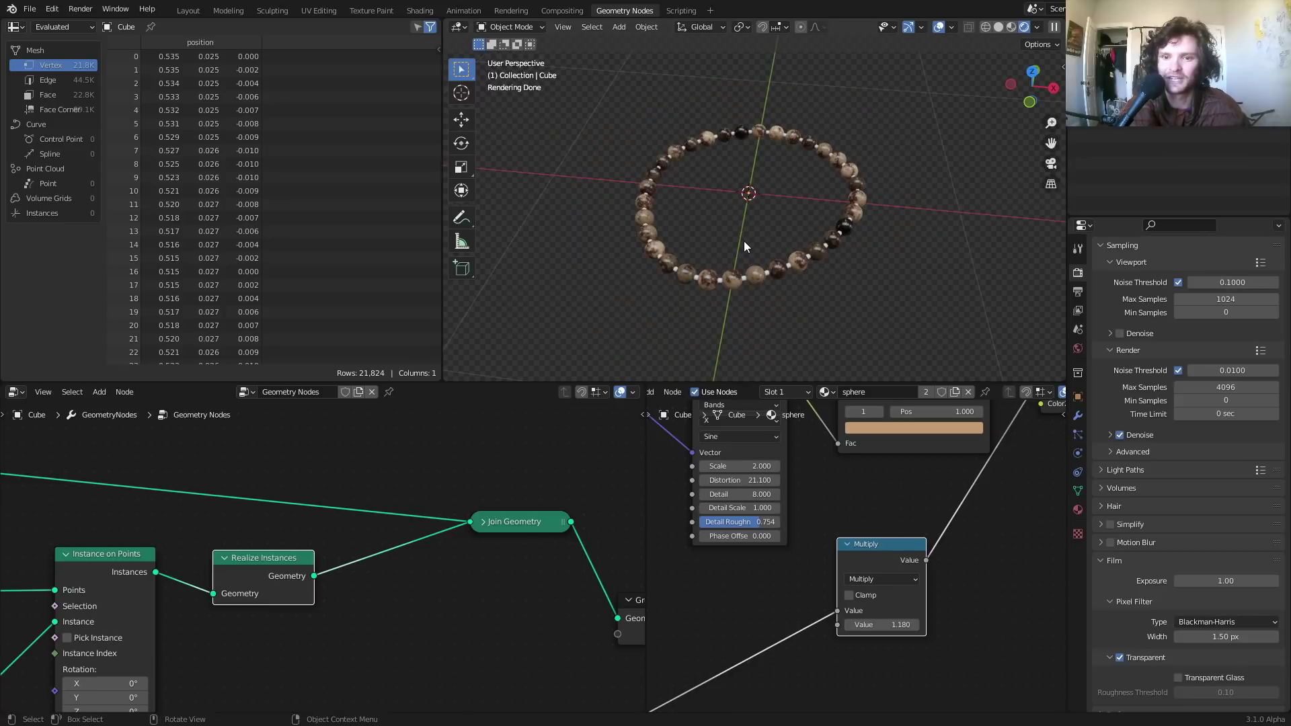
{"action": "middle_click_drag", "start_coordinate": [768, 248], "coordinate": [836, 250]}
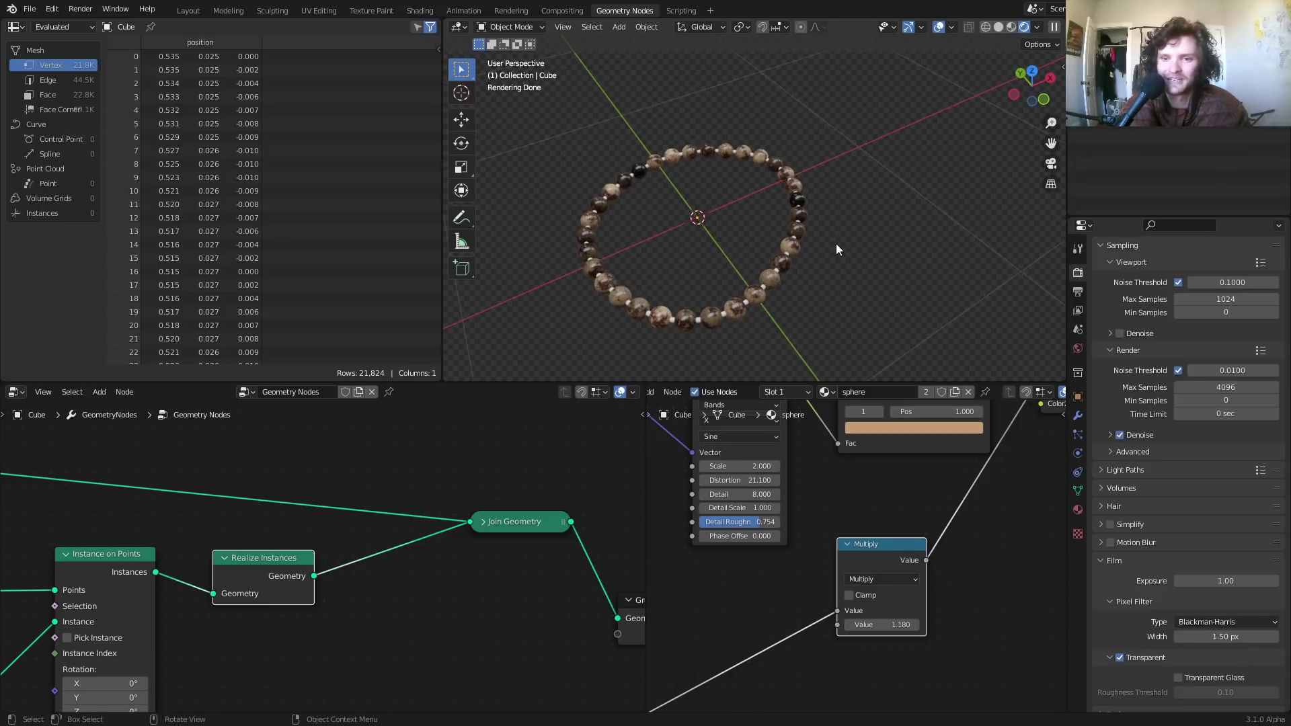
Switch to the band material and darken its Base Color to a medium grey
{"action": "left_click", "coordinate": [829, 393]}
{"action": "left_click", "coordinate": [848, 412]}
{"action": "scroll", "coordinate": [729, 253], "scroll_direction": "up", "scroll_amount": 3}
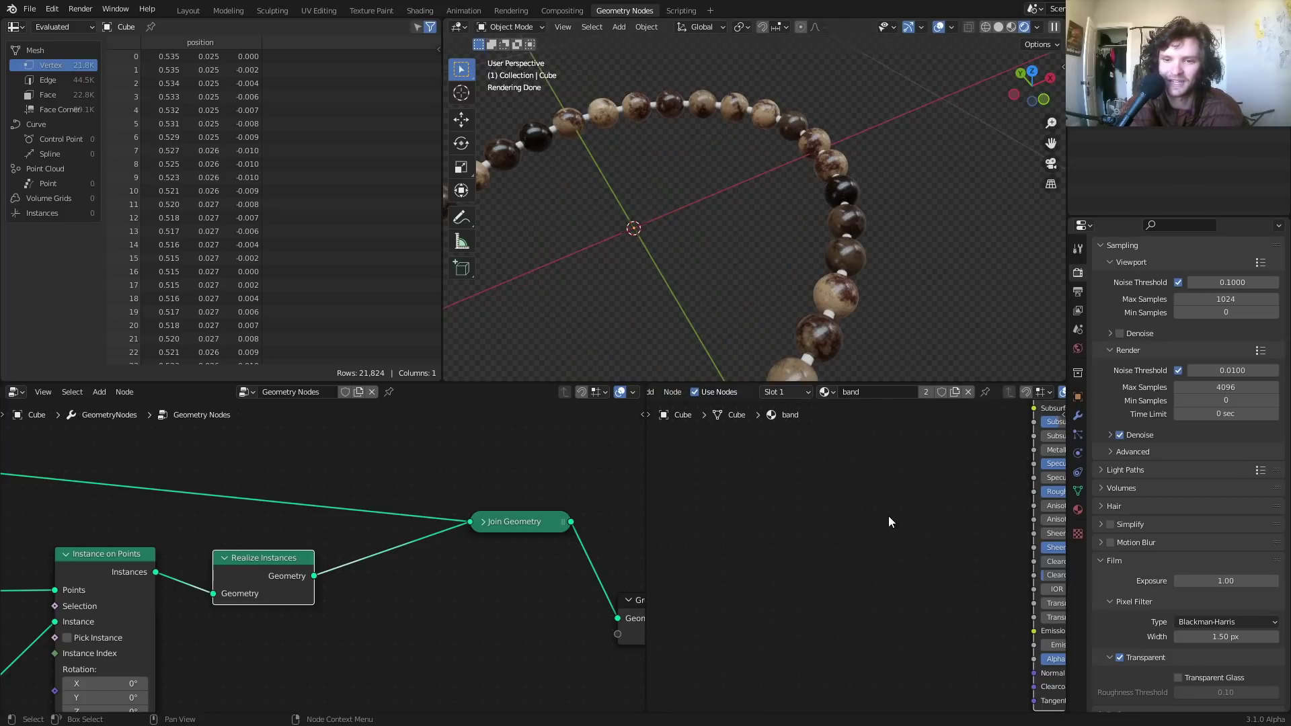
{"action": "left_click", "coordinate": [881, 479]}
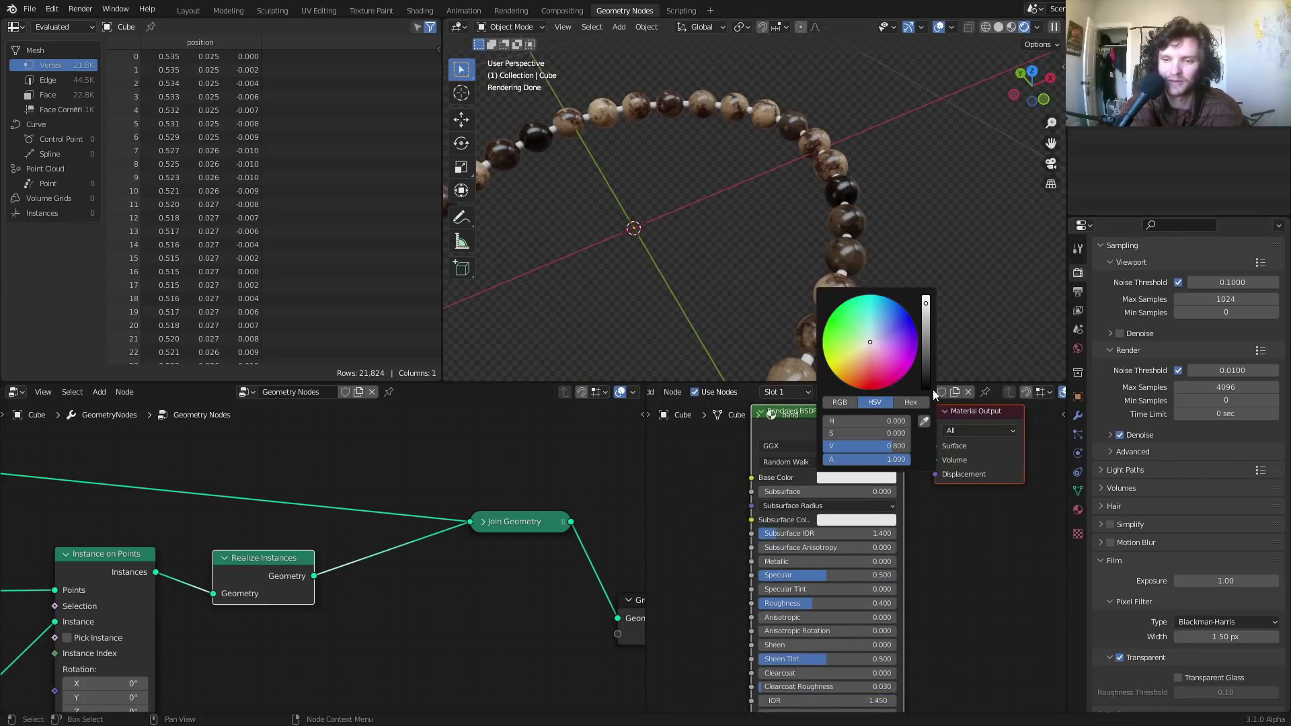
{"action": "left_click_drag", "start_coordinate": [926, 321], "coordinate": [927, 336]}
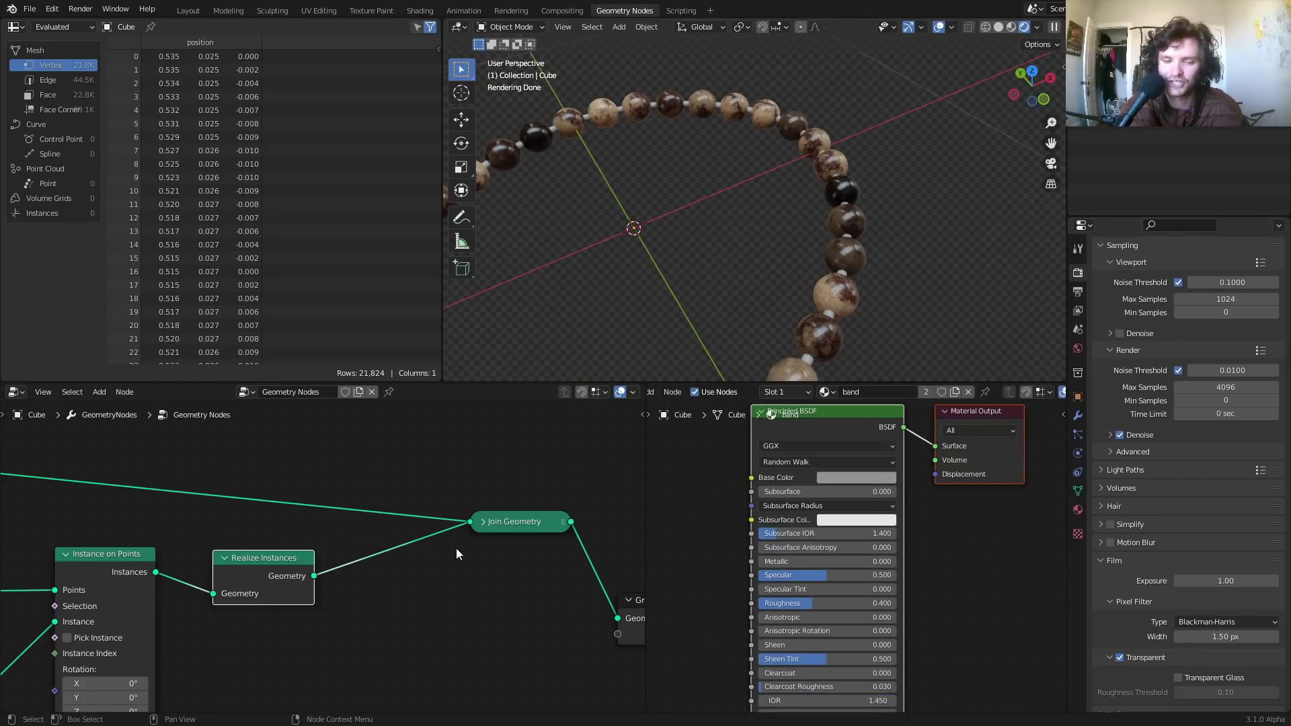
Set the radius of the string's profile Curve Circle to 0.0075 m in the geometry node tree
{"action": "middle_click_drag", "start_coordinate": [457, 550], "coordinate": [279, 579]}
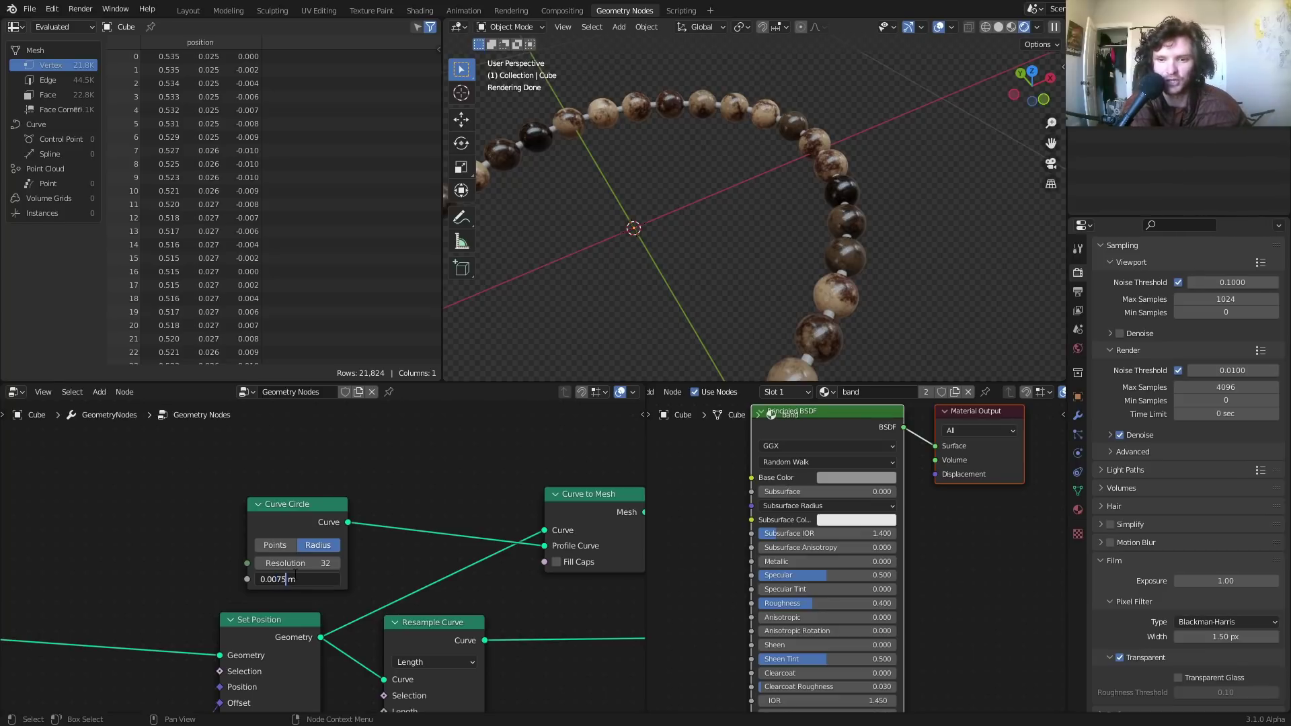
{"action": "left_click", "coordinate": [294, 573]}
{"action": "type", "text": "0.0075"}
{"action": "key", "text": "Return"}
{"action": "scroll", "coordinate": [678, 258], "scroll_direction": "down", "scroll_amount": 5}
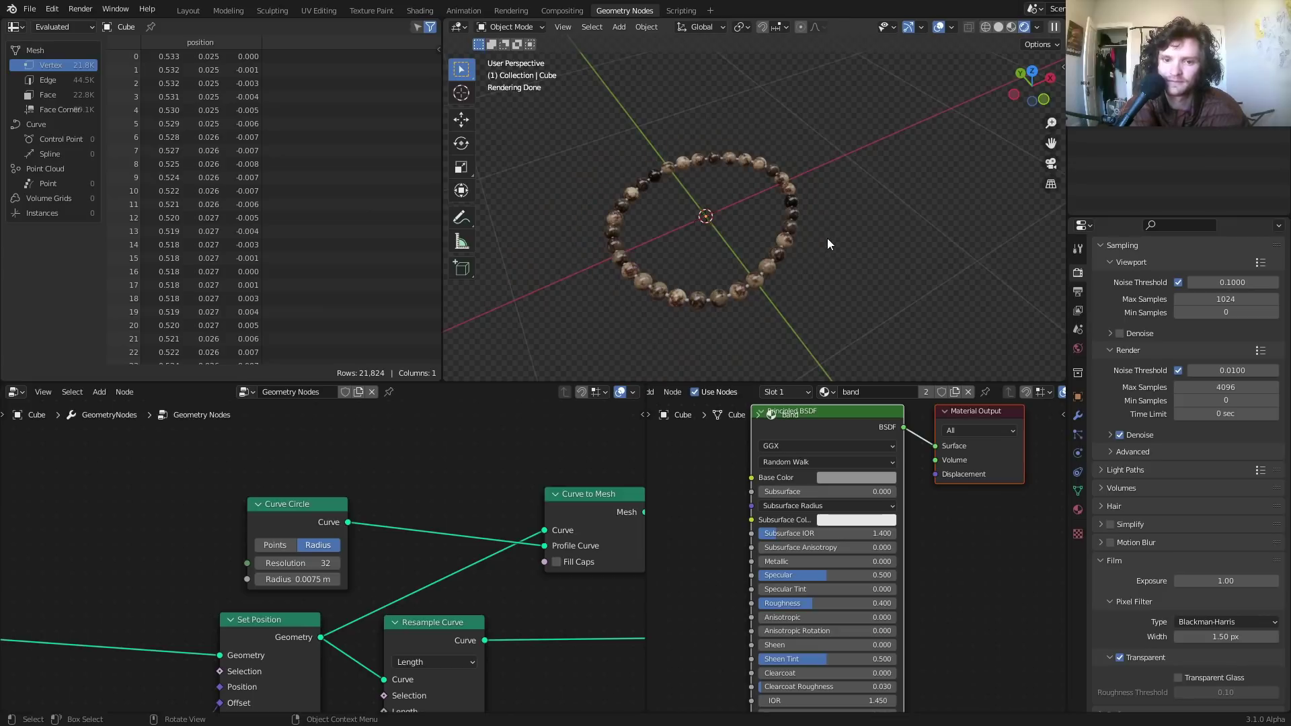
{"action": "middle_click_drag", "start_coordinate": [827, 240], "coordinate": [786, 275]}
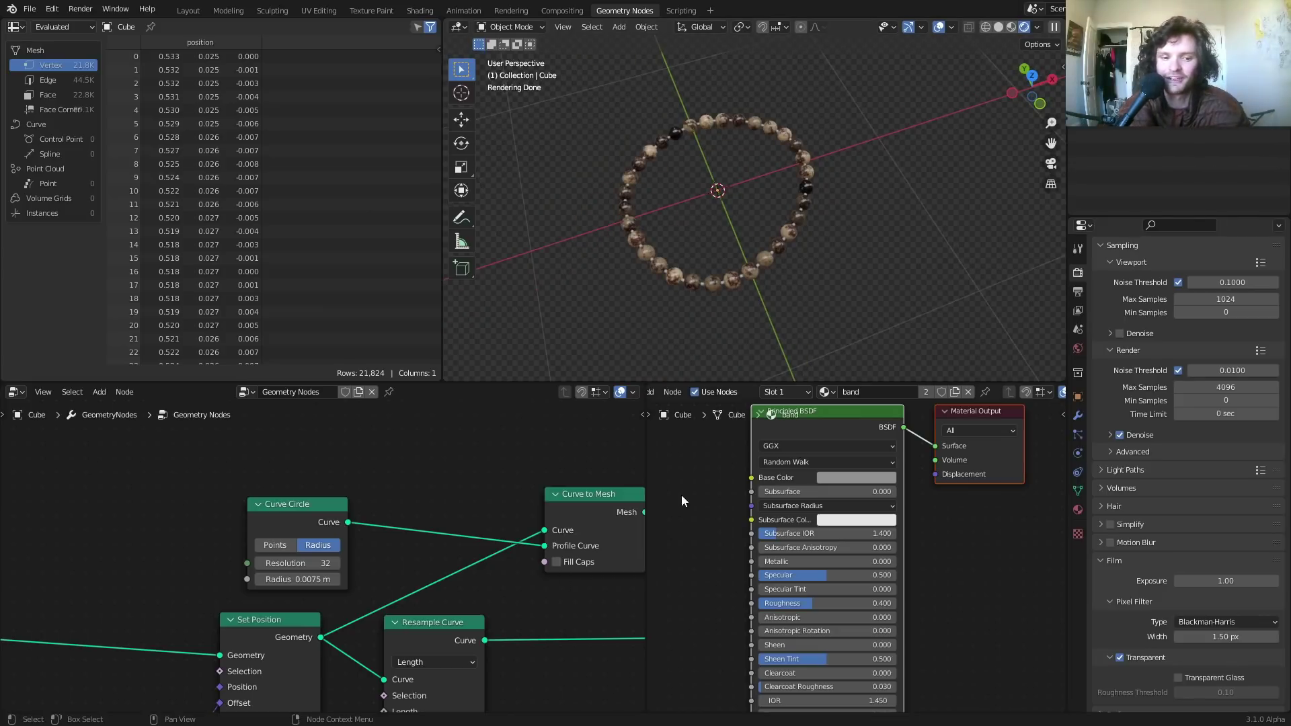
Reduce the radius of the bracelet's main Curve Circle to 0.42 m
{"action": "scroll", "coordinate": [323, 558], "scroll_direction": "down", "scroll_amount": 8}
{"action": "middle_click_drag", "start_coordinate": [256, 586], "coordinate": [404, 527]}
{"action": "scroll", "coordinate": [295, 554], "scroll_direction": "up", "scroll_amount": 6}
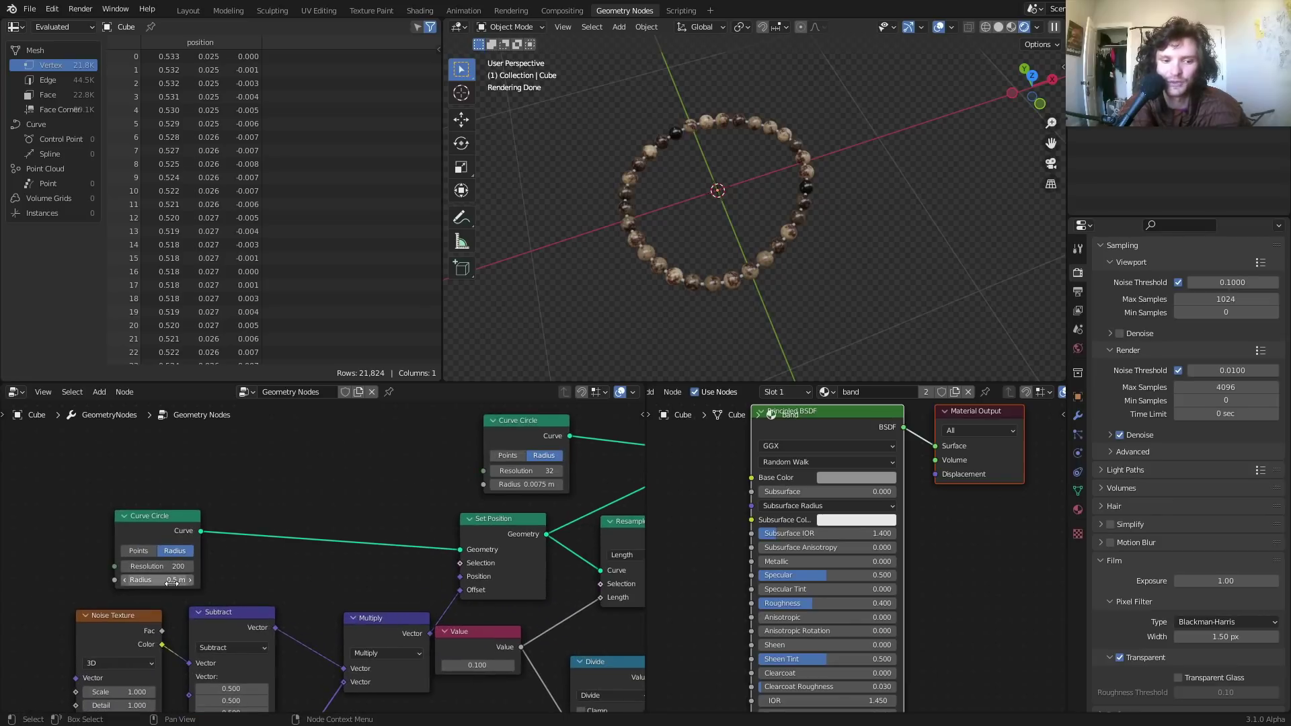
{"action": "mouse_move", "coordinate": [172, 582]}
{"action": "left_mouse_down"}
{"action": "mouse_move", "coordinate": [138, 582]}
{"action": "mouse_move", "coordinate": [183, 582]}
{"action": "mouse_move", "coordinate": [156, 583]}
{"action": "left_mouse_up"}
Try other noise displacement strengths, such as -0.14, in the Value node feeding Combine XYZ
{"action": "middle_click_drag", "start_coordinate": [168, 582], "coordinate": [248, 493]}
{"action": "middle_click_drag", "start_coordinate": [260, 642], "coordinate": [311, 515]}
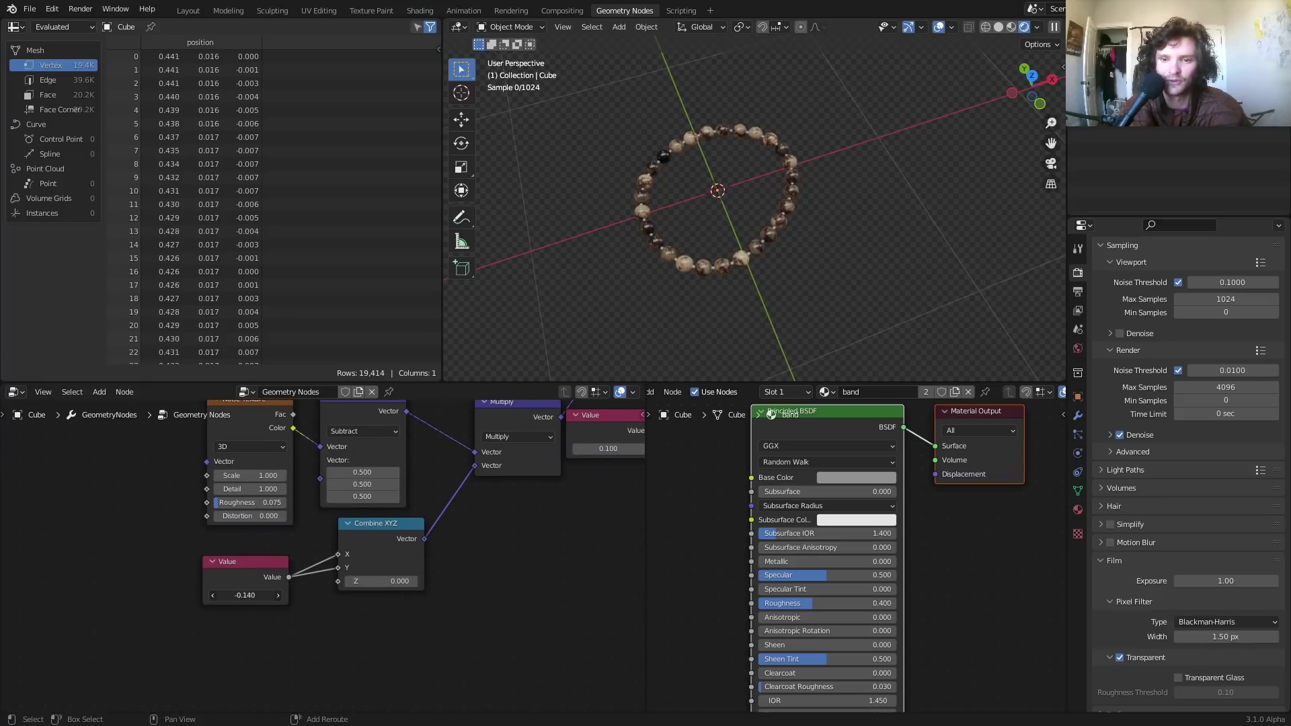
{"action": "mouse_move", "coordinate": [245, 595]}
{"action": "left_mouse_down"}
{"action": "mouse_move", "coordinate": [323, 595]}
{"action": "mouse_move", "coordinate": [206, 595]}
{"action": "mouse_move", "coordinate": [248, 597]}
{"action": "left_mouse_up"}
{"action": "middle_click_drag", "start_coordinate": [415, 533], "coordinate": [279, 674]}
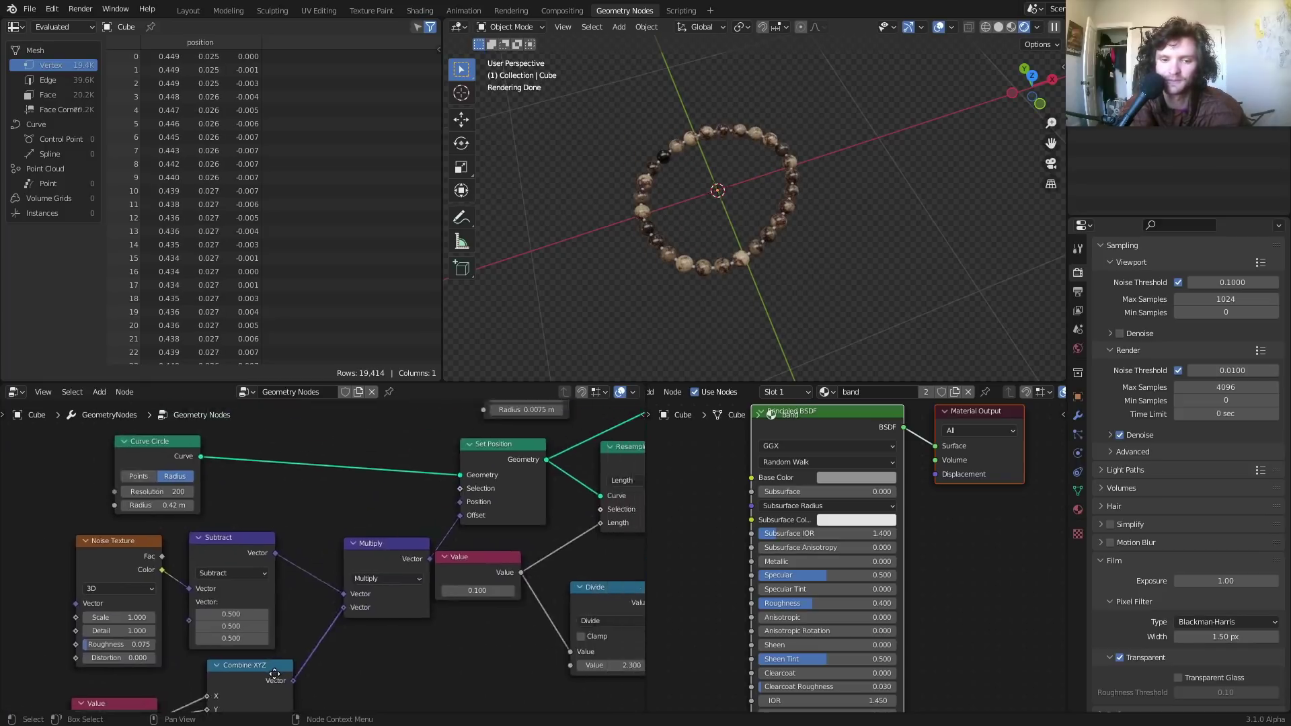
Try other bead sizes, such as 0.17, in the Value node that drives the resample length and sphere radius
{"action": "middle_click_drag", "start_coordinate": [552, 462], "coordinate": [397, 538]}
{"action": "middle_click_drag", "start_coordinate": [583, 626], "coordinate": [360, 530]}
{"action": "middle_click_drag", "start_coordinate": [168, 579], "coordinate": [338, 581]}
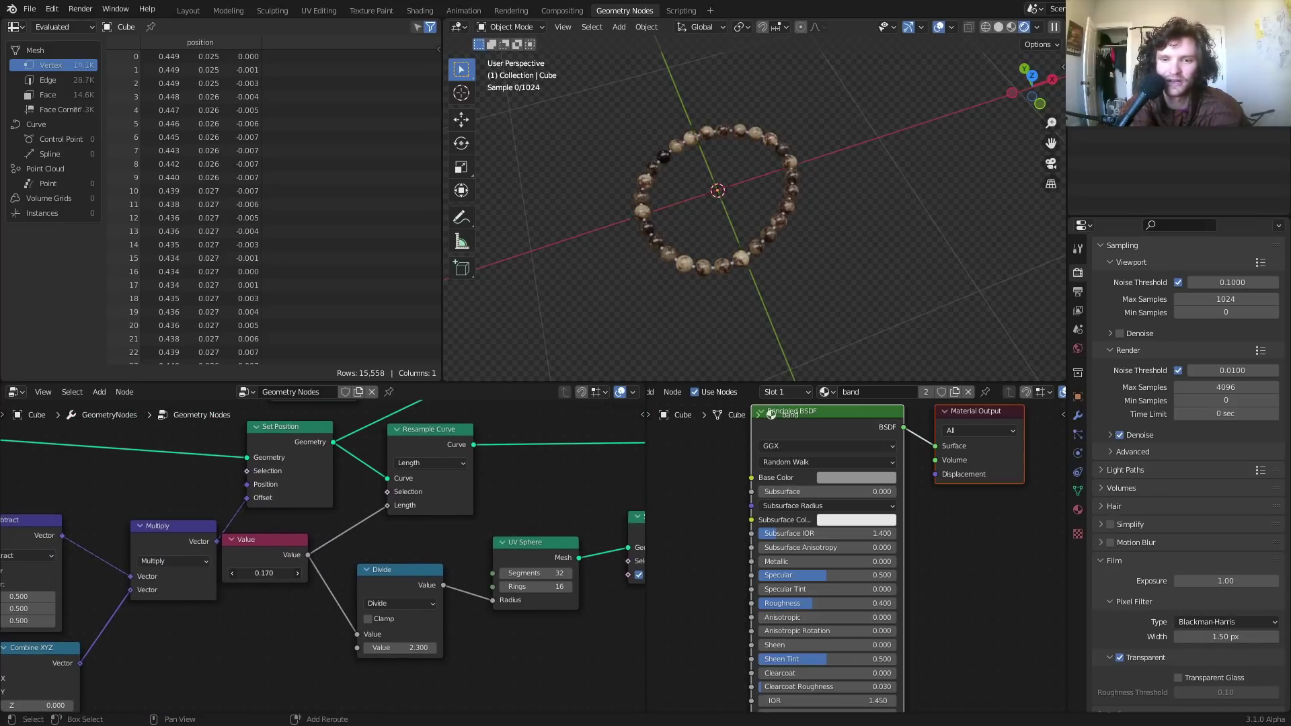
{"action": "left_click_drag", "start_coordinate": [264, 573], "coordinate": [244, 573]}
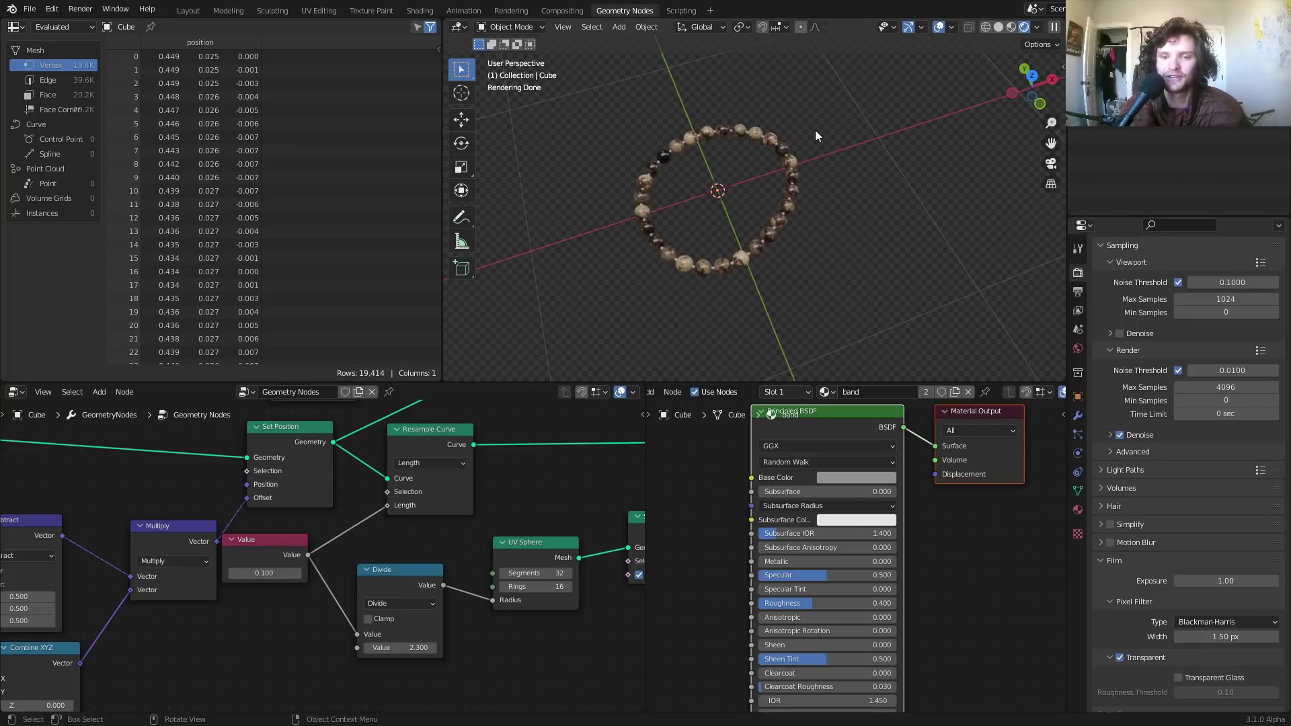
{"action": "scroll", "coordinate": [732, 211], "scroll_direction": "up", "scroll_amount": 3}
{"action": "middle_click_drag", "start_coordinate": [729, 211], "coordinate": [862, 242]}
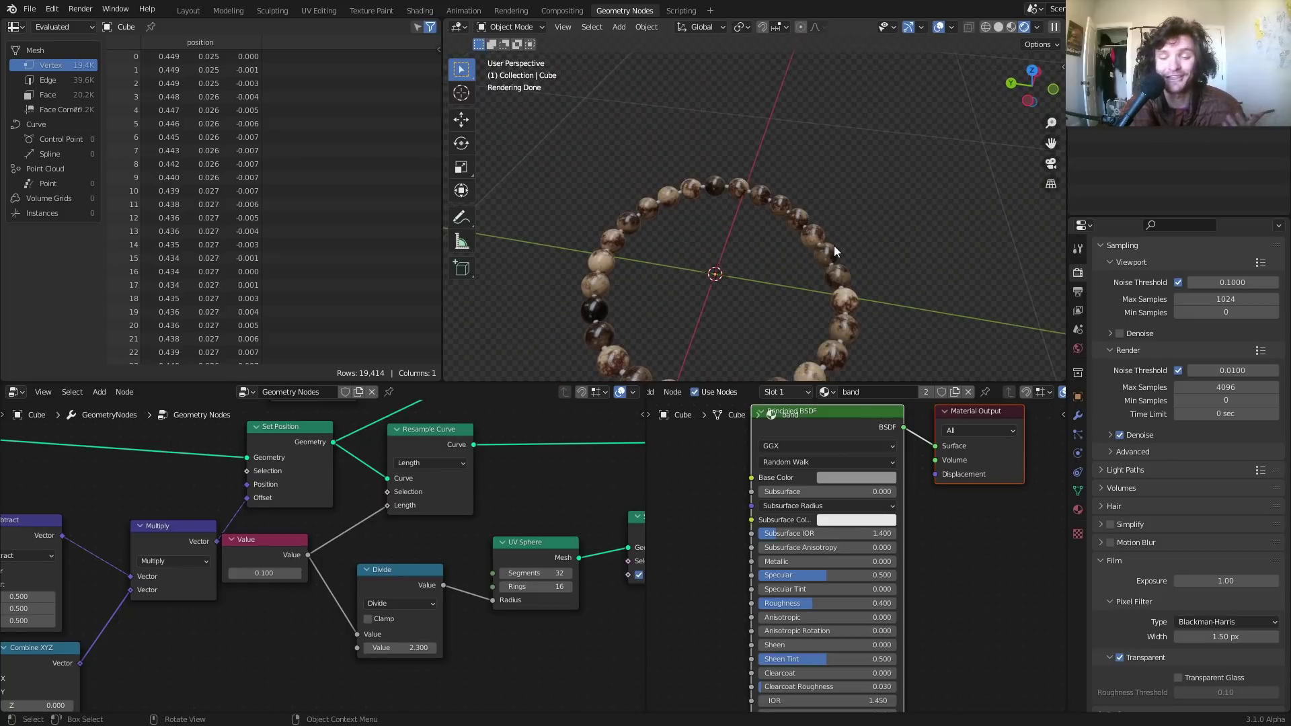
{"action": "middle_click_drag", "start_coordinate": [715, 271], "coordinate": [623, 238], "text": "shift"}
{"action": "key", "text": "q"}
{"action": "left_click", "coordinate": [640, 200]}
{"action": "left_click", "coordinate": [446, 718]}
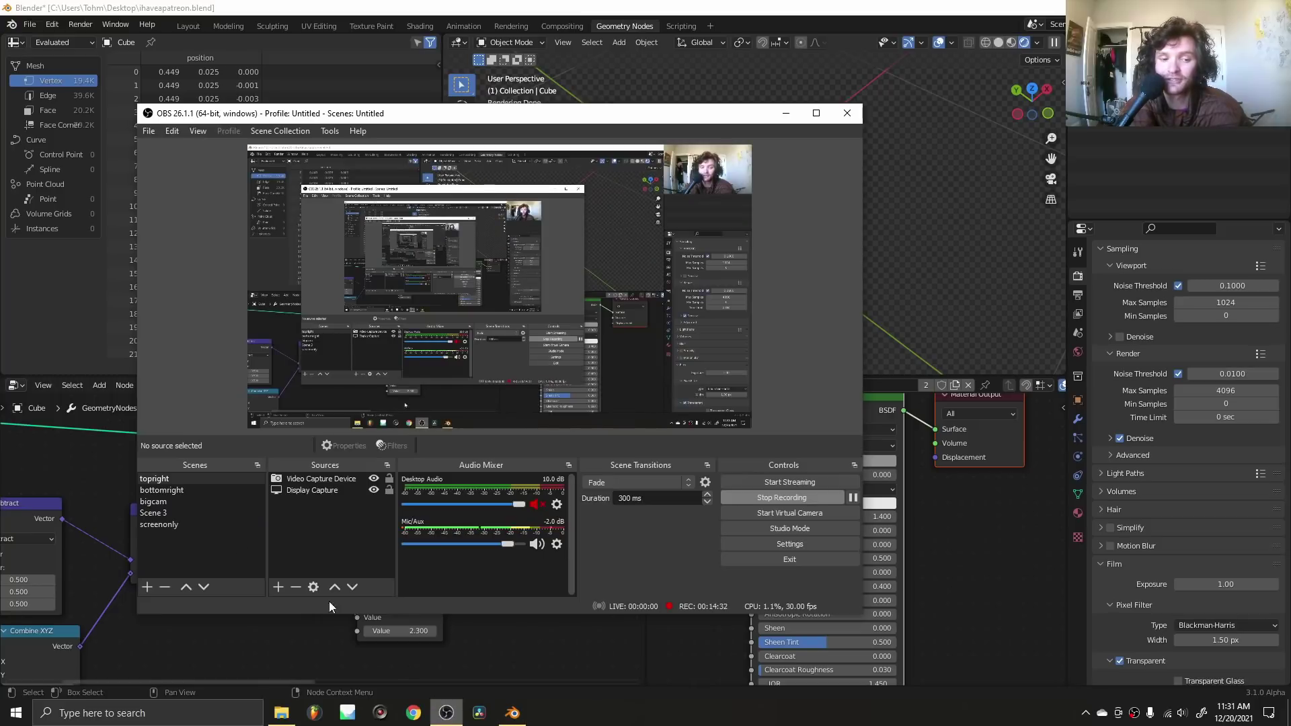
{"action": "left_click", "coordinate": [186, 499]}
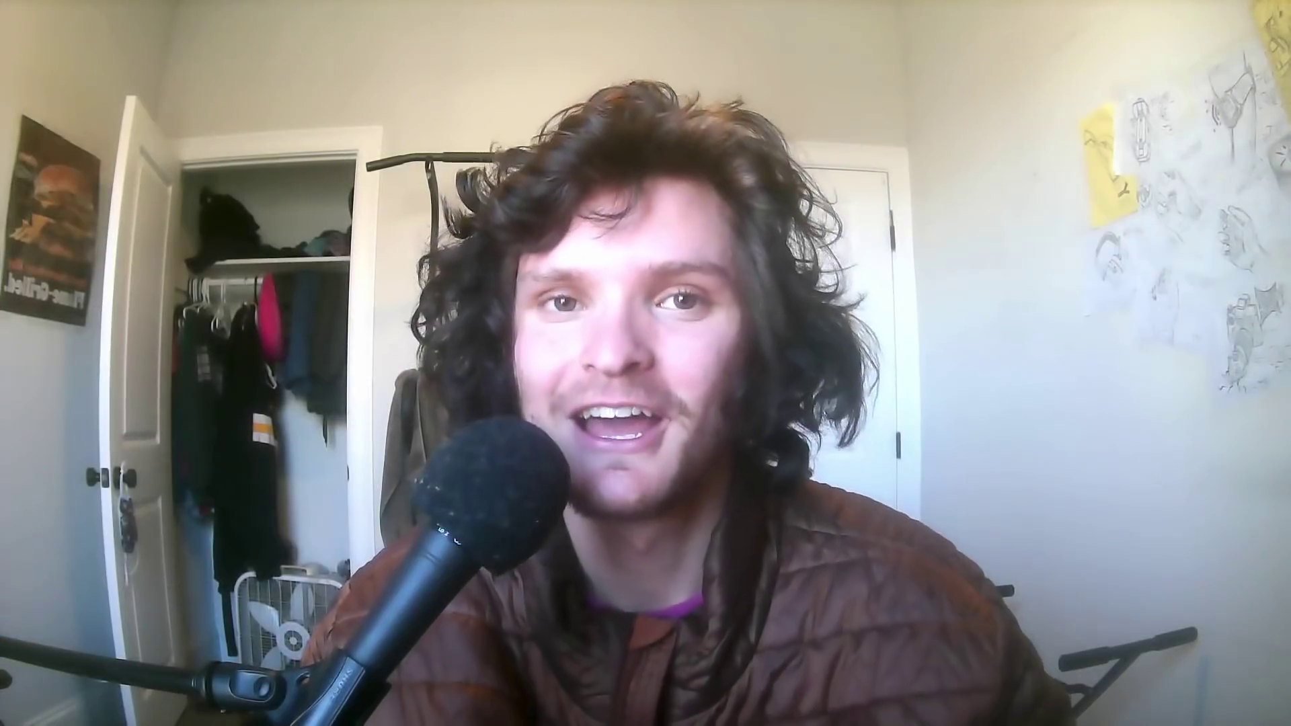